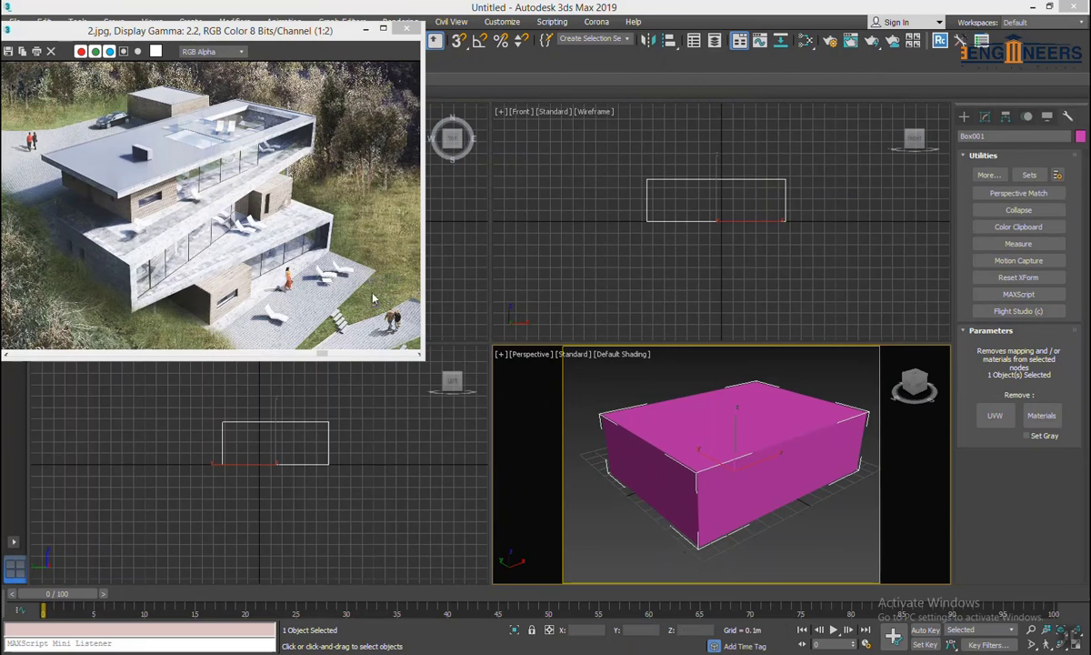
# Move the reference photo window aside and pan the perspective view slightly.
pyautogui.moveTo(68, 38); pyautogui.dragTo(79, 42)
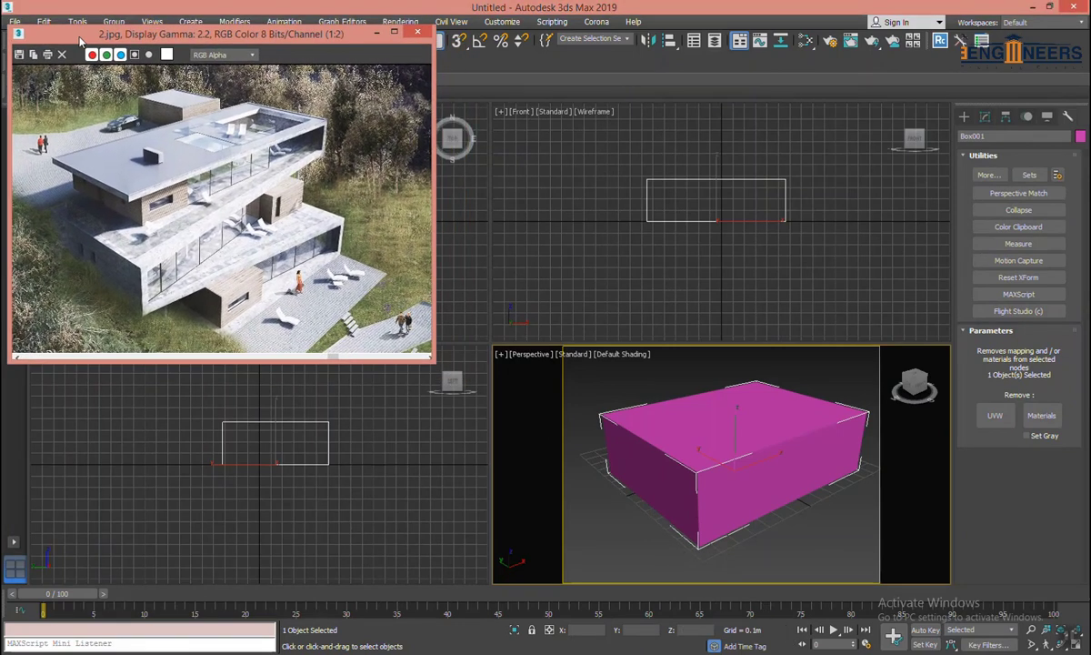
pyautogui.moveTo(779, 471); pyautogui.dragTo(764, 470, button='middle')
pyautogui.rightClick(759, 454)
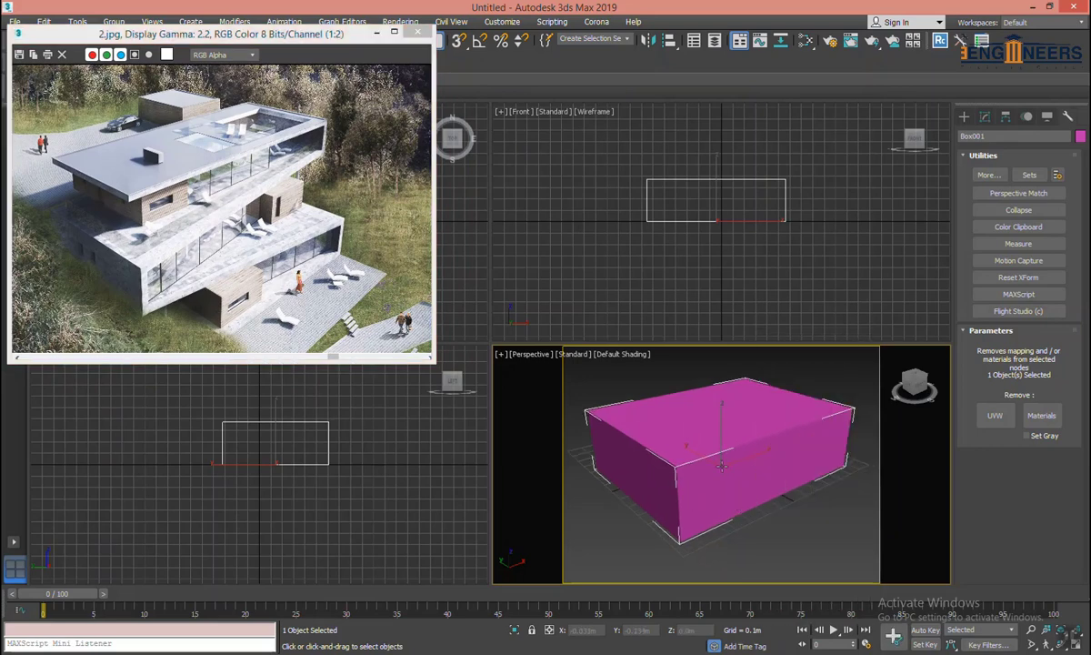
# Maximize the Perspective viewport with Alt+W, zoom around the box, and zoom the reference photo to 1:1.
pyautogui.hotkey('alt', 'w')
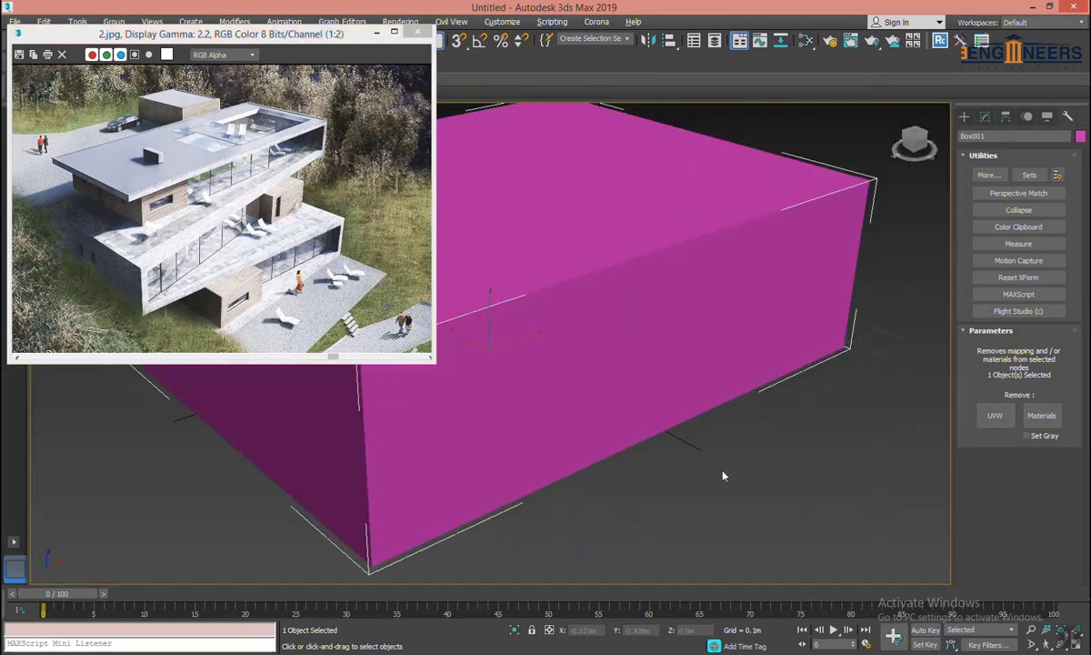
pyautogui.scroll(-5, 746, 470)
pyautogui.scroll(4, 741, 464)
pyautogui.scroll(-2, 732, 455)
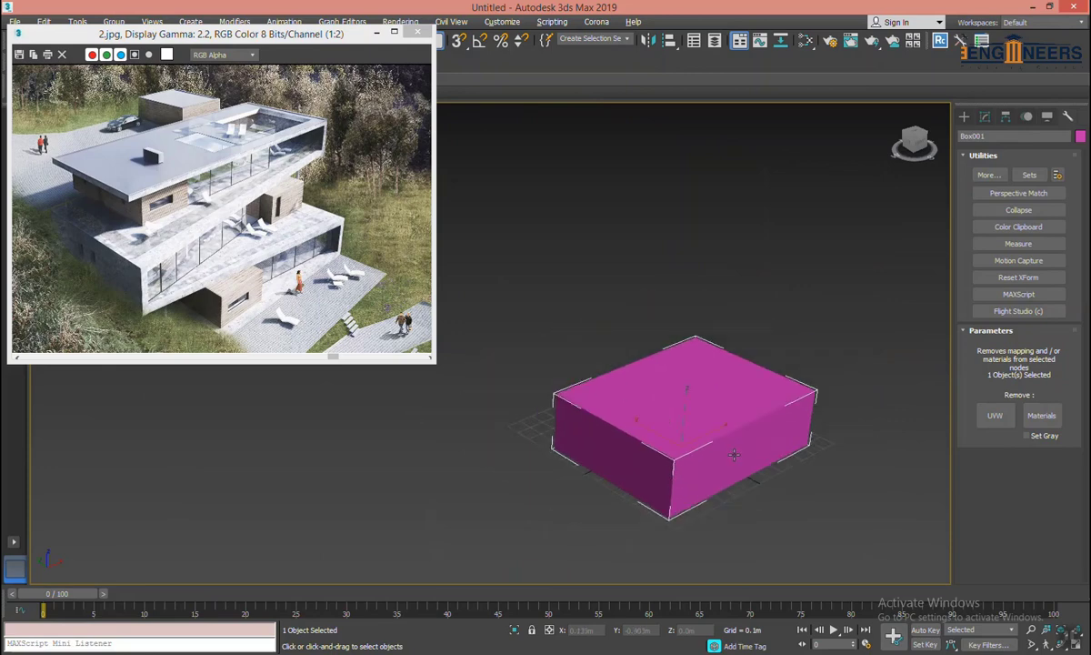
pyautogui.click(225, 282)
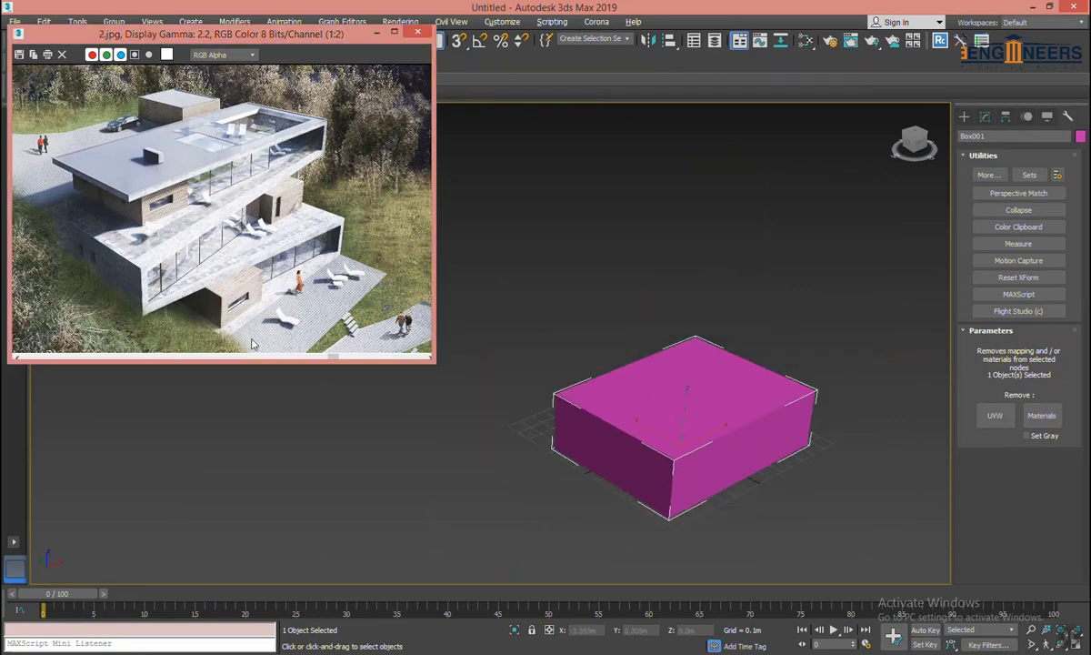
pyautogui.scroll(1, 243, 297)
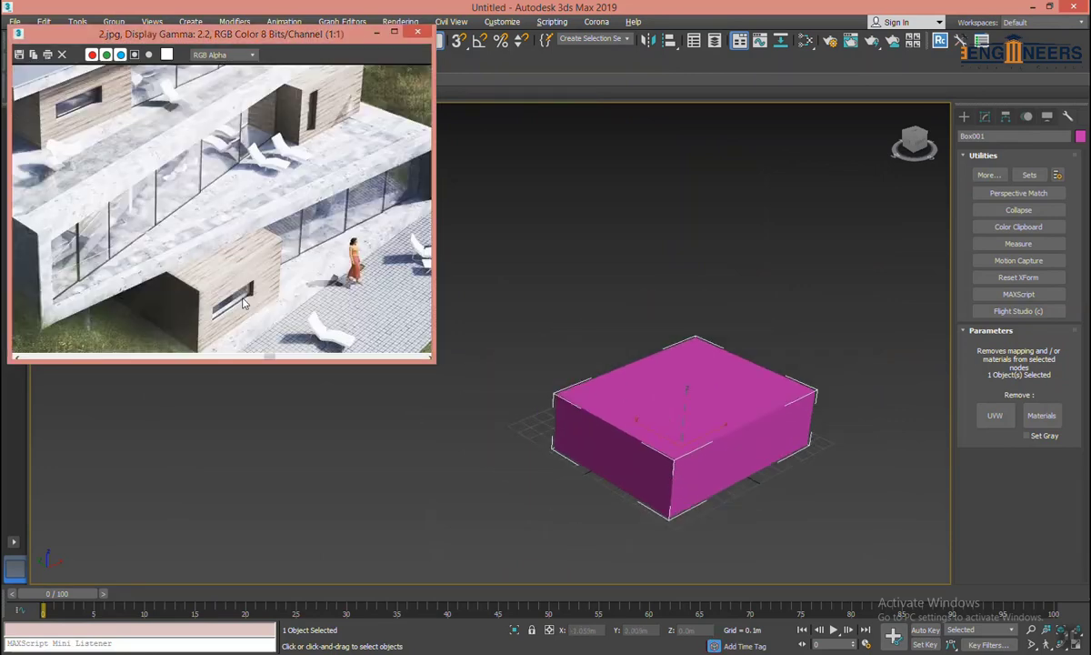
# Recentre the photo and box, and show Box001's parameters (Length 0.929m, Width 1.213m, Height 0.374m).
pyautogui.moveTo(277, 271); pyautogui.dragTo(273, 207)
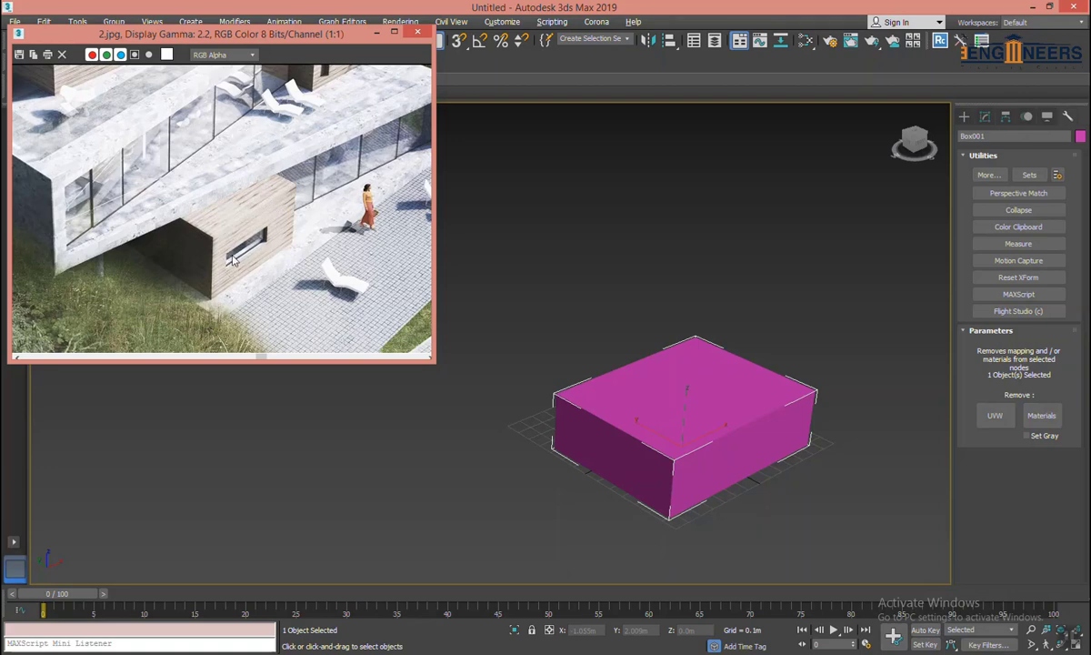
pyautogui.scroll(-1, 219, 242)
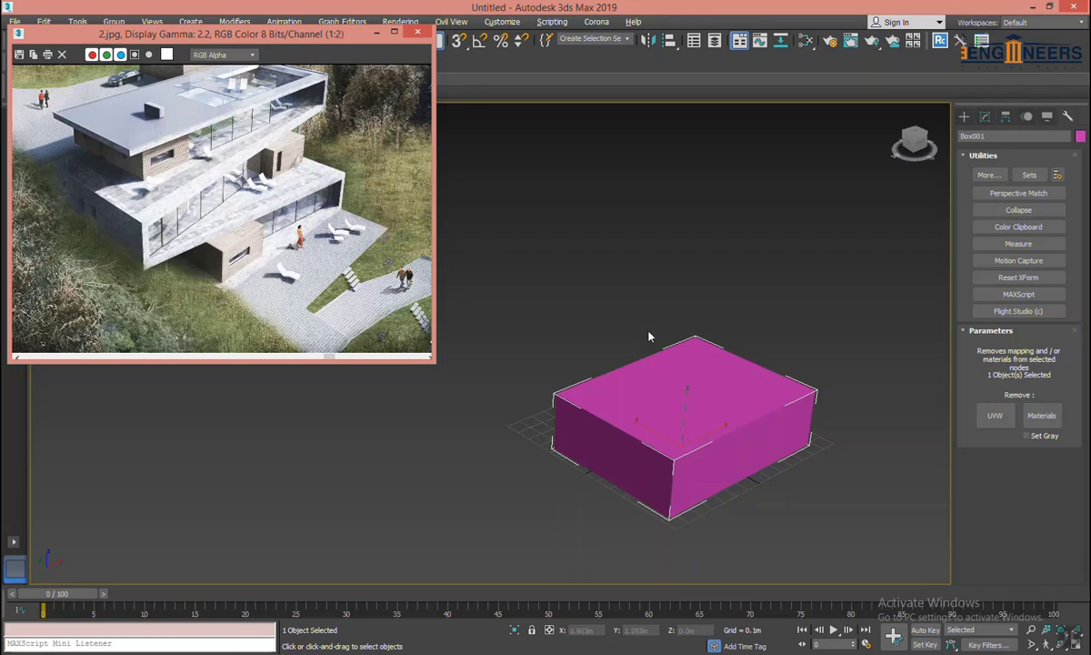
pyautogui.moveTo(677, 346); pyautogui.dragTo(618, 346, button='middle')
pyautogui.click(986, 117)
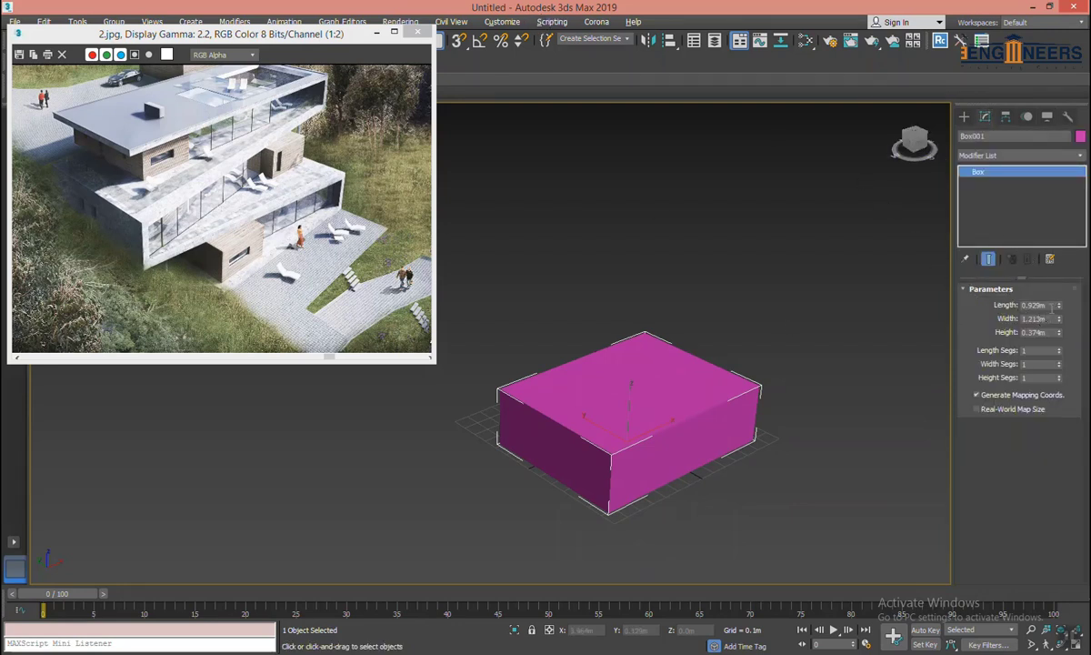
# Set the box height to 4 m and recentre the taller box in view.
pyautogui.doubleClick(1052, 308)
pyautogui.write('0.929')
pyautogui.press('Tab')
pyautogui.press('Tab')
pyautogui.write('4')
pyautogui.press('Return')
pyautogui.scroll(-3, 670, 301)
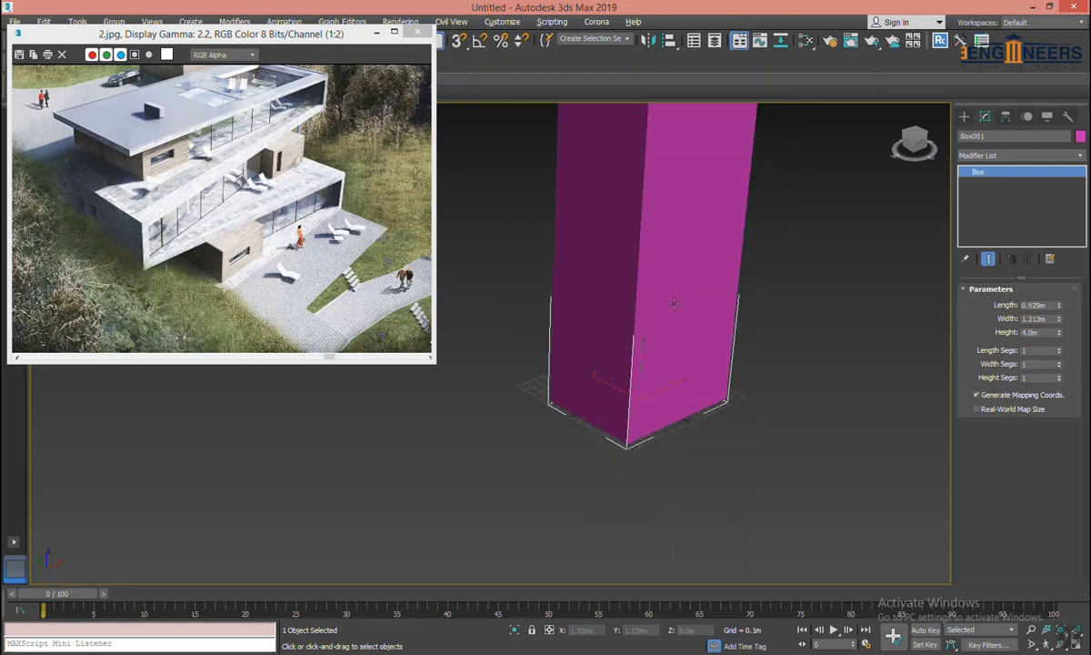
pyautogui.scroll(-2, 691, 303)
pyautogui.scroll(-2, 673, 327)
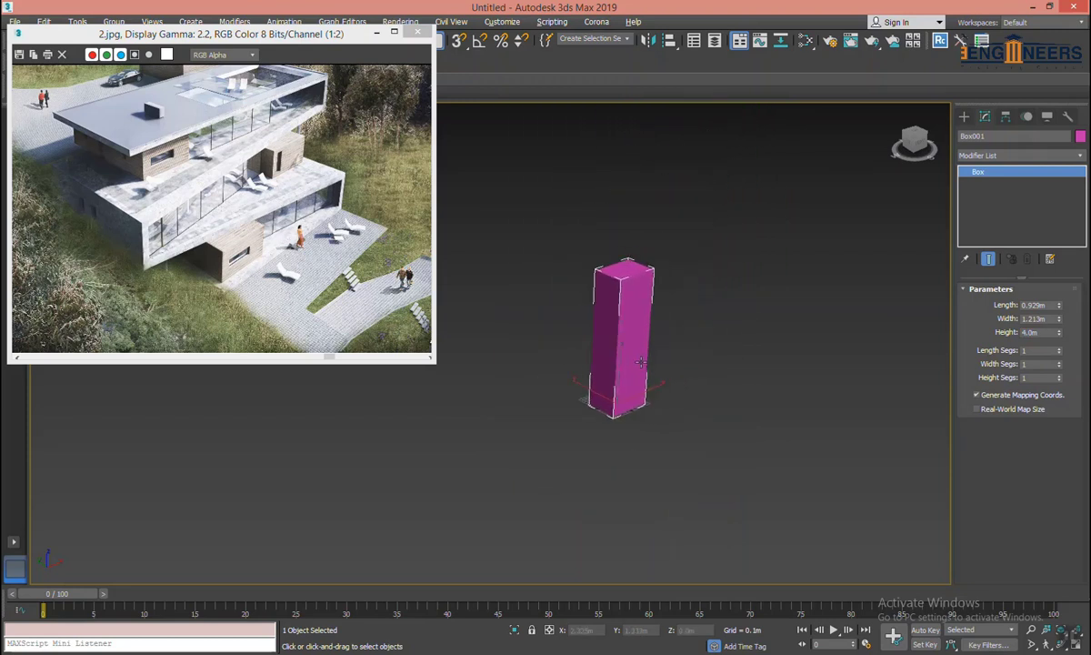
pyautogui.moveTo(693, 350); pyautogui.dragTo(660, 370, button='middle')
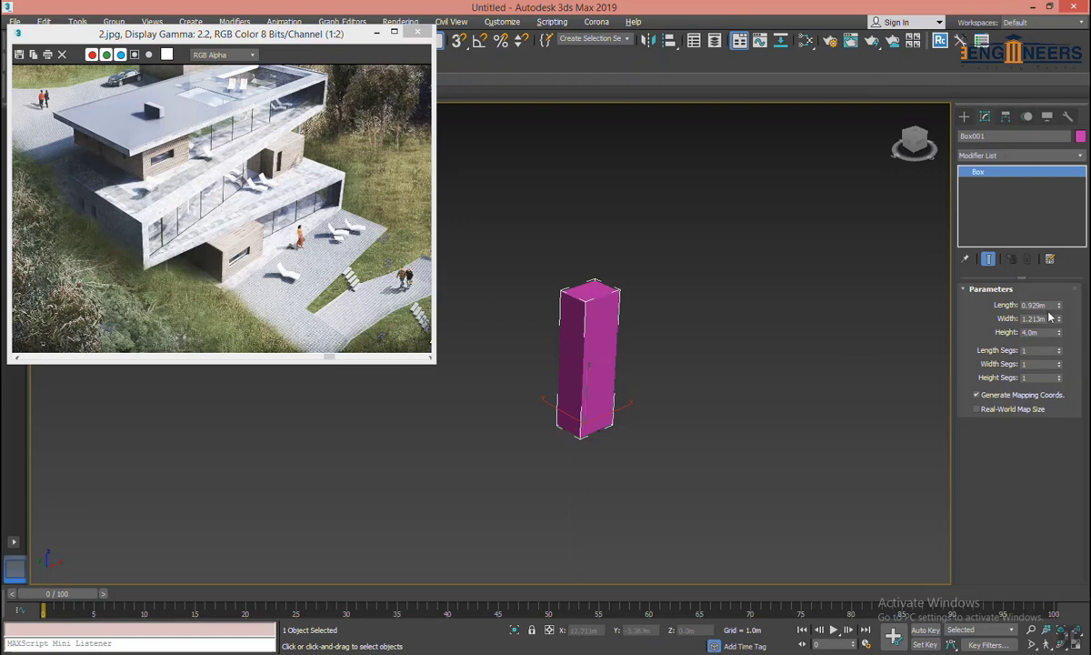
# Set the box width to 7 m.
pyautogui.moveTo(1055, 311); pyautogui.dragTo(989, 271)
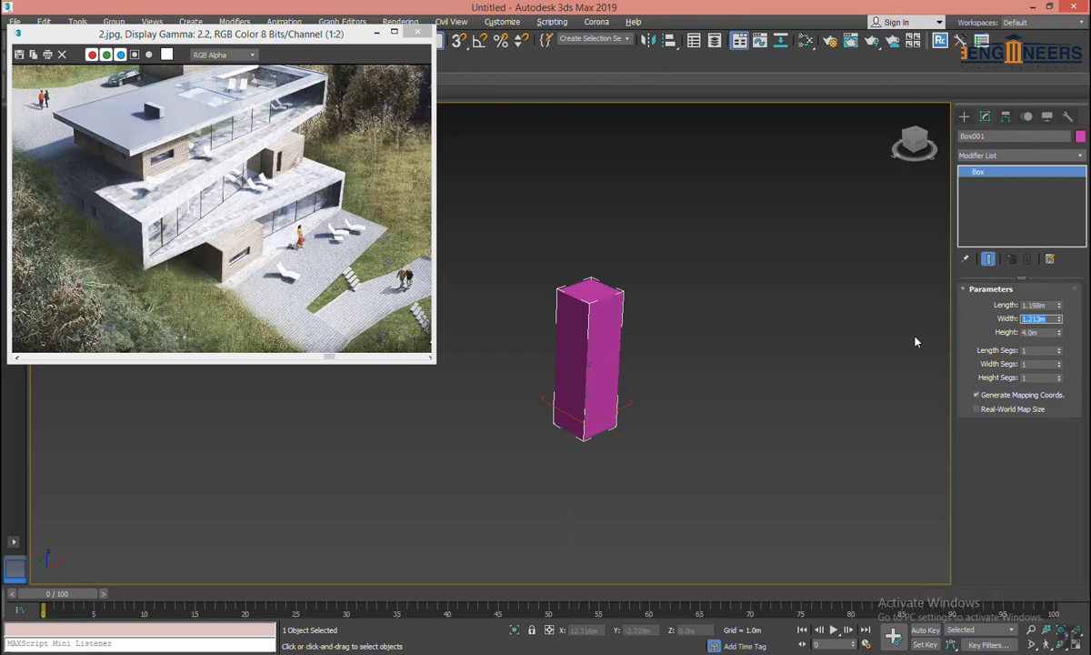
pyautogui.write('7')
pyautogui.press('Return')
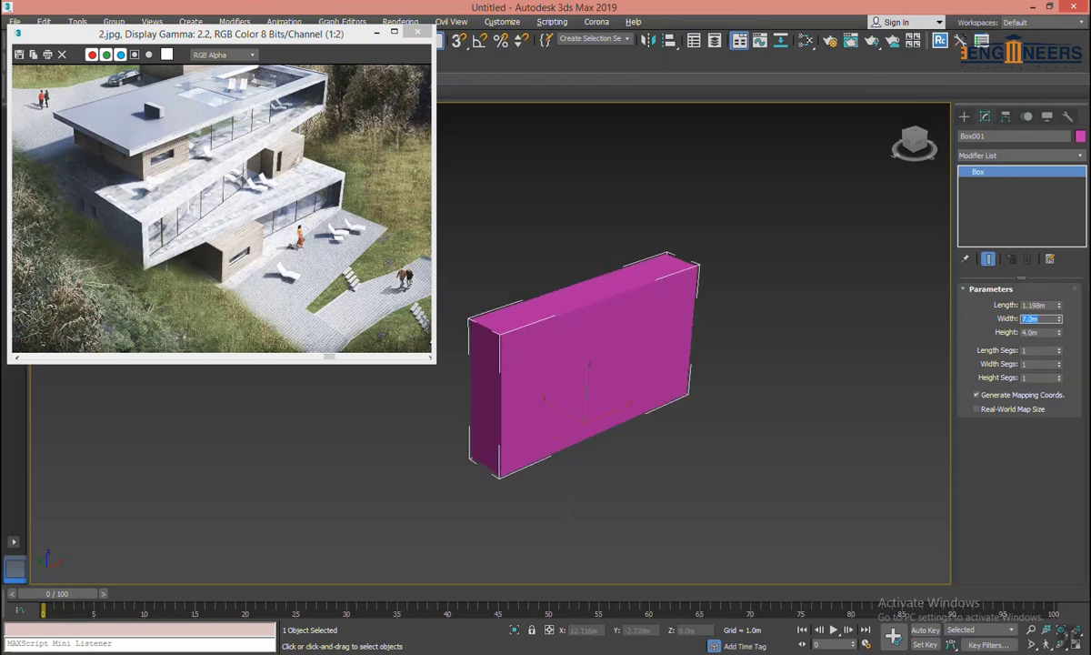
pyautogui.press('Return')
pyautogui.write('7')
pyautogui.press('Return')
# Set the box length to 13 m and switch to the front view.
pyautogui.click(1039, 304)
pyautogui.write('13')
pyautogui.press('Return')
pyautogui.scroll(-2, 687, 260)
pyautogui.scroll(-4, 687, 260)
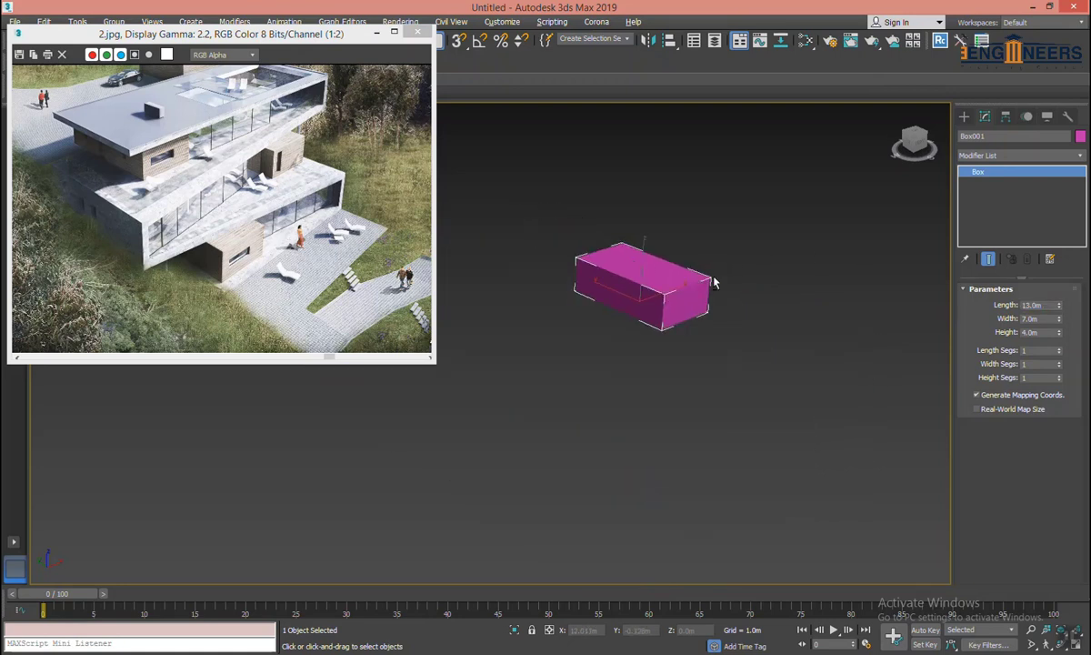
pyautogui.moveTo(686, 260)
pyautogui.keyDown('alt'); pyautogui.mouseDown(button='middle')
pyautogui.moveTo(630, 275)
pyautogui.moveTo(668, 293)
pyautogui.mouseUp(button='middle'); pyautogui.keyUp('alt')
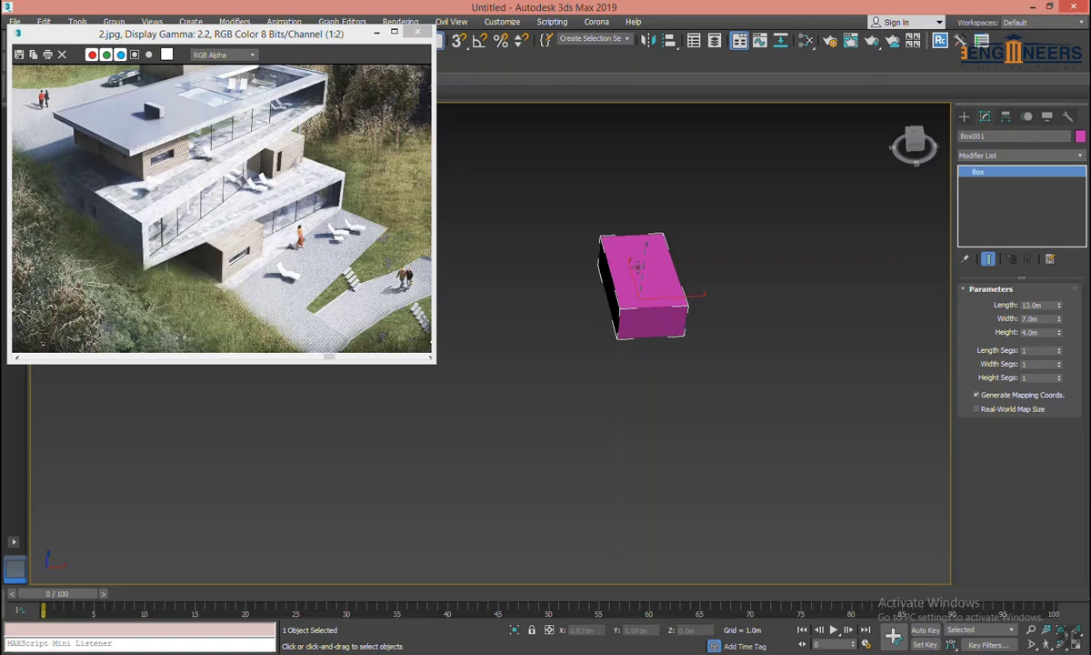
pyautogui.press('f')
pyautogui.scroll(-3, 631, 282)
# Clone the box as Box002 and move it up above the original.
pyautogui.scroll(-3, 633, 302)
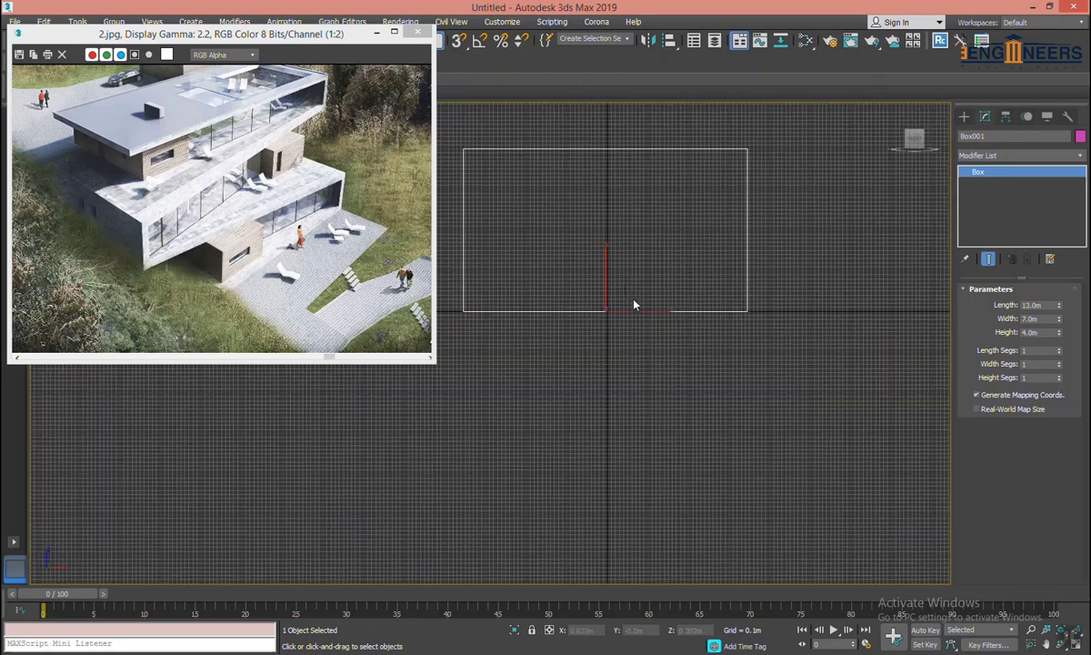
pyautogui.scroll(-2, 637, 302)
pyautogui.moveTo(650, 302)
pyautogui.mouseDown(button='middle')
pyautogui.moveTo(598, 333)
pyautogui.moveTo(598, 351)
pyautogui.moveTo(424, 308)
pyautogui.mouseUp(button='middle')
pyautogui.click(194, 226)
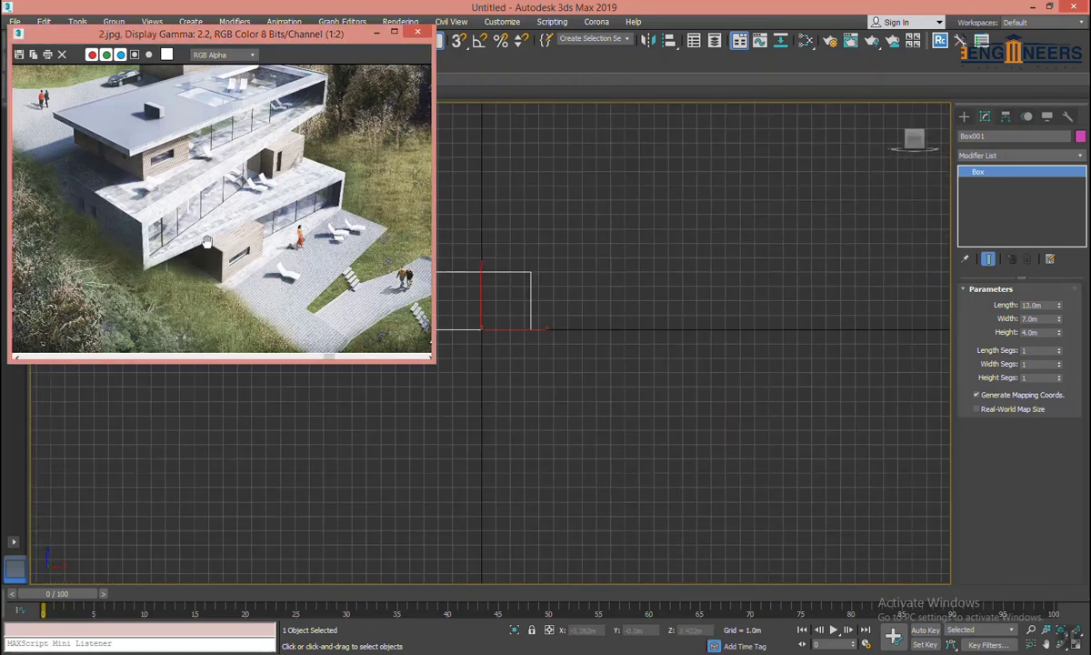
pyautogui.scroll(1, 209, 245)
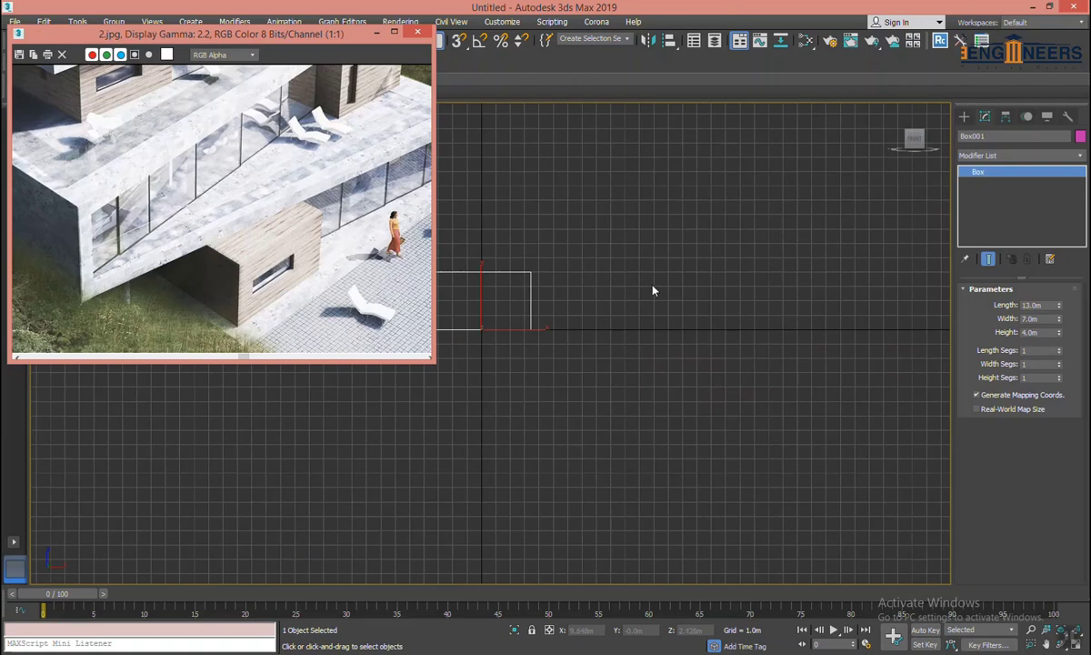
pyautogui.moveTo(528, 317); pyautogui.dragTo(748, 338, button='middle')
pyautogui.scroll(-1, 629, 341)
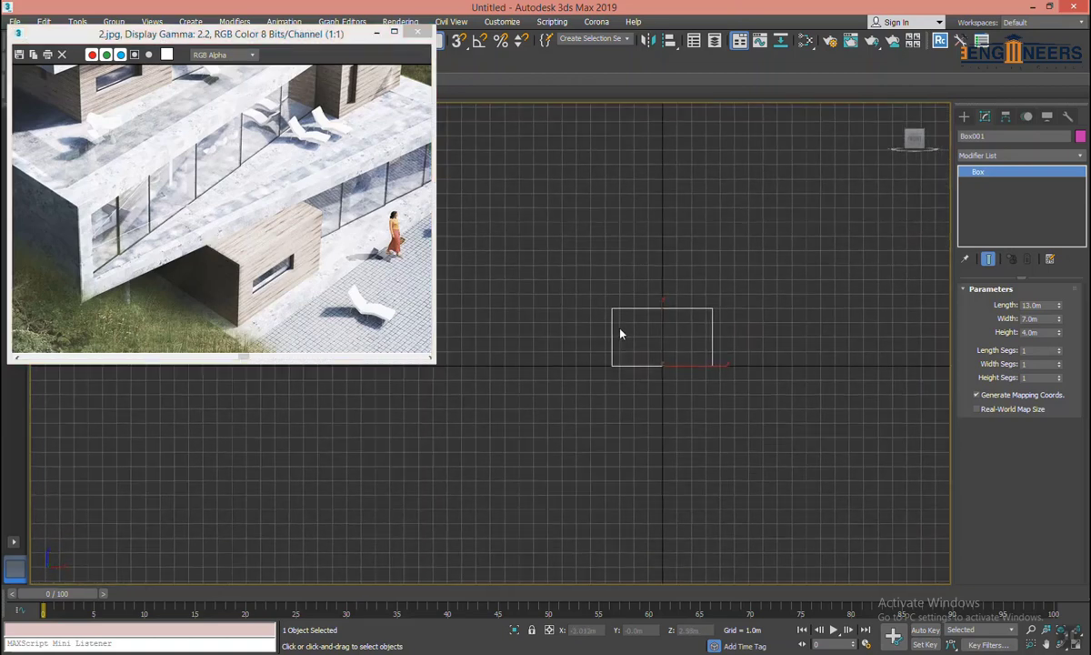
pyautogui.scroll(2, 621, 334)
pyautogui.hotkey('ctrl', 'v')
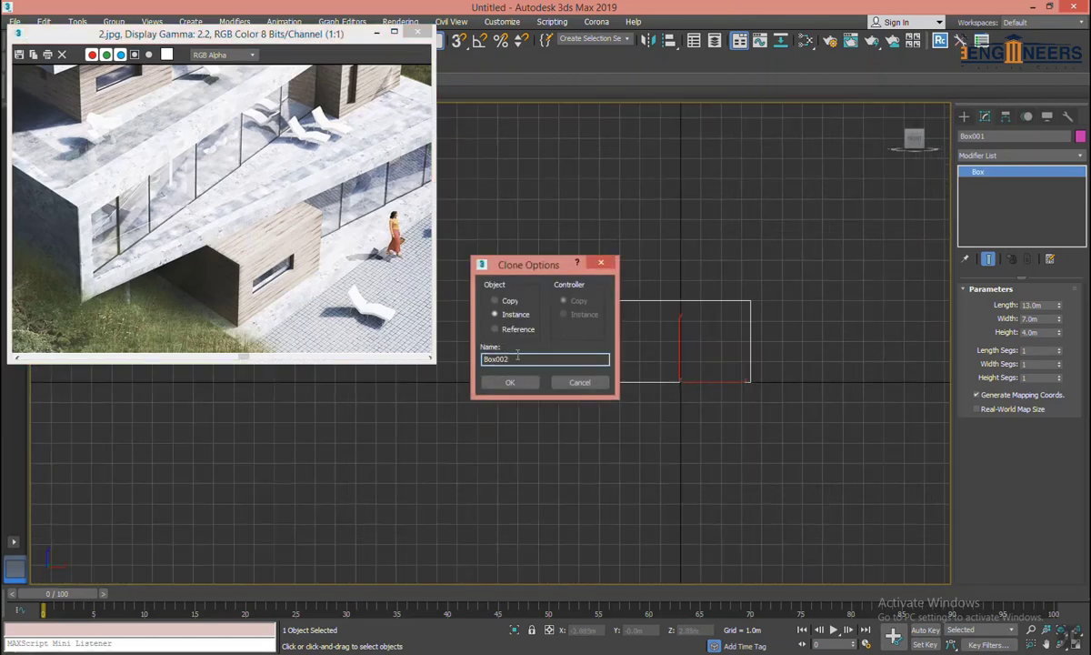
pyautogui.click(494, 300)
pyautogui.click(510, 383)
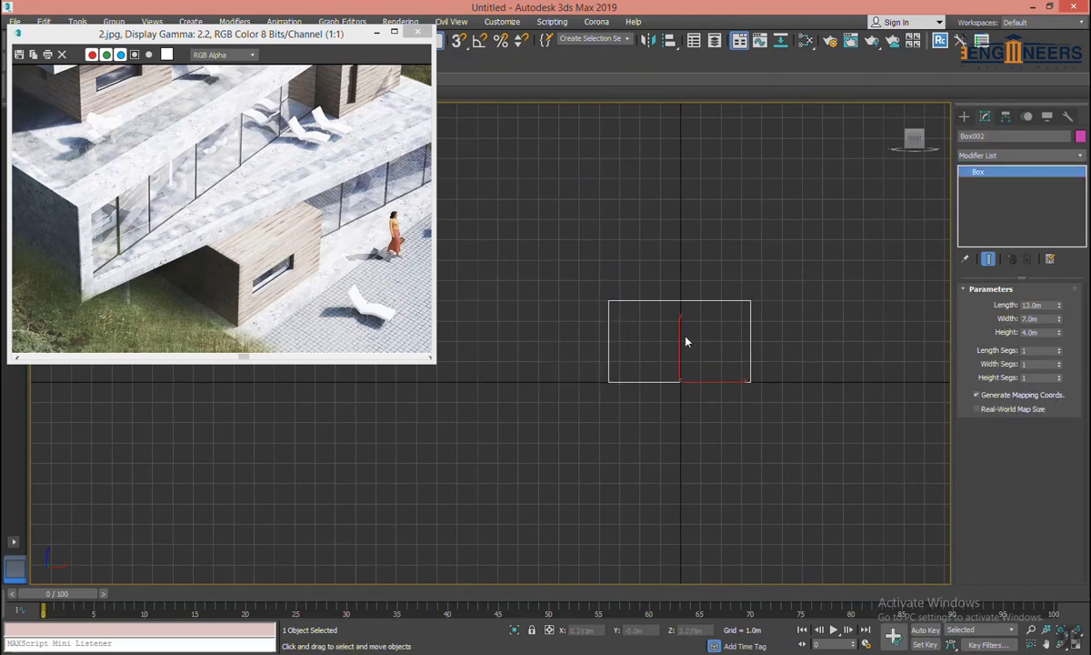
pyautogui.moveTo(677, 333)
pyautogui.mouseDown()
pyautogui.moveTo(666, 218)
pyautogui.moveTo(667, 235)
pyautogui.mouseUp()
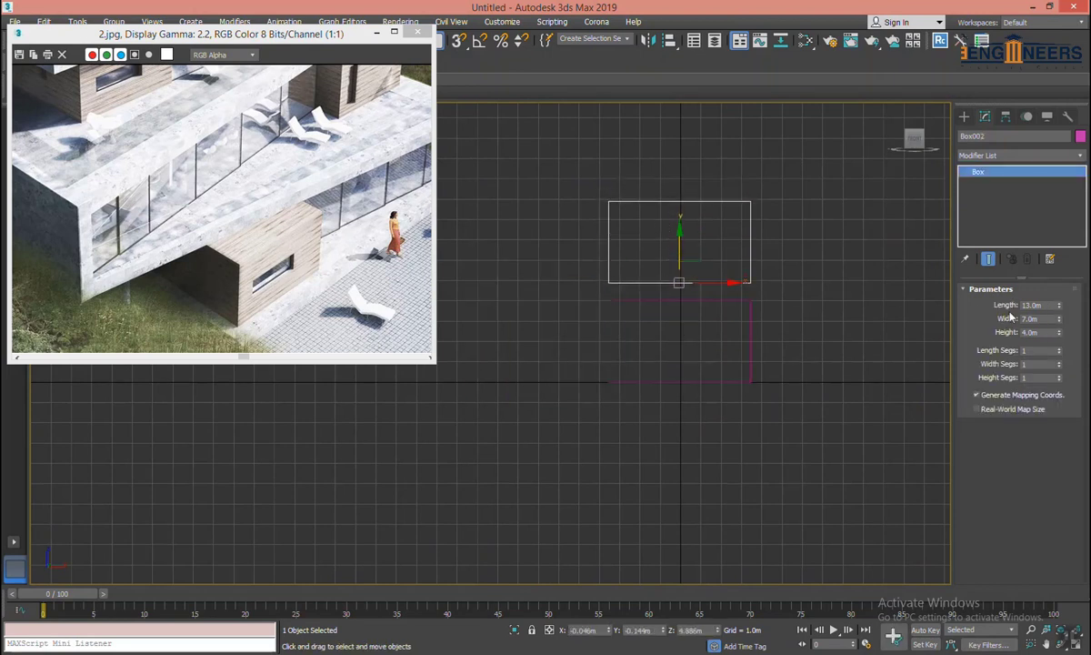
# Set Box002's height to 0.5 m and snap it onto the top of Box001.
pyautogui.doubleClick(1048, 332)
pyautogui.press('Return')
pyautogui.write('0.5')
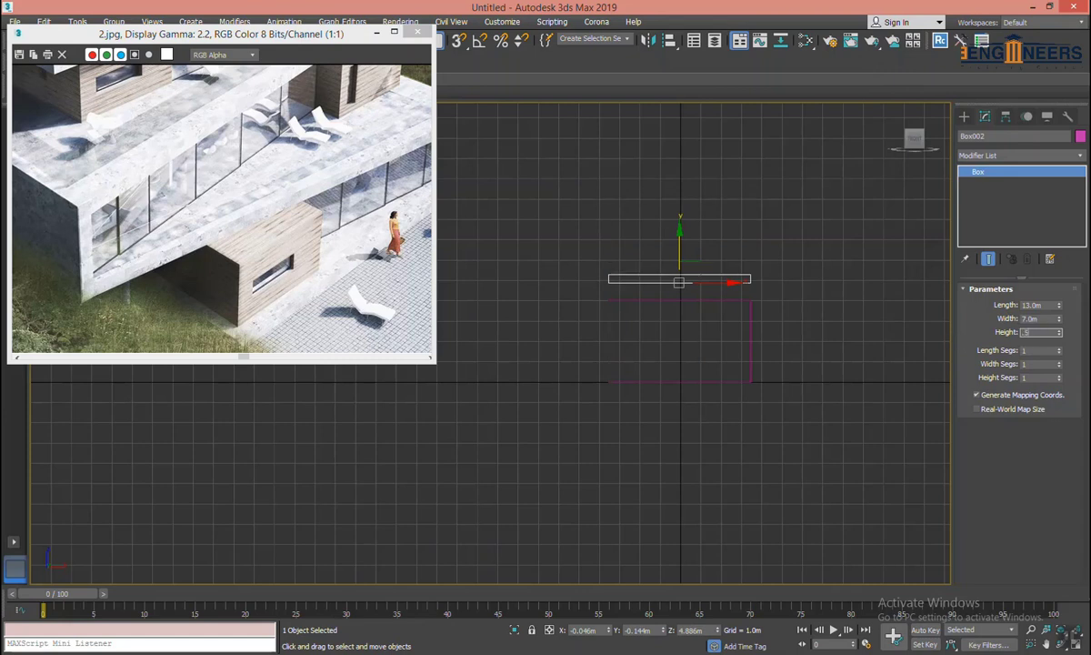
pyautogui.press('Return')
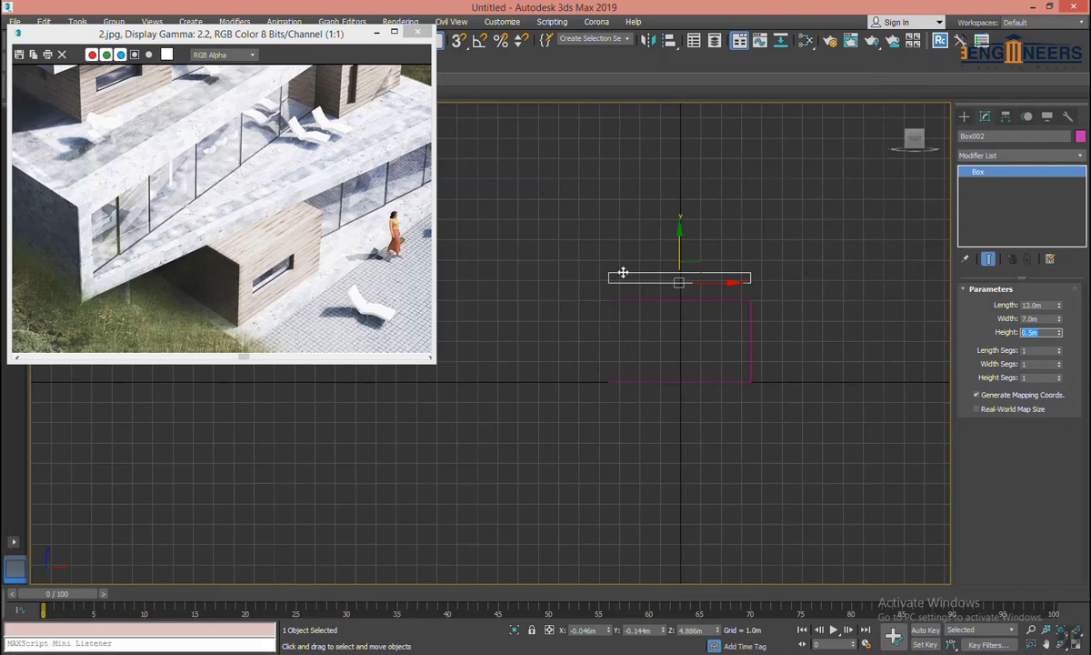
pyautogui.press('s')
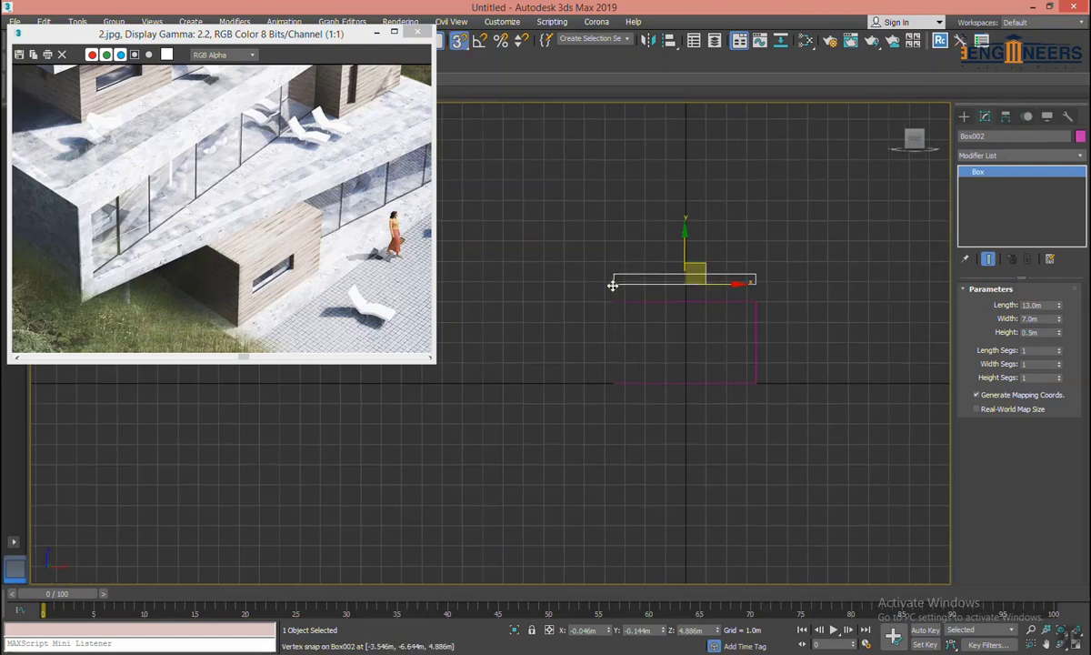
pyautogui.press('p')
pyautogui.scroll(5, 642, 288)
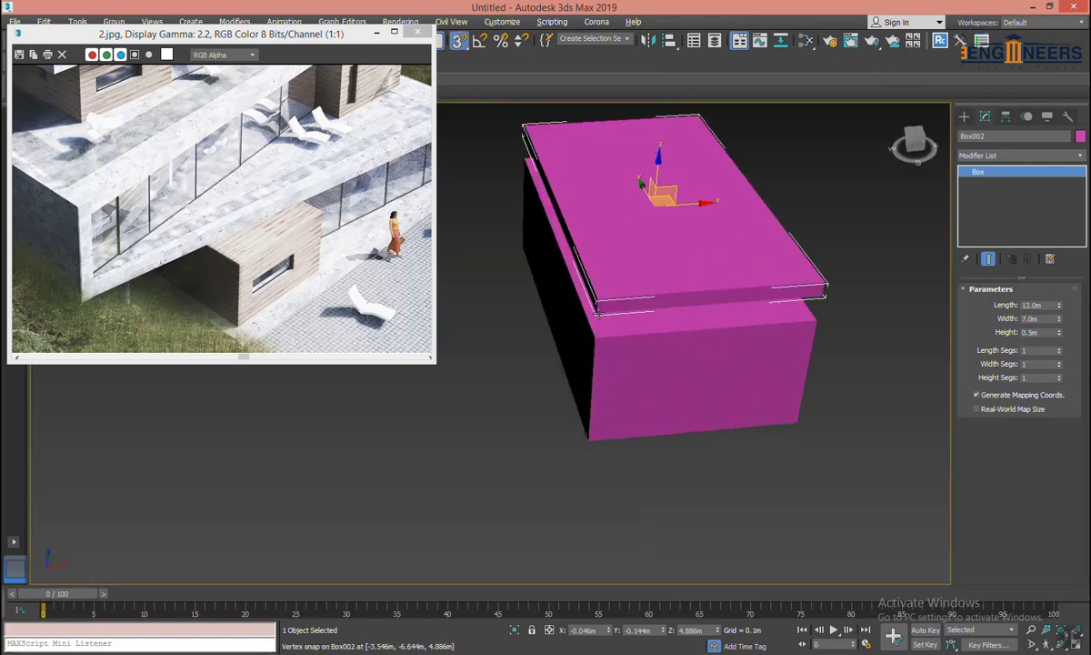
pyautogui.moveTo(597, 310); pyautogui.dragTo(598, 330)
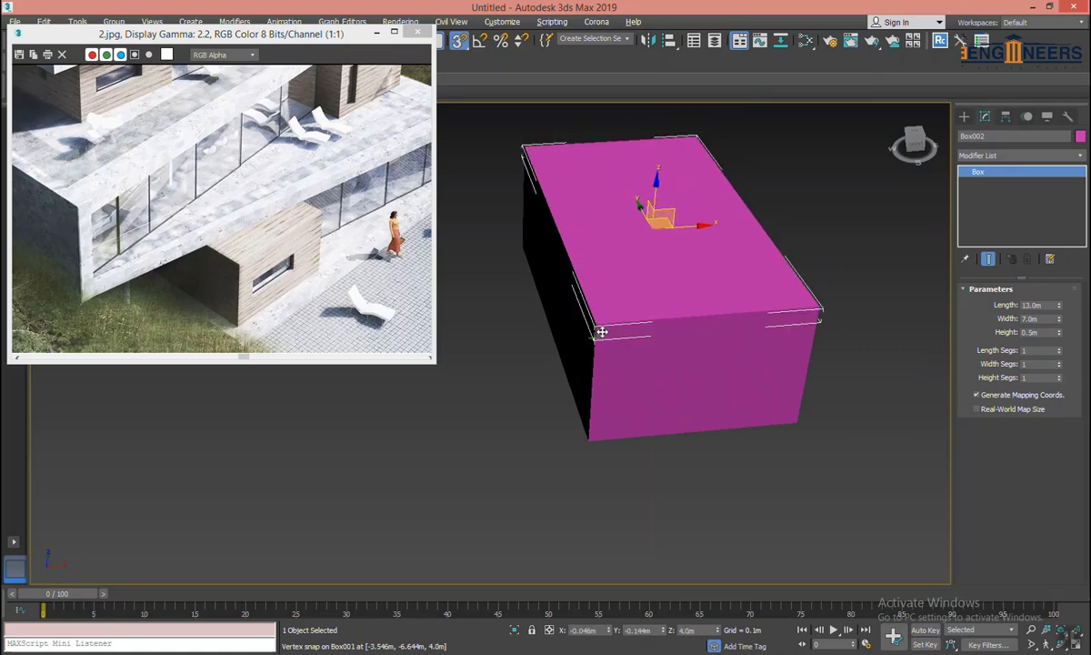
# Give the slab a grey object colour.
pyautogui.click(1080, 136)
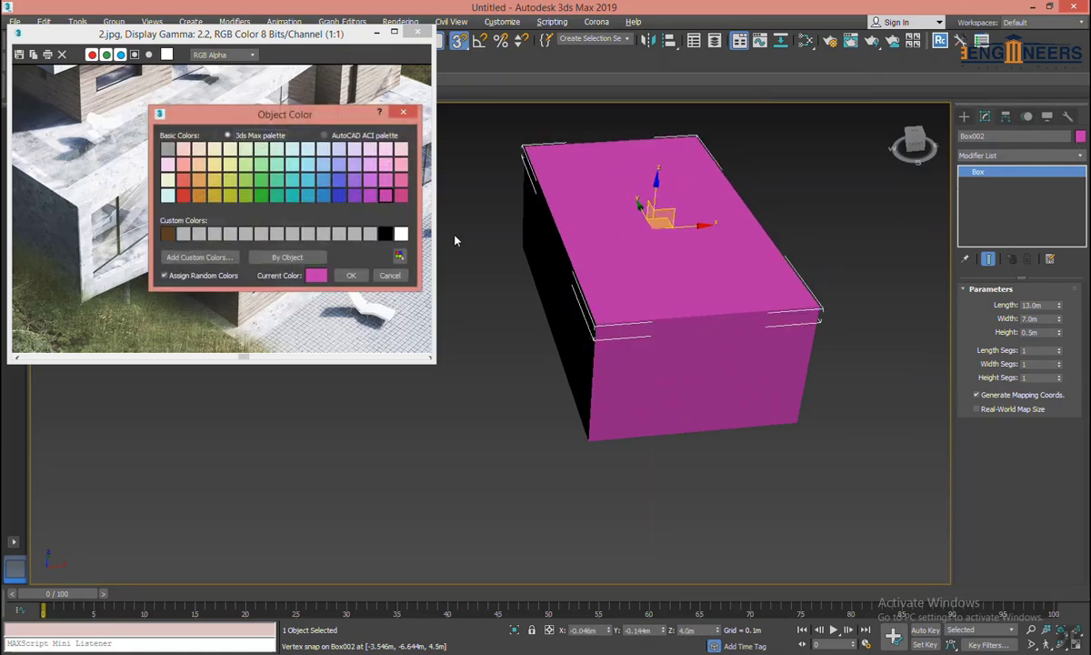
pyautogui.click(351, 274)
pyautogui.keyDown('alt'); pyautogui.moveTo(511, 305); pyautogui.dragTo(829, 188, button='middle'); pyautogui.keyUp('alt')
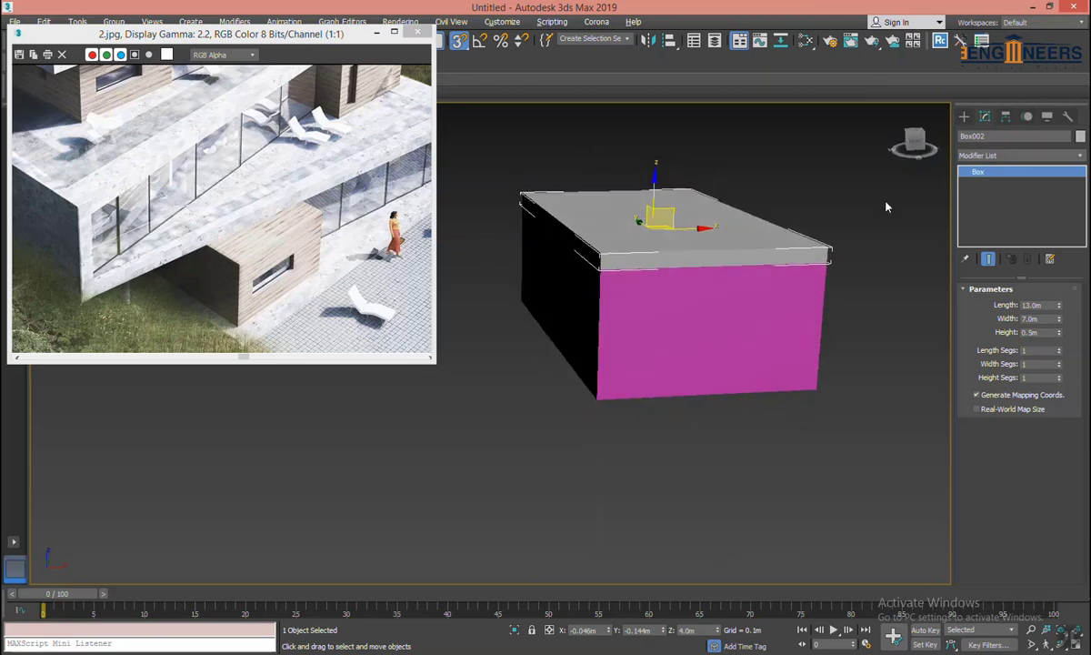
pyautogui.keyDown('ctrl'); pyautogui.click(637, 311); pyautogui.keyUp('ctrl')
pyautogui.keyDown('alt'); pyautogui.moveTo(638, 311); pyautogui.dragTo(638, 400, button='middle'); pyautogui.keyUp('alt')
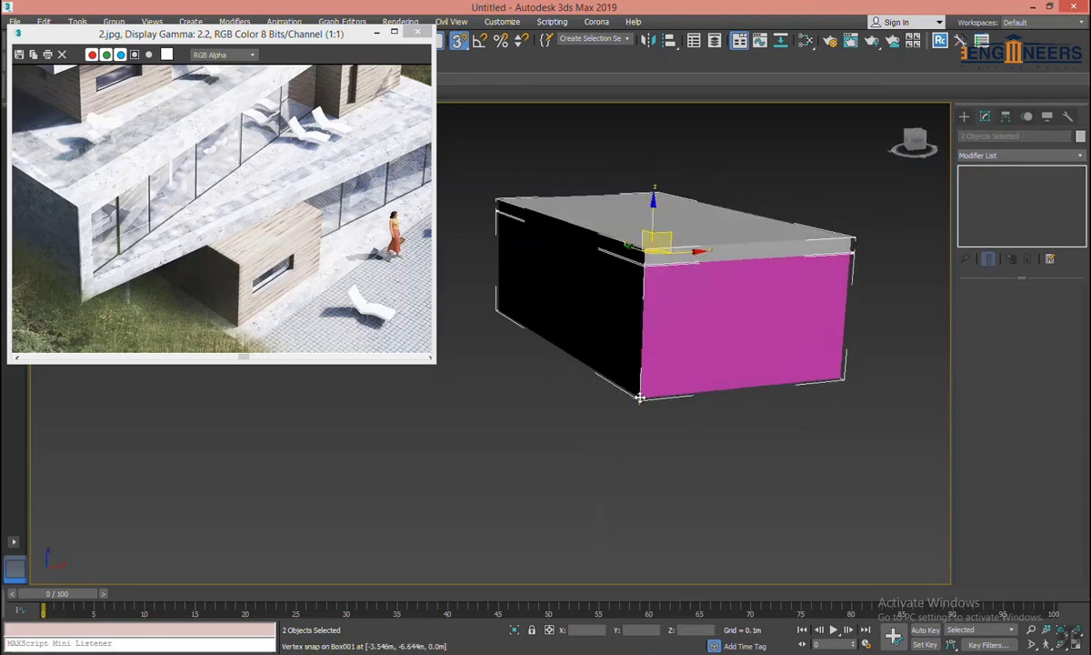
# Shift-copy the boxes upward as 2 stacked copies to make three storeys.
pyautogui.keyDown('shift'); pyautogui.moveTo(640, 398); pyautogui.dragTo(643, 243); pyautogui.keyUp('shift')
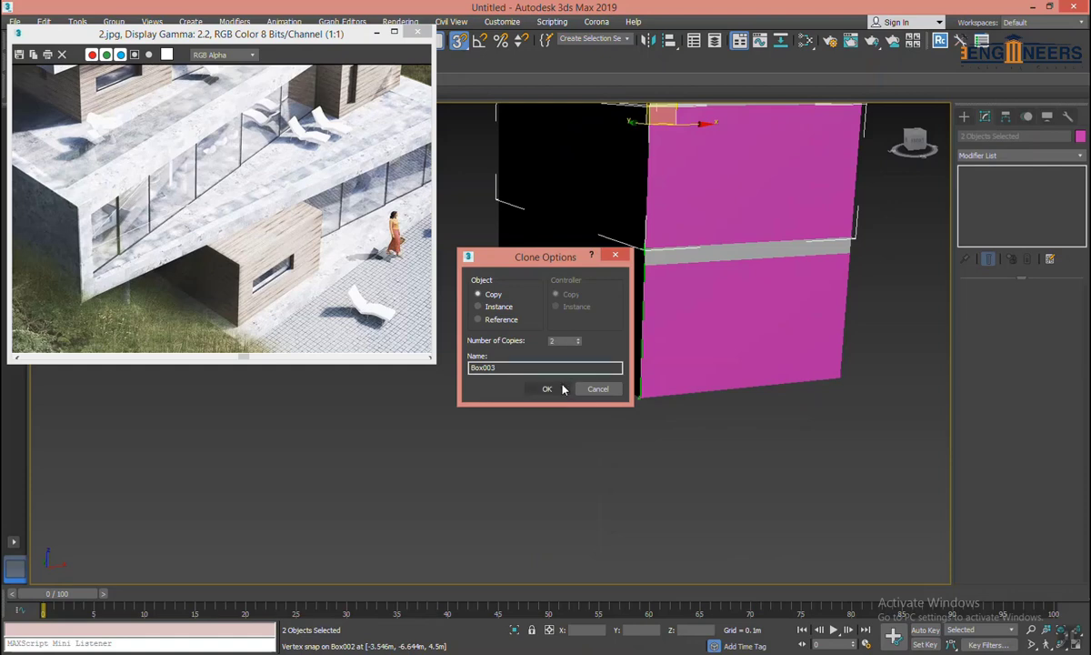
pyautogui.click(550, 389)
pyautogui.scroll(-2, 575, 363)
pyautogui.scroll(-3, 568, 392)
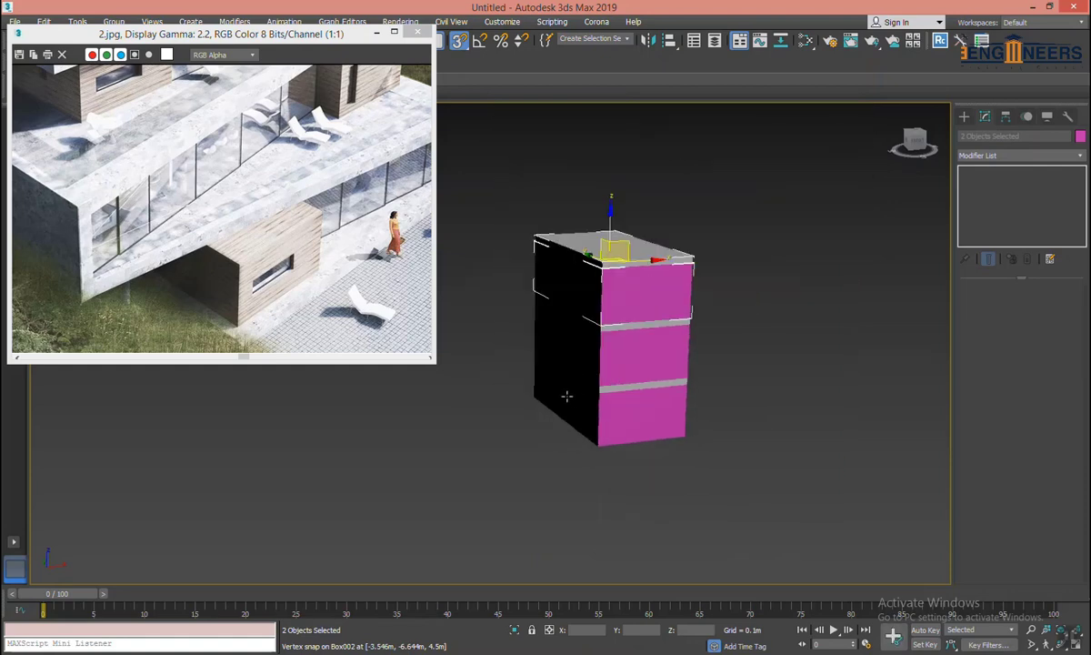
pyautogui.click(232, 232)
pyautogui.scroll(-2, 246, 259)
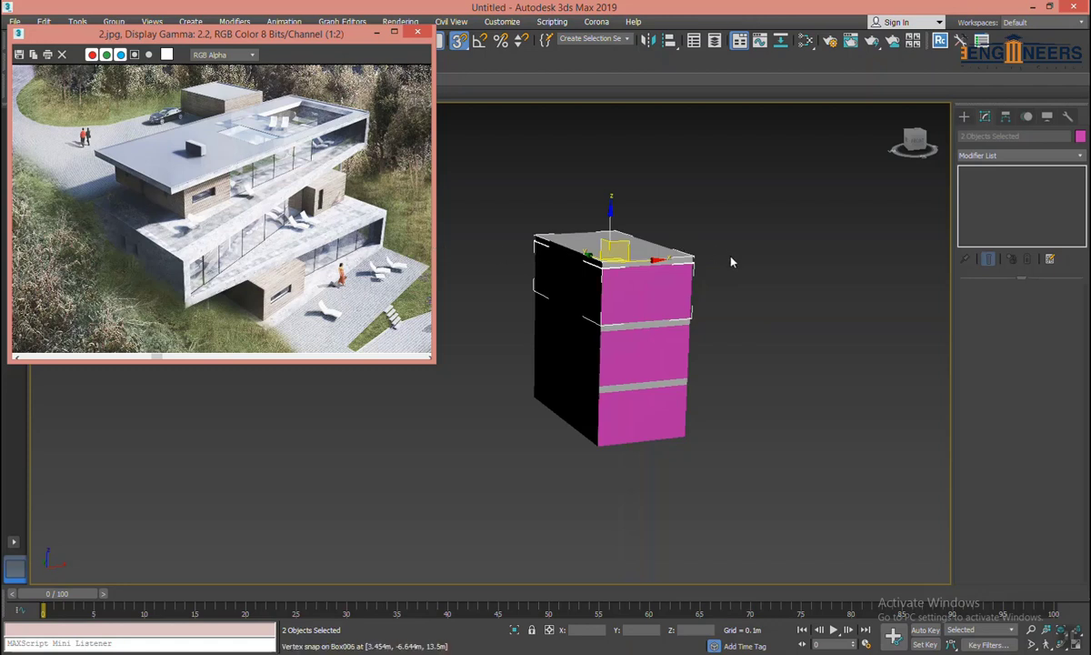
# In the front view, copy the bottom box once out to the right beside the stack.
pyautogui.keyDown('alt'); pyautogui.moveTo(738, 269); pyautogui.dragTo(659, 296, button='middle'); pyautogui.keyUp('alt')
pyautogui.press('f')
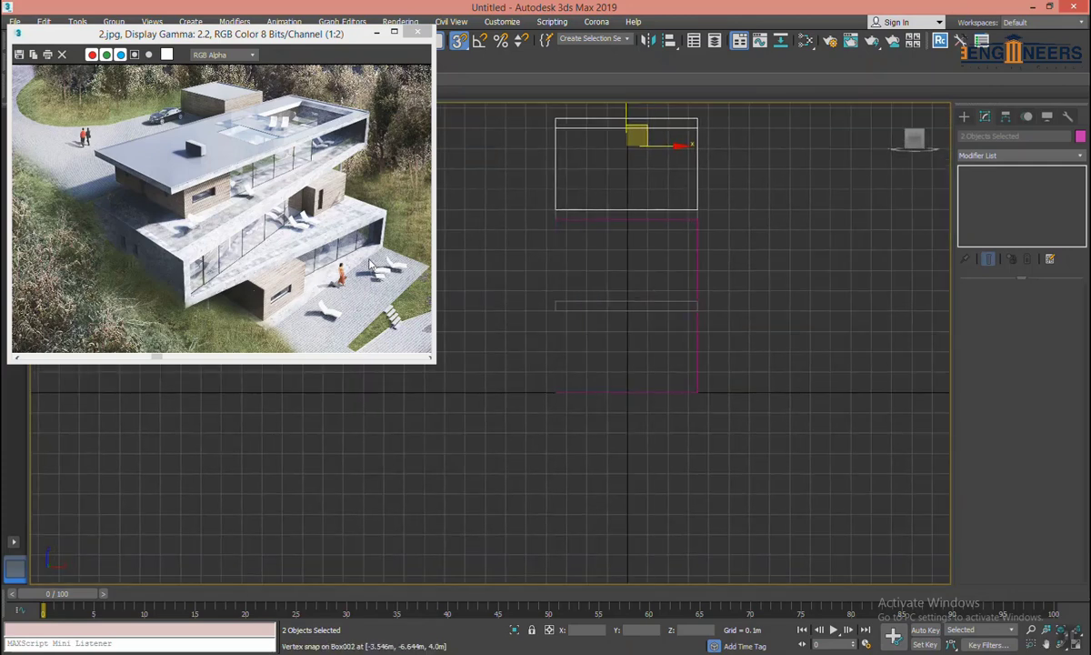
pyautogui.scroll(-3, 691, 341)
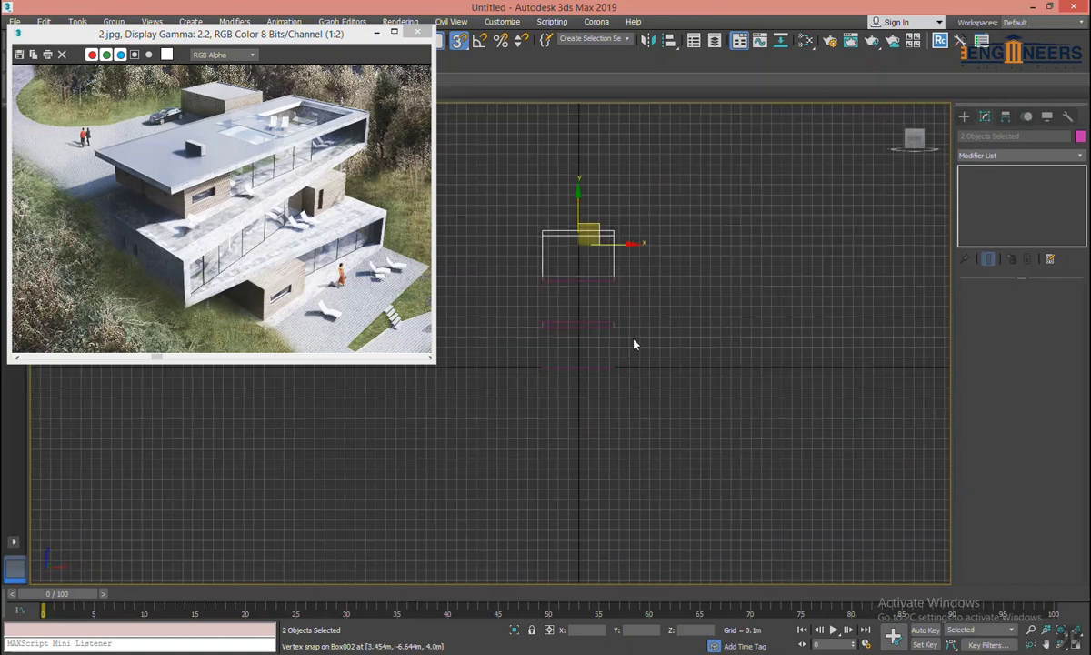
pyautogui.click(545, 368)
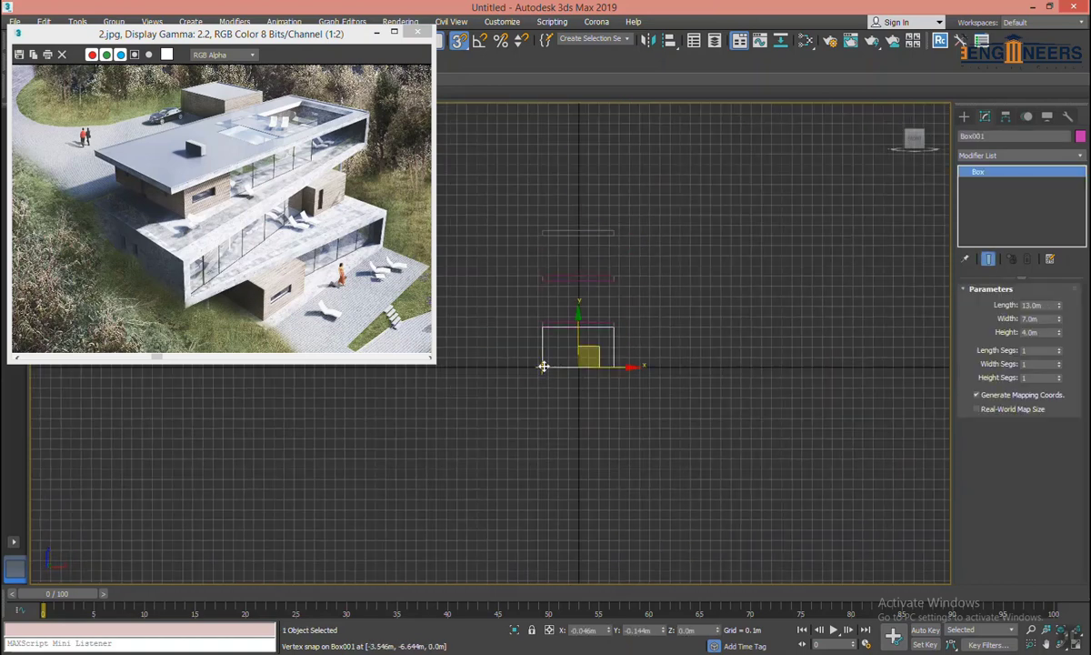
pyautogui.keyDown('shift'); pyautogui.moveTo(543, 366); pyautogui.dragTo(620, 366); pyautogui.keyUp('shift')
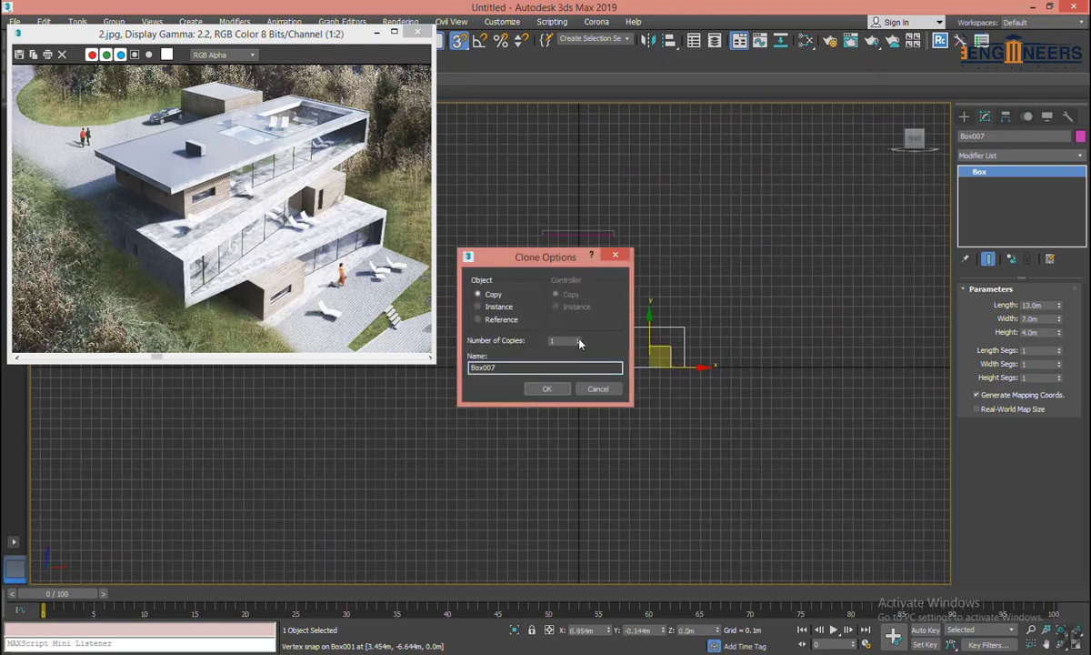
pyautogui.click(564, 389)
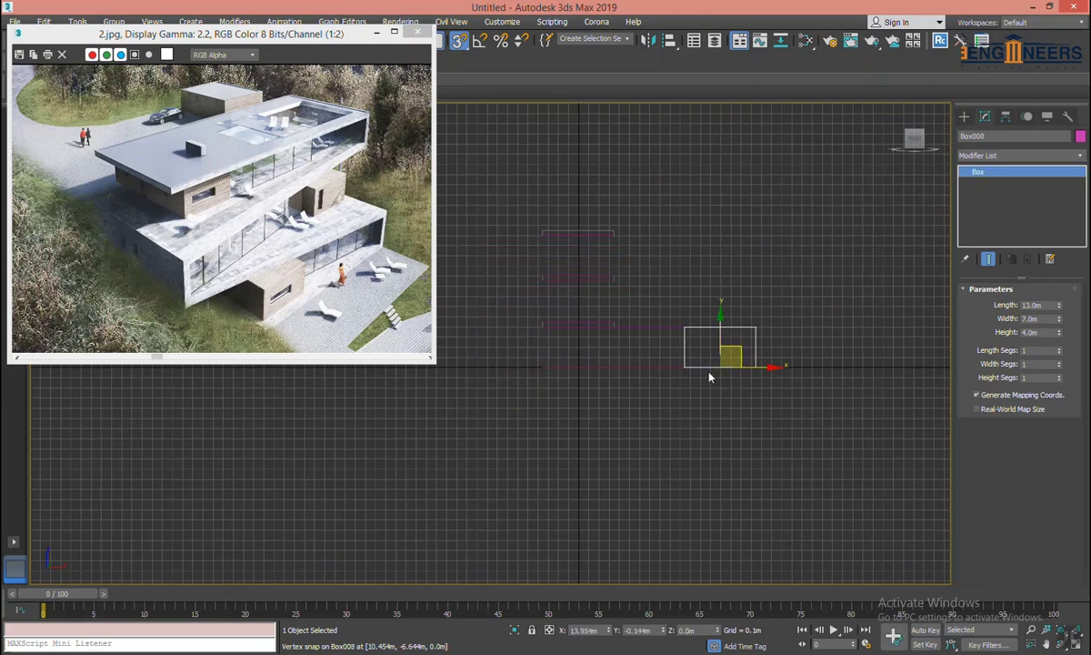
pyautogui.moveTo(708, 370); pyautogui.dragTo(621, 365, button='middle')
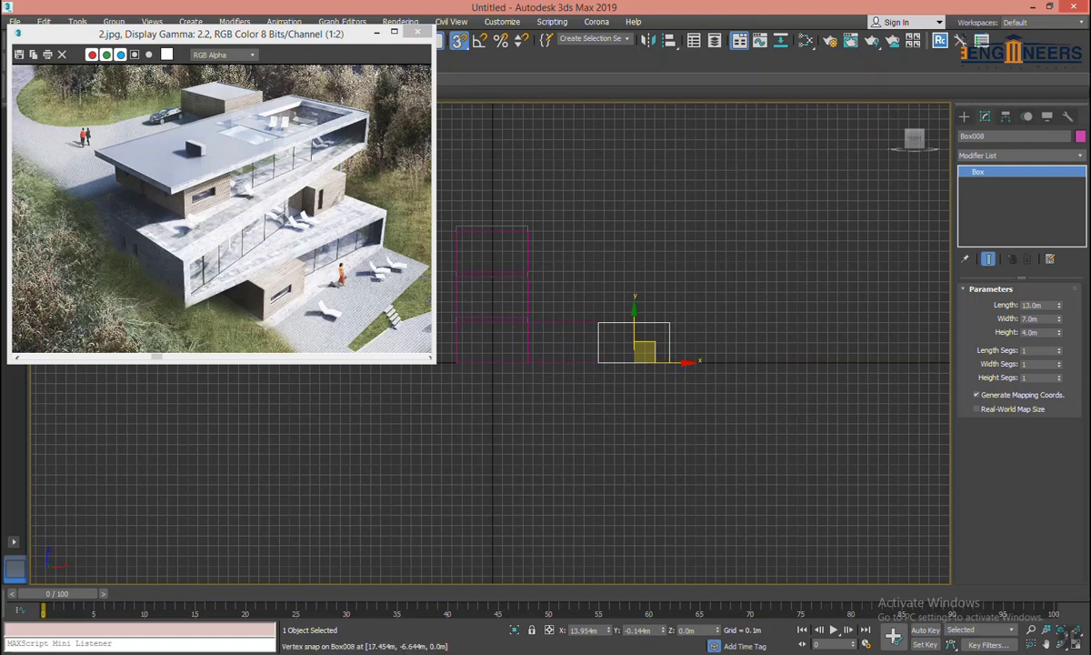
pyautogui.click(963, 117)
# Start a Line with 2D snap and trace the lower box corners.
pyautogui.click(979, 135)
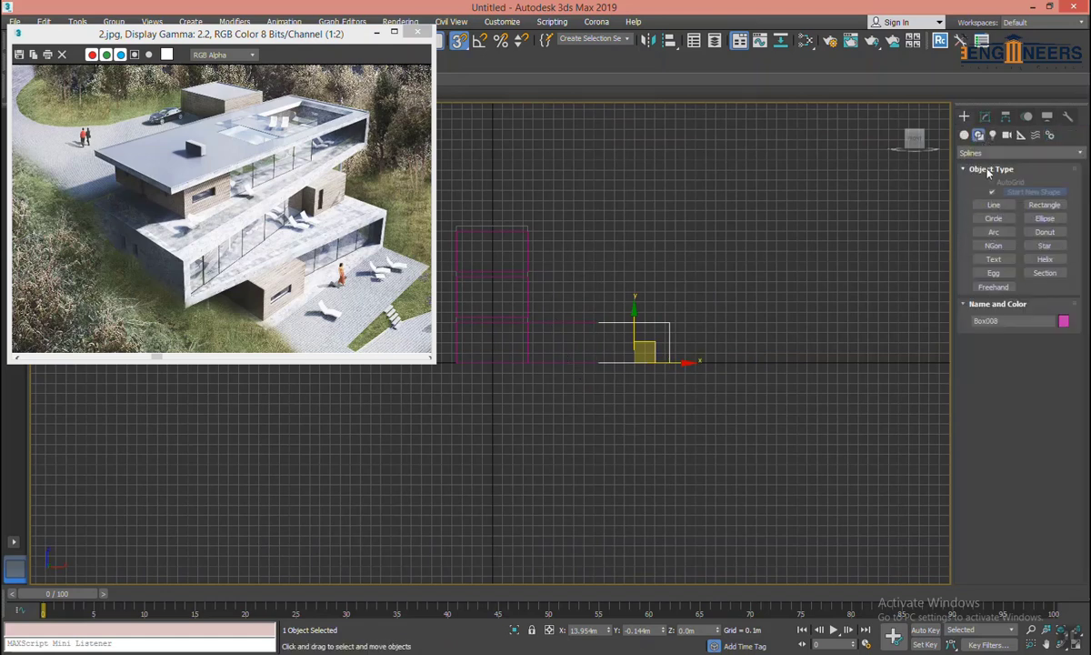
pyautogui.click(994, 205)
pyautogui.moveTo(457, 353); pyautogui.dragTo(578, 337, button='middle')
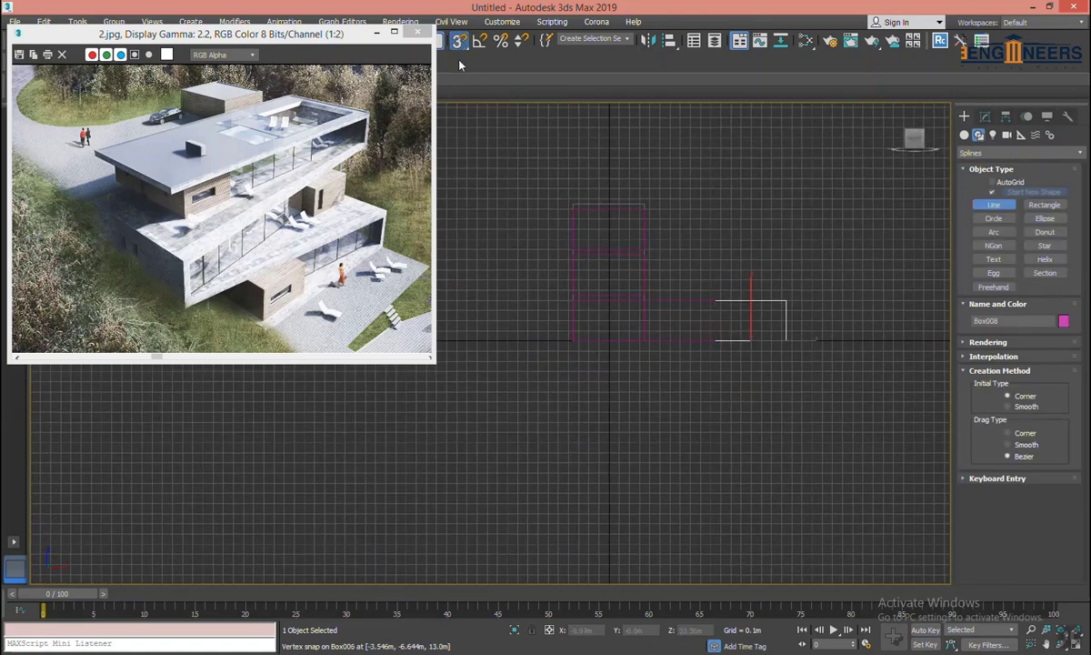
pyautogui.moveTo(459, 40); pyautogui.dragTo(461, 81)
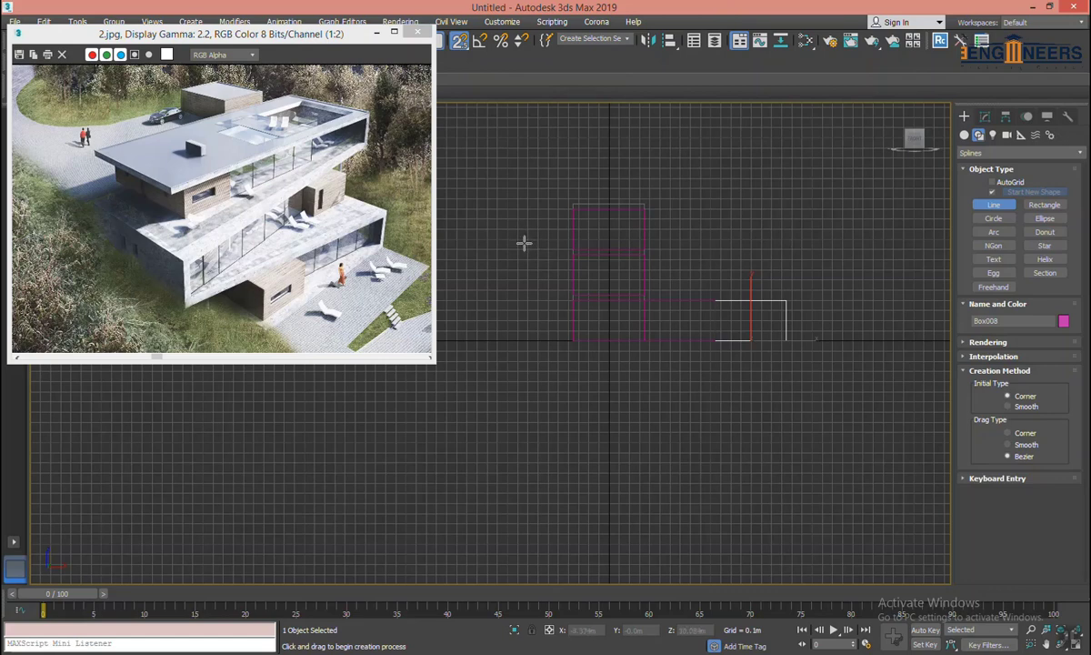
pyautogui.click(572, 341)
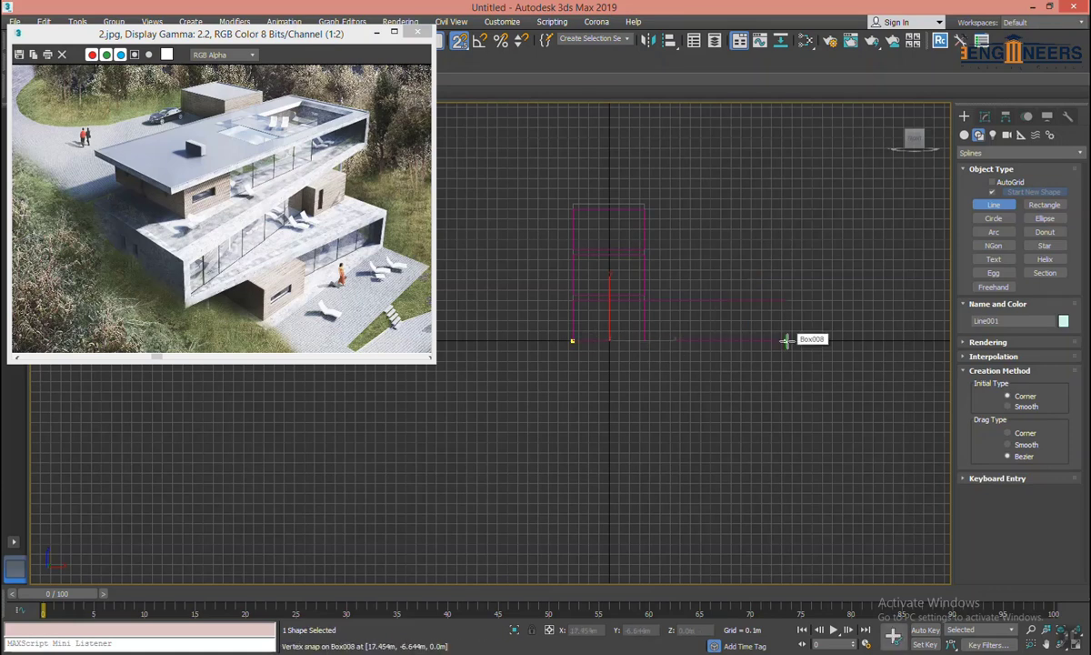
pyautogui.click(785, 340)
pyautogui.click(785, 299)
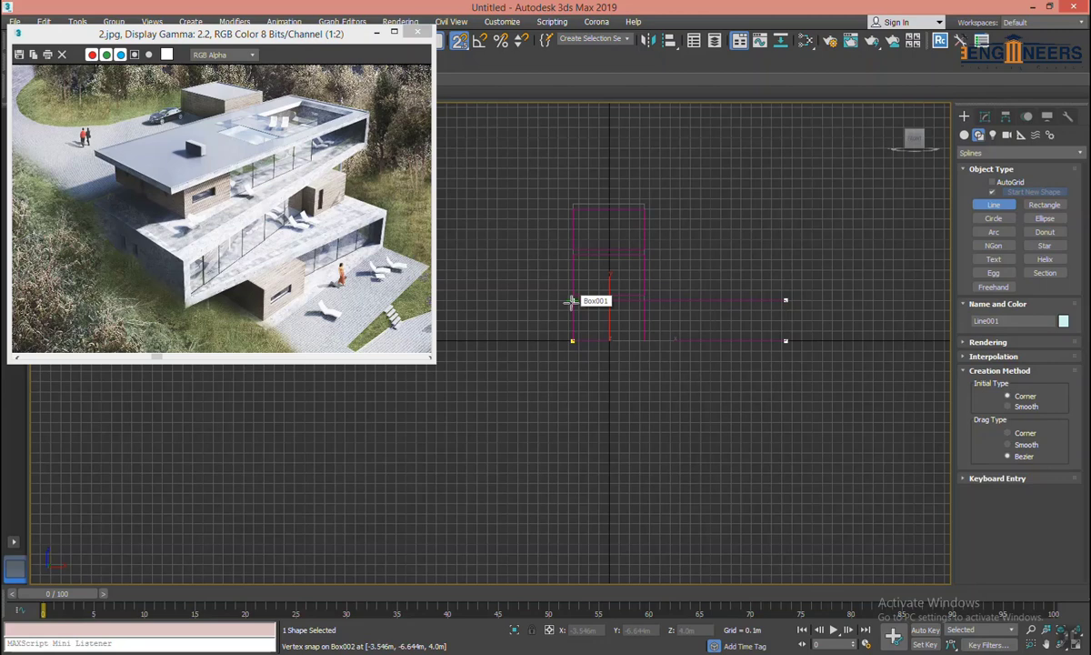
pyautogui.click(571, 301)
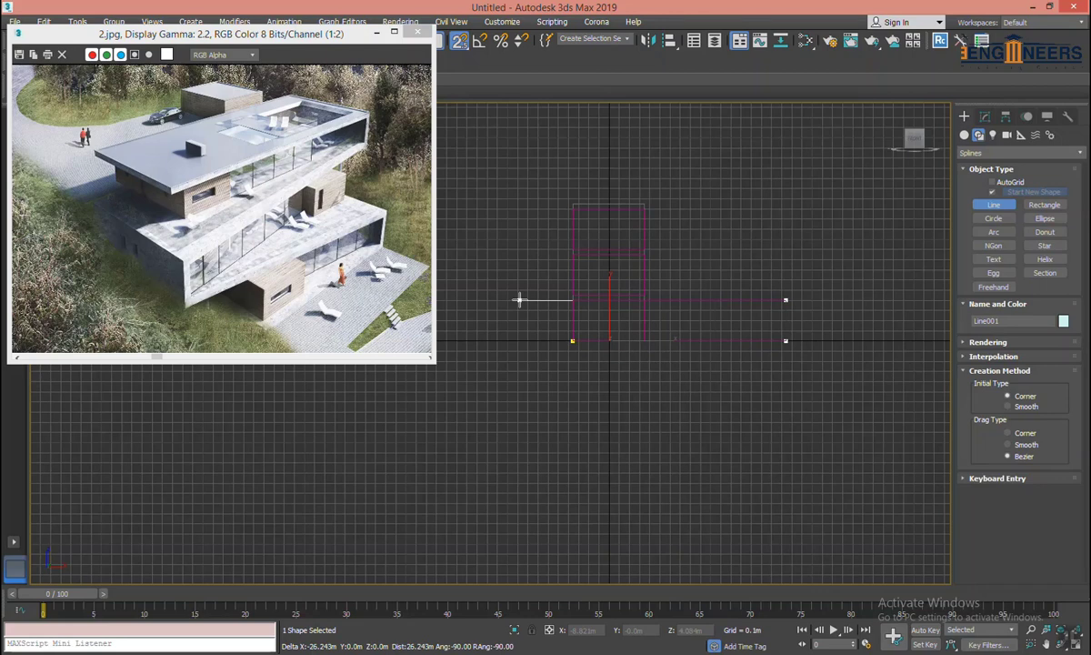
# Extend the outline past the boxes, up to the upper level, and back left to finish.
pyautogui.click(519, 299)
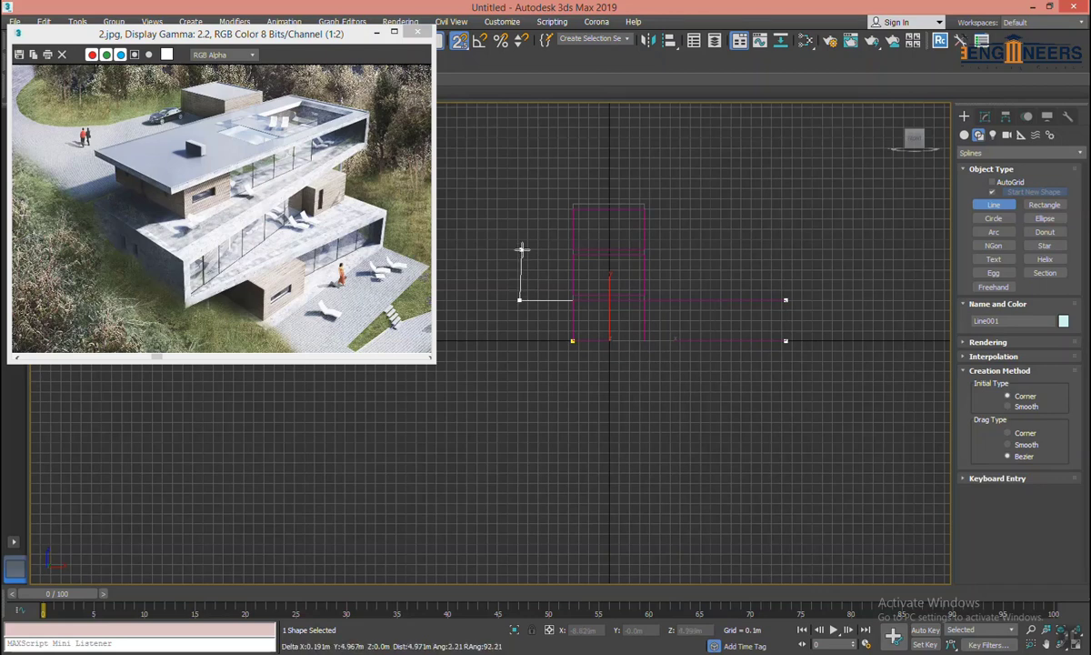
pyautogui.rightClick(522, 252)
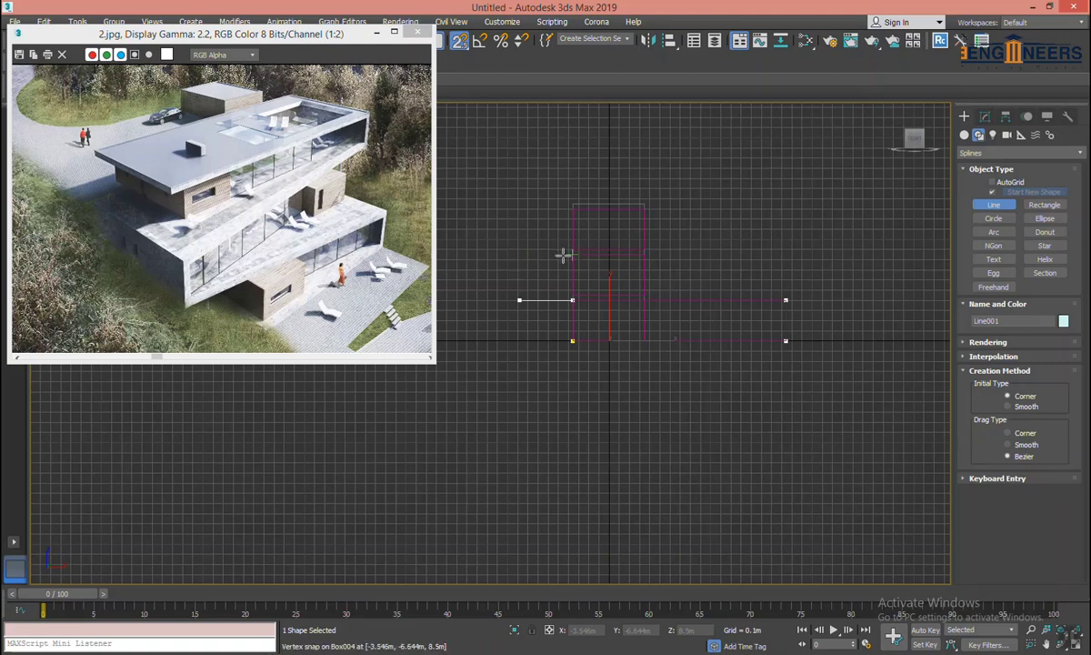
pyautogui.keyDown('shift'); pyautogui.click(564, 256); pyautogui.keyUp('shift')
pyautogui.press('BackSpace')
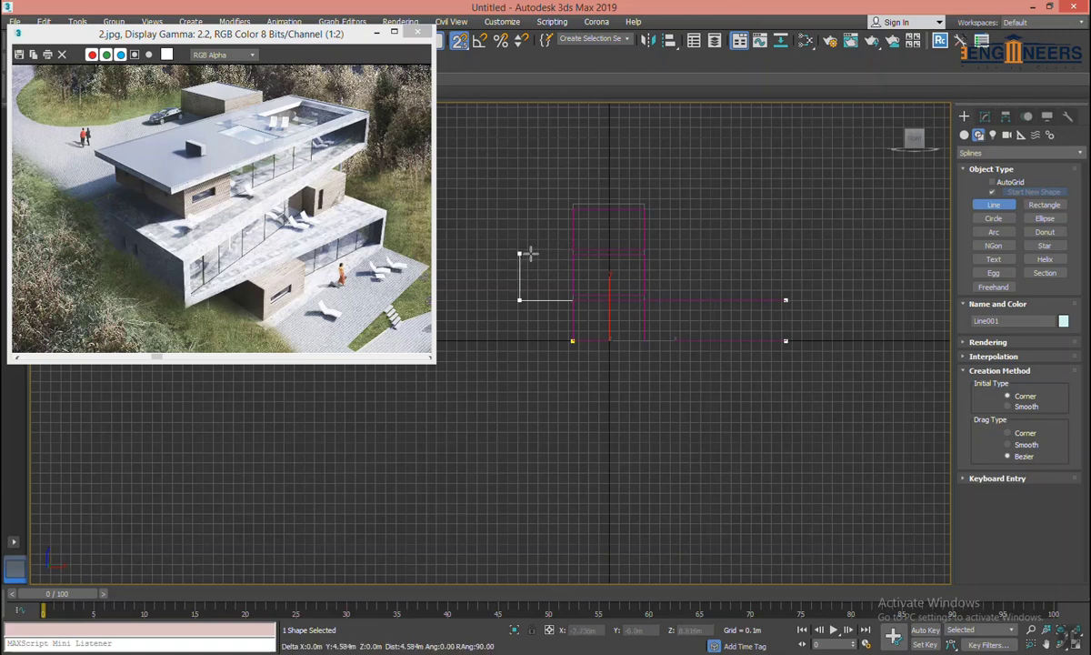
pyautogui.click(530, 255)
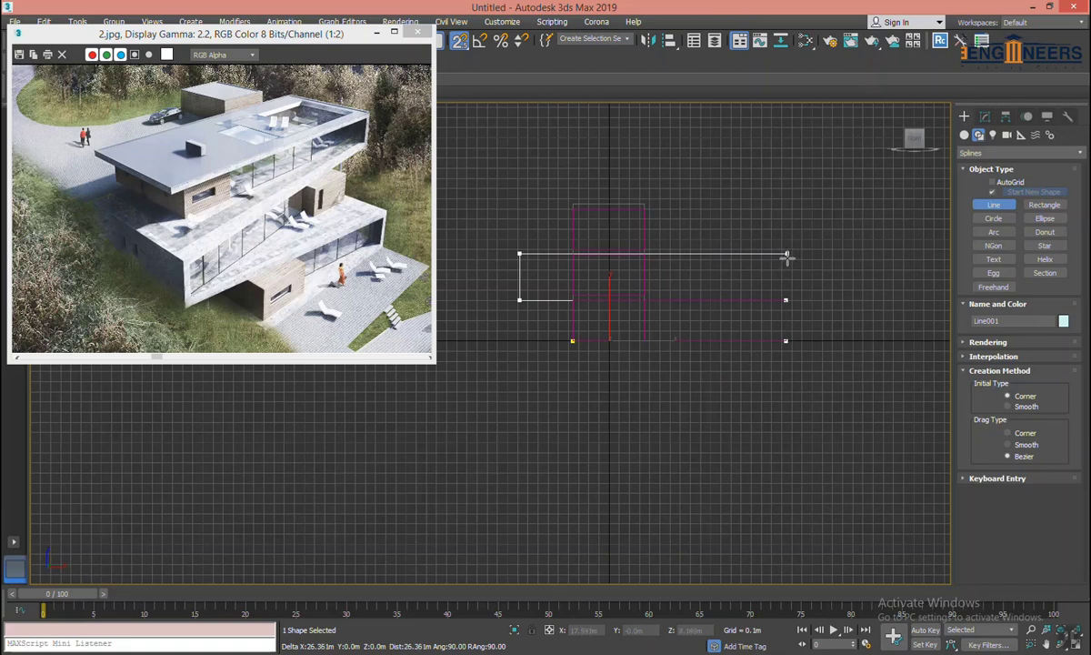
pyautogui.click(868, 254)
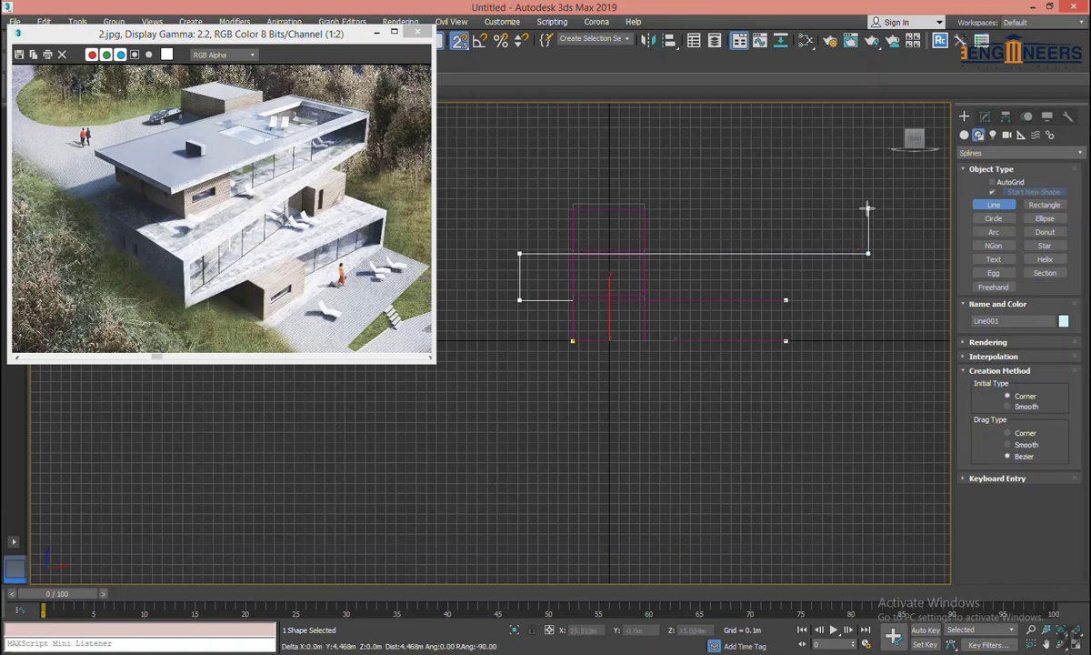
pyautogui.click(869, 210)
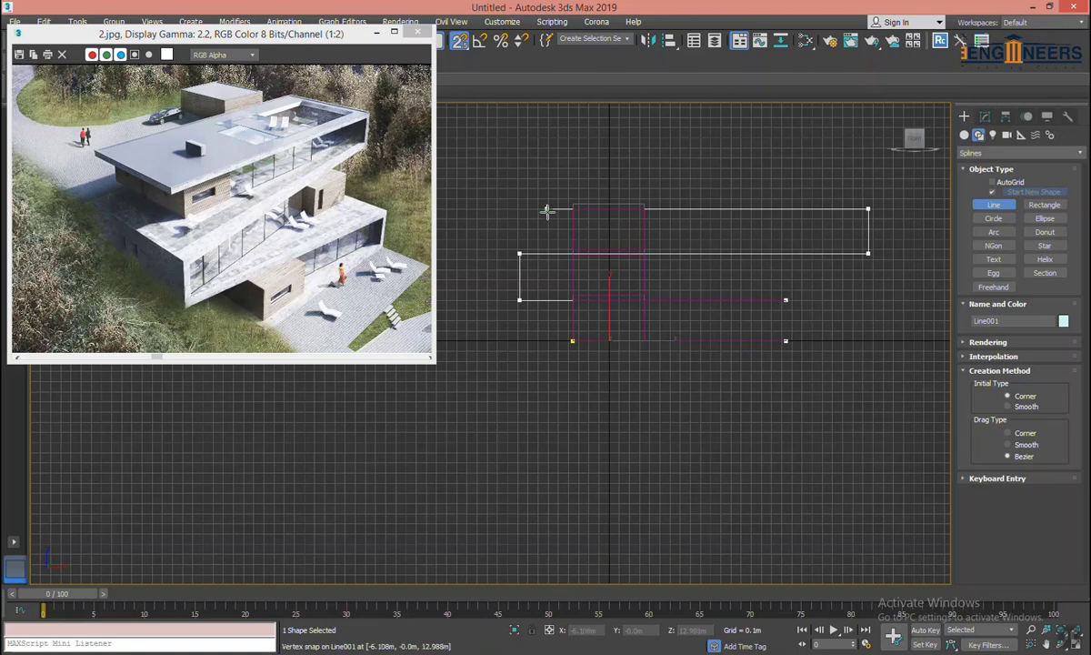
pyautogui.click(546, 211)
pyautogui.rightClick(546, 211)
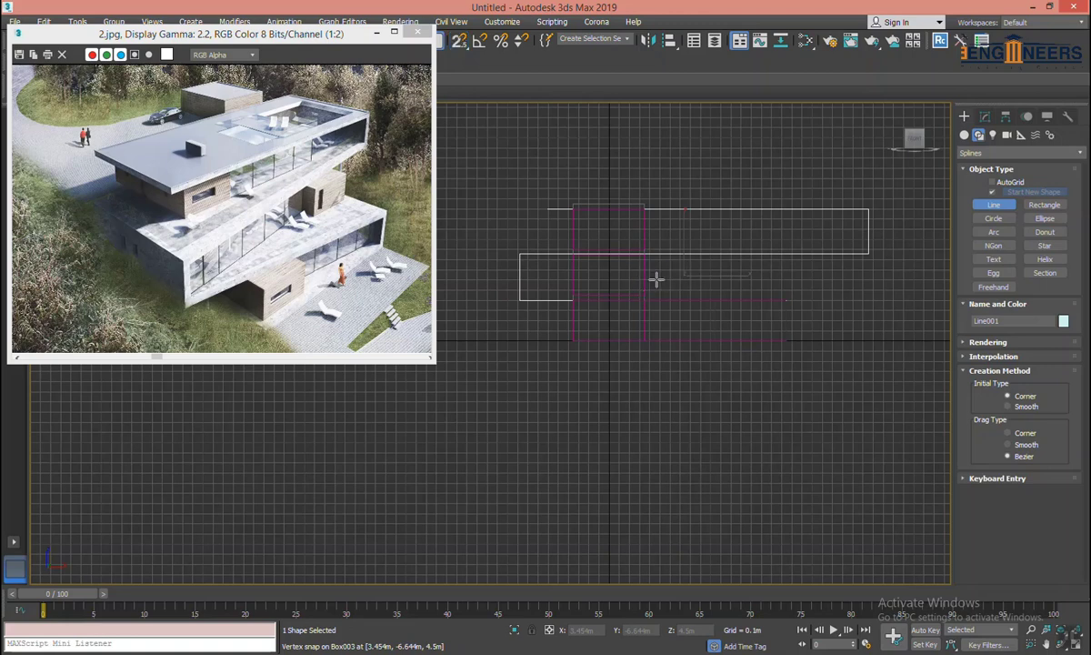
# Move the upper box Box003 to the right to stagger the storeys.
pyautogui.rightClick(655, 277)
pyautogui.click(645, 274)
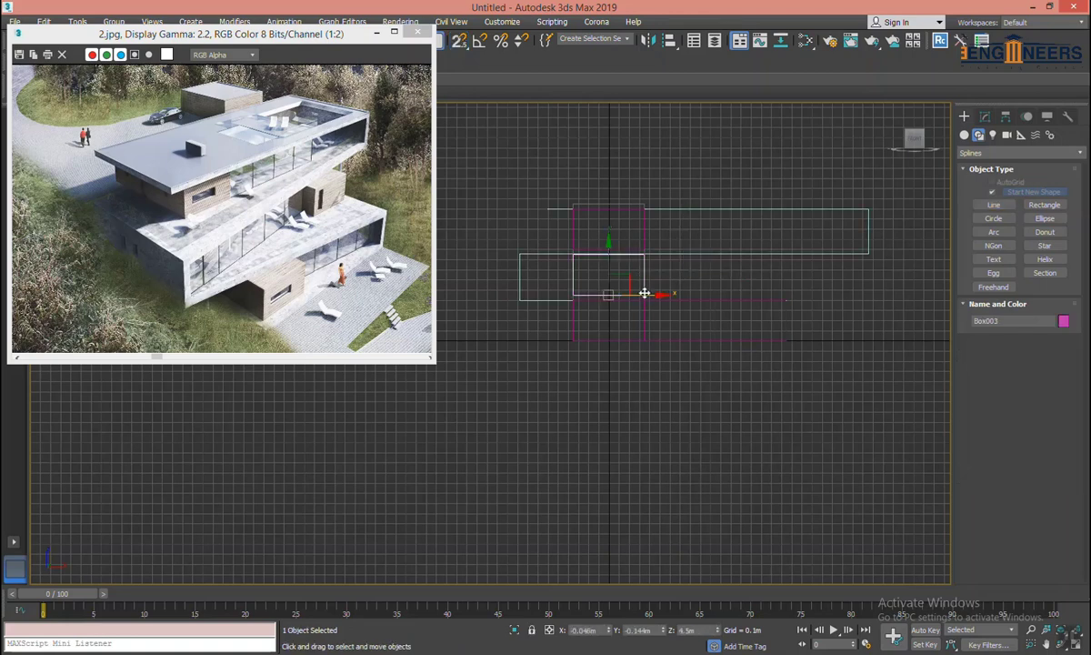
pyautogui.moveTo(644, 293); pyautogui.dragTo(836, 295)
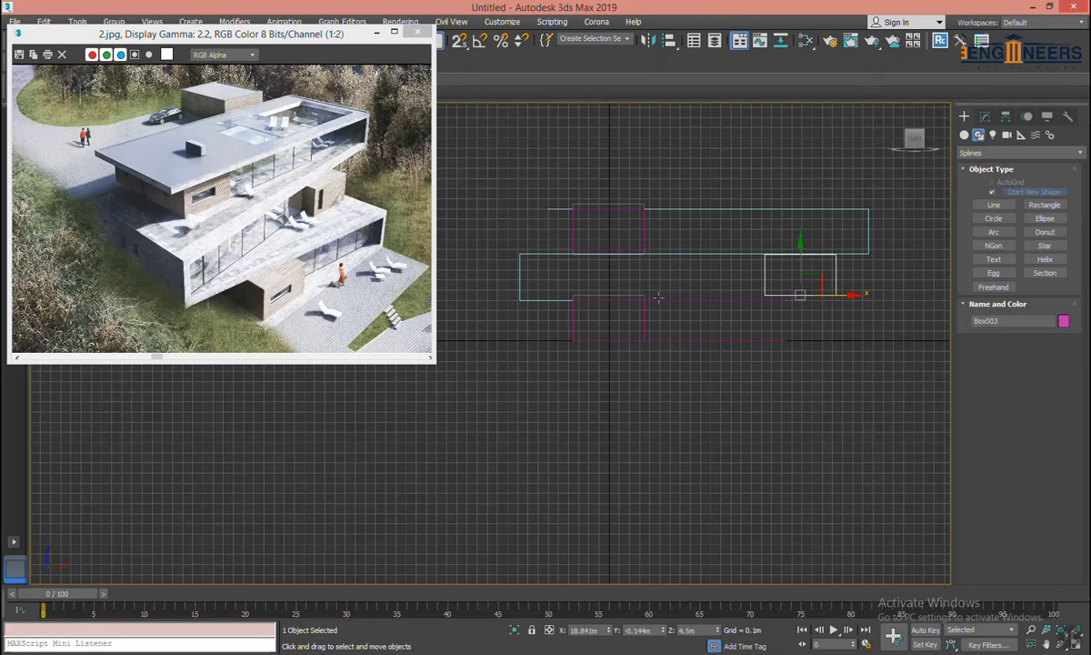
pyautogui.click(625, 296)
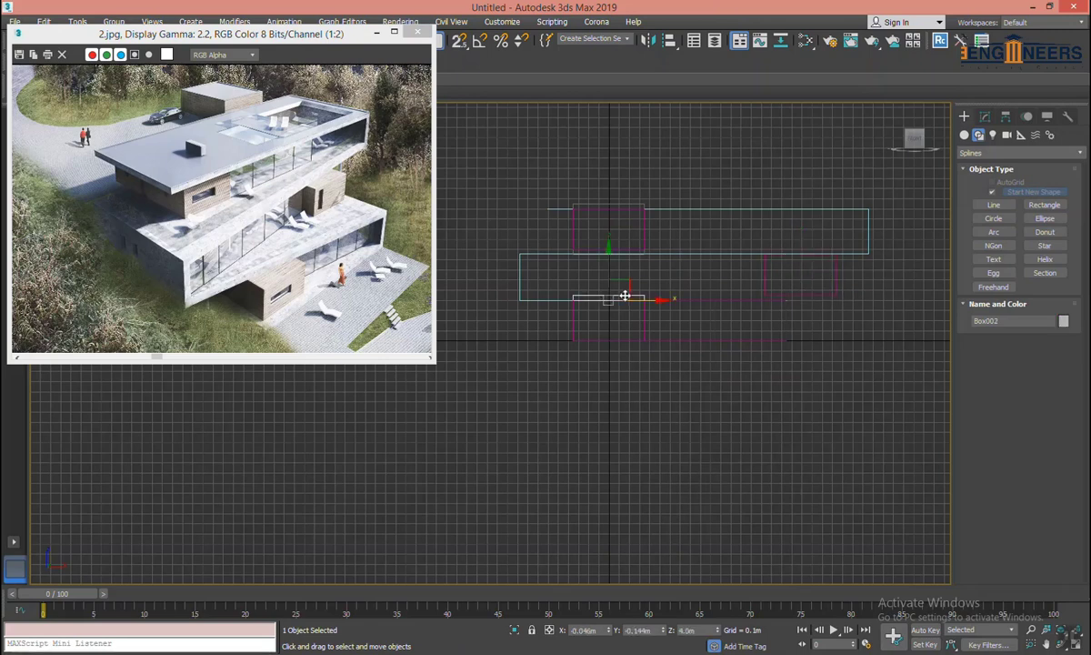
pyautogui.click(624, 283)
pyautogui.moveTo(601, 285); pyautogui.dragTo(540, 292, button='middle')
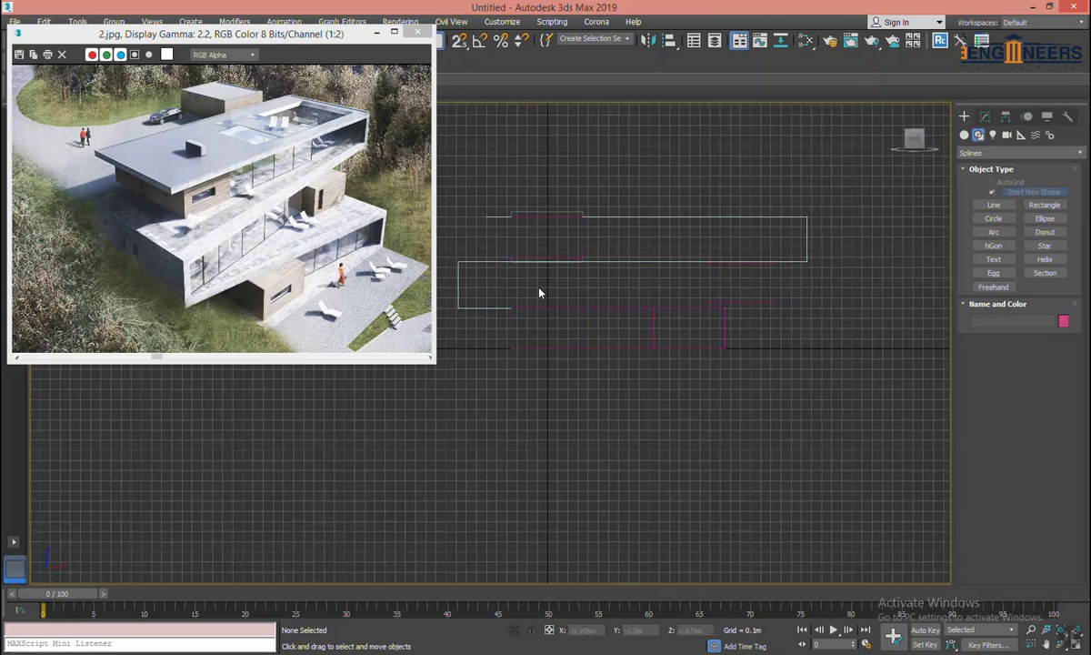
# In perspective, move the grey slab onto the top box, then return to Top view.
pyautogui.press('p')
pyautogui.moveTo(637, 272)
pyautogui.keyDown('alt'); pyautogui.mouseDown(button='middle')
pyautogui.moveTo(682, 267)
pyautogui.moveTo(611, 307)
pyautogui.mouseUp(button='middle'); pyautogui.keyUp('alt')
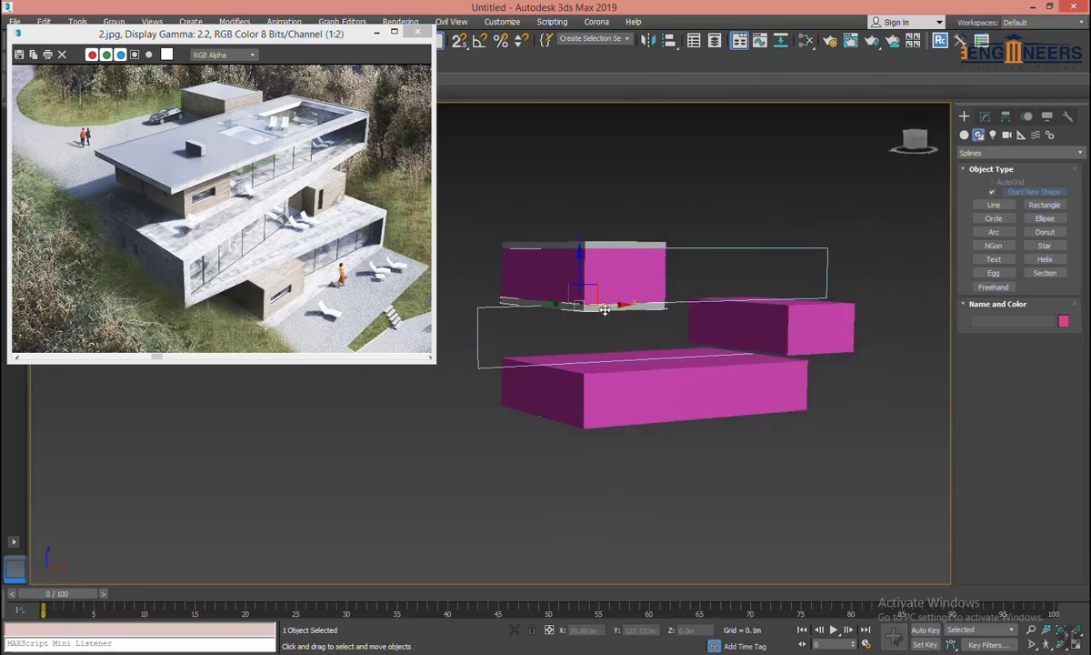
pyautogui.moveTo(605, 309); pyautogui.dragTo(612, 243)
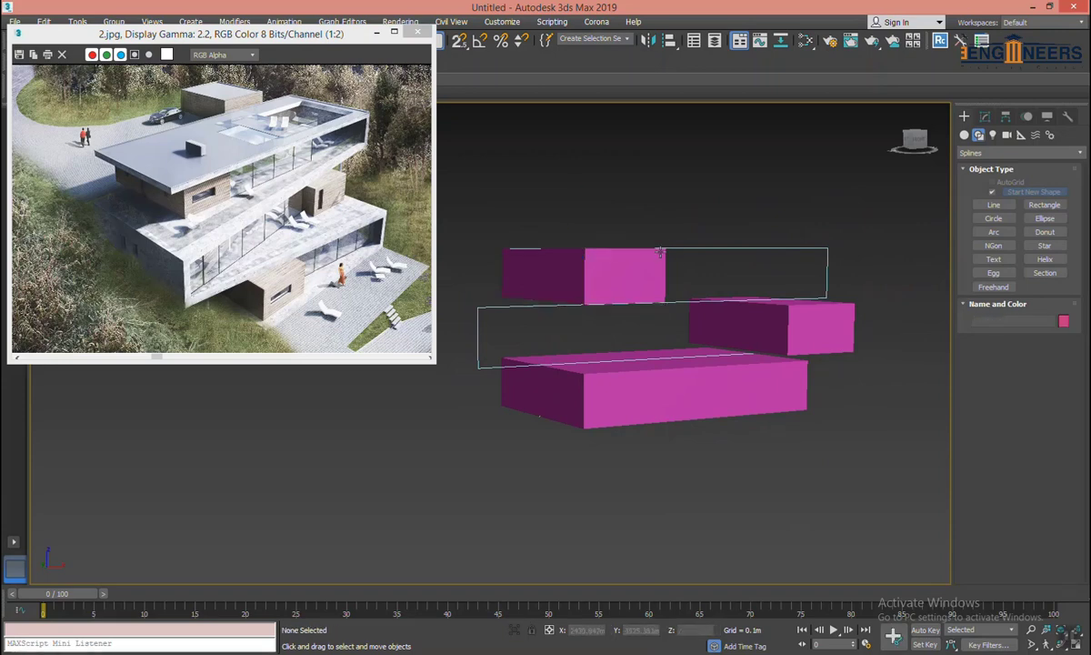
pyautogui.rightClick(696, 299)
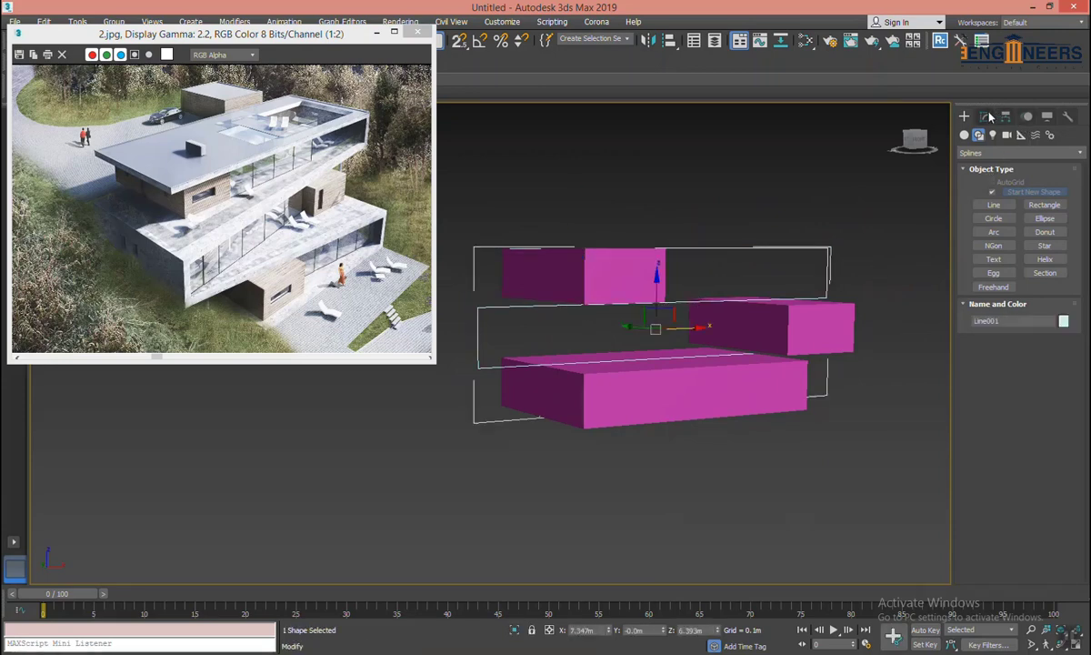
pyautogui.click(914, 136)
pyautogui.moveTo(746, 219); pyautogui.dragTo(702, 257, button='middle')
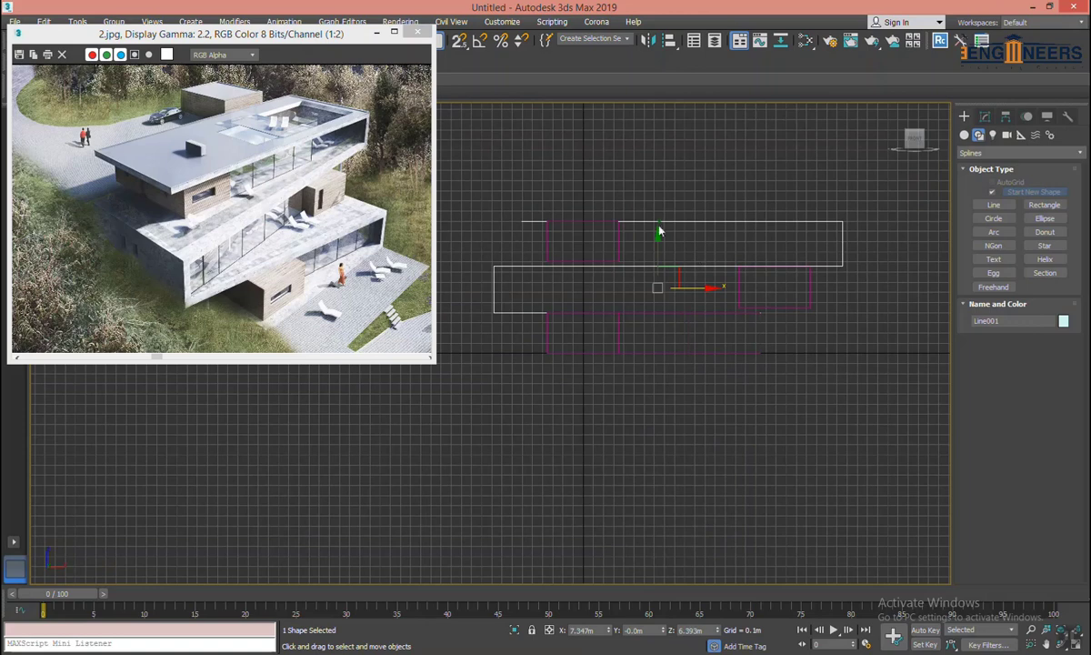
pyautogui.scroll(2, 659, 231)
pyautogui.scroll(-2, 649, 221)
pyautogui.moveTo(750, 212)
pyautogui.keyDown('alt'); pyautogui.mouseDown(button='middle')
pyautogui.moveTo(701, 224)
pyautogui.moveTo(756, 254)
pyautogui.mouseUp(button='middle'); pyautogui.keyUp('alt')
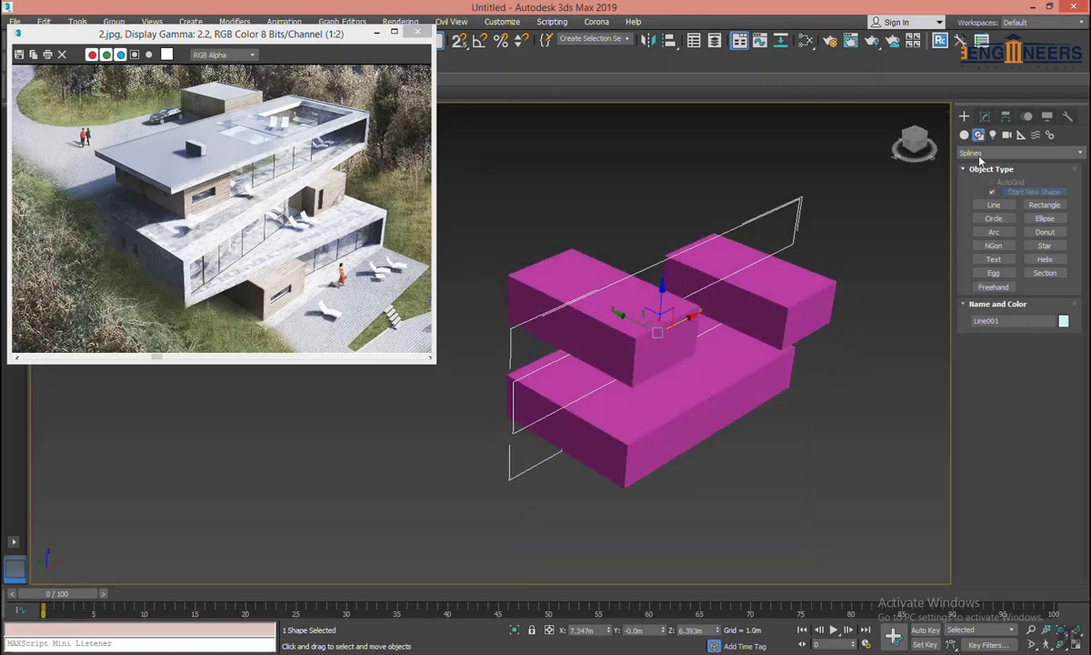
# Apply an Extrude modifier to Line001 with an Amount of 15.56 m.
pyautogui.click(985, 116)
pyautogui.click(991, 154)
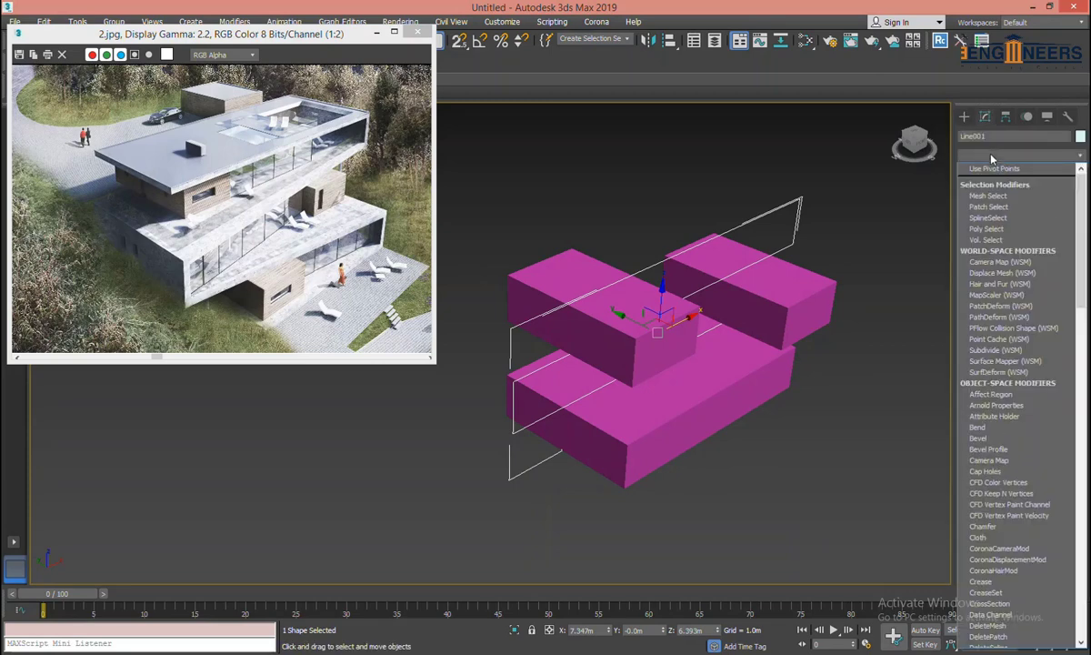
pyautogui.press('e')
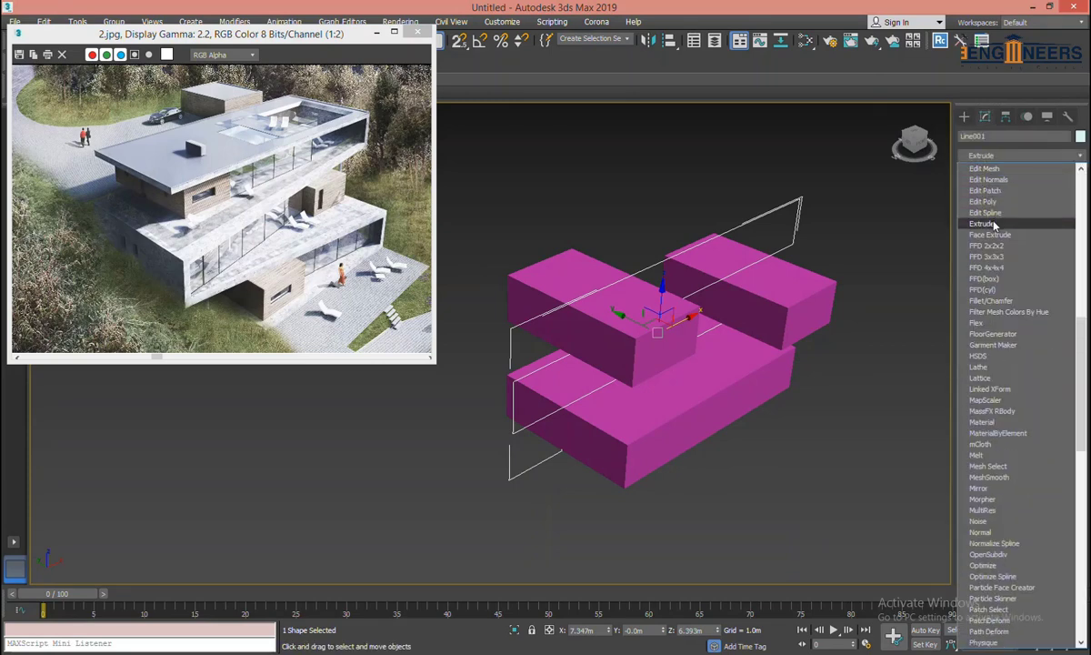
pyautogui.click(995, 225)
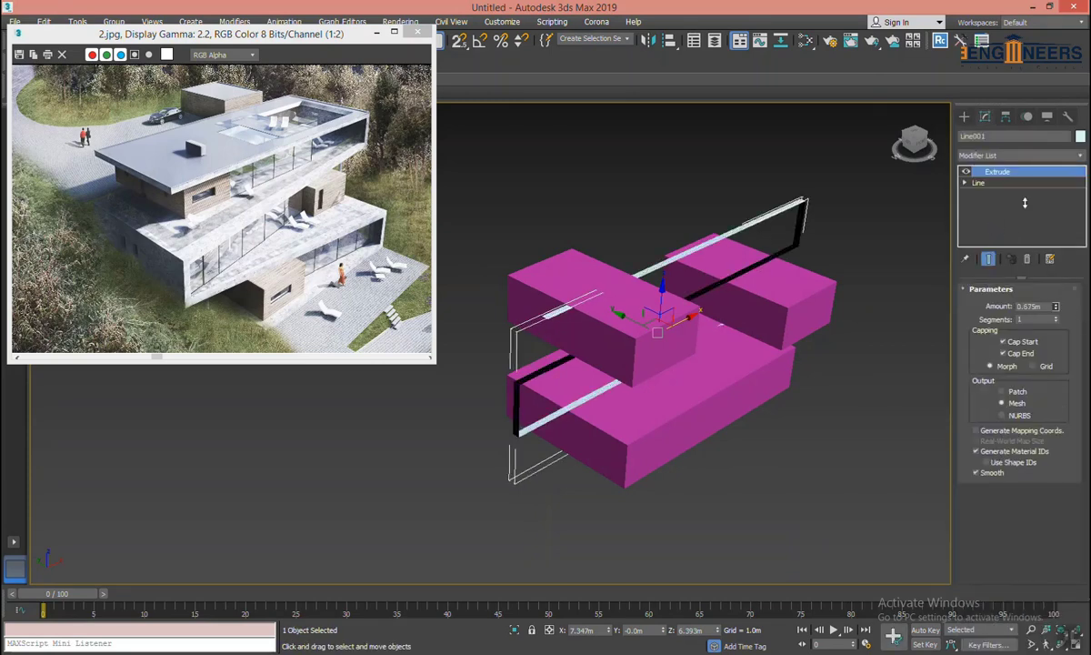
pyautogui.moveTo(1025, 203); pyautogui.dragTo(99, 495)
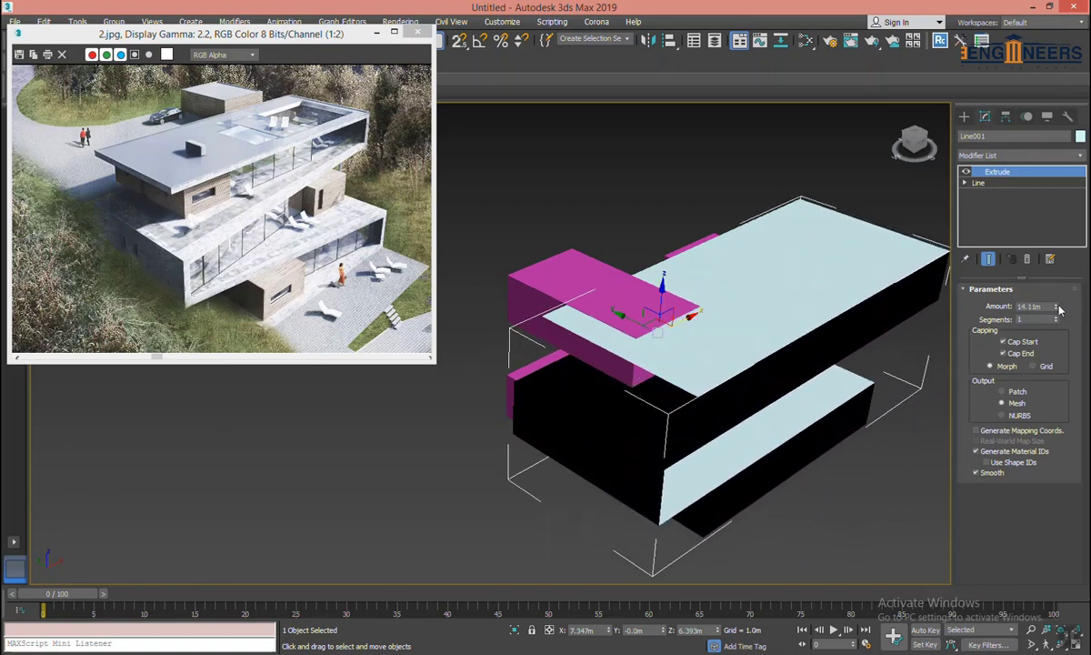
pyautogui.moveTo(1057, 306); pyautogui.dragTo(1057, 291)
pyautogui.keyDown('alt'); pyautogui.moveTo(636, 306); pyautogui.dragTo(546, 368, button='middle'); pyautogui.keyUp('alt')
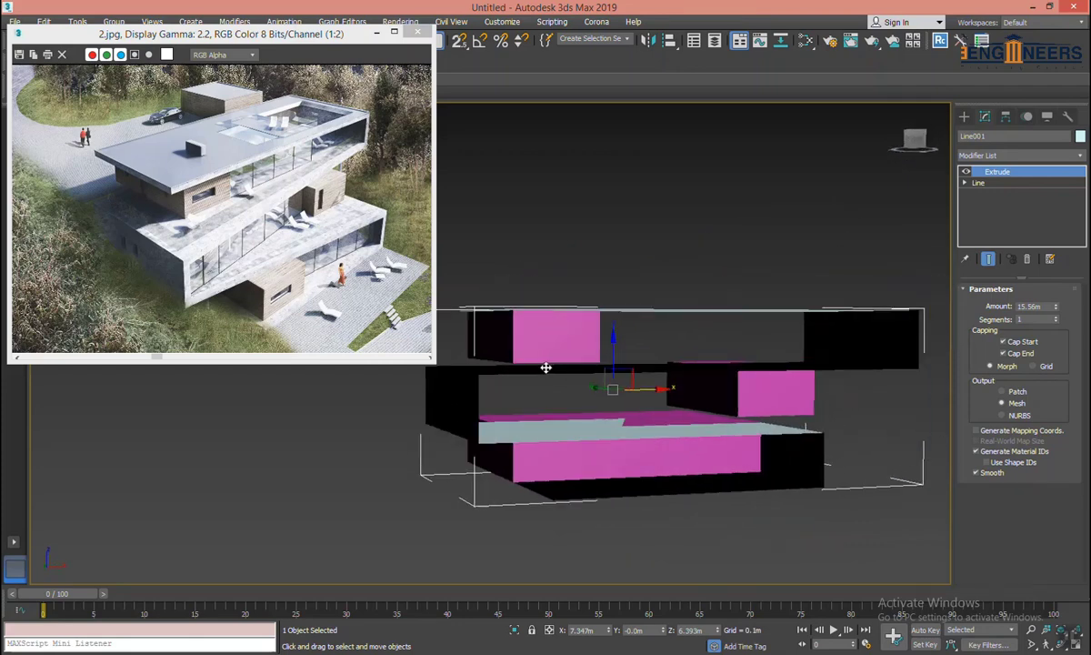
# Add a Shell modifier with an Outer Amount of 0.5 m.
pyautogui.click(1009, 156)
pyautogui.scroll(-7, 996, 182)
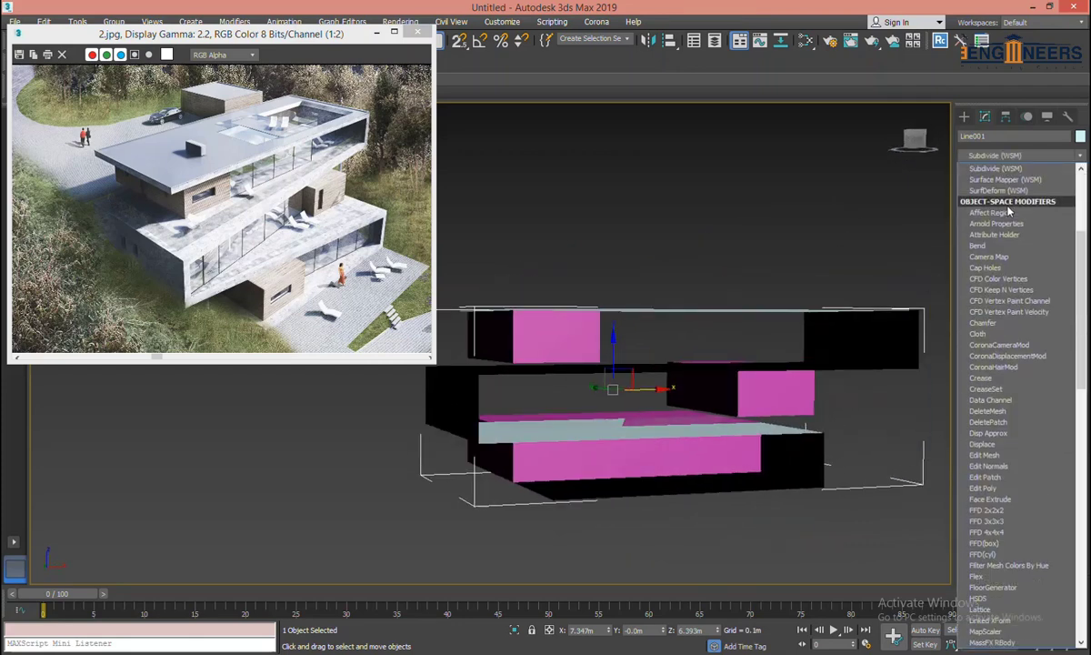
pyautogui.scroll(-10, 996, 180)
pyautogui.click(978, 212)
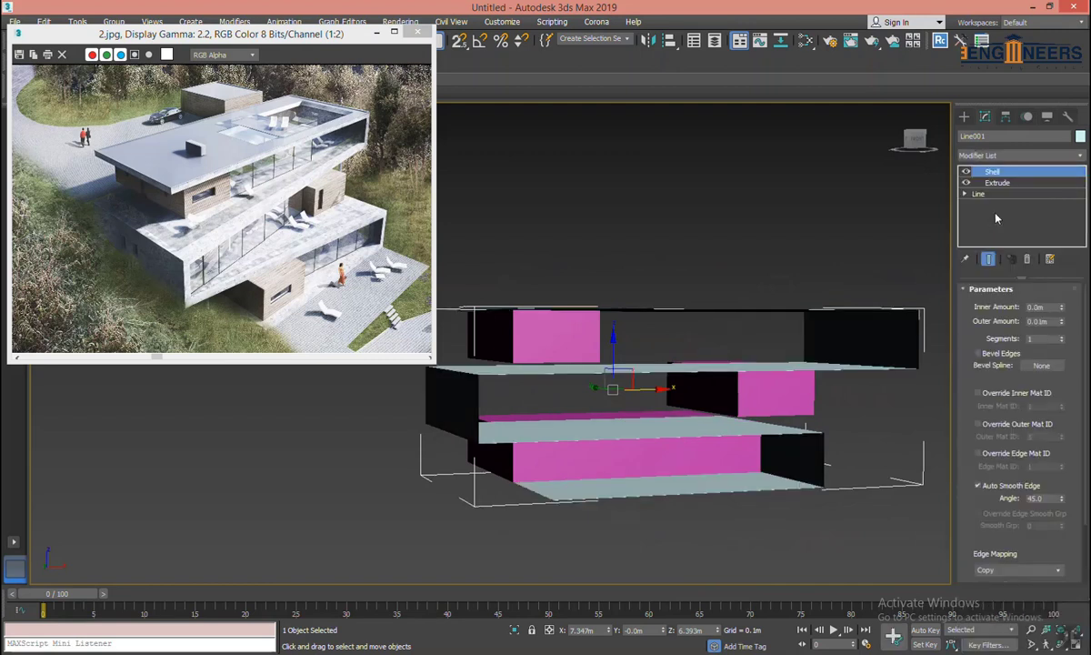
pyautogui.doubleClick(1037, 321)
pyautogui.write('0.5')
pyautogui.press('Return')
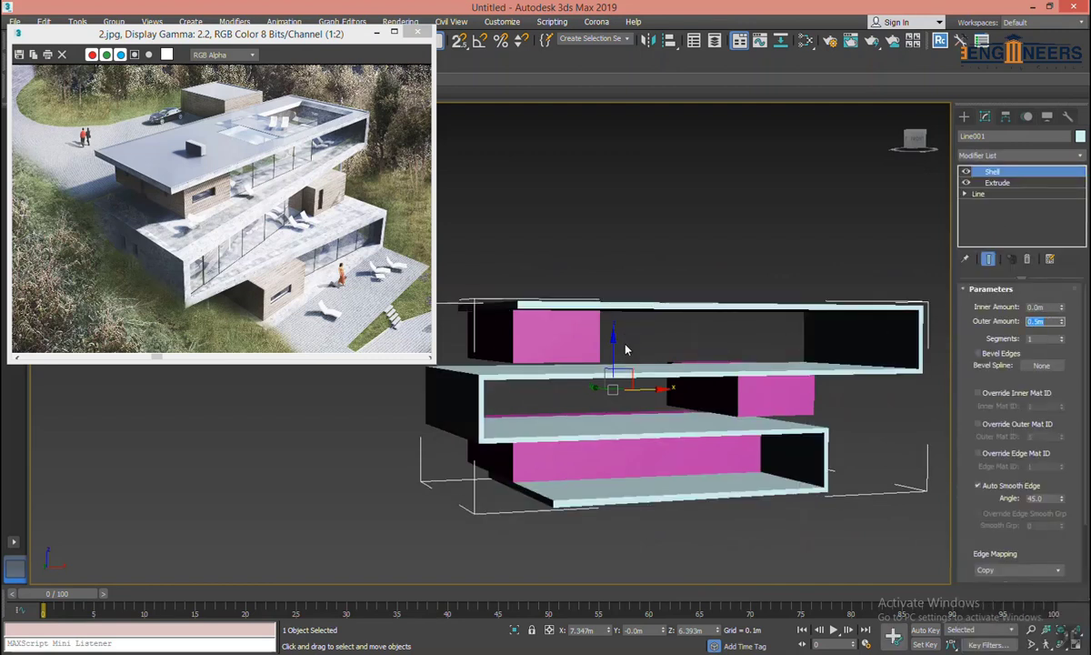
pyautogui.keyDown('alt'); pyautogui.moveTo(634, 417); pyautogui.dragTo(648, 437, button='middle'); pyautogui.keyUp('alt')
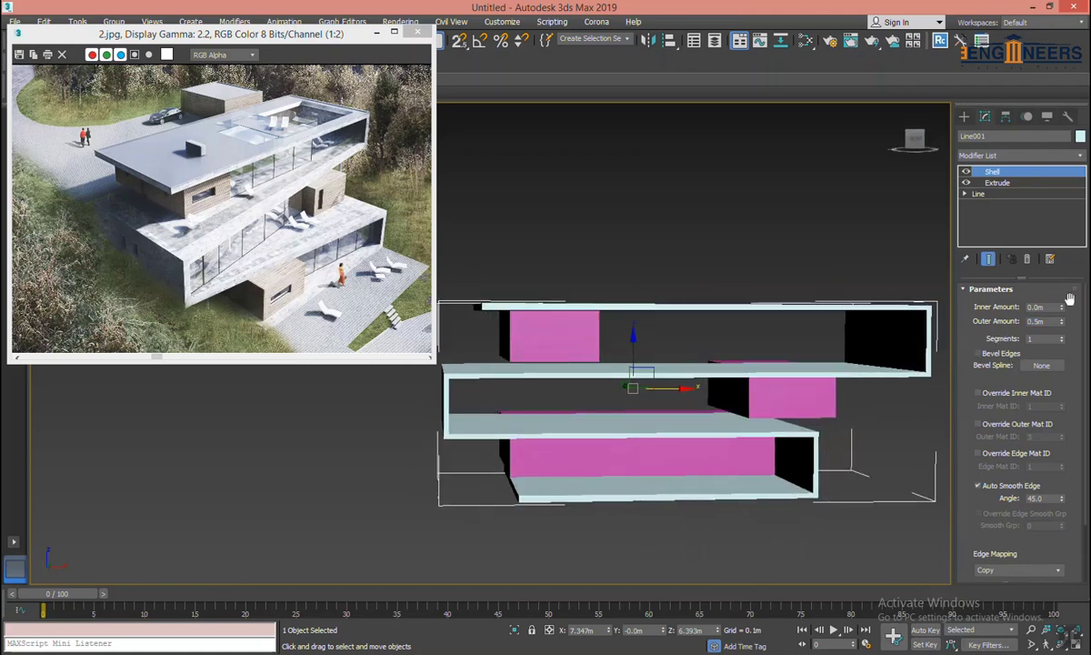
# Change the shell to Outer Amount 0 and Inner Amount 0.5 m.
pyautogui.hotkey('ctrl', 'z')
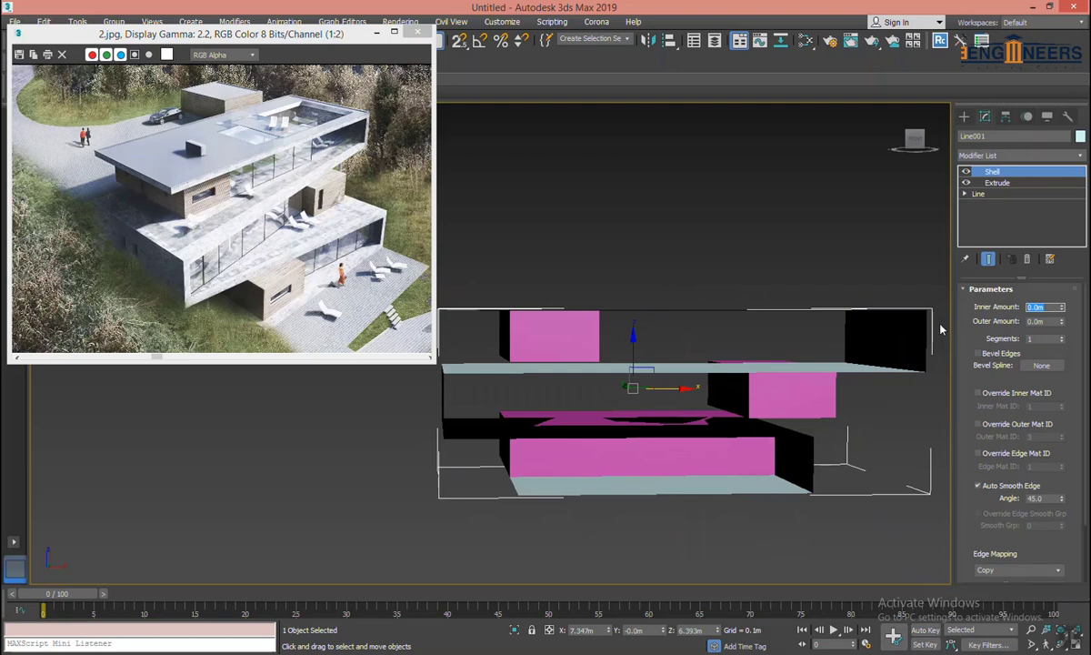
pyautogui.write('0.5')
pyautogui.press('Return')
pyautogui.moveTo(610, 339); pyautogui.dragTo(530, 325, button='middle')
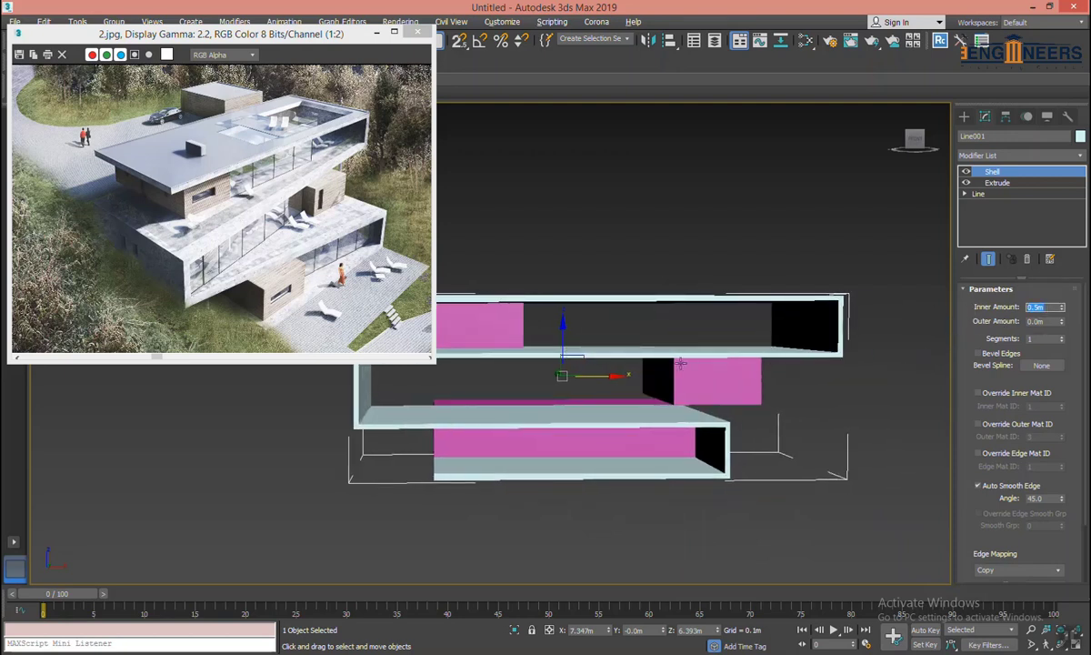
pyautogui.moveTo(638, 341)
pyautogui.keyDown('alt'); pyautogui.mouseDown(button='middle')
pyautogui.moveTo(689, 361)
pyautogui.moveTo(811, 372)
pyautogui.moveTo(805, 361)
pyautogui.mouseUp(button='middle'); pyautogui.keyUp('alt')
pyautogui.press('f')
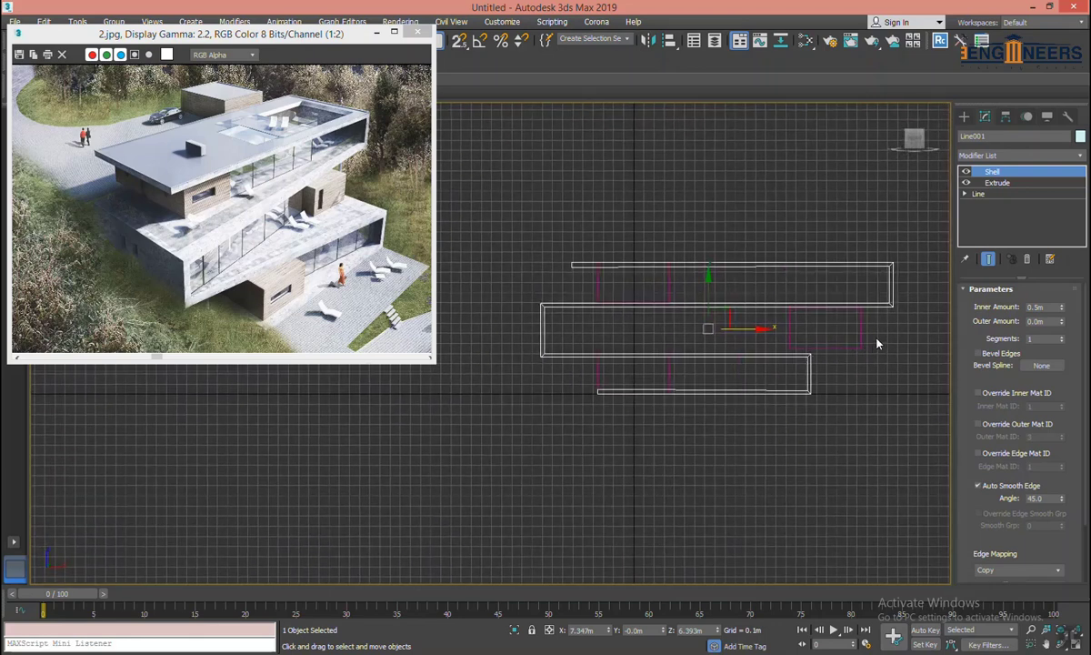
# Delete the extra small magenta box, Box003.
pyautogui.click(862, 346)
pyautogui.moveTo(871, 351); pyautogui.dragTo(811, 356)
pyautogui.click(738, 378)
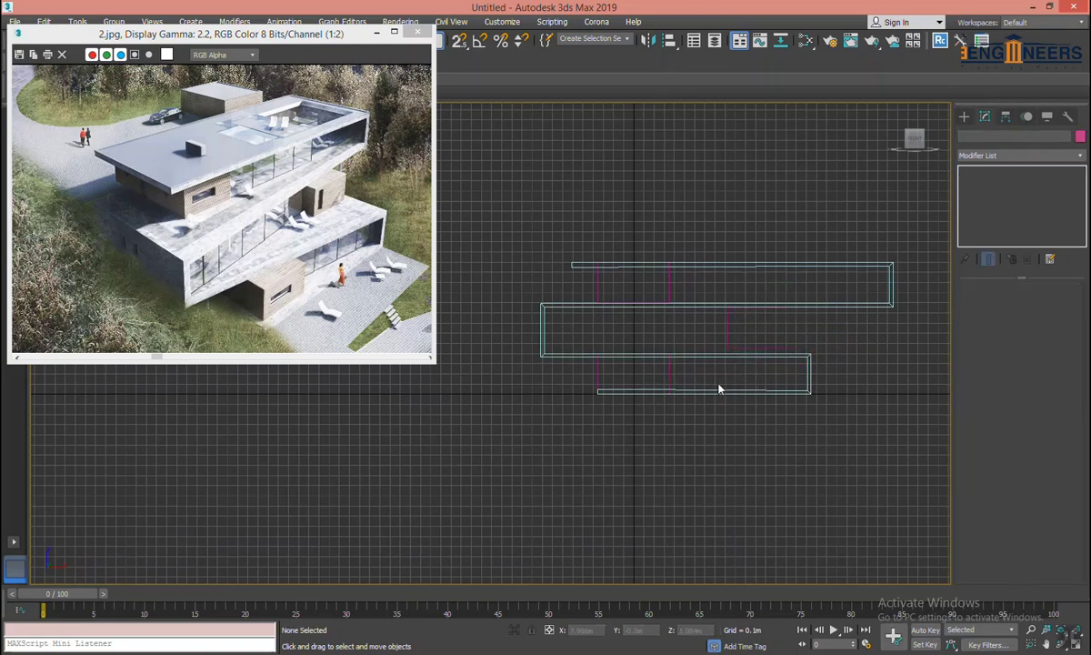
pyautogui.click(793, 340)
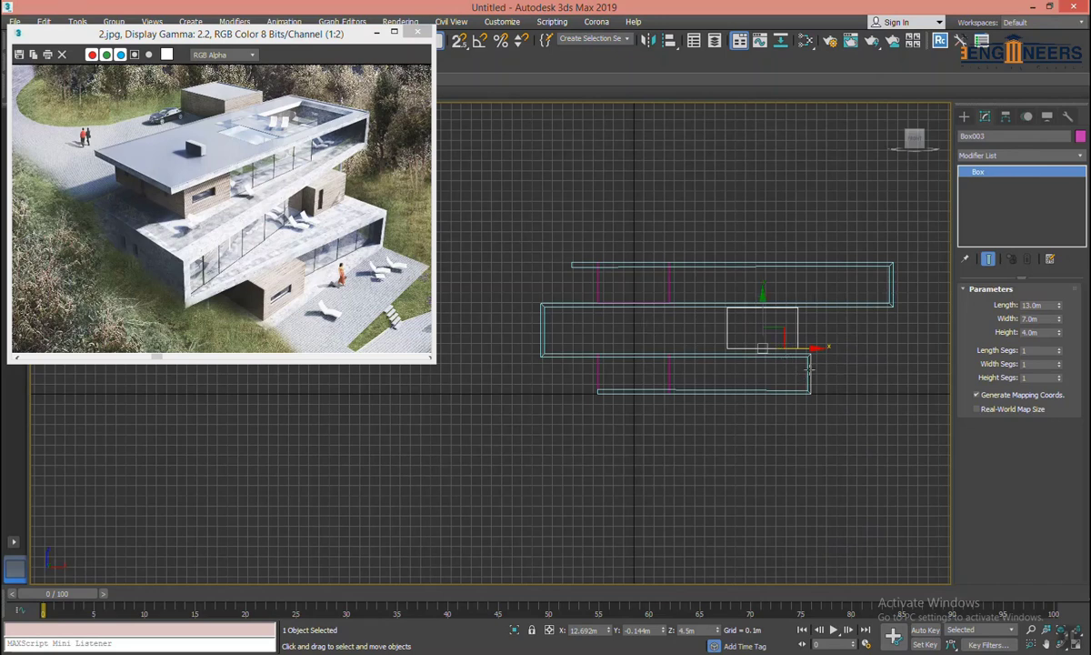
pyautogui.press('Delete')
# At Line001's Vertex level, move the bottom-right vertices right and the top-right vertices left.
pyautogui.click(760, 354)
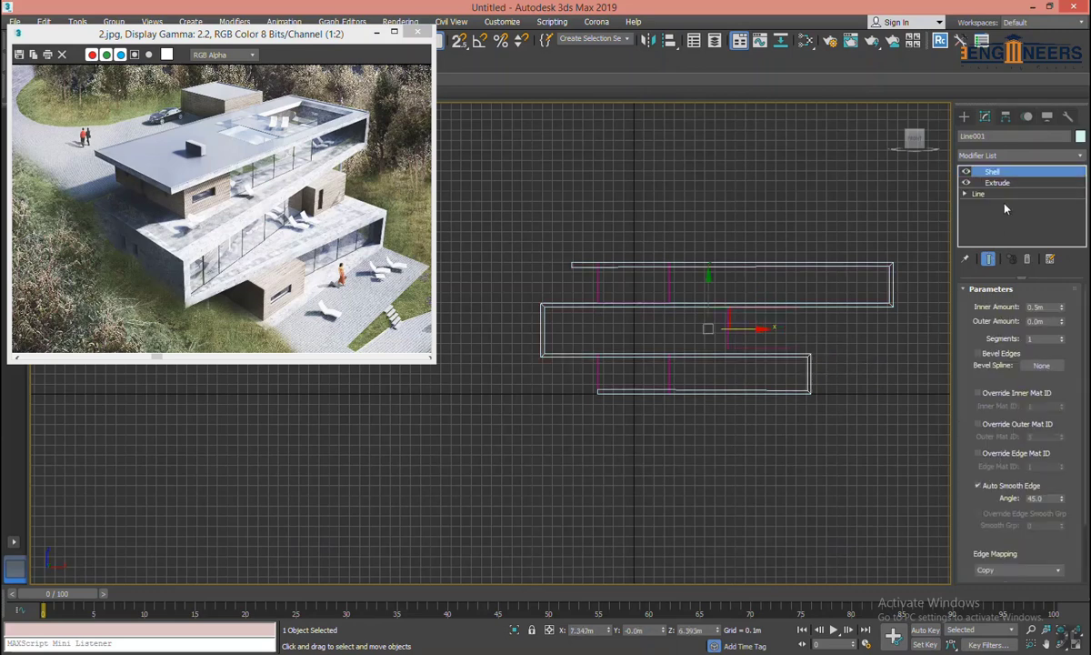
pyautogui.click(966, 194)
pyautogui.click(989, 204)
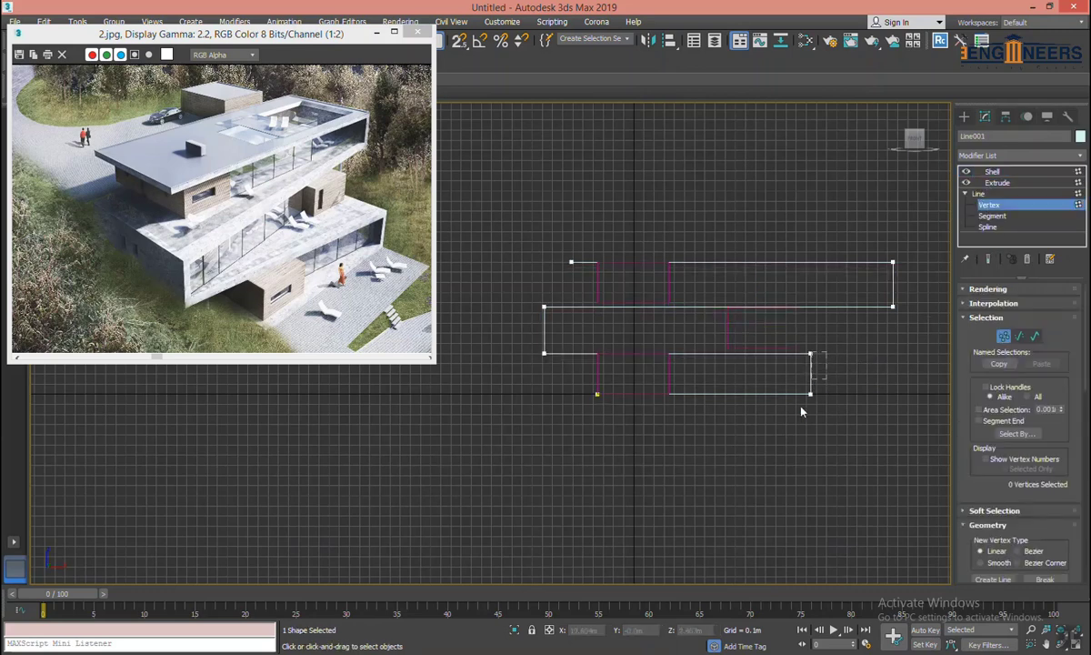
pyautogui.moveTo(801, 411); pyautogui.dragTo(830, 342)
pyautogui.moveTo(830, 393); pyautogui.dragTo(870, 393)
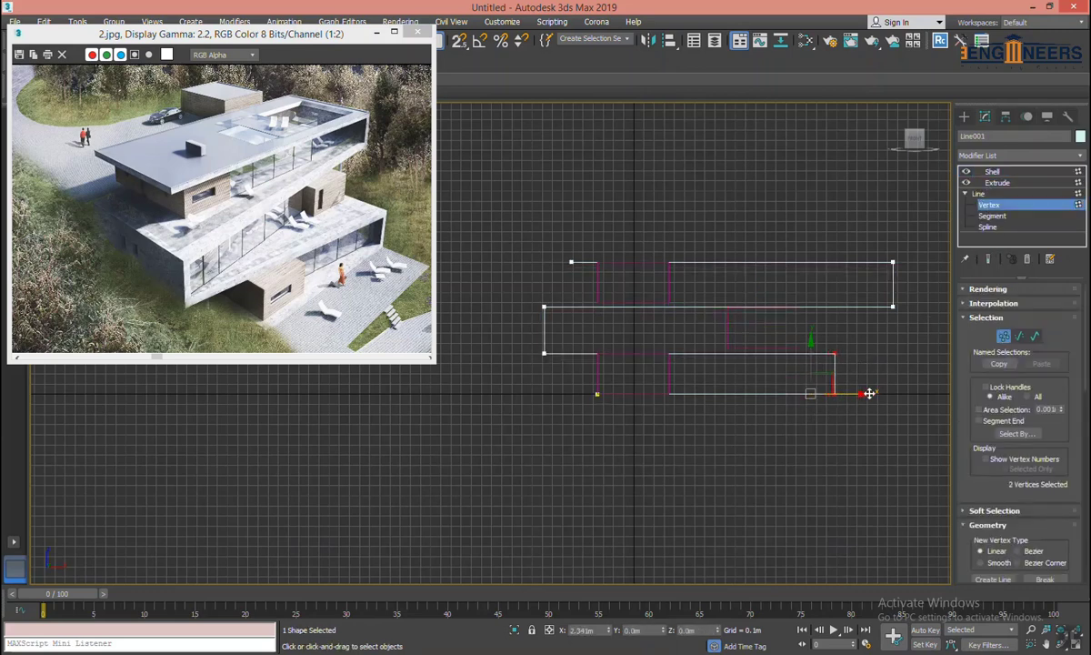
pyautogui.moveTo(870, 393); pyautogui.dragTo(869, 393)
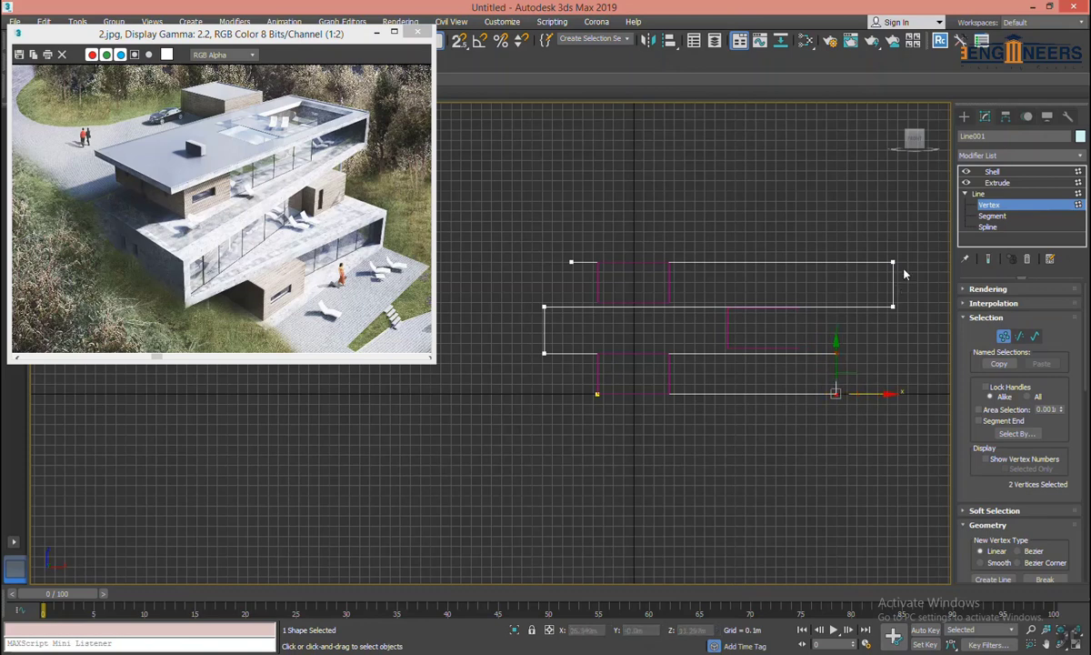
pyautogui.moveTo(910, 248)
pyautogui.mouseDown()
pyautogui.moveTo(880, 319)
pyautogui.moveTo(905, 310)
pyautogui.mouseUp()
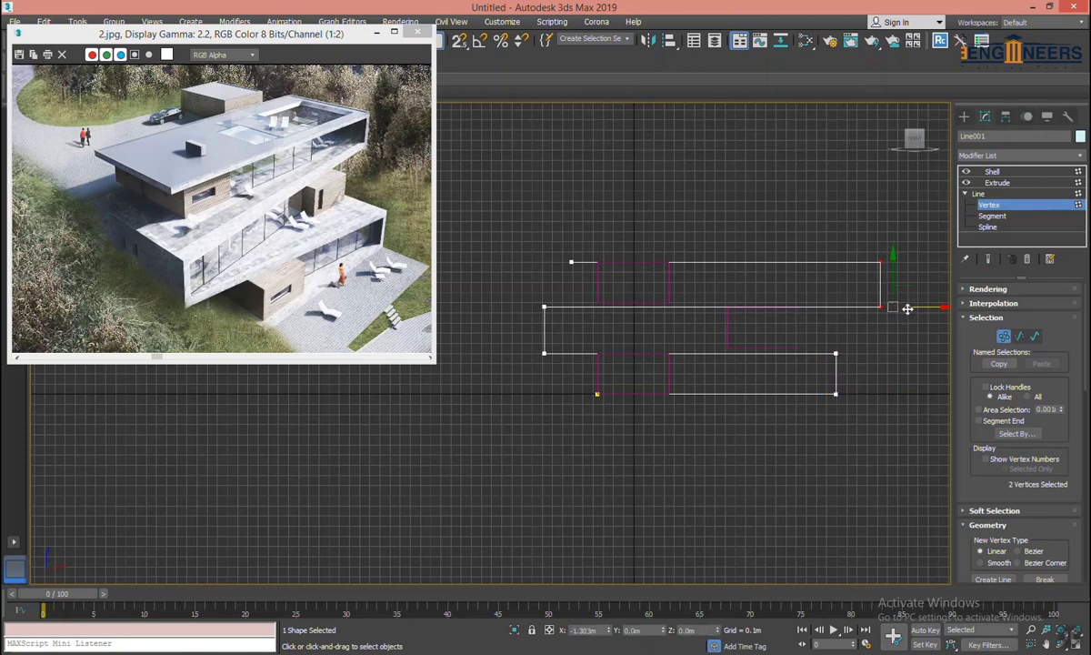
pyautogui.click(883, 410)
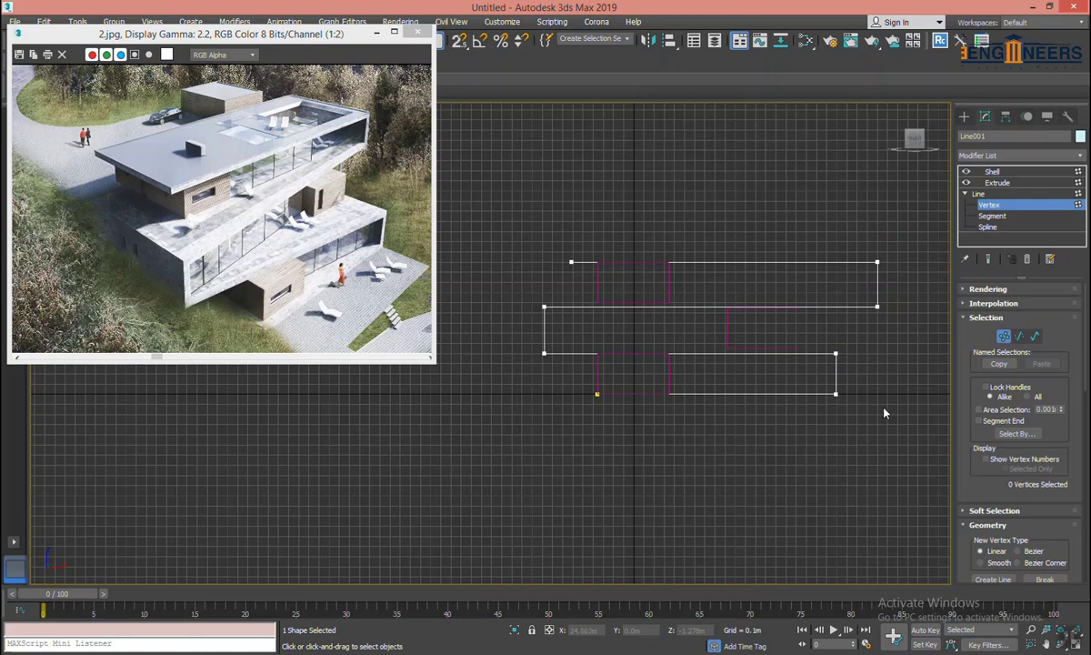
# Exit vertex editing, show the full shelled slab result, and reselect the slab profile.
pyautogui.click(995, 206)
pyautogui.click(992, 171)
pyautogui.click(964, 116)
pyautogui.moveTo(789, 242)
pyautogui.mouseDown(button='middle')
pyautogui.moveTo(674, 403)
pyautogui.moveTo(658, 378)
pyautogui.mouseUp(button='middle')
pyautogui.click(589, 381)
pyautogui.moveTo(589, 382)
pyautogui.keyDown('alt'); pyautogui.mouseDown(button='middle')
pyautogui.moveTo(628, 364)
pyautogui.moveTo(706, 380)
pyautogui.moveTo(673, 389)
pyautogui.moveTo(554, 364)
pyautogui.moveTo(509, 377)
pyautogui.moveTo(592, 378)
pyautogui.mouseUp(button='middle'); pyautogui.keyUp('alt')
pyautogui.click(628, 363)
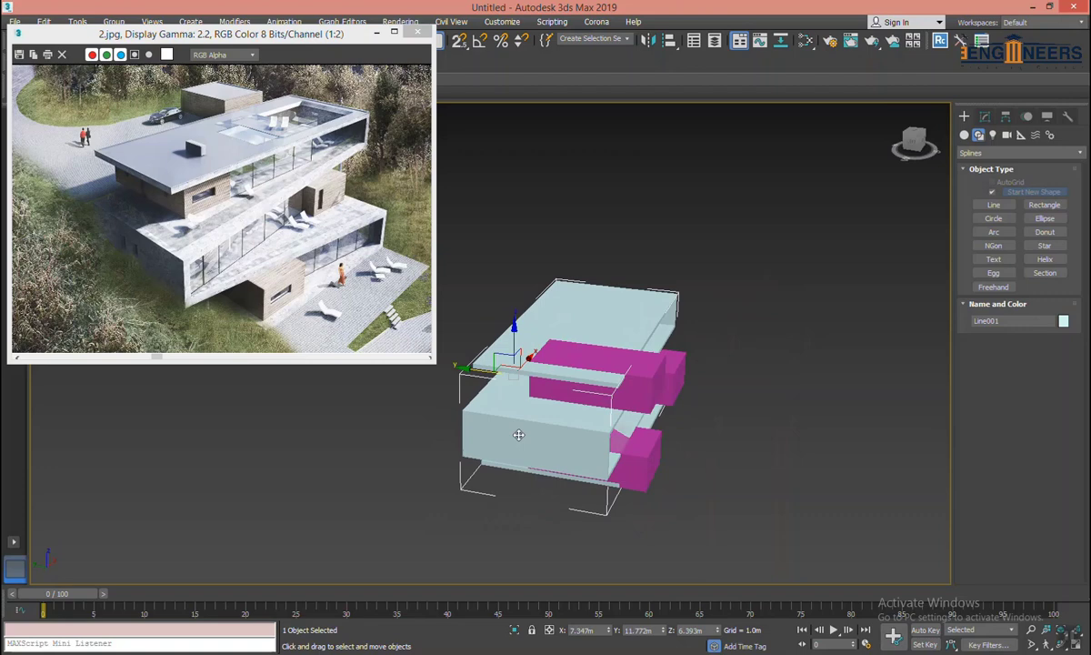
# Switch to the Top view and enter Line001's Vertex level.
pyautogui.press('t')
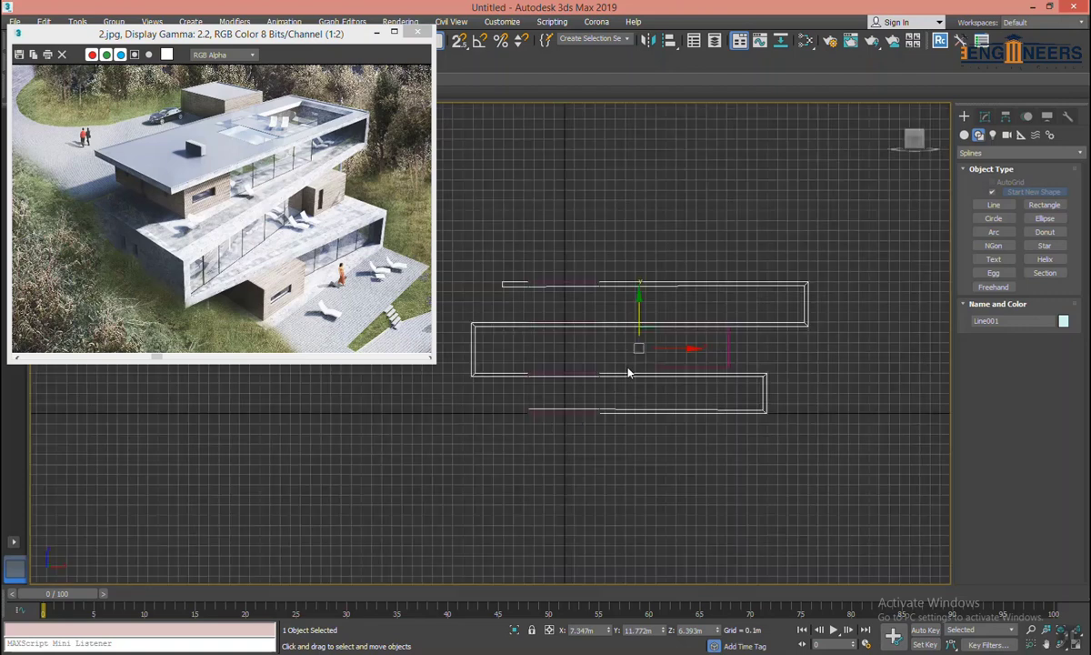
pyautogui.scroll(5, 591, 337)
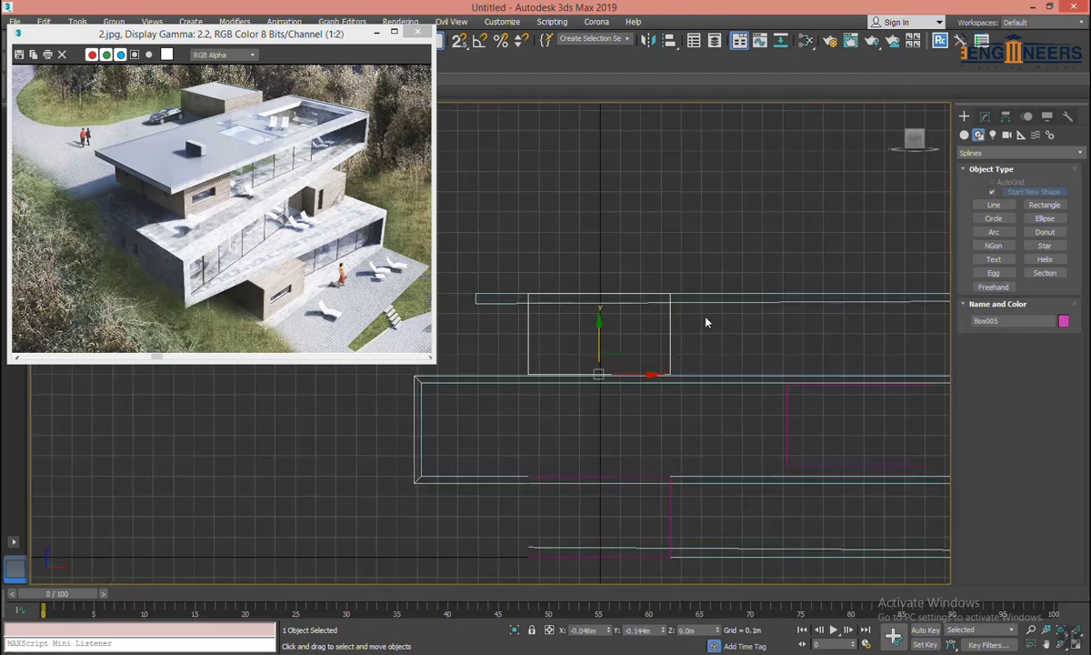
pyautogui.scroll(-3, 655, 336)
pyautogui.click(985, 117)
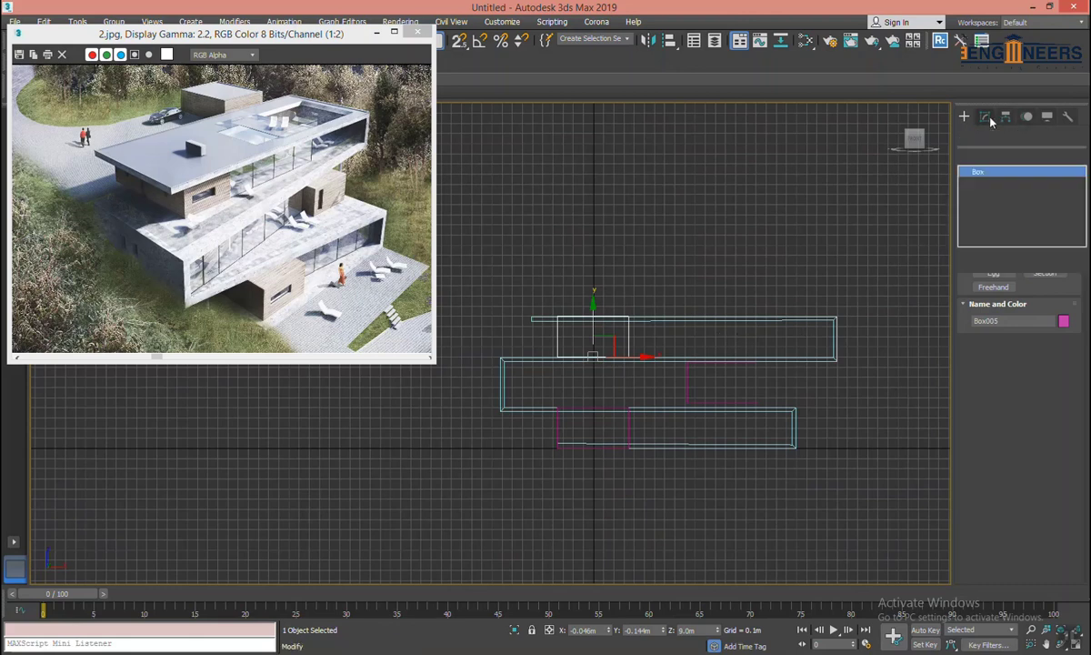
pyautogui.click(806, 340)
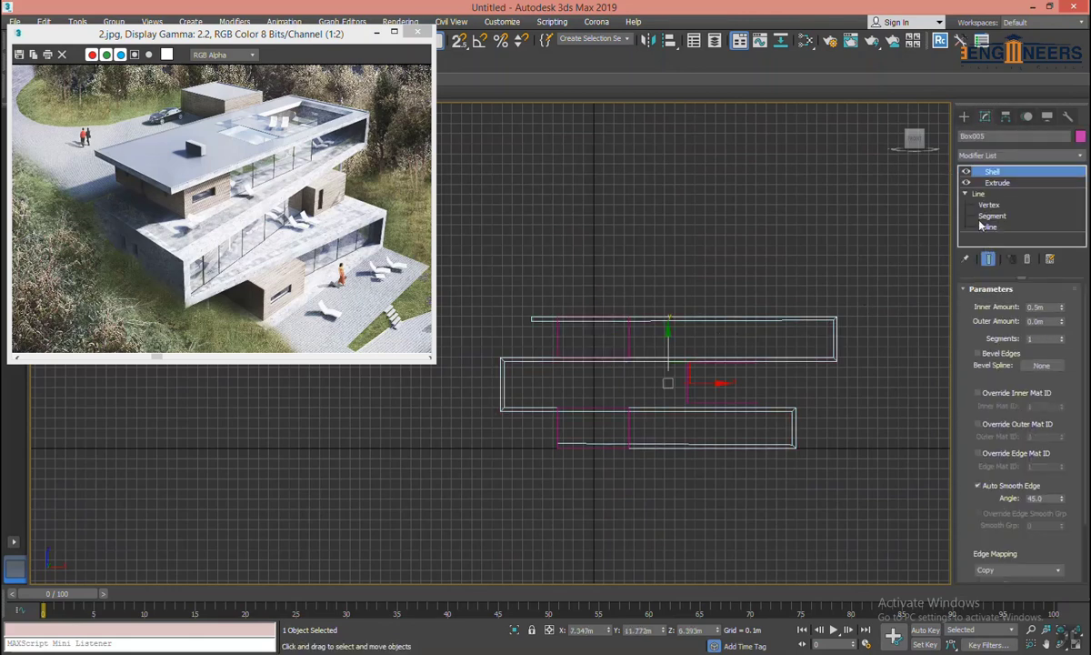
pyautogui.click(988, 204)
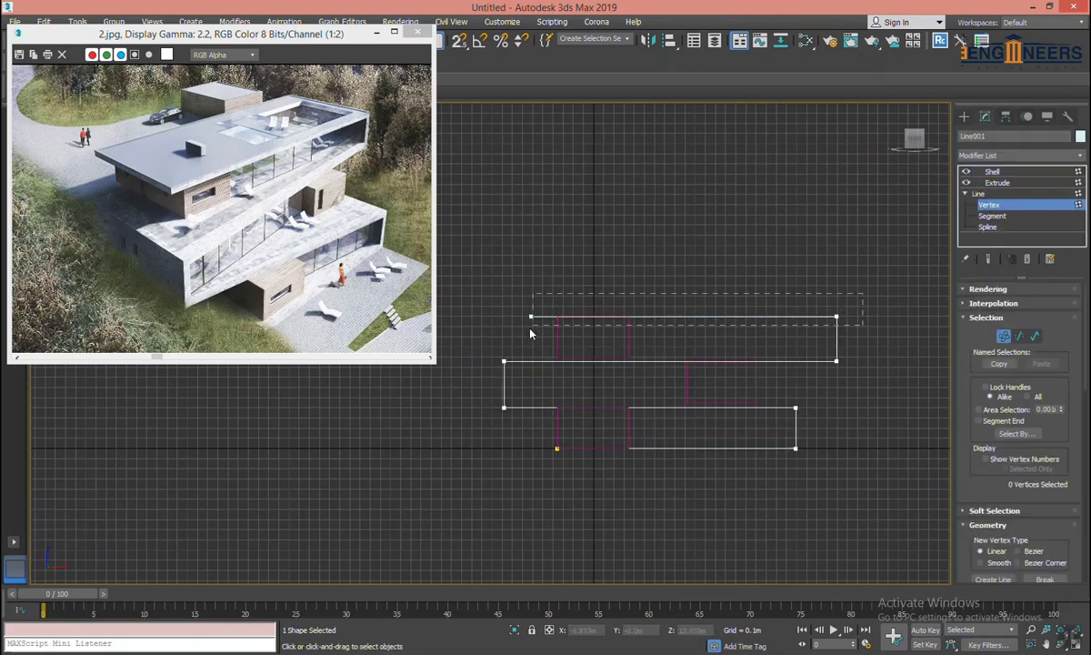
# Raise the profile's top edge and lower-right edge slightly by moving their vertices.
pyautogui.moveTo(531, 333); pyautogui.dragTo(531, 334)
pyautogui.scroll(2, 618, 319)
pyautogui.scroll(2, 618, 318)
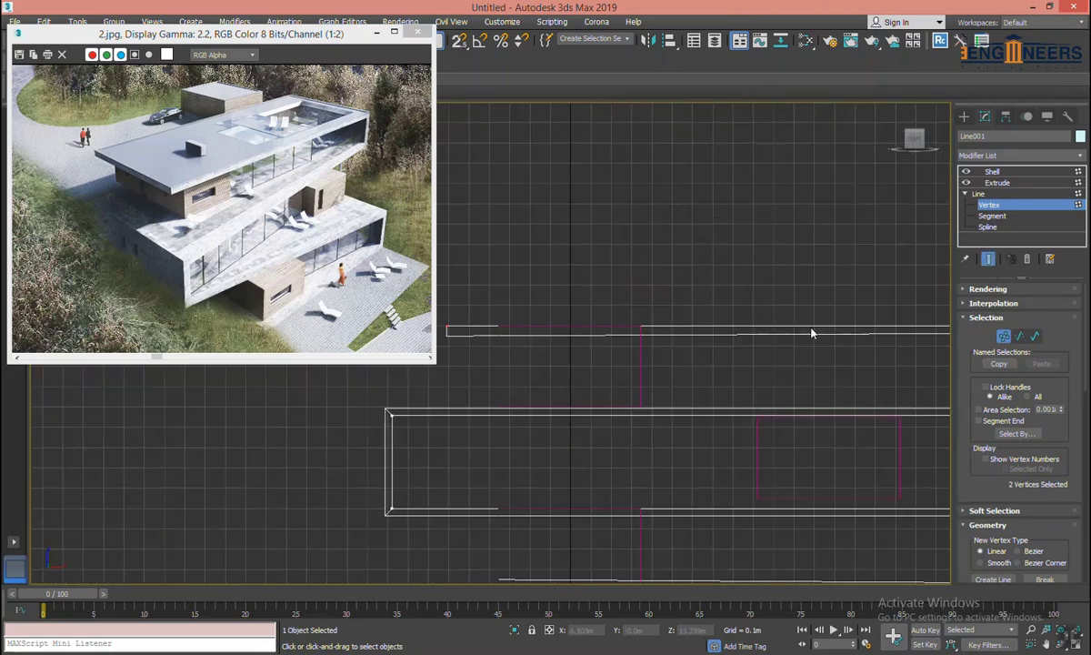
pyautogui.scroll(-1, 812, 334)
pyautogui.scroll(-1, 827, 323)
pyautogui.scroll(-1, 842, 314)
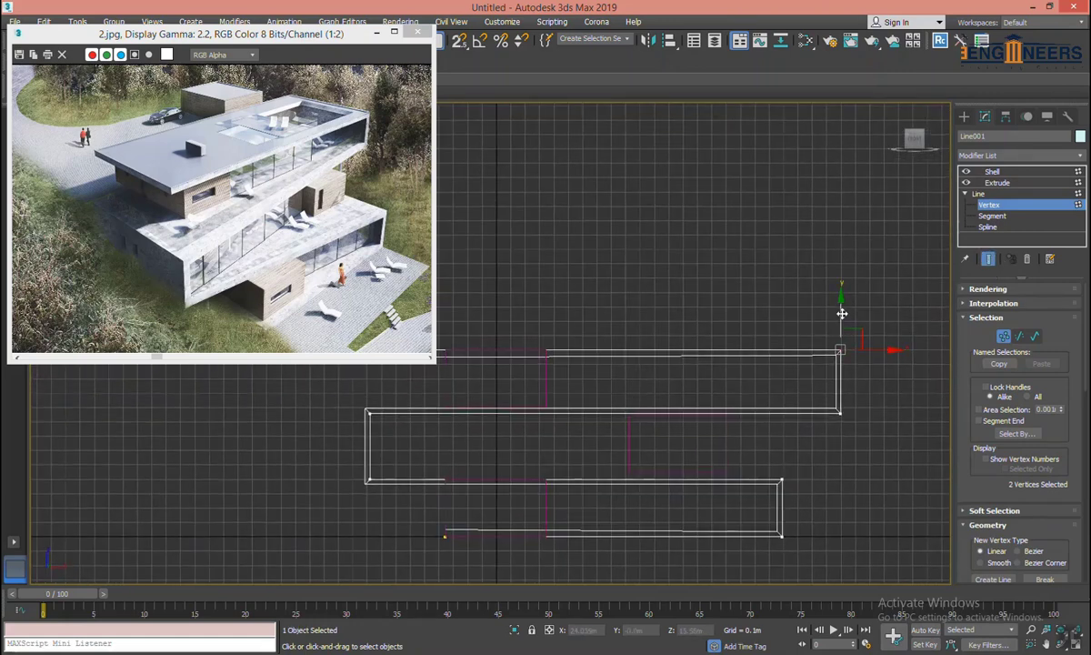
pyautogui.moveTo(842, 314); pyautogui.dragTo(842, 307)
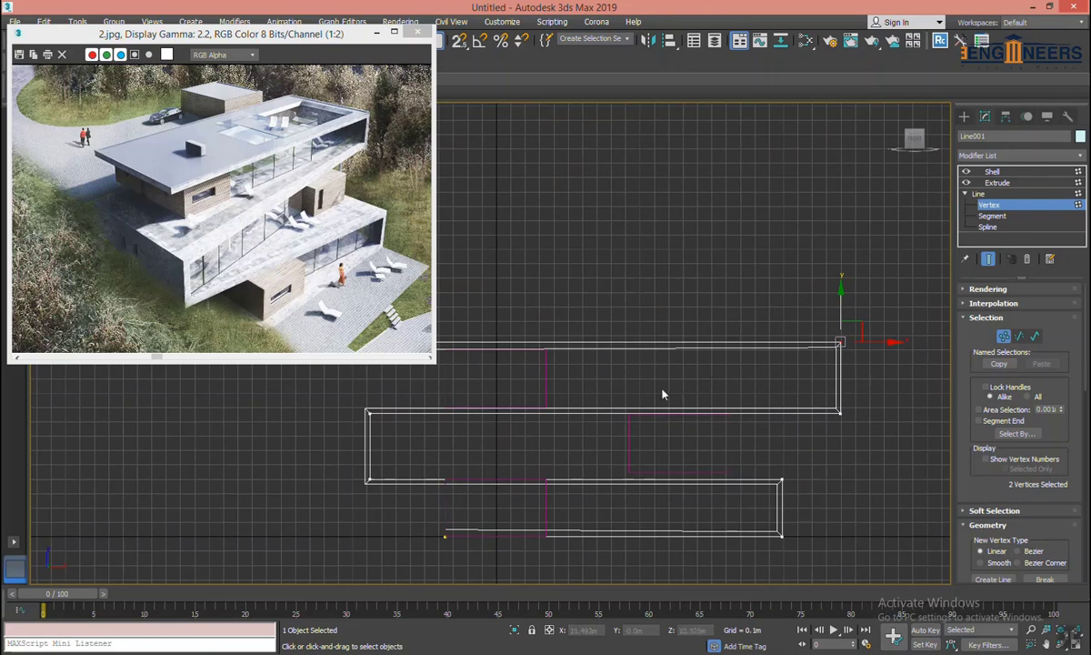
pyautogui.moveTo(662, 394); pyautogui.dragTo(662, 381, button='middle')
pyautogui.click(780, 465)
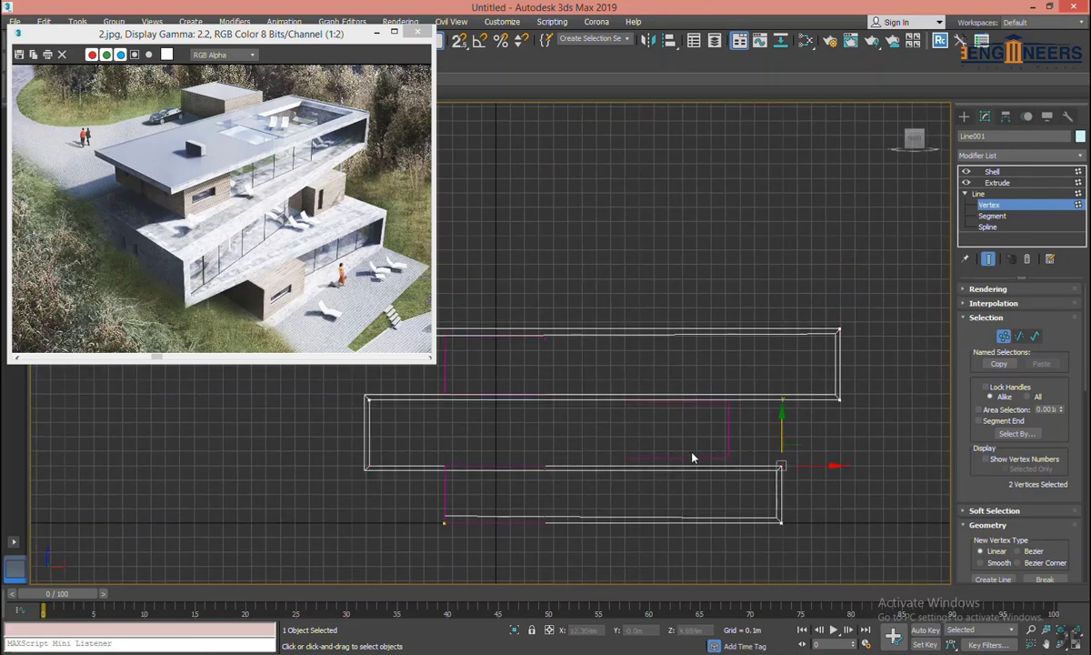
pyautogui.moveTo(780, 428); pyautogui.dragTo(782, 423)
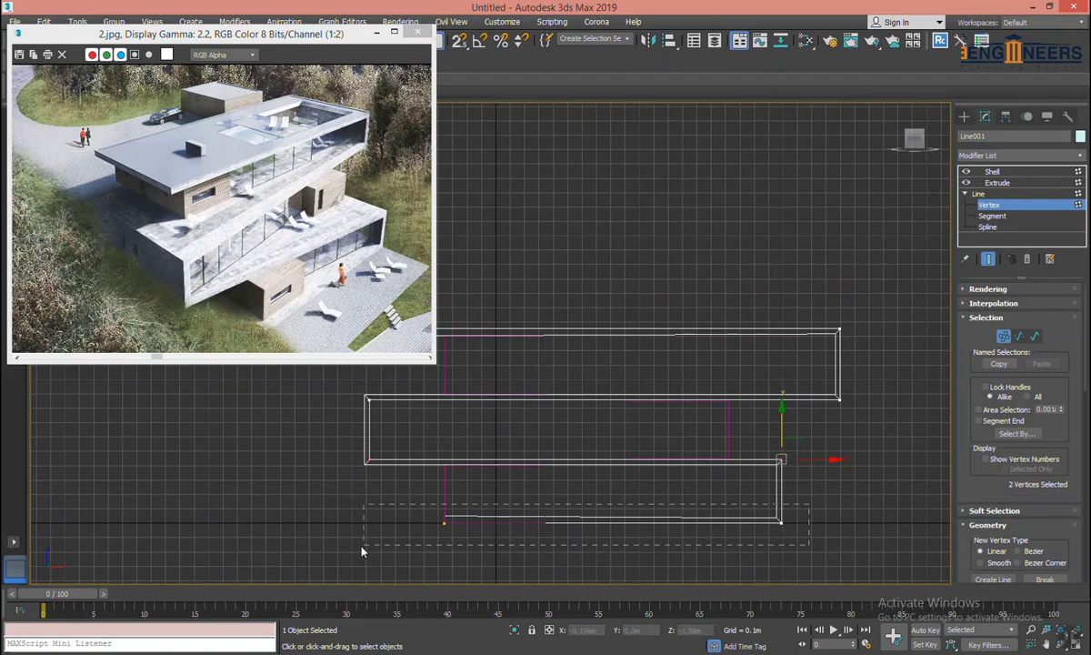
# Window-select the outline's lower-left corner vertices and switch to the Perspective view.
pyautogui.moveTo(425, 543)
pyautogui.mouseDown()
pyautogui.moveTo(465, 492)
pyautogui.moveTo(451, 498)
pyautogui.mouseUp()
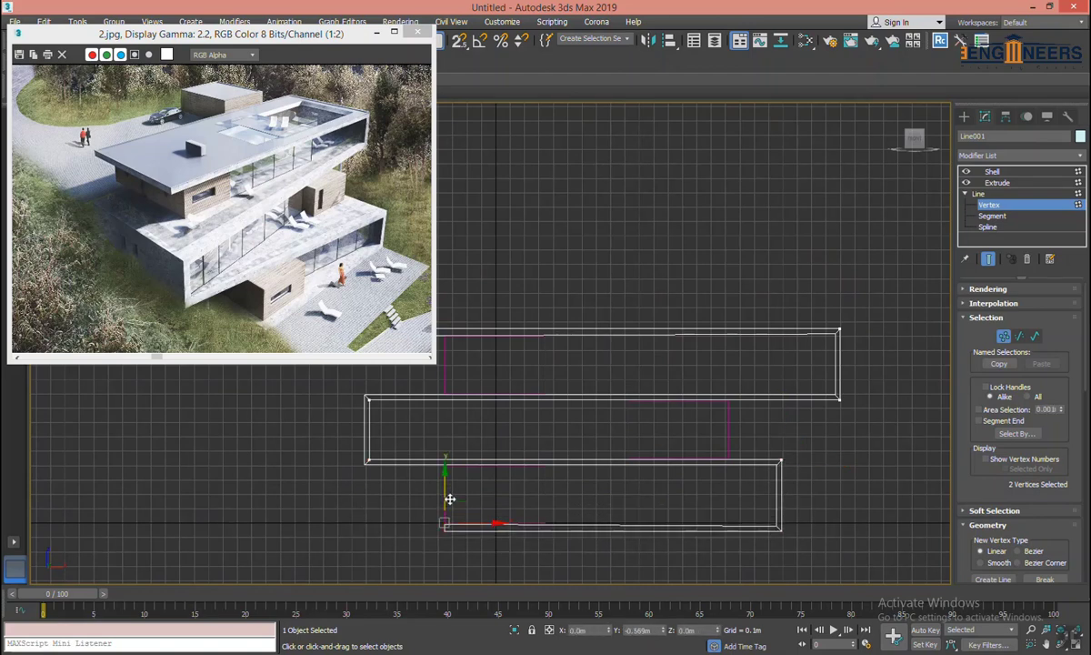
pyautogui.scroll(-2, 682, 491)
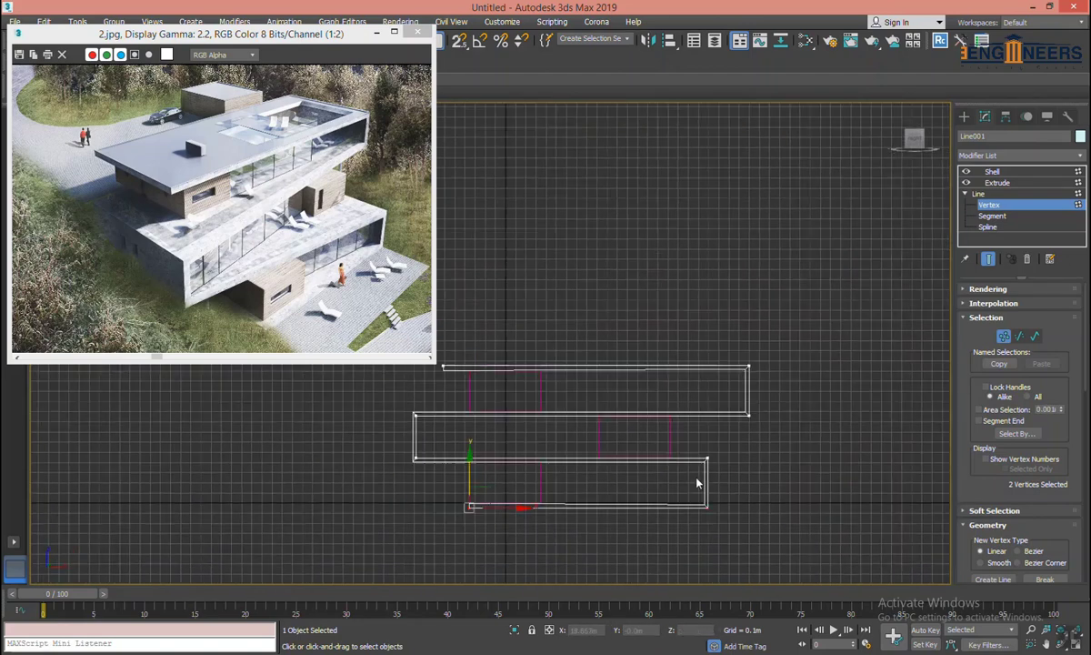
pyautogui.scroll(-2, 727, 473)
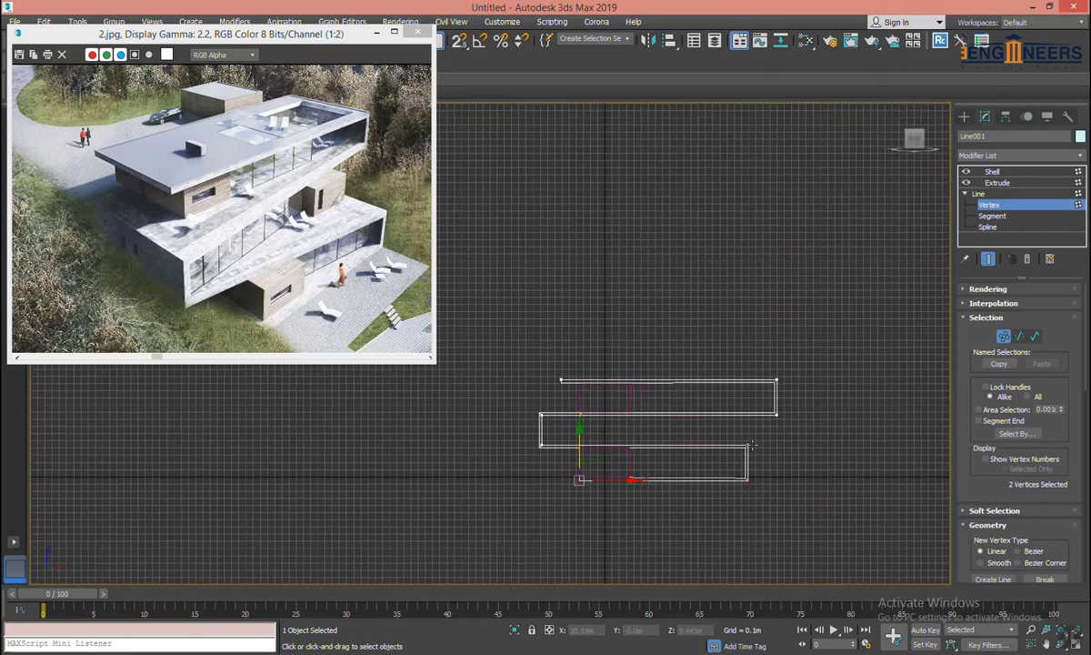
pyautogui.press('p')
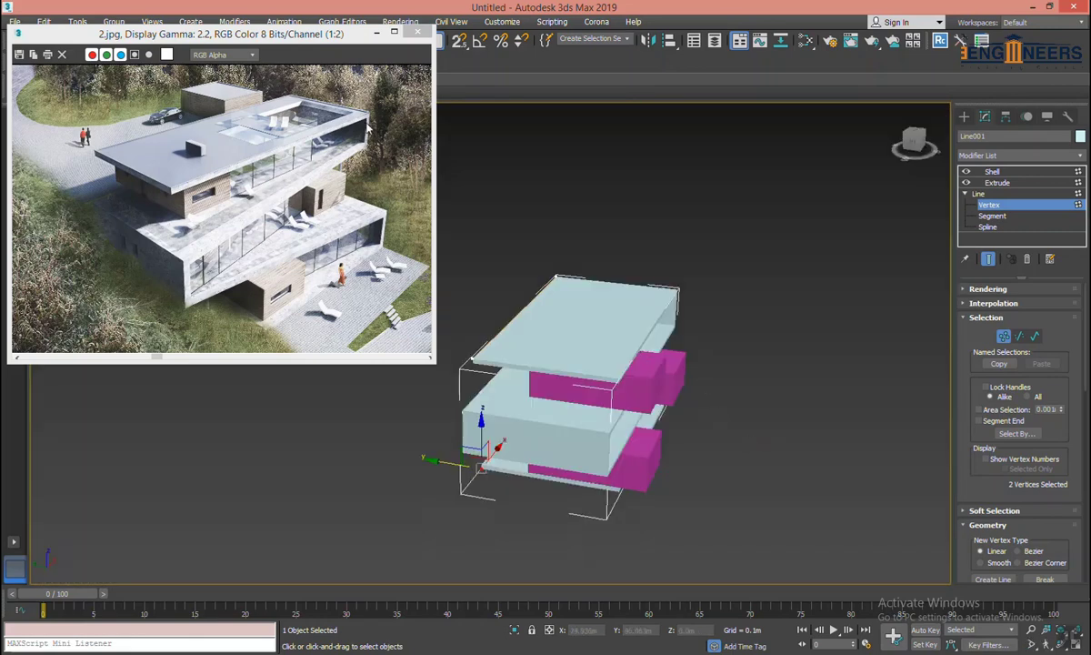
# Select the top slab's corner vertices and move them right along X.
pyautogui.moveTo(714, 327)
pyautogui.keyDown('alt'); pyautogui.mouseDown(button='middle')
pyautogui.moveTo(585, 378)
pyautogui.moveTo(626, 401)
pyautogui.mouseUp(button='middle'); pyautogui.keyUp('alt')
pyautogui.scroll(2, 627, 401)
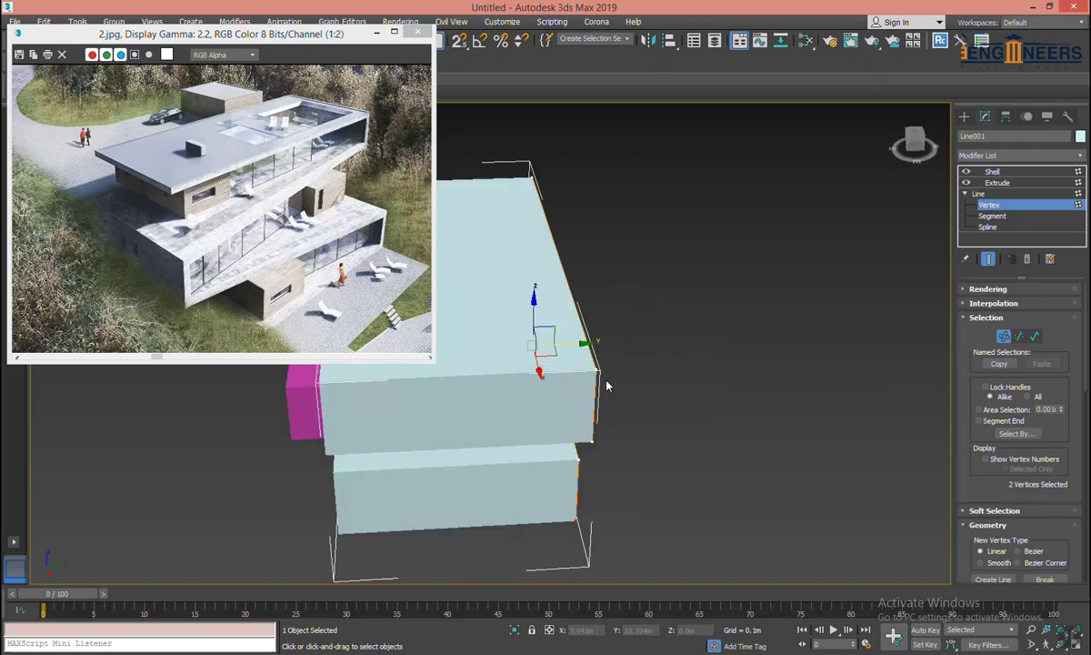
pyautogui.moveTo(583, 458); pyautogui.dragTo(584, 452)
pyautogui.moveTo(650, 441); pyautogui.dragTo(779, 433)
pyautogui.moveTo(779, 434)
pyautogui.mouseDown(button='middle')
pyautogui.moveTo(735, 438)
pyautogui.moveTo(794, 419)
pyautogui.moveTo(814, 434)
pyautogui.moveTo(752, 449)
pyautogui.moveTo(604, 420)
pyautogui.moveTo(645, 410)
pyautogui.moveTo(597, 410)
pyautogui.moveTo(618, 397)
pyautogui.moveTo(572, 377)
pyautogui.moveTo(676, 370)
pyautogui.mouseUp(button='middle')
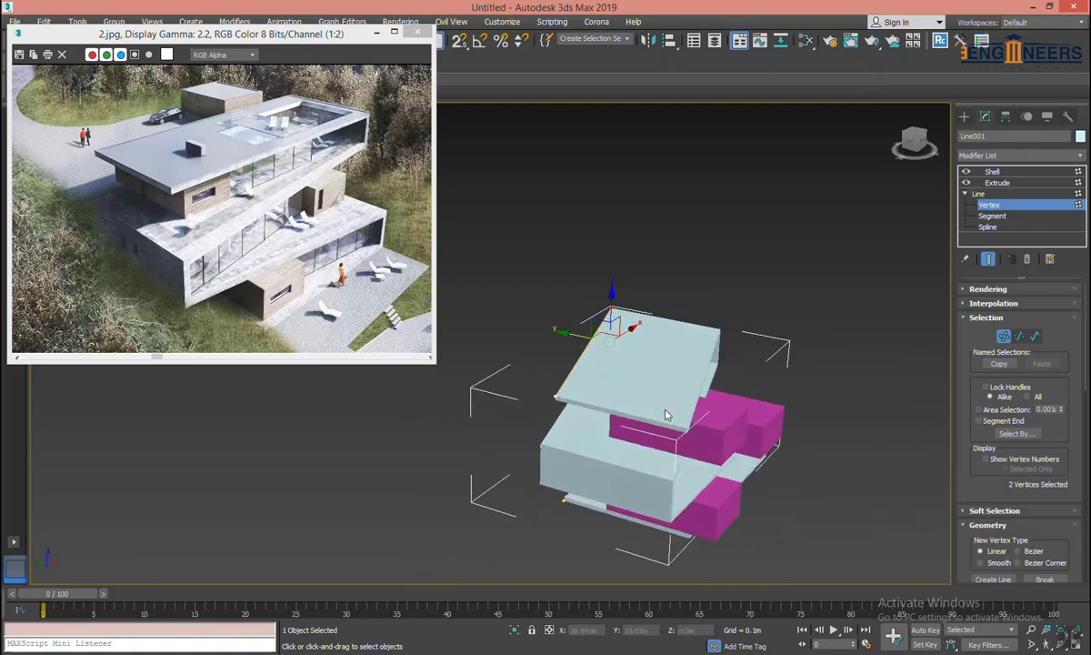
# Level the top slab's corners and stretch a single corner vertex further right.
pyautogui.moveTo(678, 441)
pyautogui.keyDown('alt'); pyautogui.mouseDown(button='middle')
pyautogui.moveTo(576, 387)
pyautogui.moveTo(657, 411)
pyautogui.mouseUp(button='middle'); pyautogui.keyUp('alt')
pyautogui.scroll(-2, 657, 411)
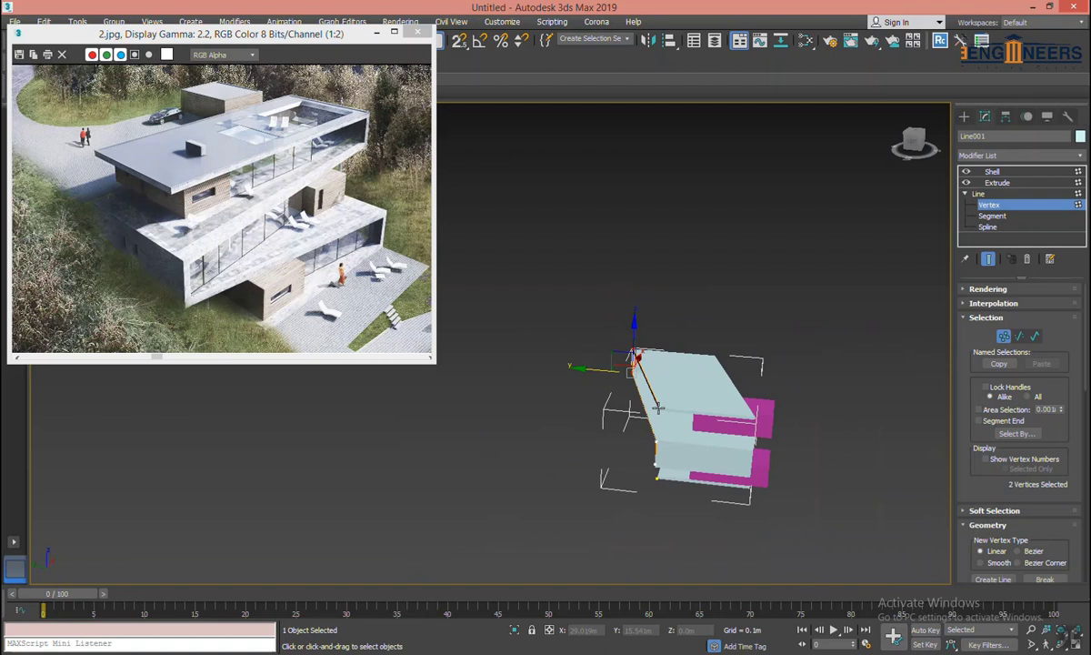
pyautogui.moveTo(657, 408)
pyautogui.keyDown('alt'); pyautogui.mouseDown(button='middle')
pyautogui.moveTo(725, 411)
pyautogui.moveTo(626, 420)
pyautogui.mouseUp(button='middle'); pyautogui.keyUp('alt')
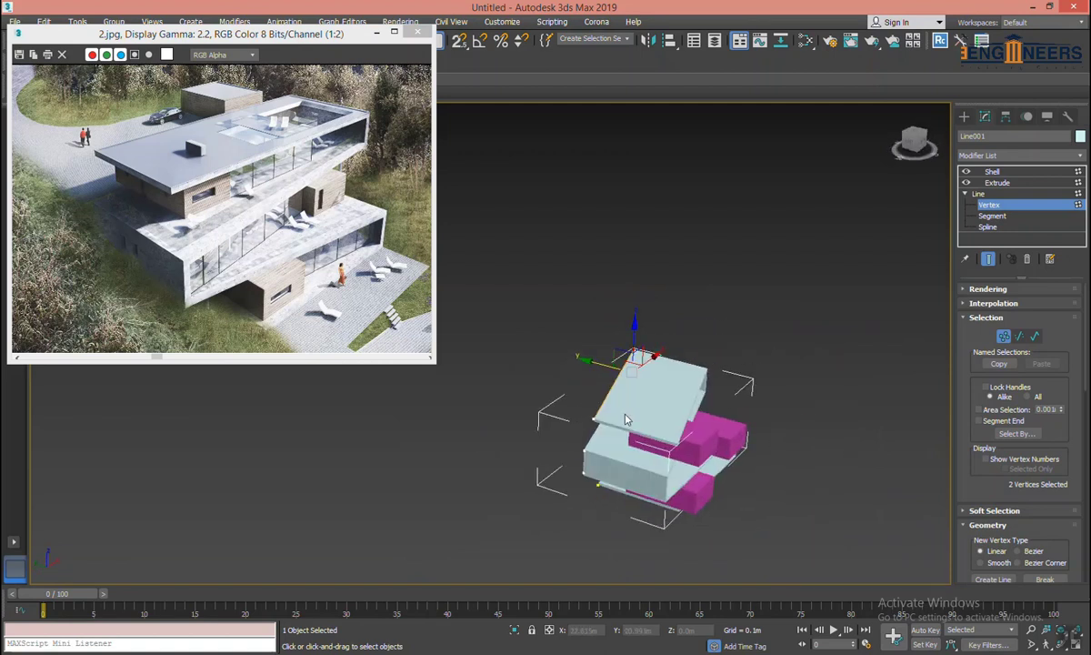
pyautogui.moveTo(625, 419); pyautogui.dragTo(661, 406)
pyautogui.moveTo(652, 375)
pyautogui.keyDown('alt'); pyautogui.mouseDown(button='middle')
pyautogui.moveTo(712, 394)
pyautogui.moveTo(606, 382)
pyautogui.mouseUp(button='middle'); pyautogui.keyUp('alt')
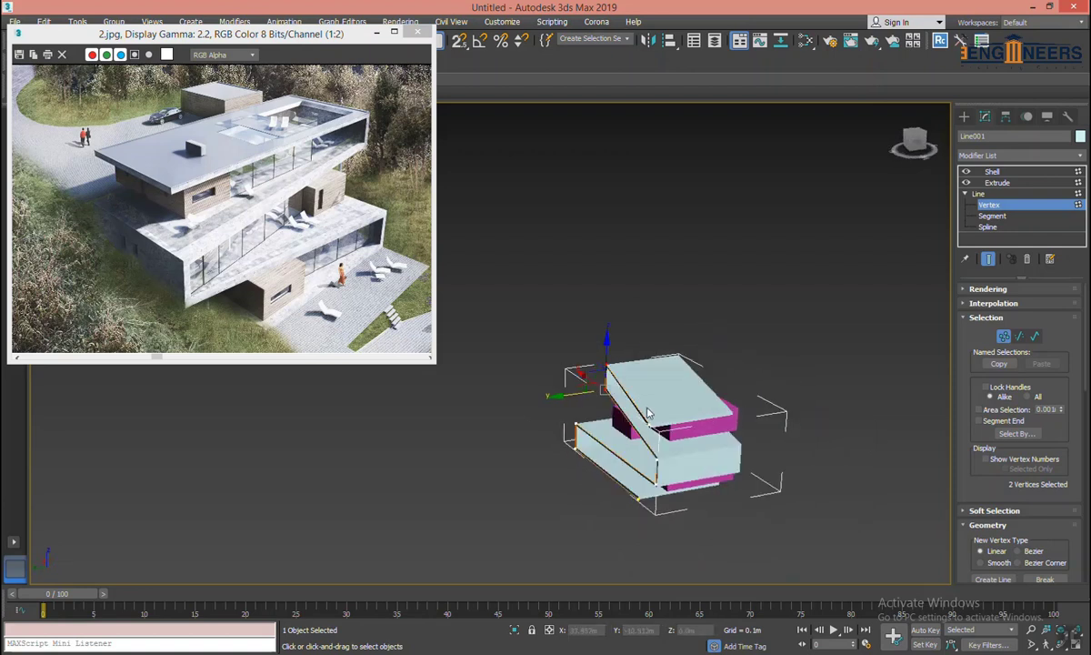
pyautogui.scroll(2, 605, 382)
pyautogui.scroll(2, 592, 419)
pyautogui.click(588, 411)
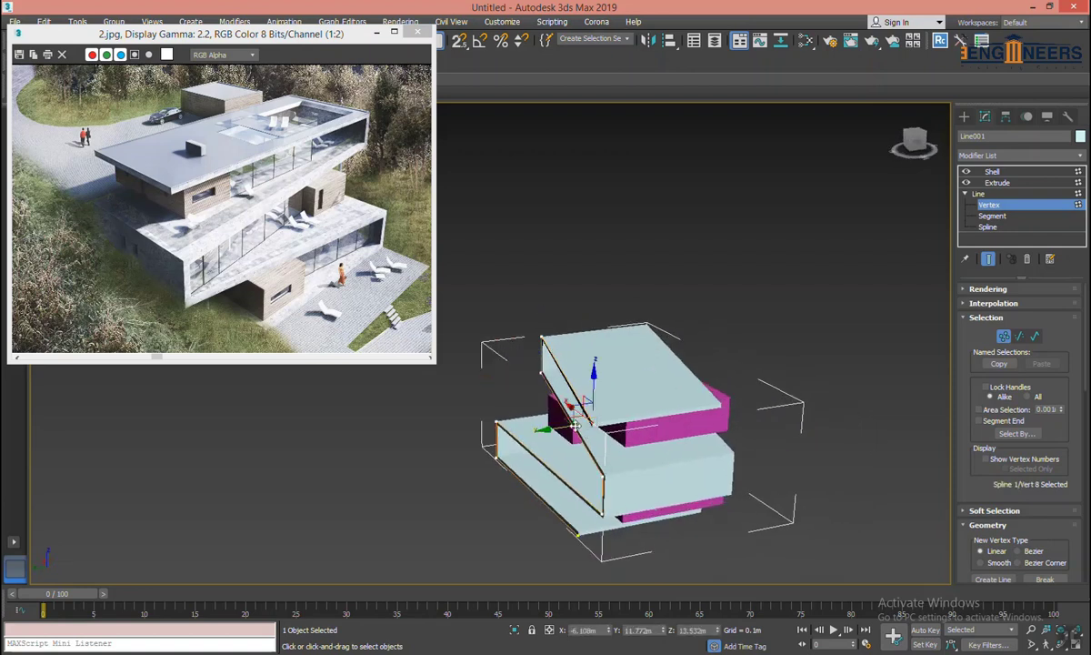
pyautogui.moveTo(577, 426); pyautogui.dragTo(617, 423)
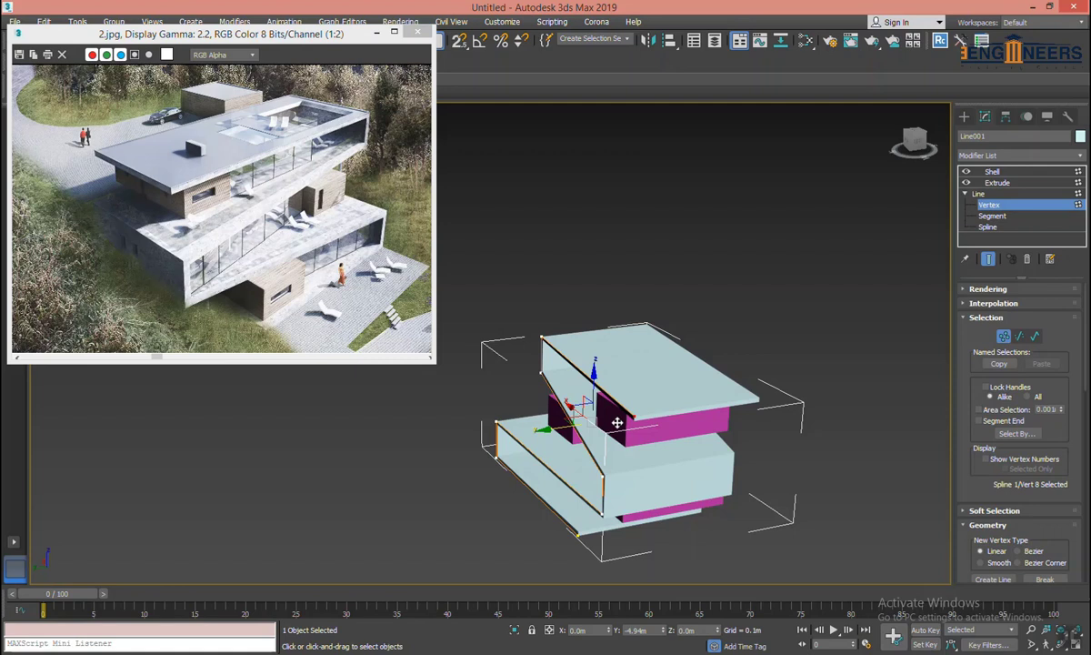
pyautogui.moveTo(616, 423); pyautogui.dragTo(656, 415)
# Show the Axis Constraints and Snaps toolbars, set snapping to 3D, and float Snaps above the model.
pyautogui.rightClick(900, 71)
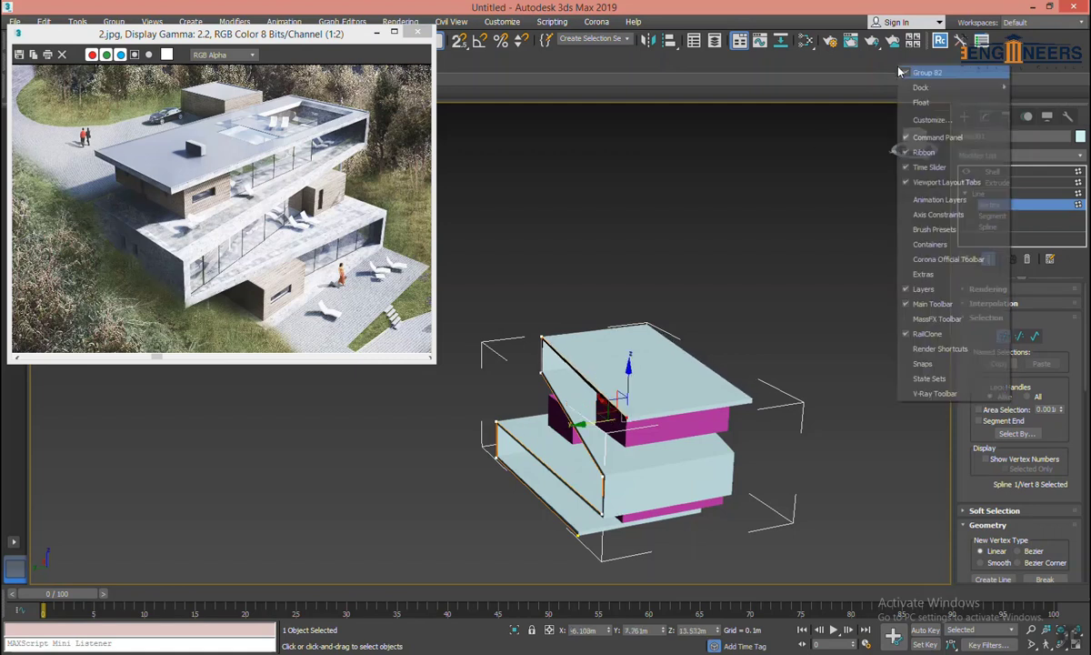
pyautogui.click(927, 214)
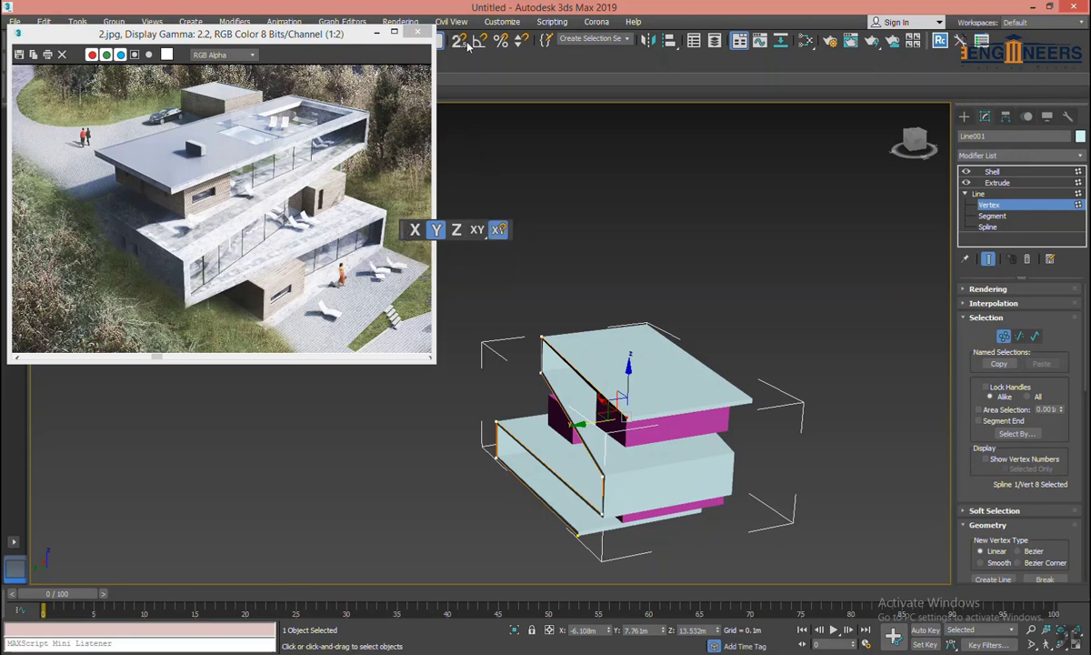
pyautogui.moveTo(459, 40); pyautogui.dragTo(459, 100)
pyautogui.rightClick(525, 65)
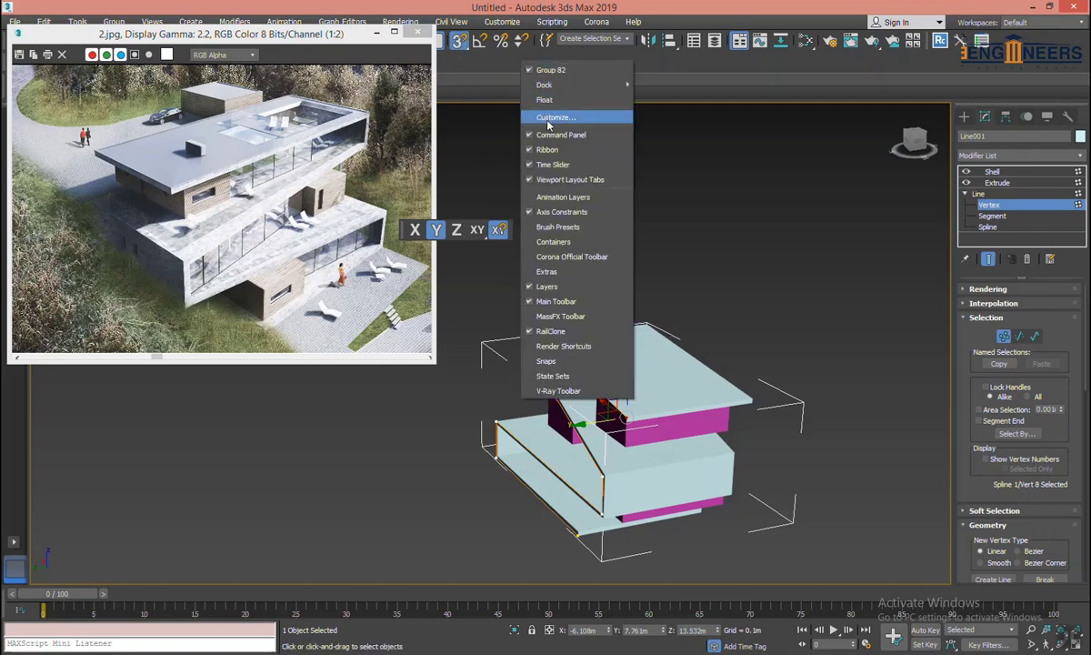
pyautogui.click(545, 361)
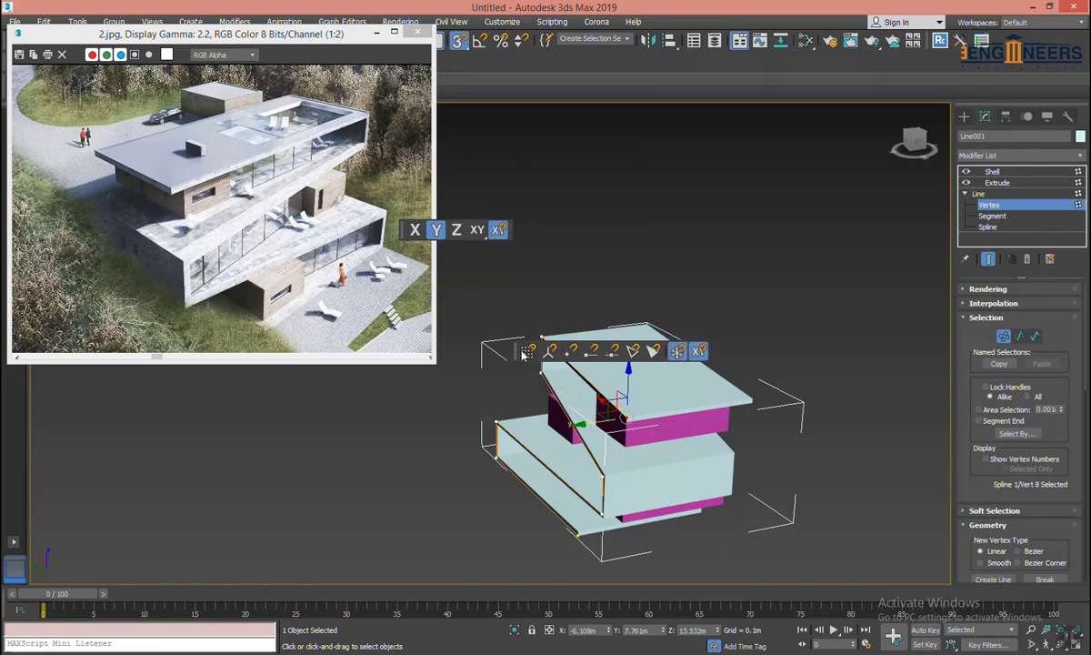
pyautogui.moveTo(527, 350); pyautogui.dragTo(625, 157)
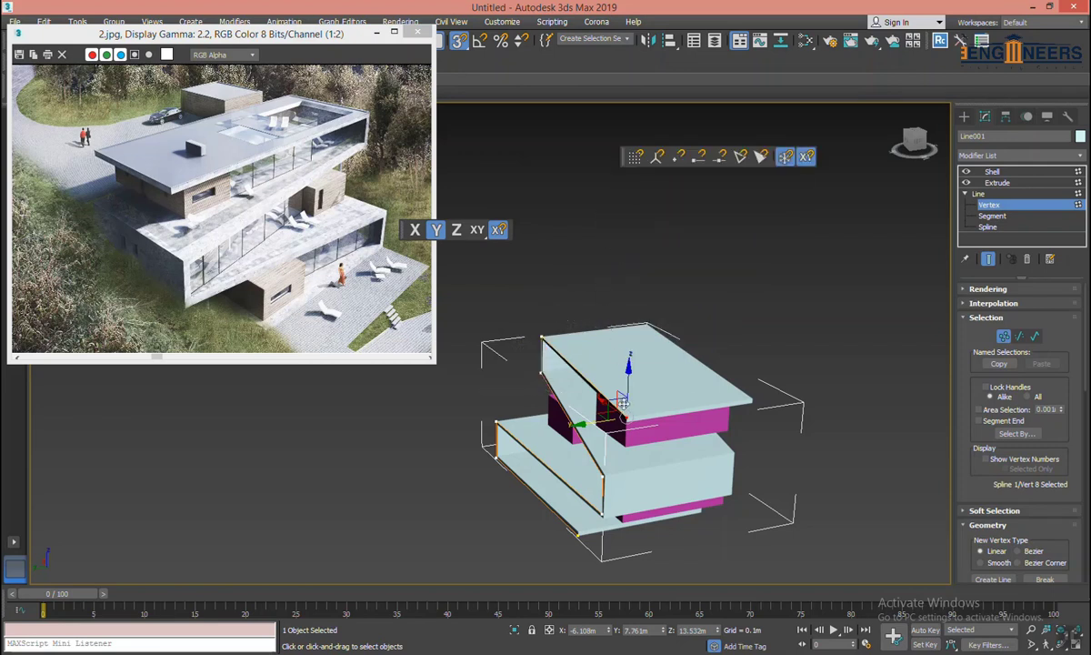
# Enable vertex snap and snap the top slab's corner vertex onto the magenta box corner.
pyautogui.moveTo(592, 421); pyautogui.dragTo(543, 338)
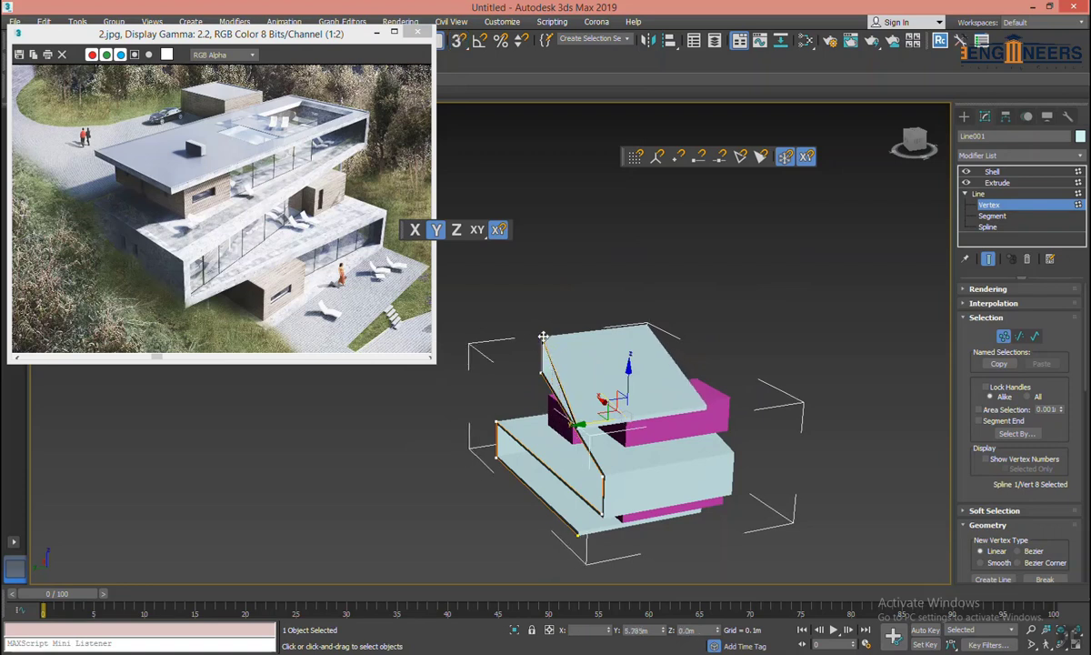
pyautogui.moveTo(543, 338); pyautogui.dragTo(543, 338)
pyautogui.click(679, 158)
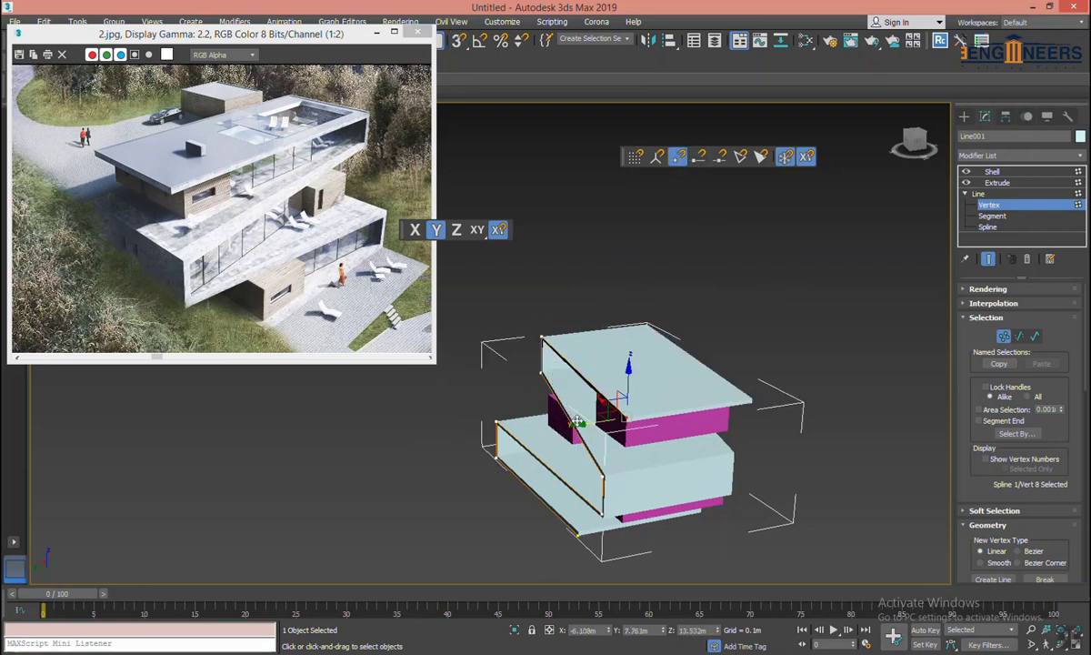
pyautogui.moveTo(578, 420); pyautogui.dragTo(549, 337)
pyautogui.press('s')
pyautogui.moveTo(543, 339); pyautogui.dragTo(550, 339)
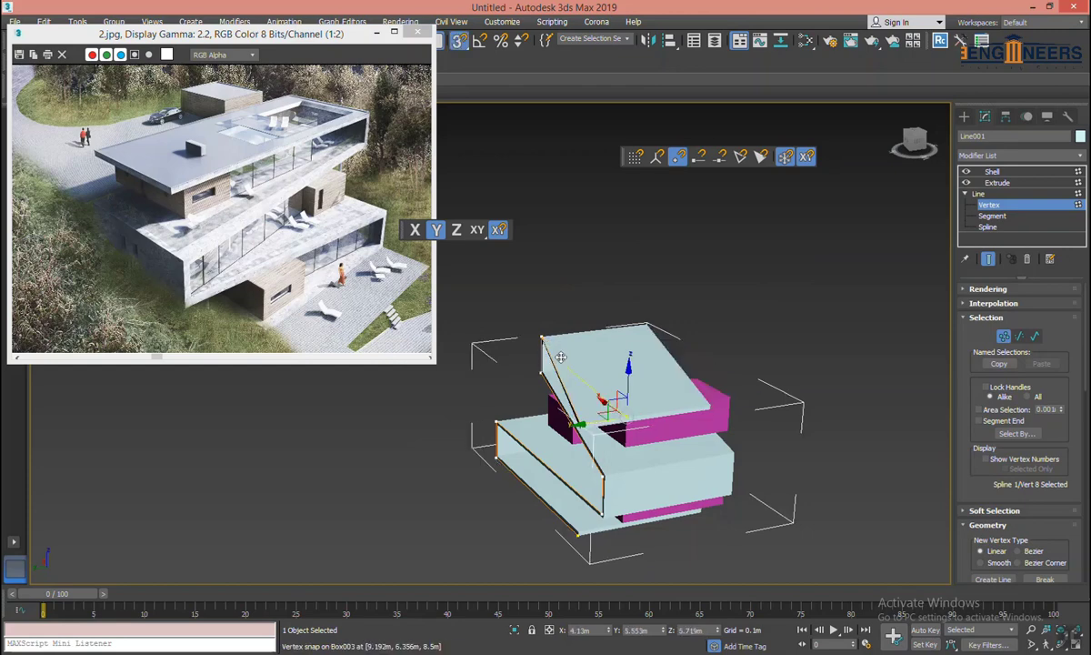
pyautogui.moveTo(548, 339)
pyautogui.keyDown('alt'); pyautogui.mouseDown(button='middle')
pyautogui.moveTo(824, 358)
pyautogui.moveTo(771, 330)
pyautogui.moveTo(718, 338)
pyautogui.moveTo(707, 307)
pyautogui.moveTo(718, 293)
pyautogui.moveTo(701, 302)
pyautogui.moveTo(722, 319)
pyautogui.moveTo(687, 295)
pyautogui.moveTo(736, 288)
pyautogui.moveTo(665, 328)
pyautogui.moveTo(724, 321)
pyautogui.mouseUp(button='middle'); pyautogui.keyUp('alt')
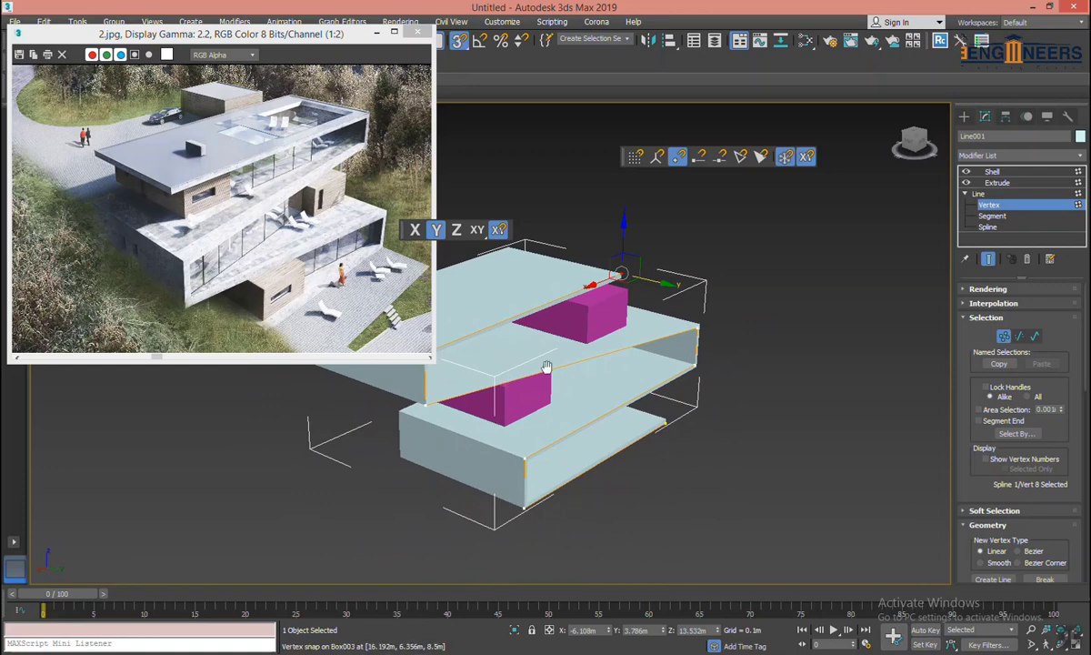
pyautogui.scroll(2, 545, 370)
pyautogui.scroll(1, 582, 371)
pyautogui.scroll(-2, 582, 371)
pyautogui.moveTo(582, 371)
pyautogui.keyDown('alt'); pyautogui.mouseDown(button='middle')
pyautogui.moveTo(571, 352)
pyautogui.moveTo(584, 371)
pyautogui.mouseUp(button='middle'); pyautogui.keyUp('alt')
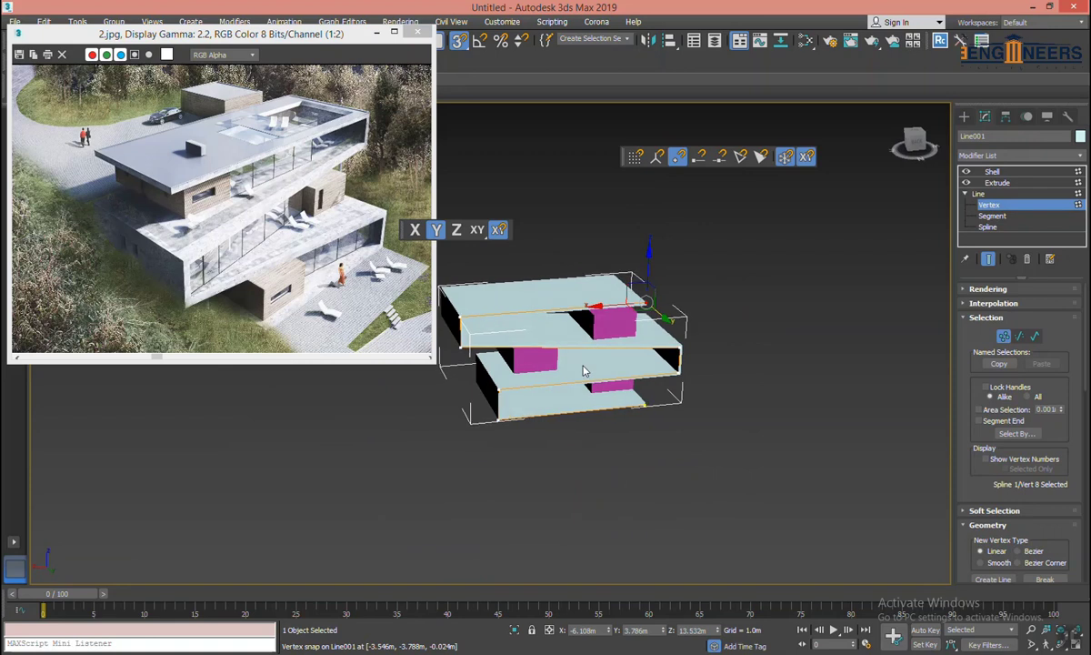
# Check a corner vertex at Line001's Vertex level, then return to the 15.565m Extrude parameters.
pyautogui.click(1003, 184)
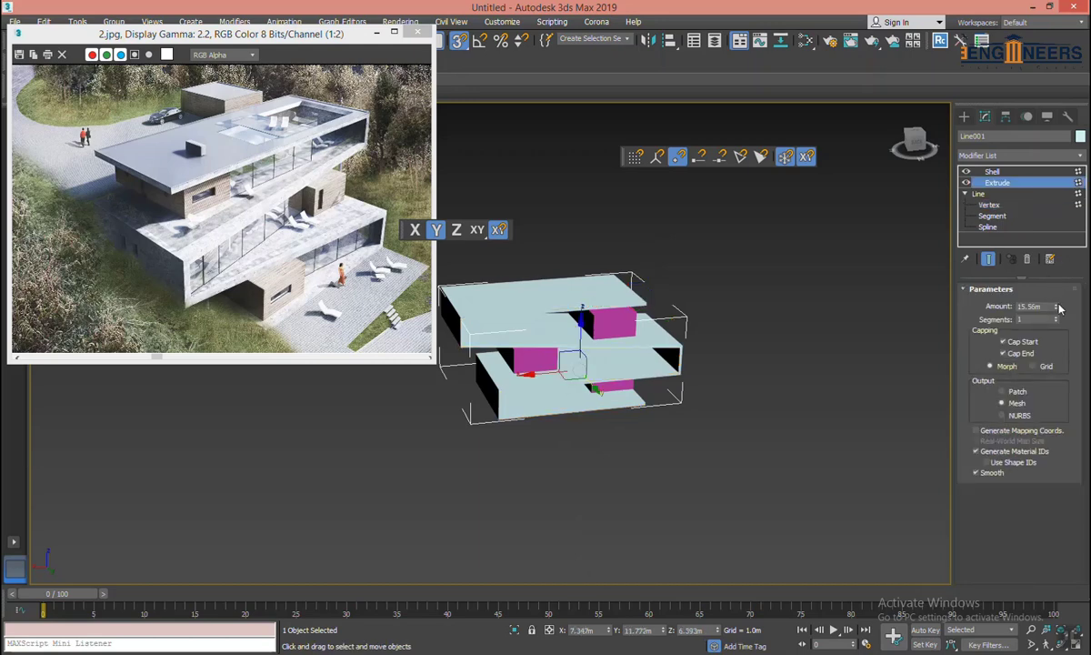
pyautogui.moveTo(691, 309)
pyautogui.keyDown('alt'); pyautogui.mouseDown(button='middle')
pyautogui.moveTo(905, 297)
pyautogui.moveTo(938, 314)
pyautogui.moveTo(701, 353)
pyautogui.mouseUp(button='middle'); pyautogui.keyUp('alt')
pyautogui.scroll(3, 604, 348)
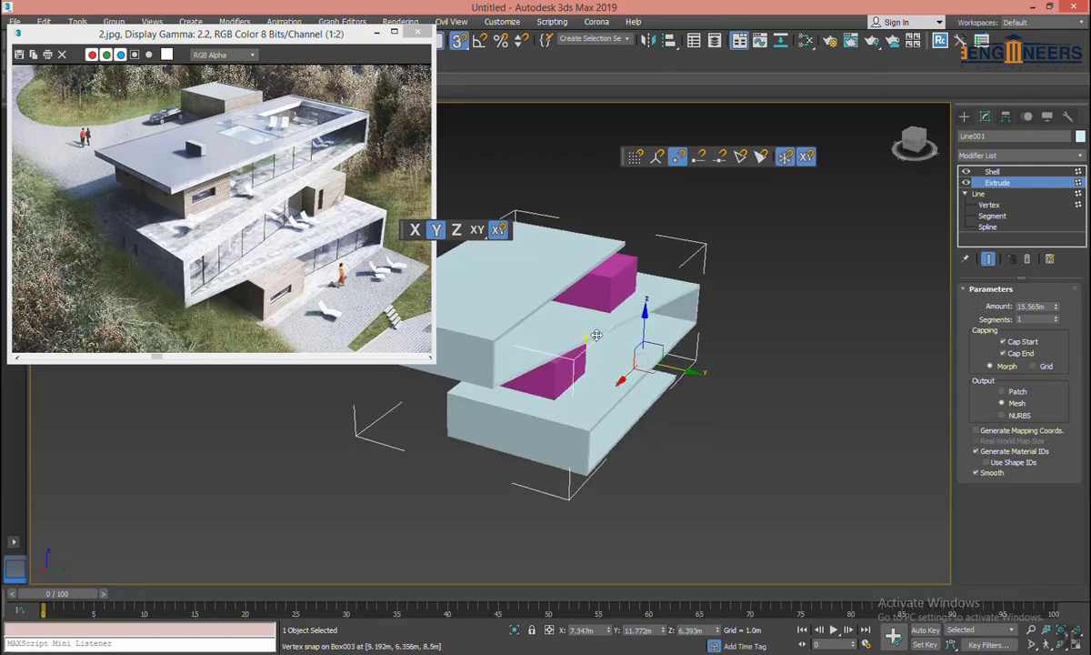
pyautogui.click(980, 194)
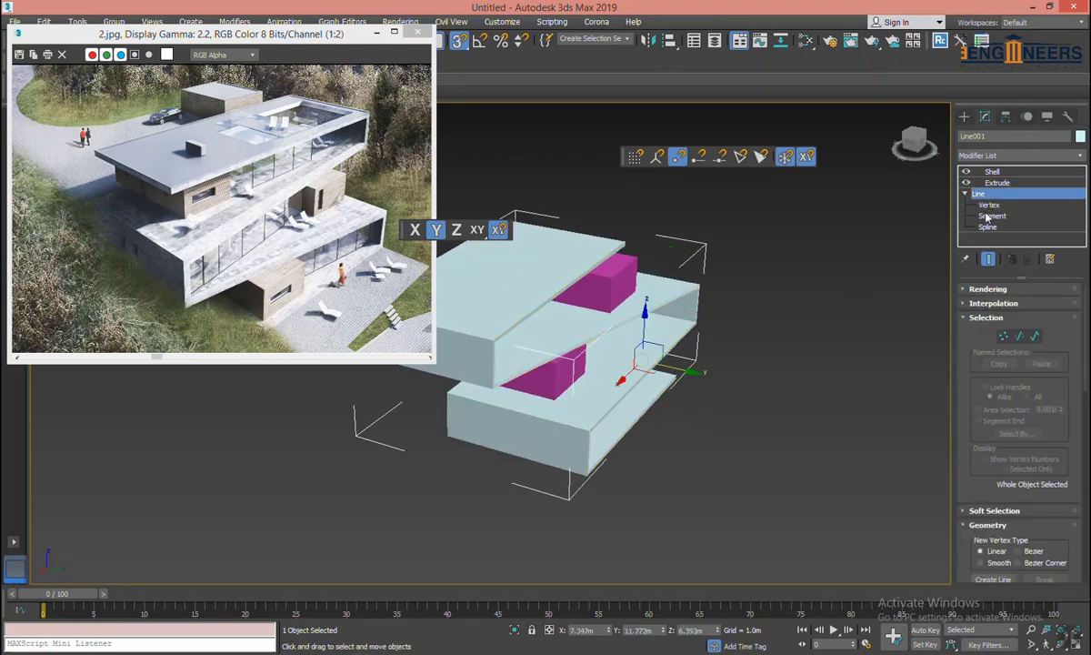
pyautogui.moveTo(681, 305); pyautogui.dragTo(741, 316, button='middle')
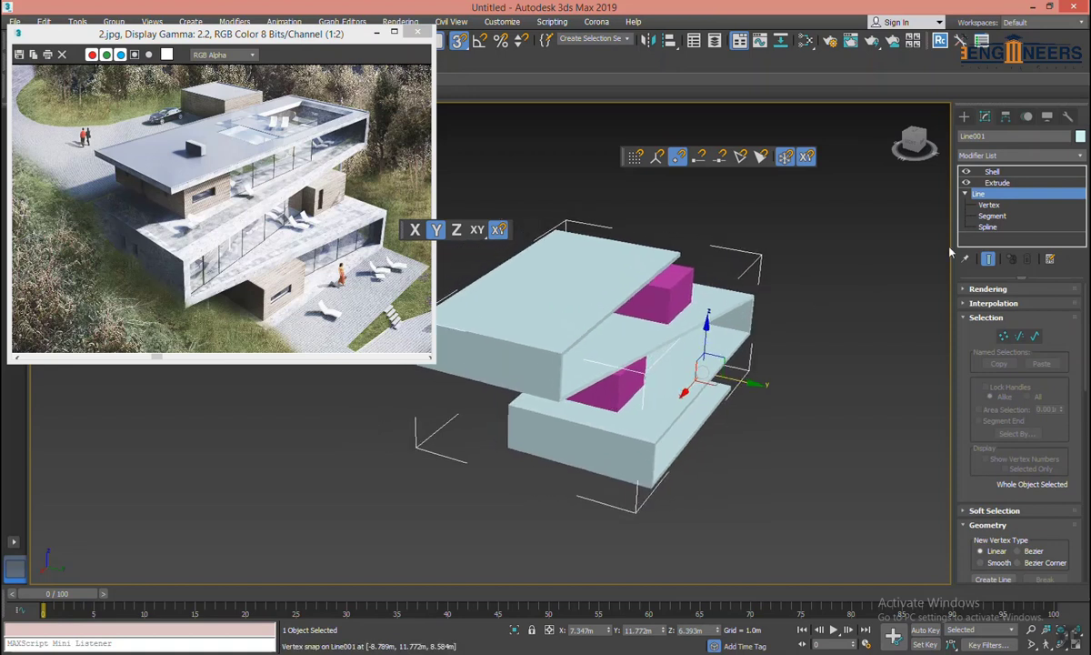
pyautogui.click(1003, 335)
pyautogui.moveTo(808, 325); pyautogui.dragTo(820, 314, button='middle')
pyautogui.click(694, 241)
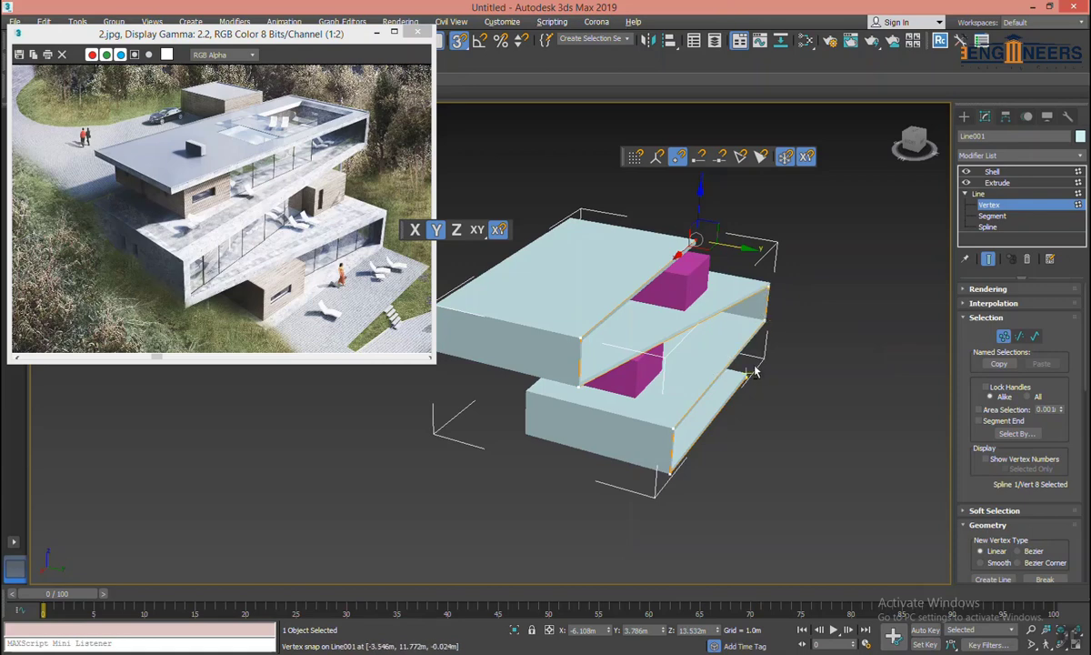
pyautogui.moveTo(755, 365)
pyautogui.keyDown('alt'); pyautogui.mouseDown(button='middle')
pyautogui.moveTo(707, 377)
pyautogui.moveTo(741, 335)
pyautogui.moveTo(711, 329)
pyautogui.mouseUp(button='middle'); pyautogui.keyUp('alt')
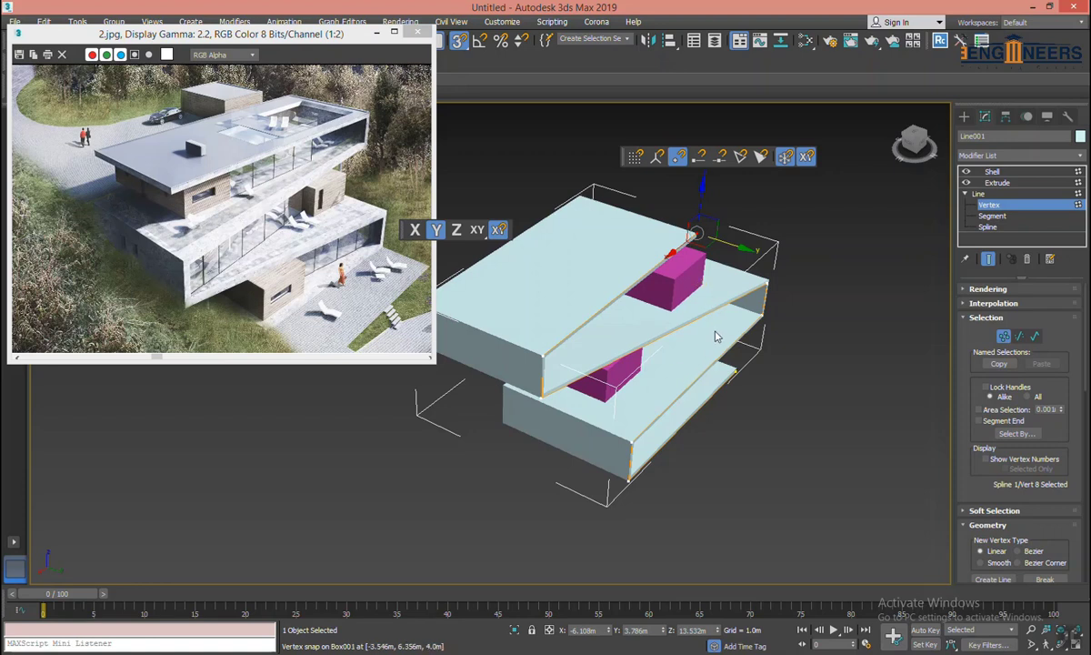
pyautogui.keyDown('alt'); pyautogui.moveTo(716, 337); pyautogui.dragTo(866, 264, button='middle'); pyautogui.keyUp('alt')
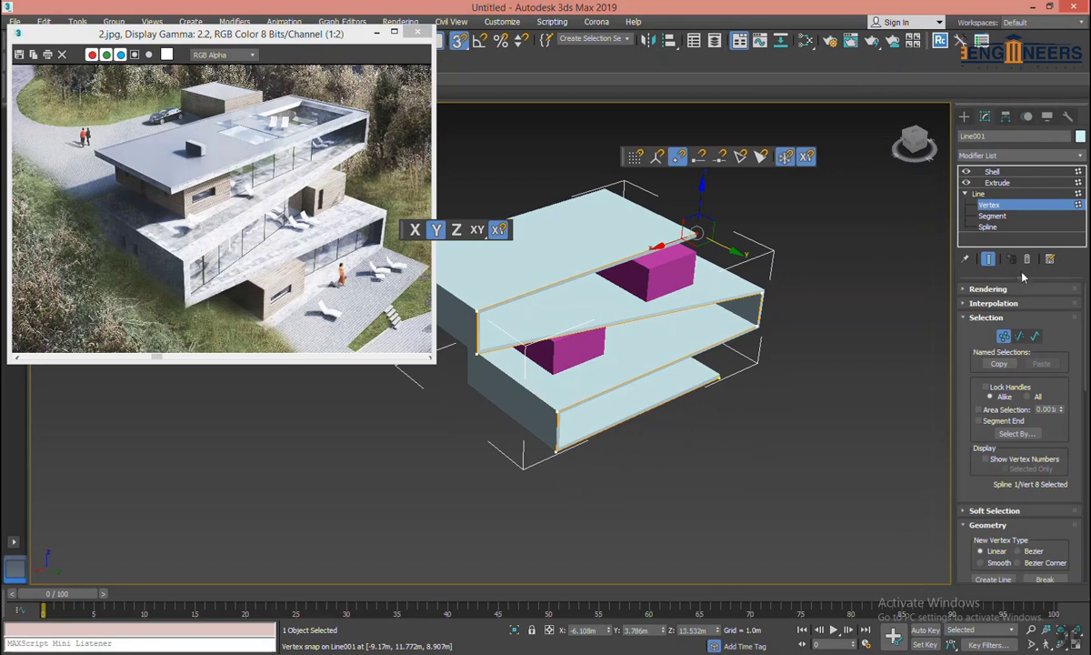
pyautogui.click(1004, 185)
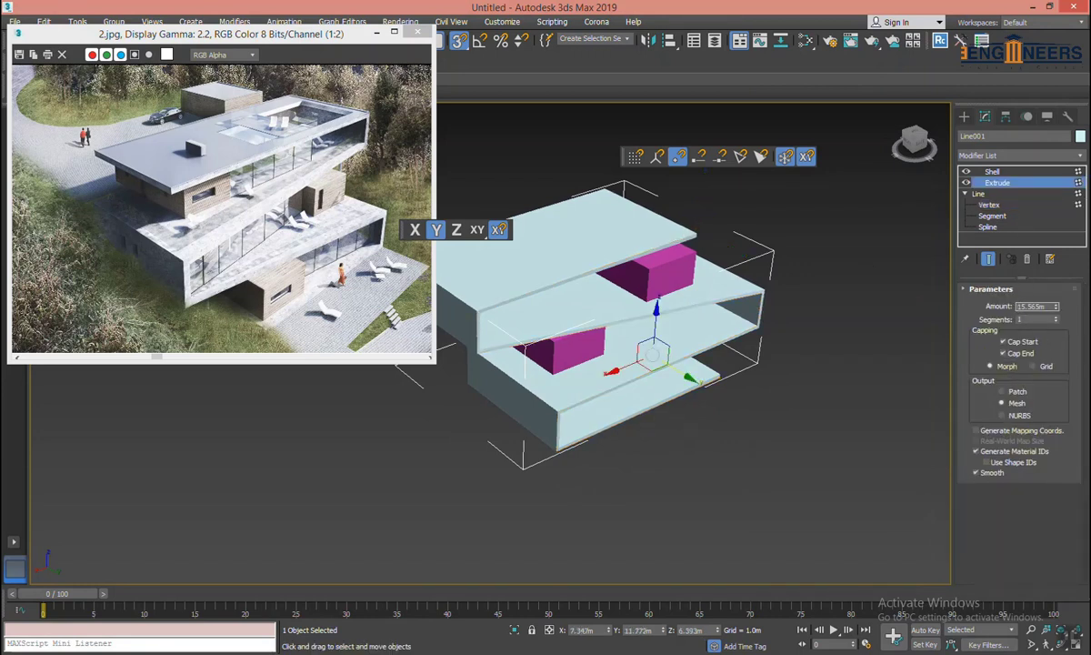
# Negate the extrusion amount so the slabs extrude in the opposite direction.
pyautogui.write('-')
pyautogui.press('Return')
pyautogui.keyDown('alt'); pyautogui.moveTo(582, 273); pyautogui.dragTo(779, 263, button='middle'); pyautogui.keyUp('alt')
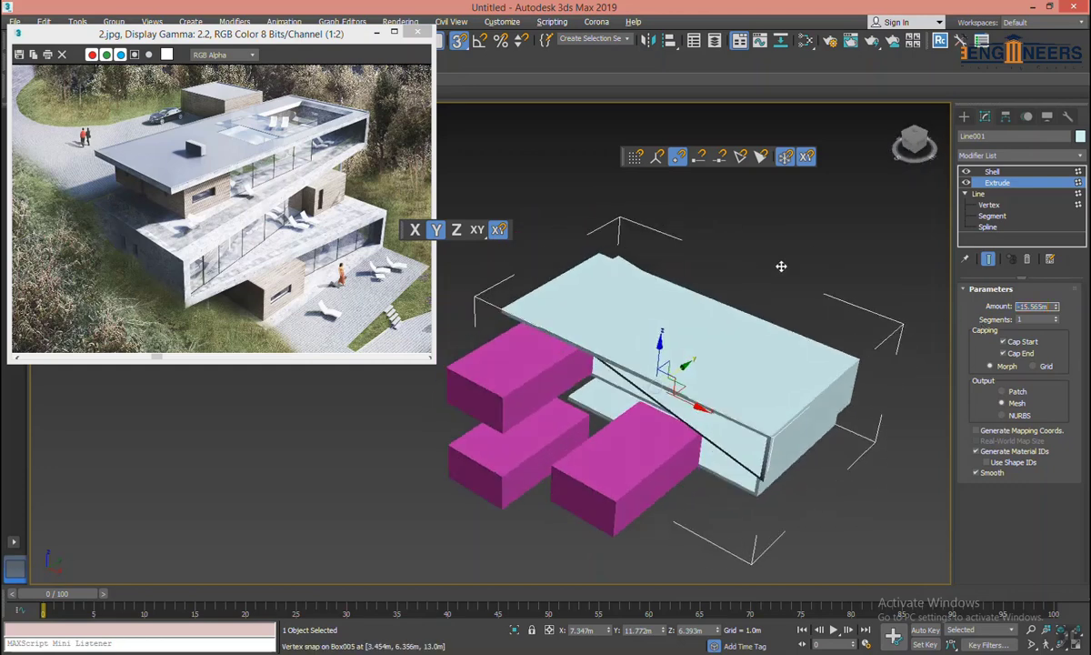
# Turn off snapping and slide three corner vertices to step the upper slab sideways.
pyautogui.click(989, 205)
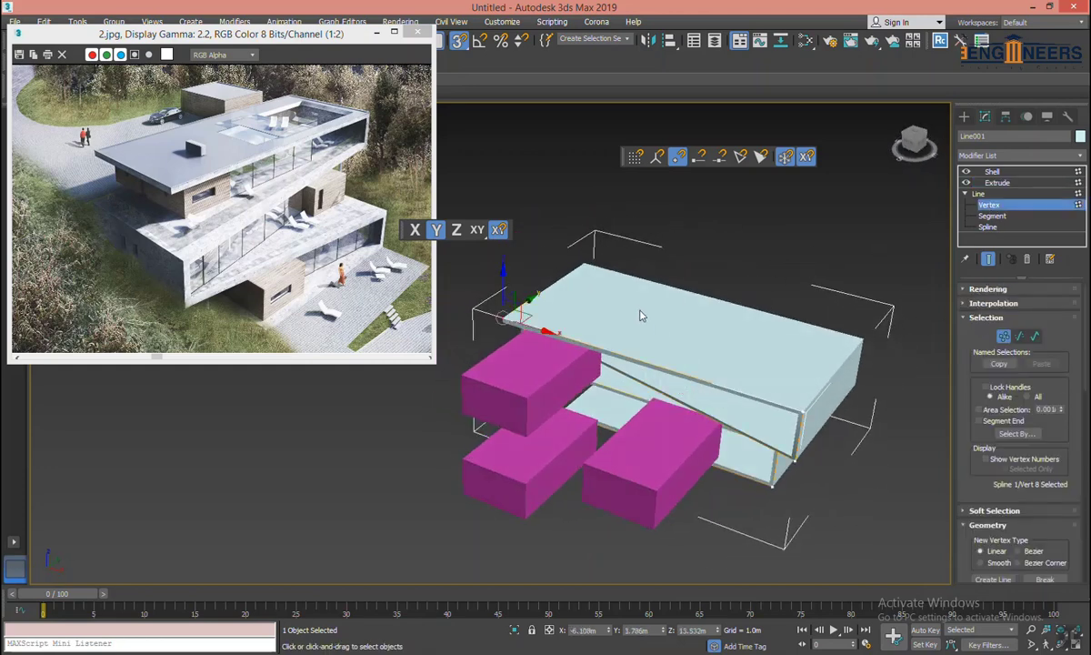
pyautogui.moveTo(600, 290)
pyautogui.keyDown('alt'); pyautogui.mouseDown(button='middle')
pyautogui.moveTo(608, 325)
pyautogui.moveTo(695, 345)
pyautogui.mouseUp(button='middle'); pyautogui.keyUp('alt')
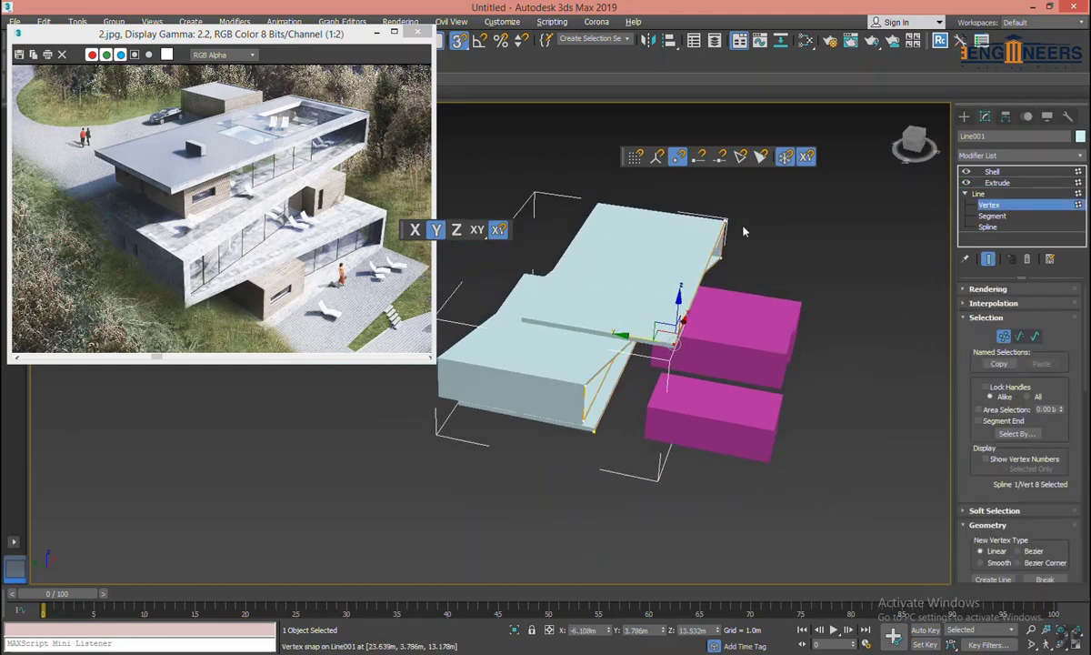
pyautogui.moveTo(710, 282); pyautogui.dragTo(714, 286)
pyautogui.press('s')
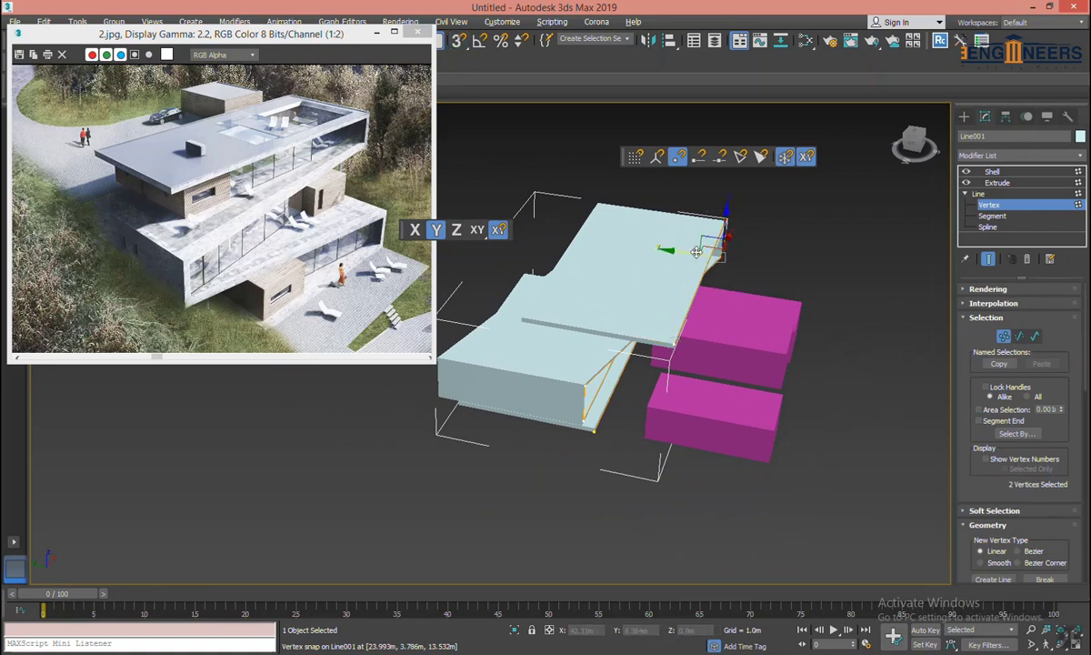
pyautogui.keyDown('ctrl'); pyautogui.click(680, 348); pyautogui.keyUp('ctrl')
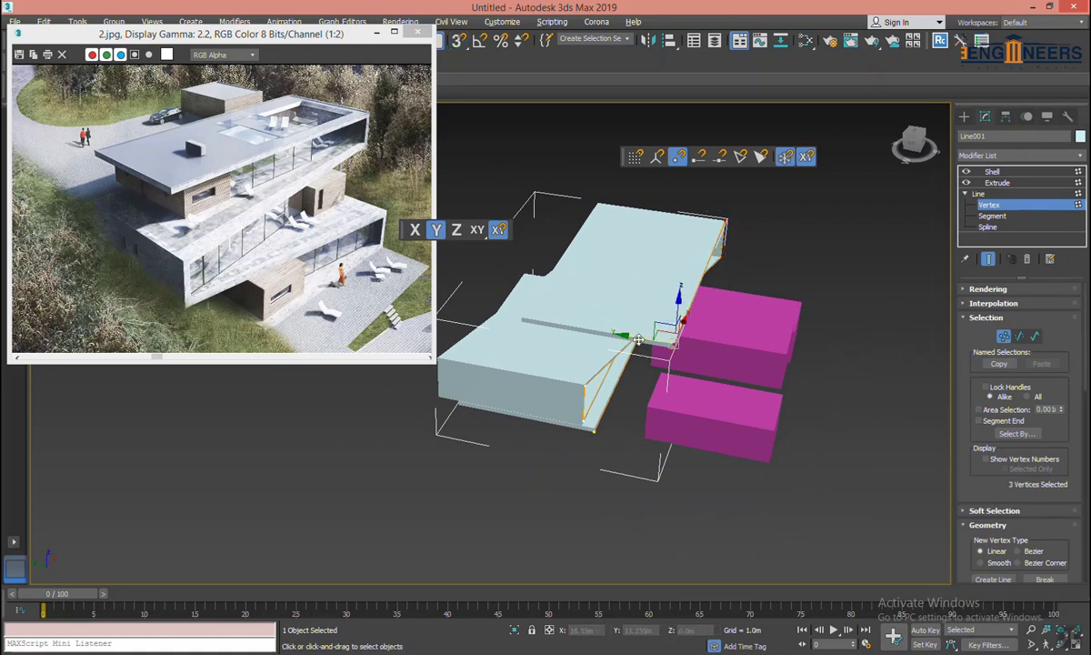
pyautogui.moveTo(639, 340); pyautogui.dragTo(530, 306)
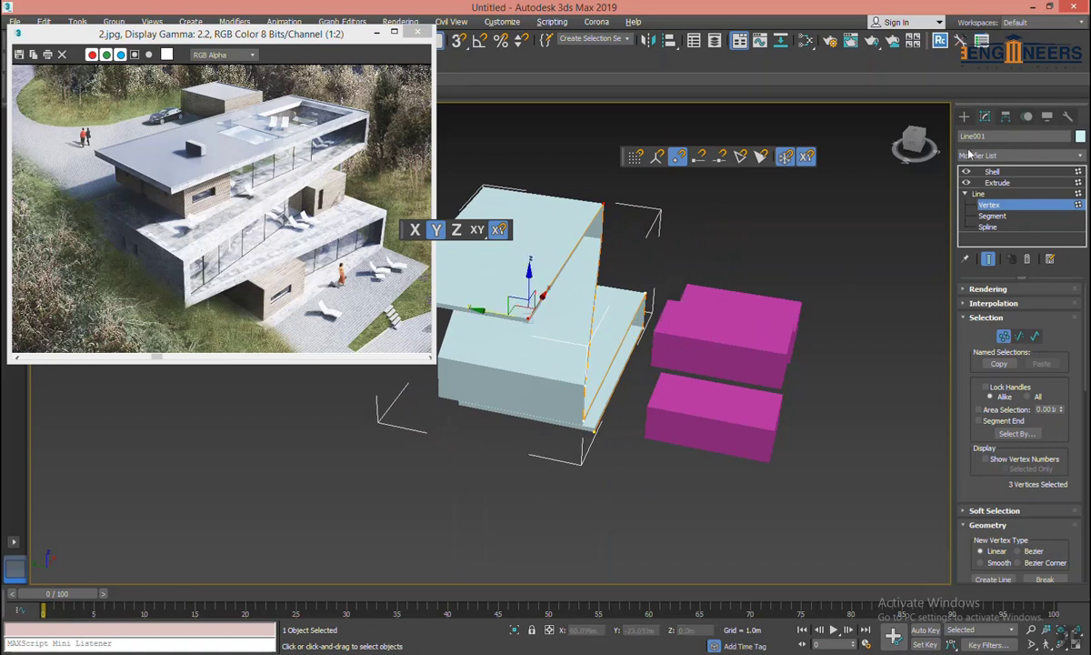
pyautogui.click(964, 116)
pyautogui.moveTo(943, 134)
pyautogui.keyDown('alt'); pyautogui.mouseDown(button='middle')
pyautogui.moveTo(790, 371)
pyautogui.moveTo(838, 330)
pyautogui.moveTo(797, 371)
pyautogui.mouseUp(button='middle'); pyautogui.keyUp('alt')
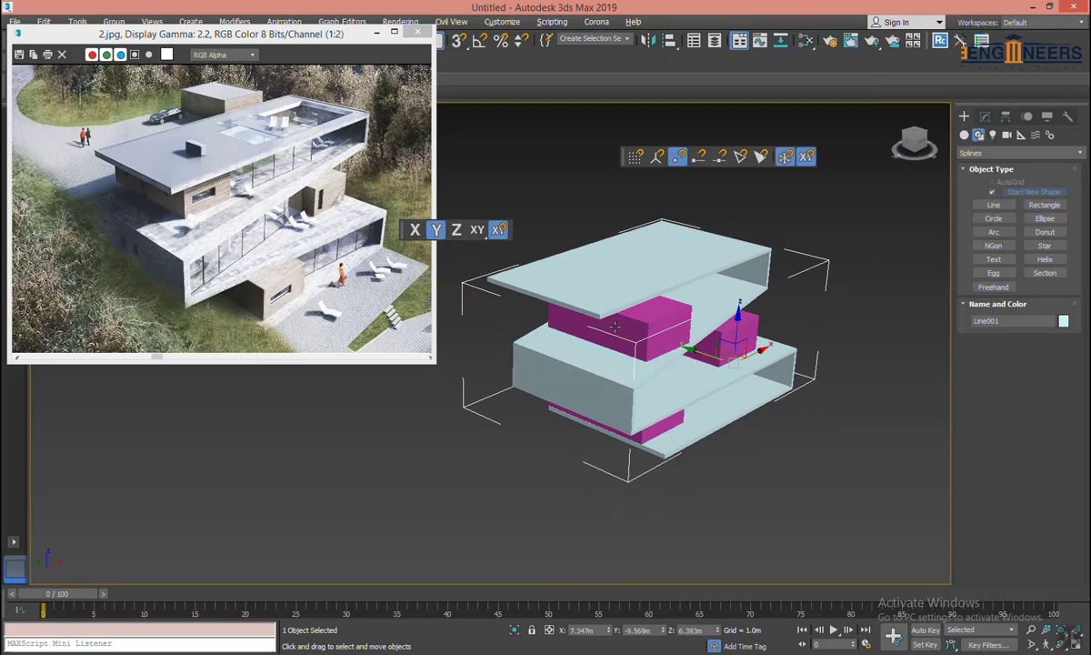
# Move the upper box along Y, the right box along X, and the lower box along Y.
pyautogui.moveTo(616, 327)
pyautogui.keyDown('alt'); pyautogui.mouseDown(button='middle')
pyautogui.moveTo(707, 322)
pyautogui.moveTo(705, 361)
pyautogui.moveTo(603, 334)
pyautogui.moveTo(679, 347)
pyautogui.mouseUp(button='middle'); pyautogui.keyUp('alt')
pyautogui.click(707, 322)
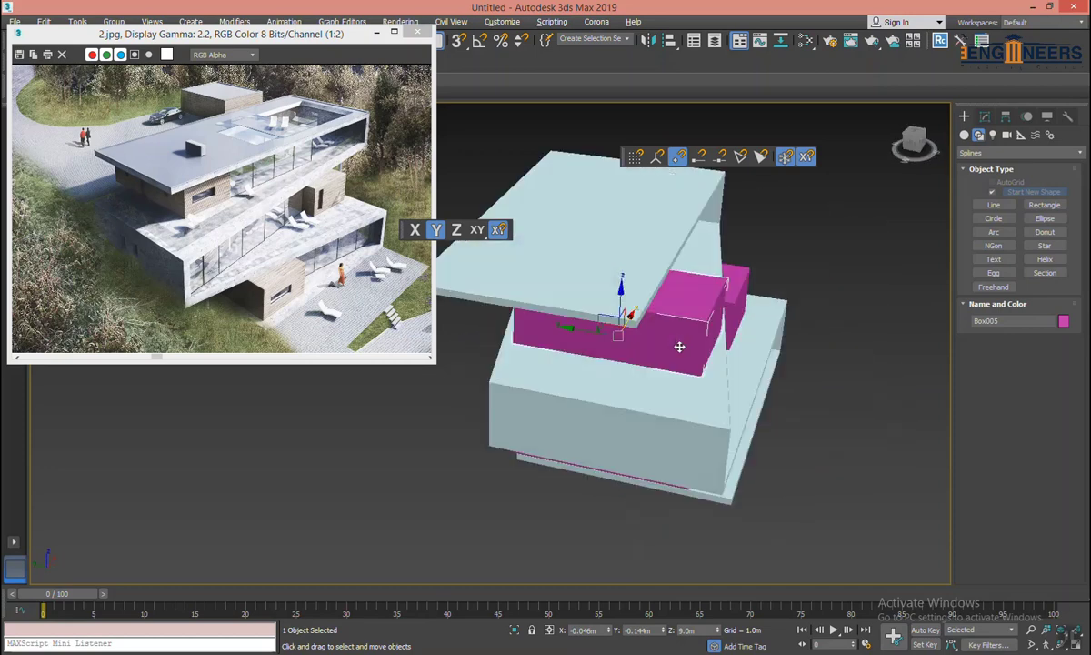
pyautogui.moveTo(592, 325); pyautogui.dragTo(551, 327)
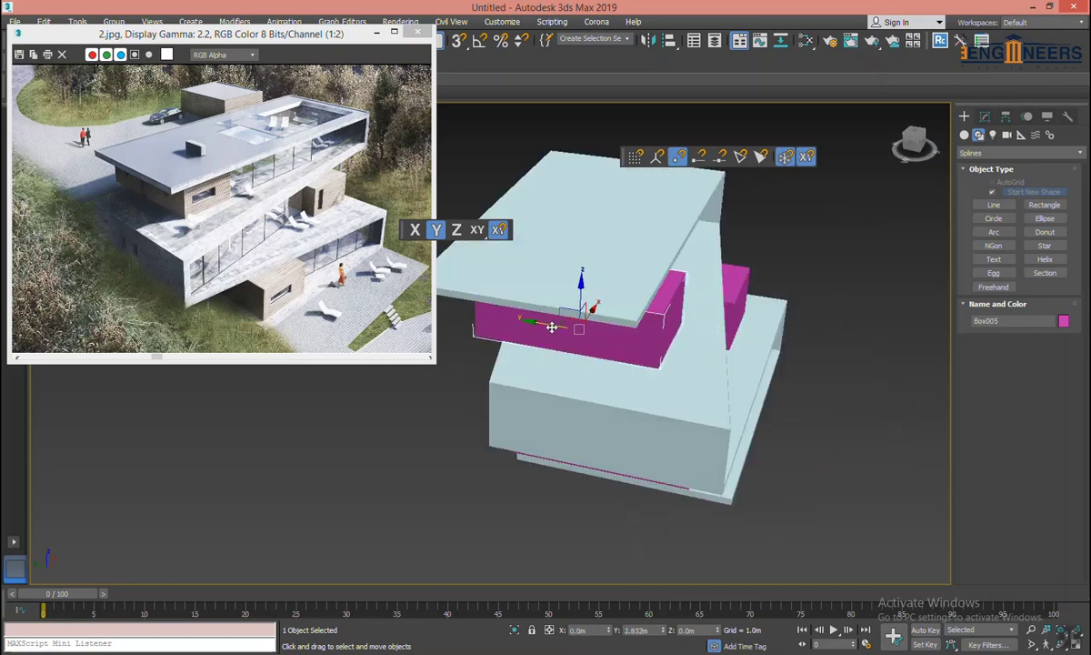
pyautogui.moveTo(653, 346)
pyautogui.keyDown('alt'); pyautogui.mouseDown(button='middle')
pyautogui.moveTo(609, 341)
pyautogui.moveTo(614, 309)
pyautogui.mouseUp(button='middle'); pyautogui.keyUp('alt')
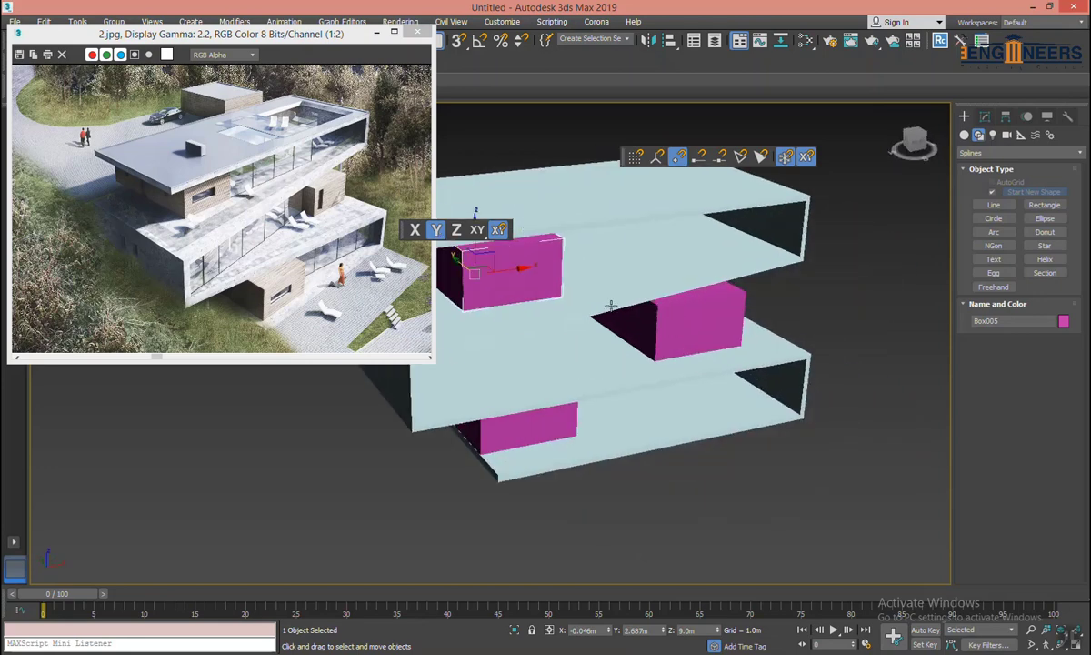
pyautogui.click(714, 325)
pyautogui.keyDown('alt'); pyautogui.moveTo(714, 324); pyautogui.dragTo(707, 353, button='middle'); pyautogui.keyUp('alt')
pyautogui.moveTo(693, 312); pyautogui.dragTo(711, 348)
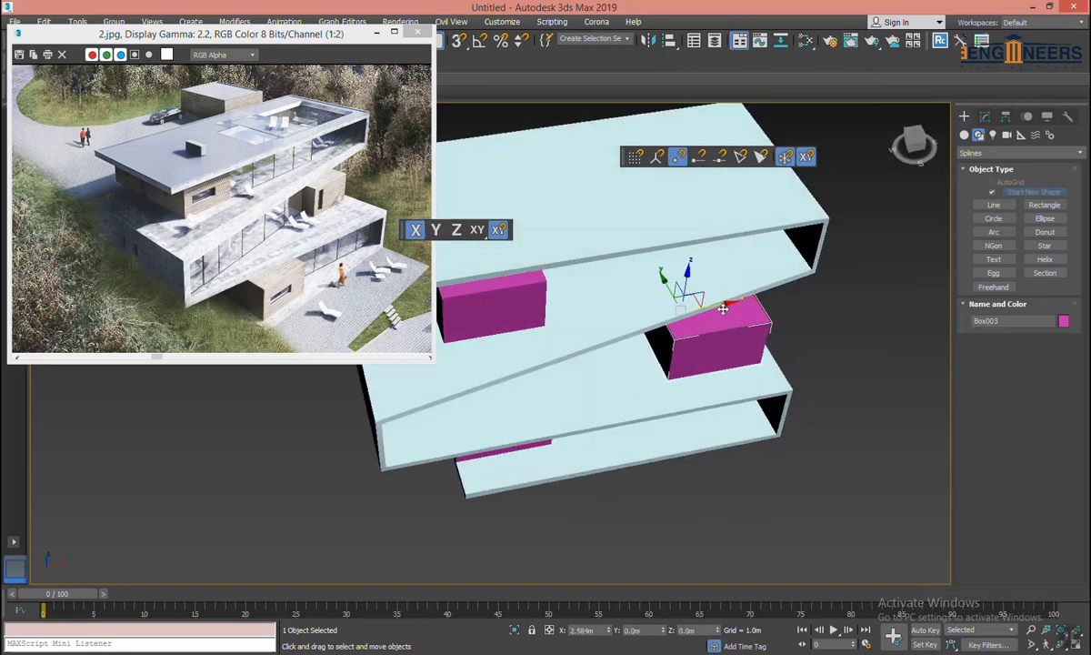
pyautogui.moveTo(711, 348)
pyautogui.keyDown('alt'); pyautogui.mouseDown(button='middle')
pyautogui.moveTo(755, 348)
pyautogui.moveTo(689, 402)
pyautogui.moveTo(611, 388)
pyautogui.mouseUp(button='middle'); pyautogui.keyUp('alt')
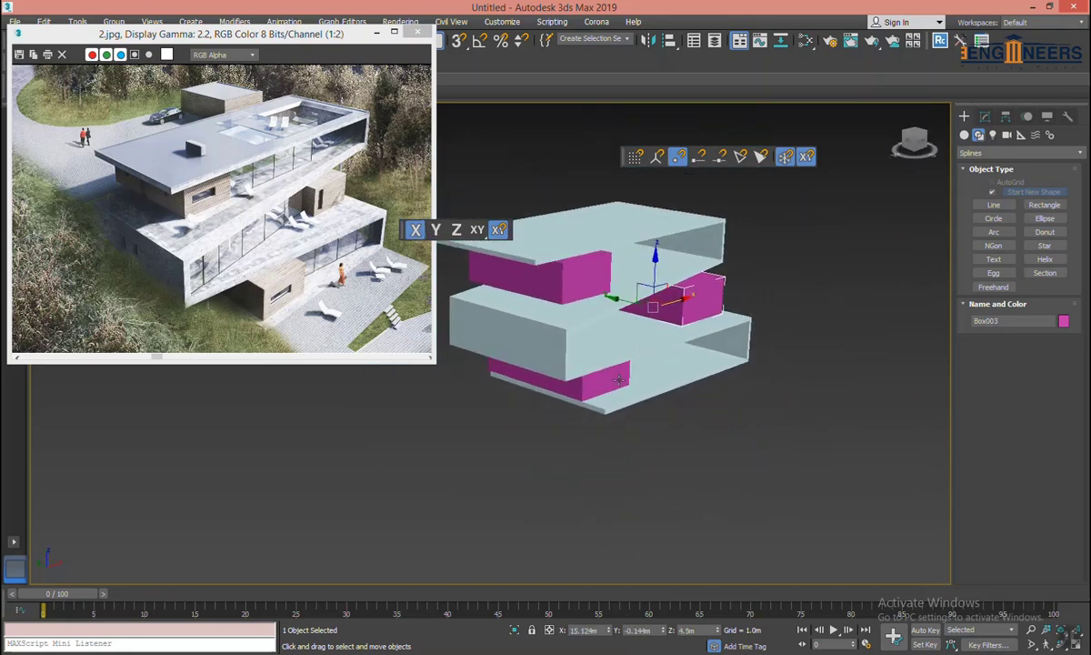
pyautogui.click(611, 388)
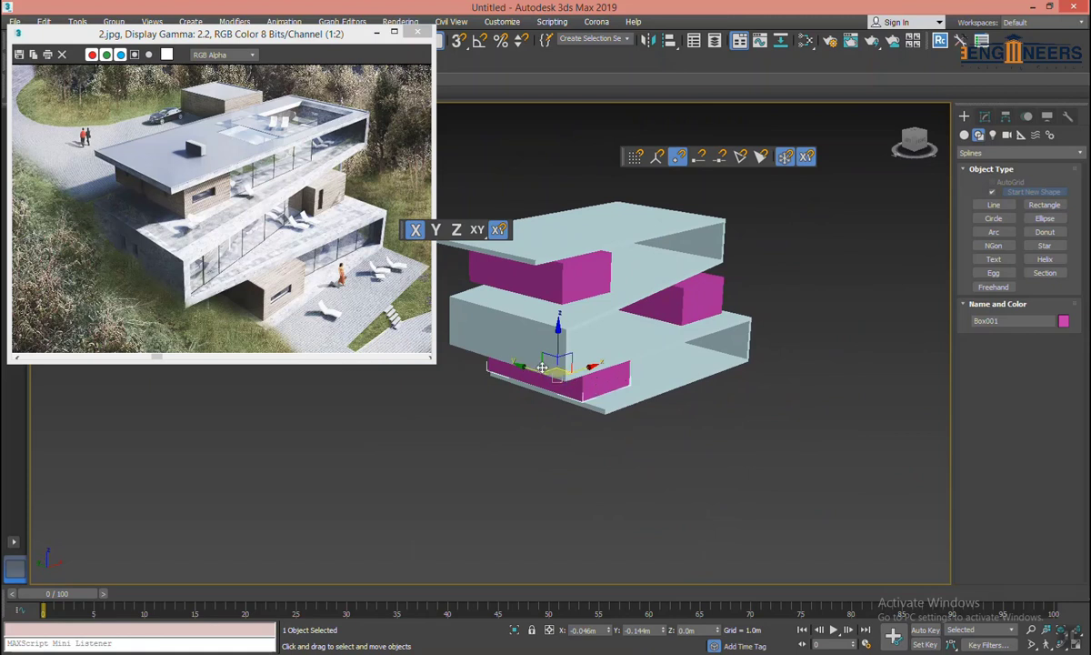
pyautogui.moveTo(528, 369); pyautogui.dragTo(565, 383)
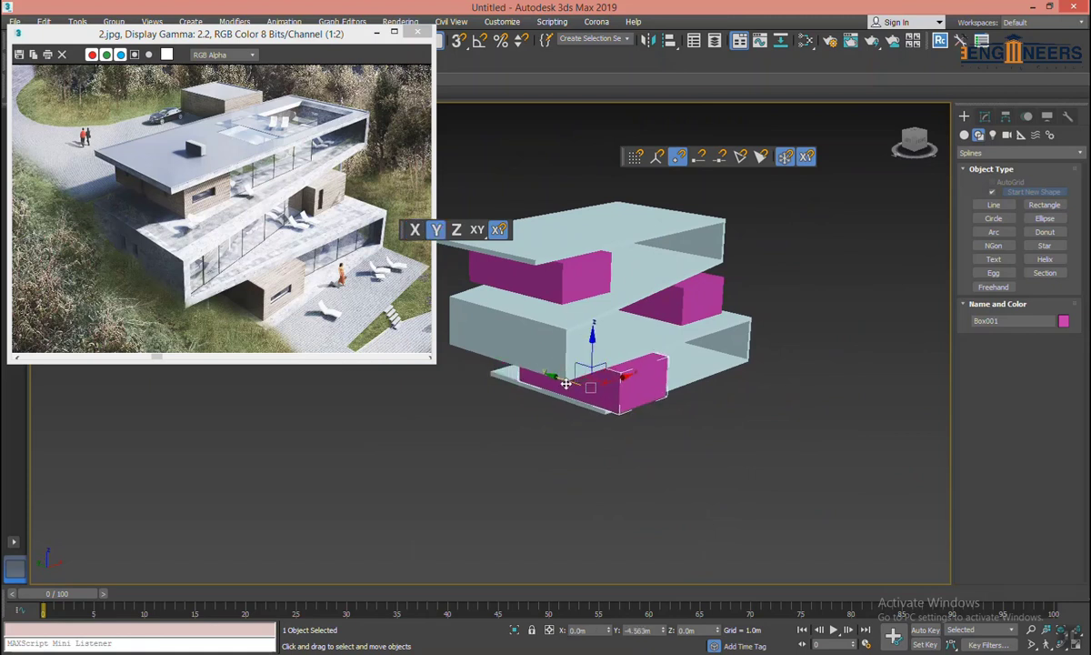
pyautogui.moveTo(566, 384)
pyautogui.keyDown('alt'); pyautogui.mouseDown(button='middle')
pyautogui.moveTo(717, 426)
pyautogui.moveTo(736, 422)
pyautogui.mouseUp(button='middle'); pyautogui.keyUp('alt')
pyautogui.click(737, 421)
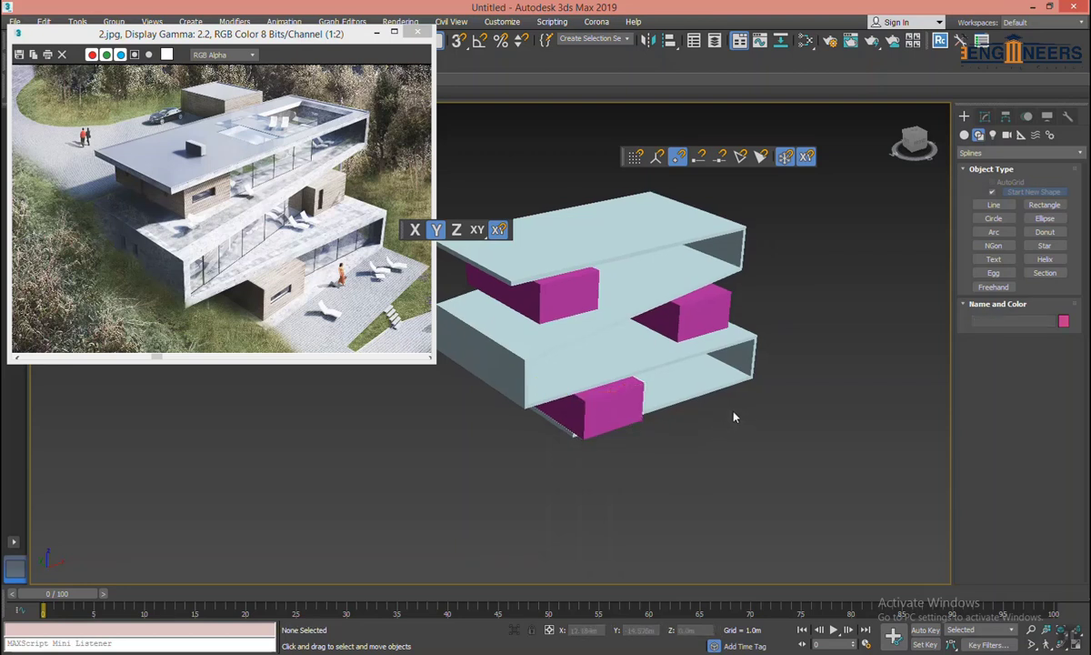
pyautogui.click(680, 384)
# Pull a bottom-slab vertex of Line001 outward to extend the bottom slab.
pyautogui.click(985, 116)
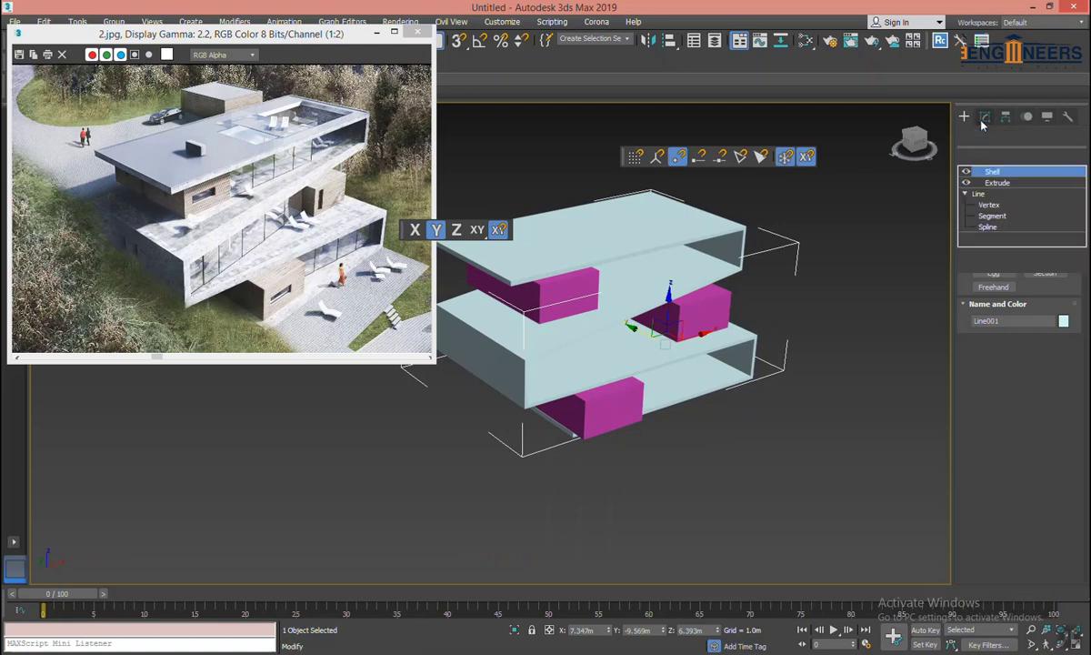
pyautogui.click(982, 206)
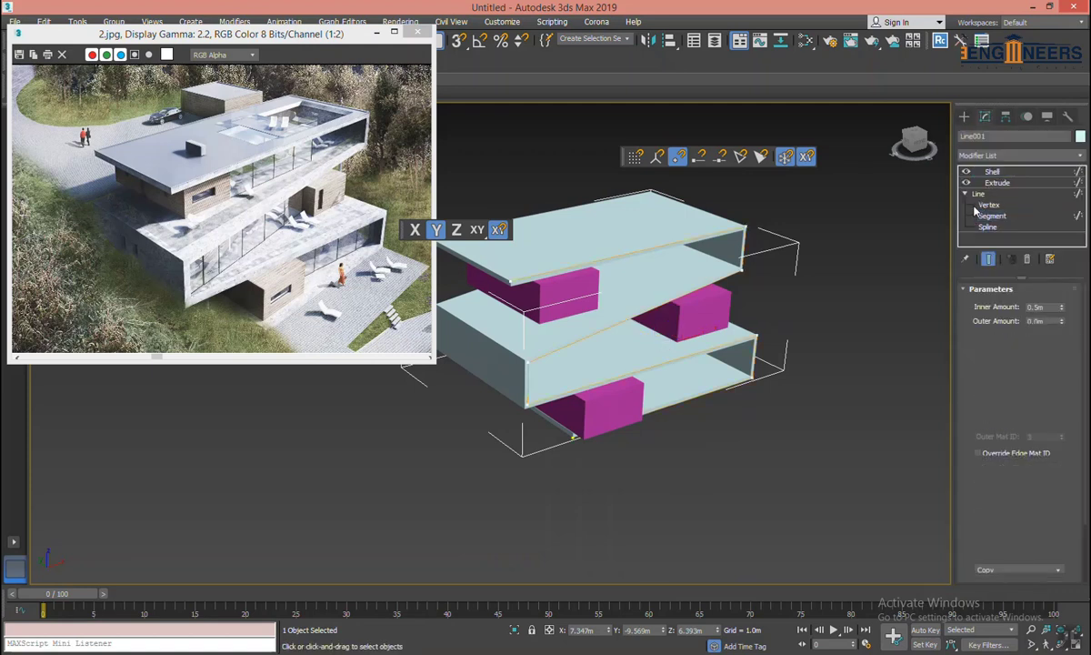
pyautogui.click(559, 431)
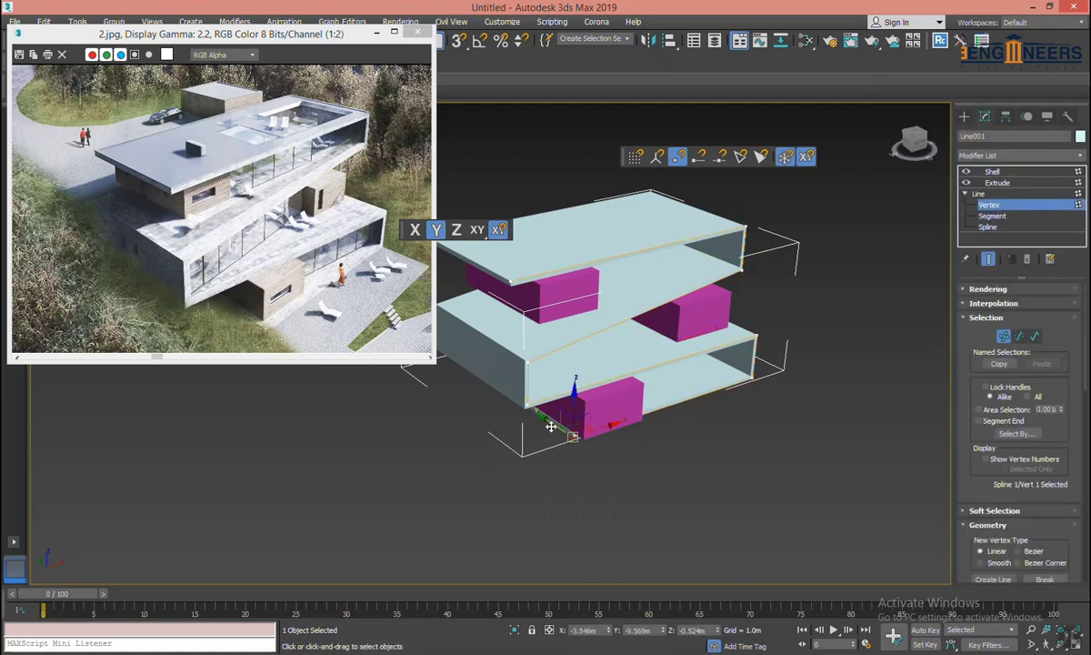
pyautogui.moveTo(550, 427); pyautogui.dragTo(596, 452)
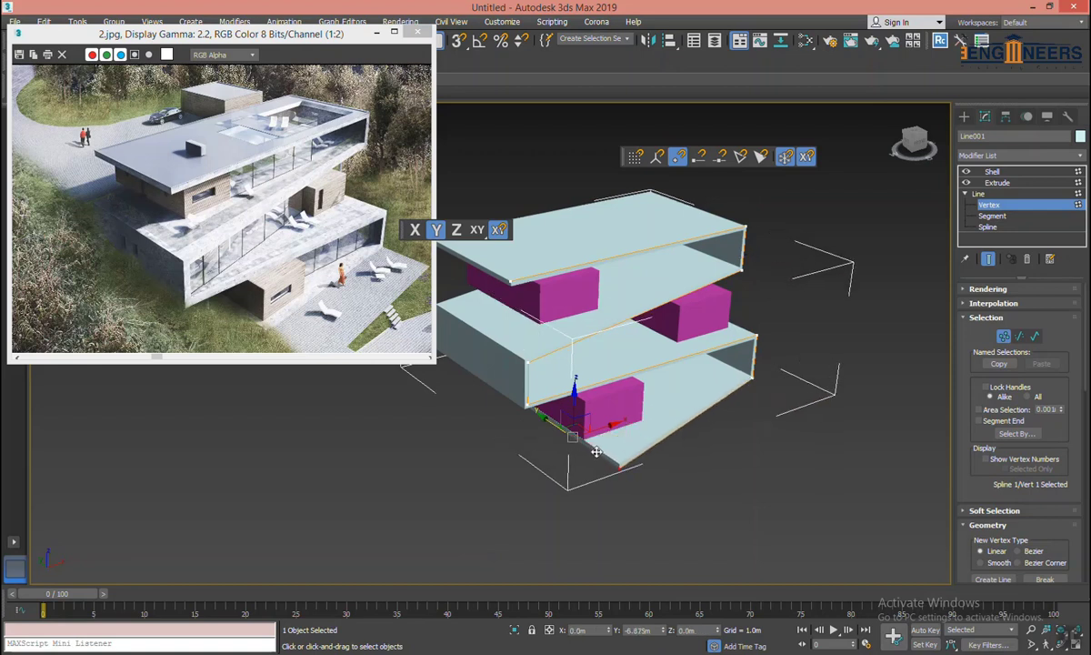
pyautogui.moveTo(596, 452); pyautogui.dragTo(591, 448)
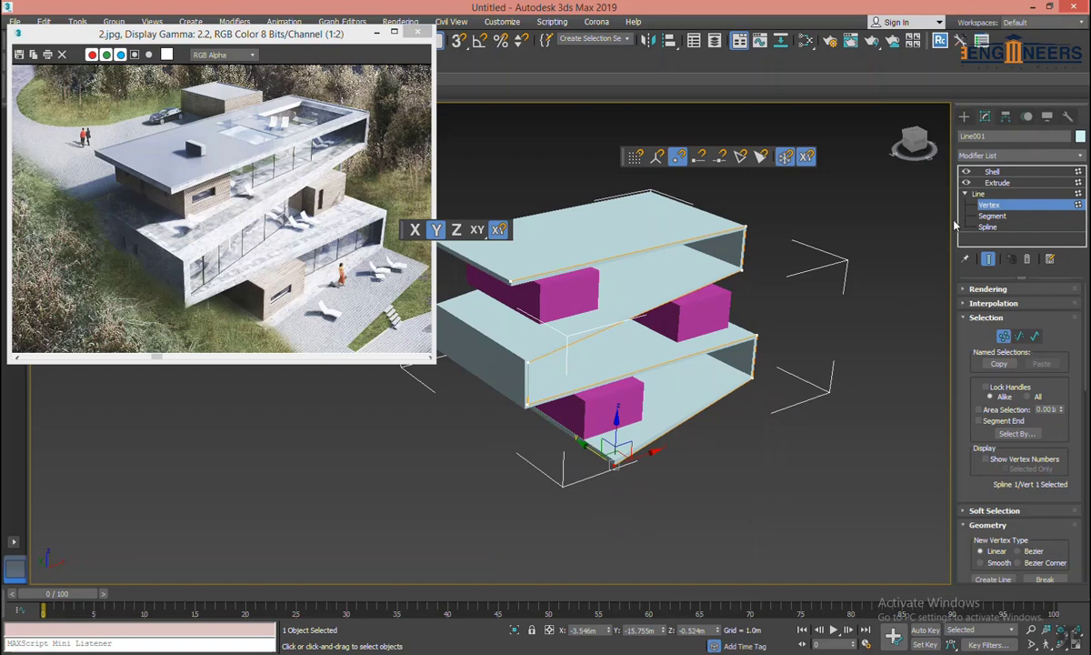
pyautogui.click(657, 314)
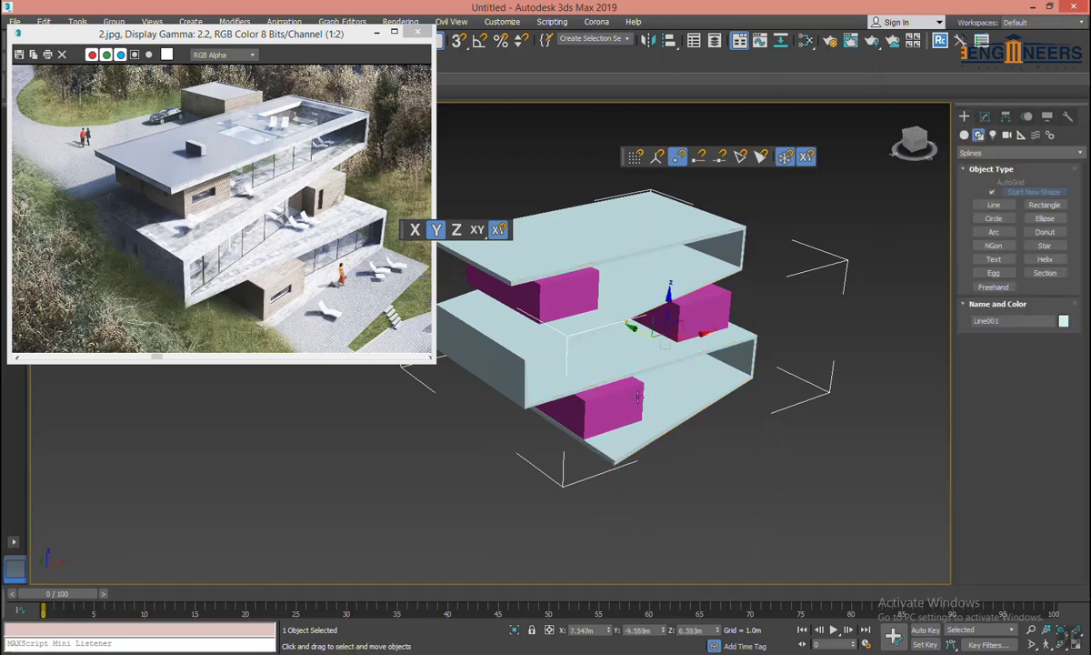
# Shift the lower magenta box Box001 along Y to line up with the slab.
pyautogui.click(573, 427)
pyautogui.moveTo(553, 392)
pyautogui.mouseDown()
pyautogui.moveTo(569, 409)
pyautogui.moveTo(565, 398)
pyautogui.mouseUp()
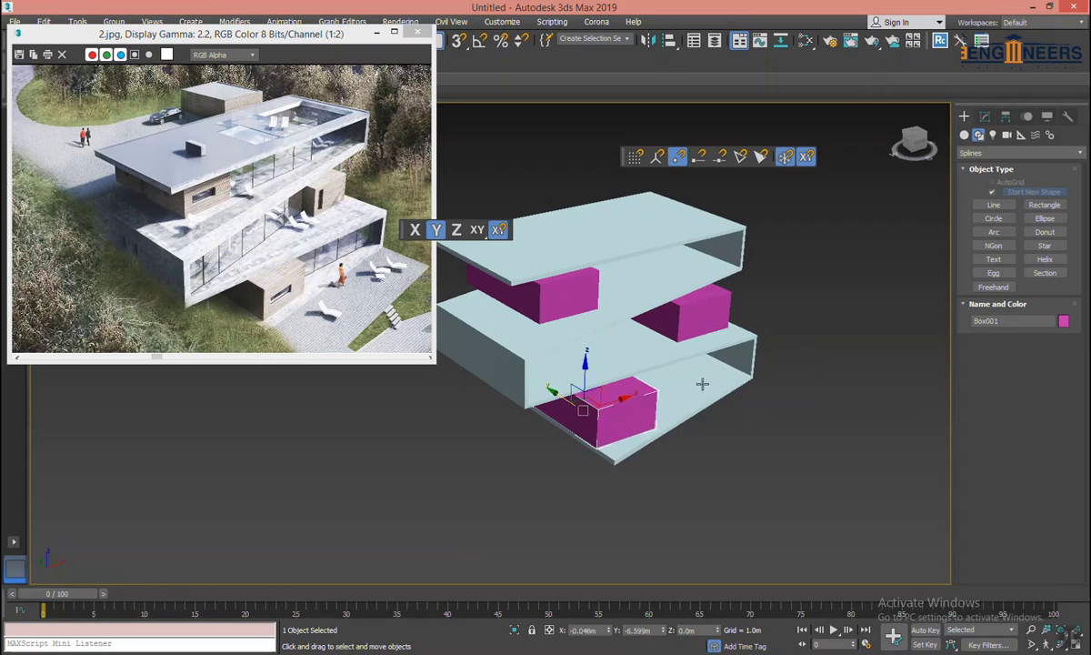
pyautogui.click(664, 357)
# Nudge a lower-slab corner vertex to refine the slab edge, then exit Vertex level.
pyautogui.click(985, 116)
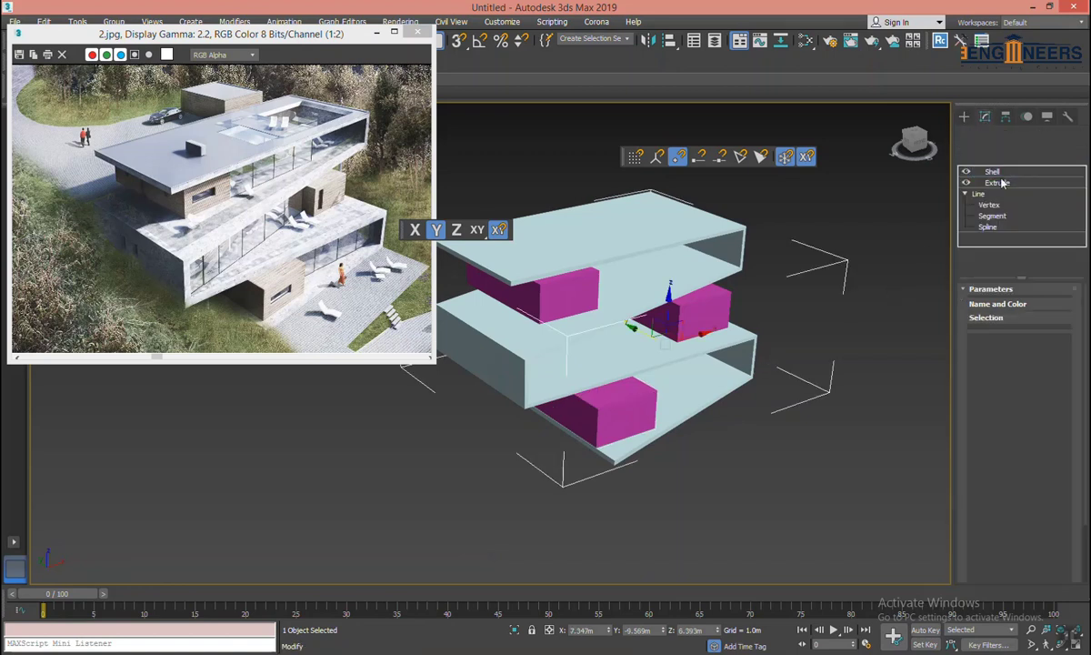
pyautogui.click(988, 205)
pyautogui.click(750, 374)
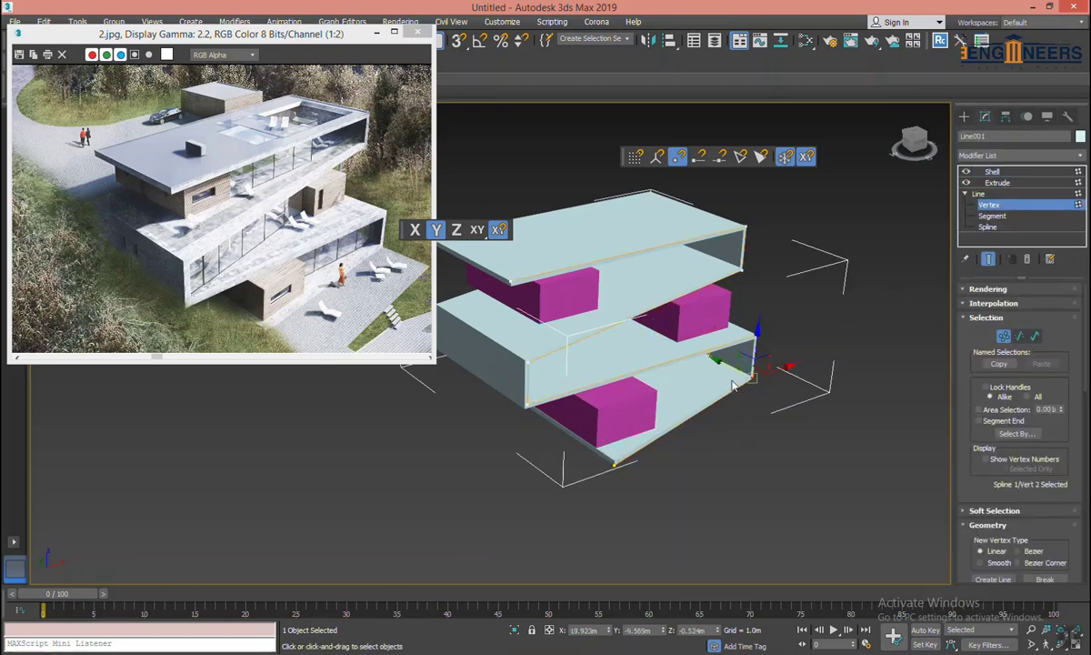
pyautogui.moveTo(738, 381); pyautogui.dragTo(743, 377)
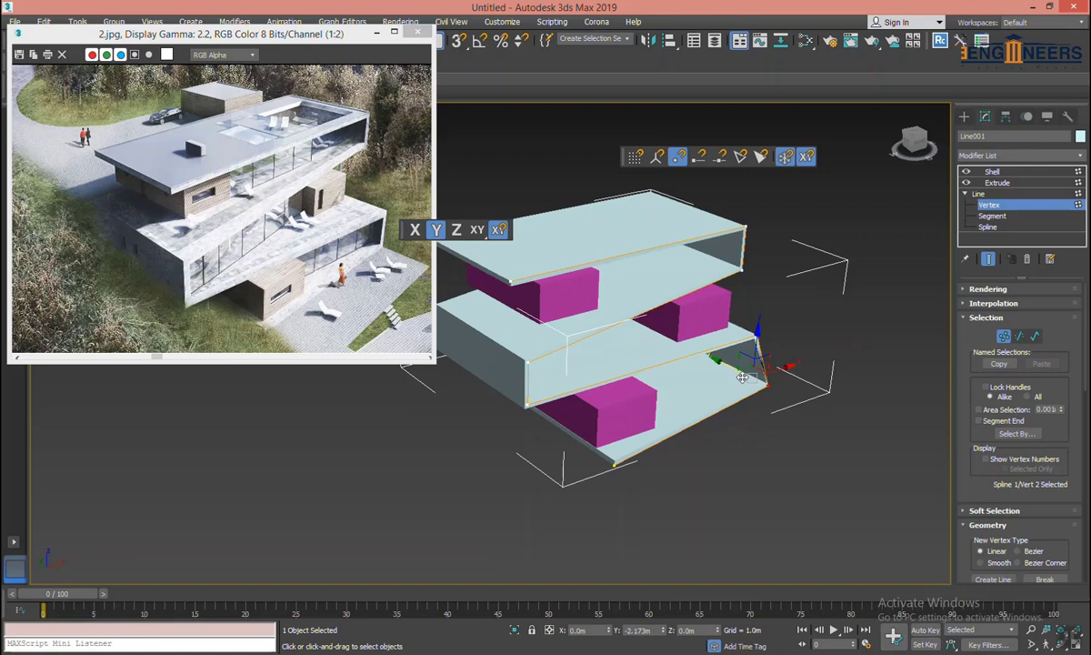
pyautogui.moveTo(743, 376); pyautogui.dragTo(744, 376)
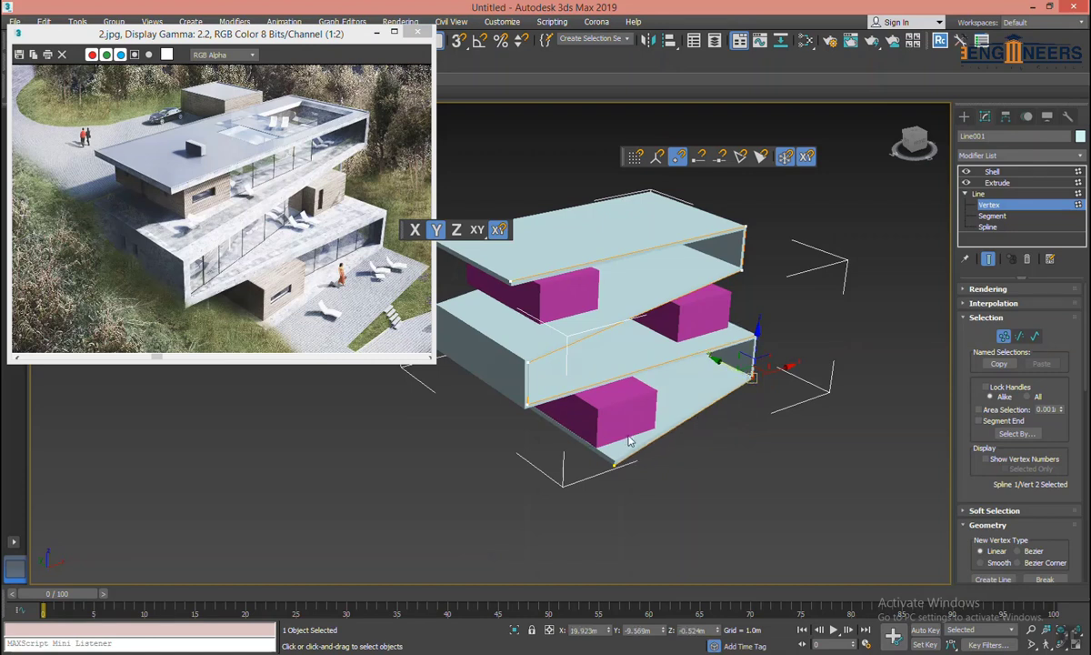
pyautogui.click(1004, 207)
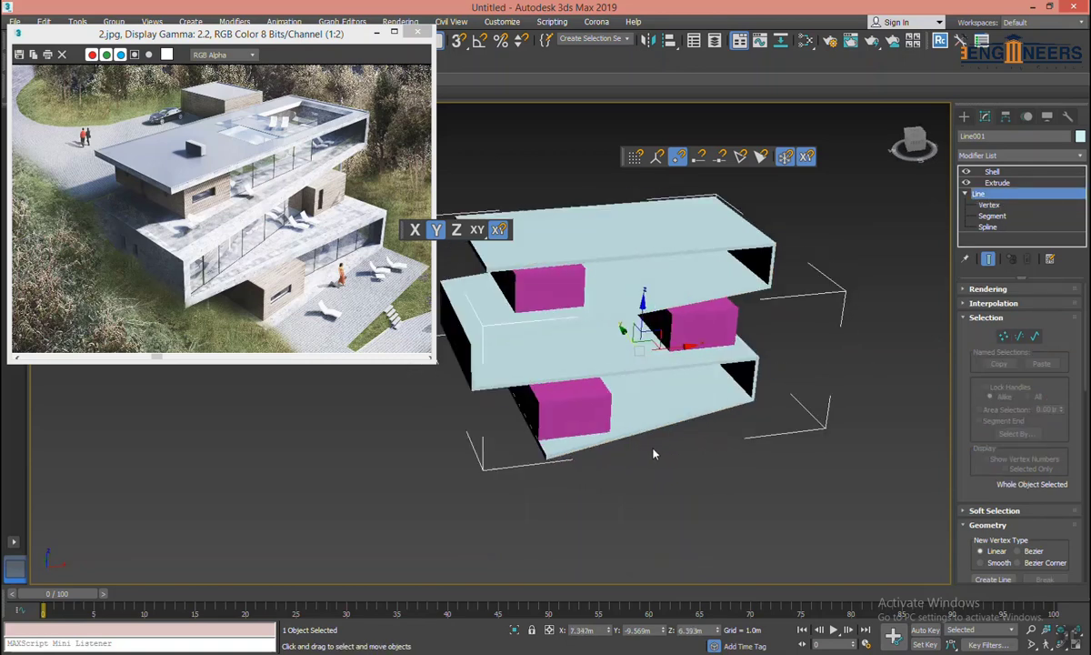
pyautogui.moveTo(694, 445)
pyautogui.keyDown('alt'); pyautogui.mouseDown(button='middle')
pyautogui.moveTo(652, 445)
pyautogui.moveTo(616, 403)
pyautogui.mouseUp(button='middle'); pyautogui.keyUp('alt')
pyautogui.scroll(3, 634, 394)
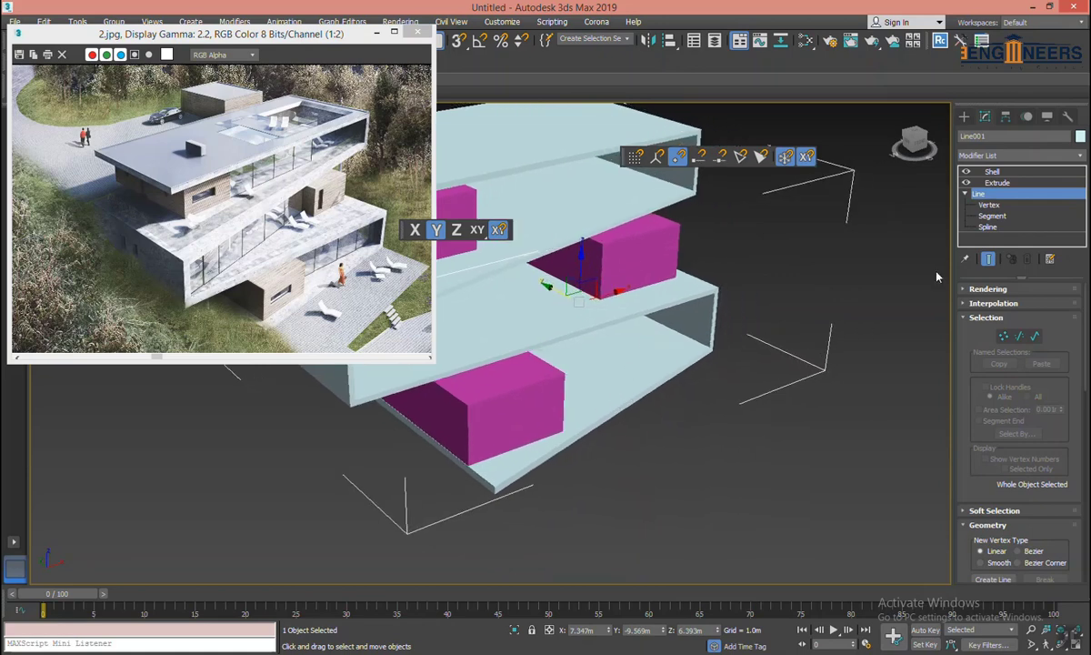
# Draw a straight line across the top slab, then undo the misplaced line.
pyautogui.click(964, 116)
pyautogui.click(994, 205)
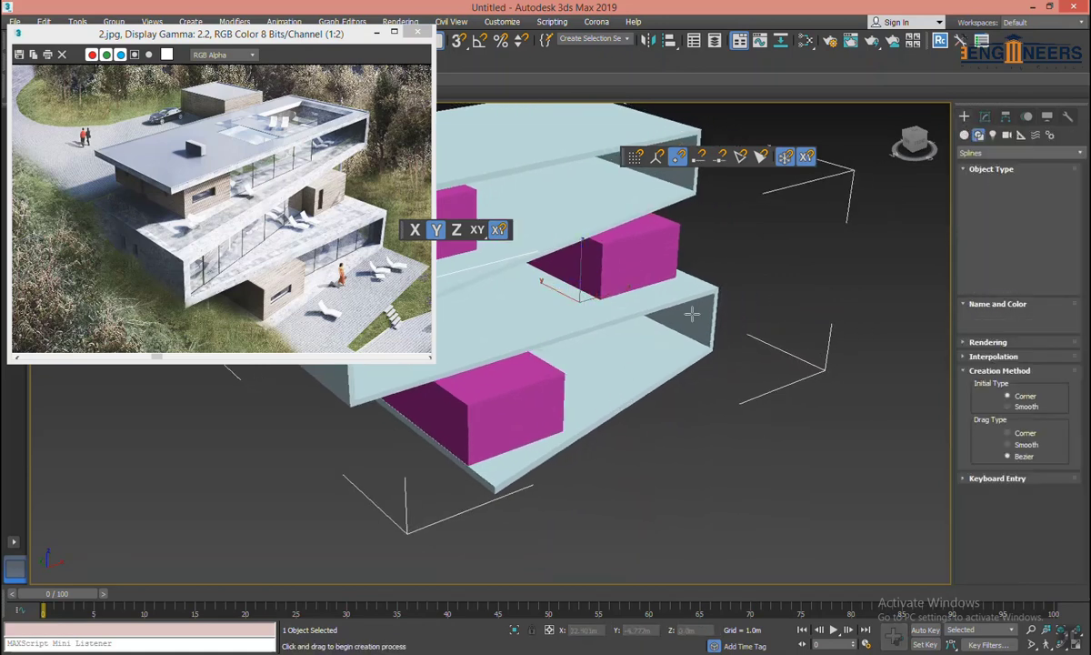
pyautogui.moveTo(718, 364)
pyautogui.keyDown('alt'); pyautogui.mouseDown(button='middle')
pyautogui.moveTo(771, 361)
pyautogui.moveTo(767, 385)
pyautogui.mouseUp(button='middle'); pyautogui.keyUp('alt')
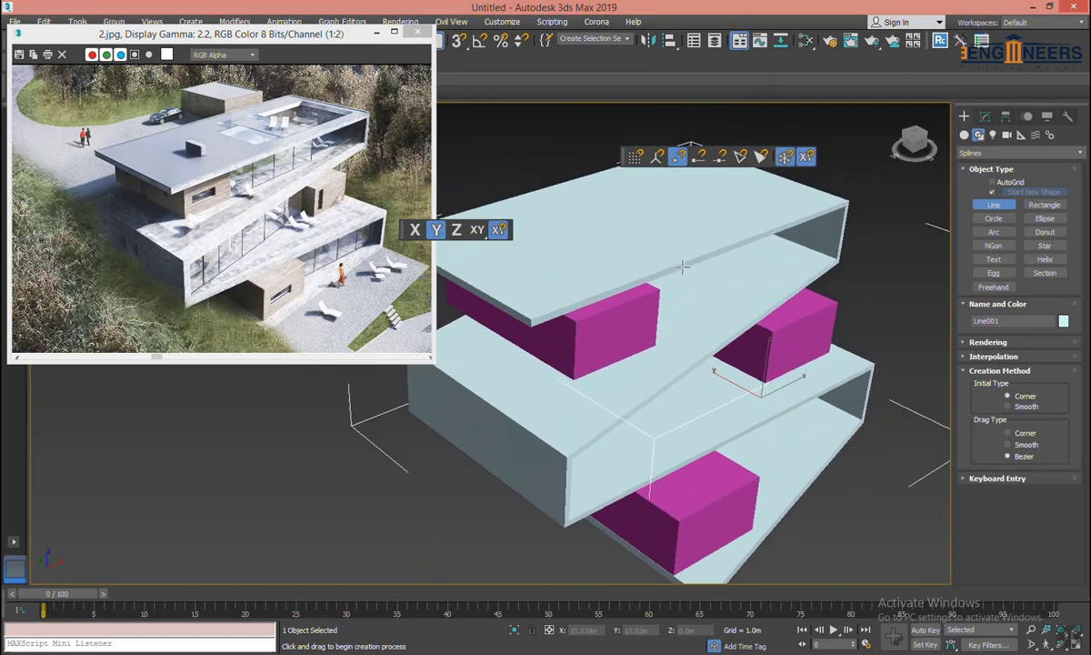
pyautogui.keyDown('alt'); pyautogui.moveTo(782, 265); pyautogui.dragTo(773, 282, button='middle'); pyautogui.keyUp('alt')
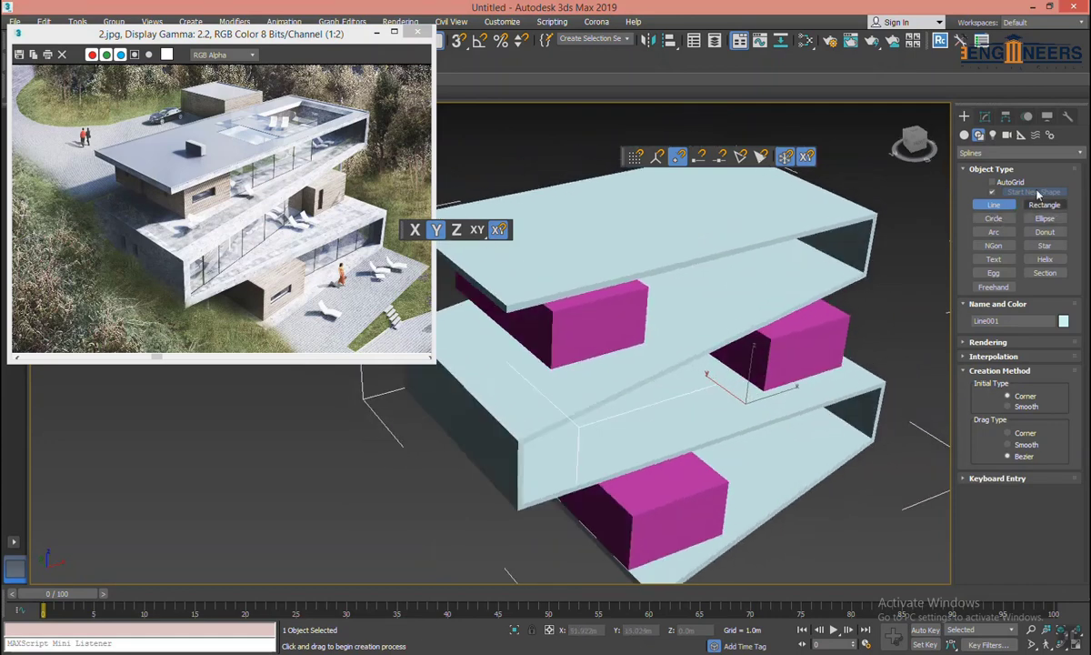
pyautogui.scroll(3, 812, 248)
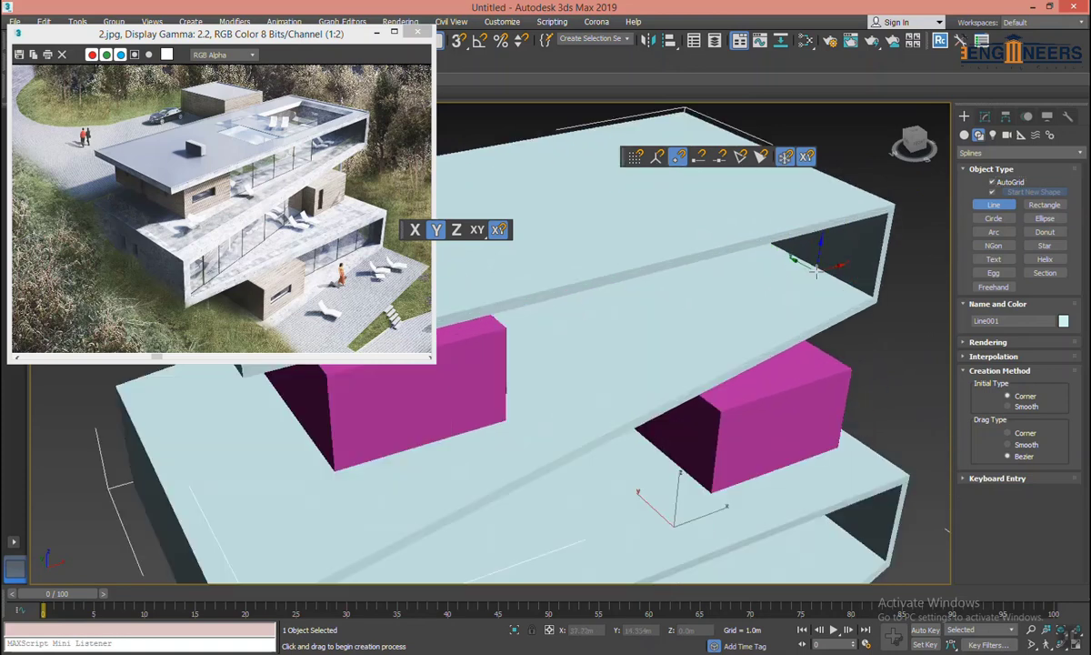
pyautogui.click(817, 270)
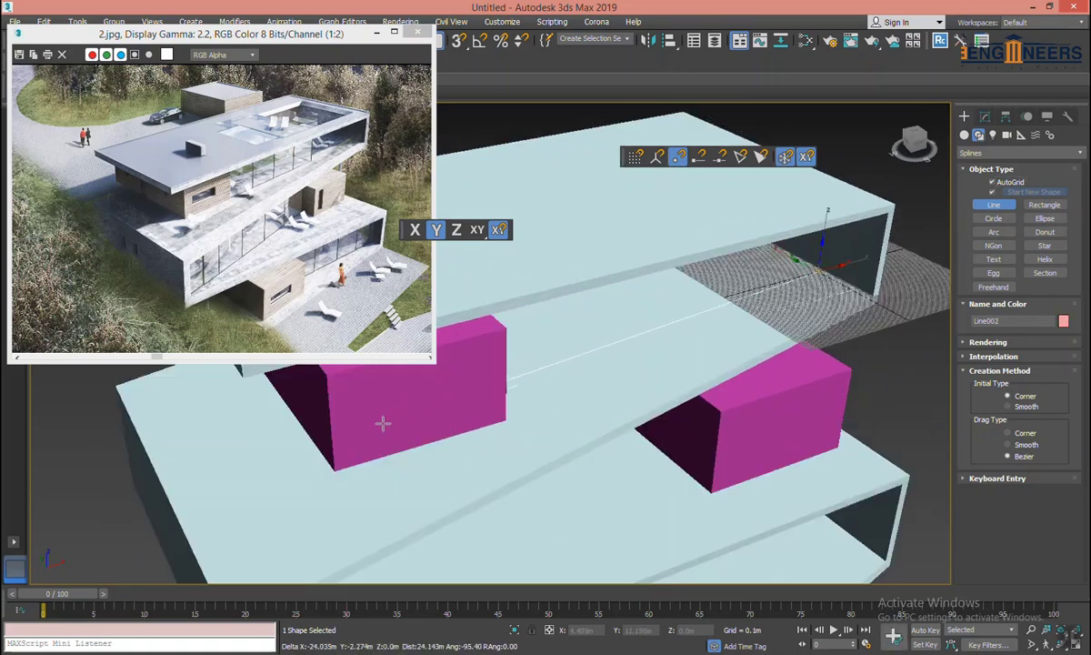
pyautogui.click(498, 402)
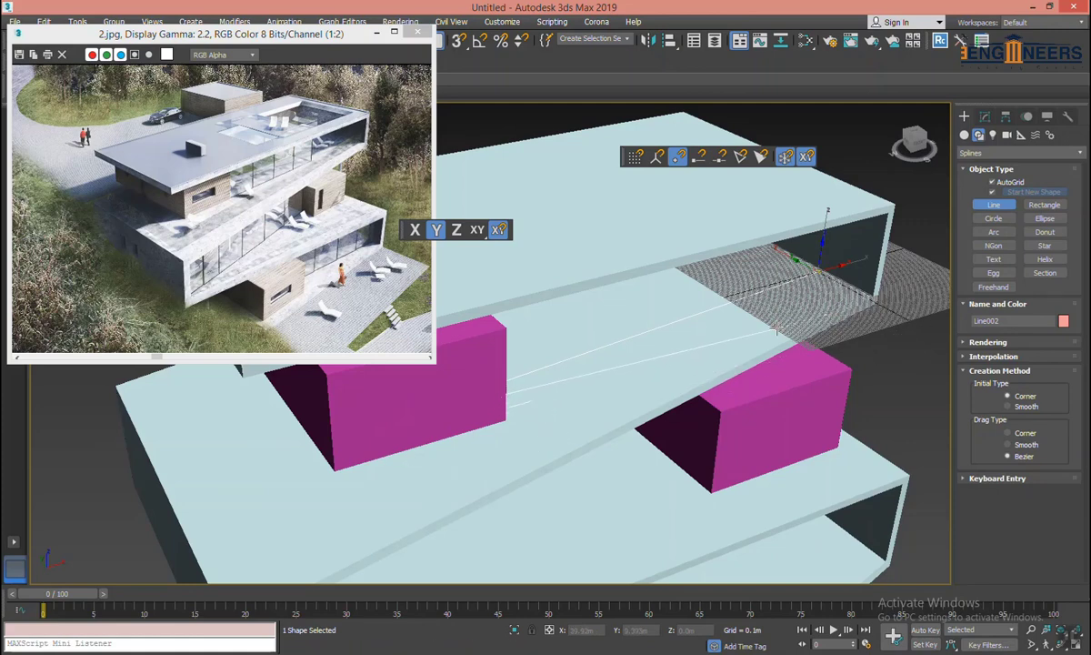
pyautogui.rightClick(728, 304)
pyautogui.hotkey('ctrl', 'z')
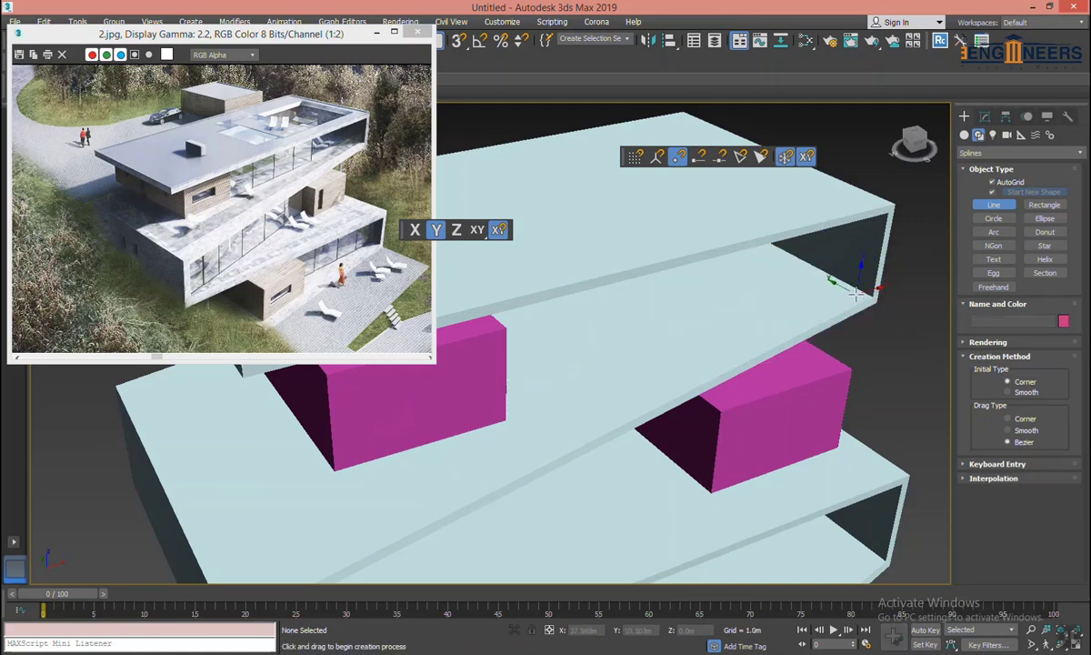
# Draw Line002 from the slab corner and move it along Y toward the opening.
pyautogui.click(855, 291)
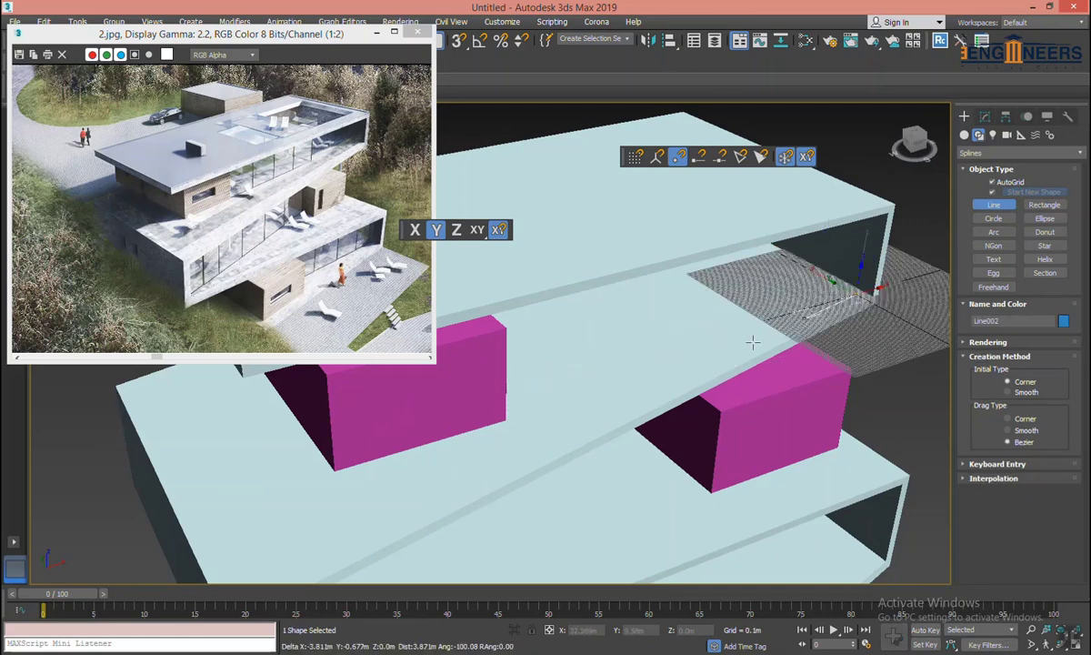
pyautogui.rightClick(488, 468)
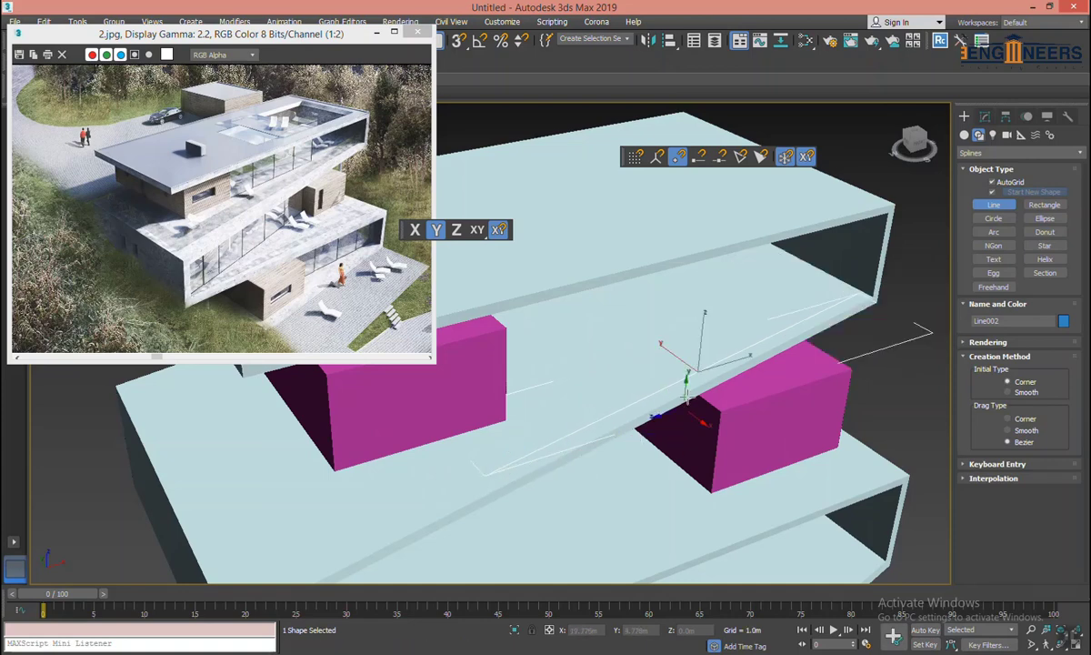
pyautogui.moveTo(673, 356)
pyautogui.mouseDown()
pyautogui.moveTo(648, 325)
pyautogui.moveTo(672, 315)
pyautogui.mouseUp()
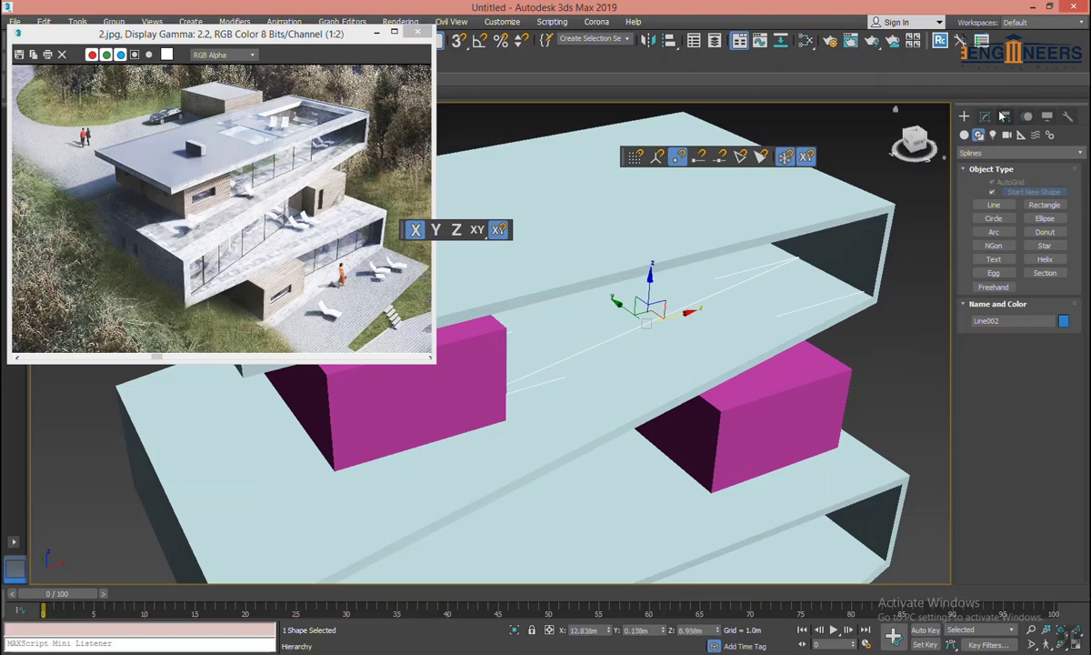
pyautogui.click(985, 117)
# Extrude Line002 into a wall, trying 4.0m and 5.0m before settling on 4.5m.
pyautogui.click(1000, 156)
pyautogui.write('e')
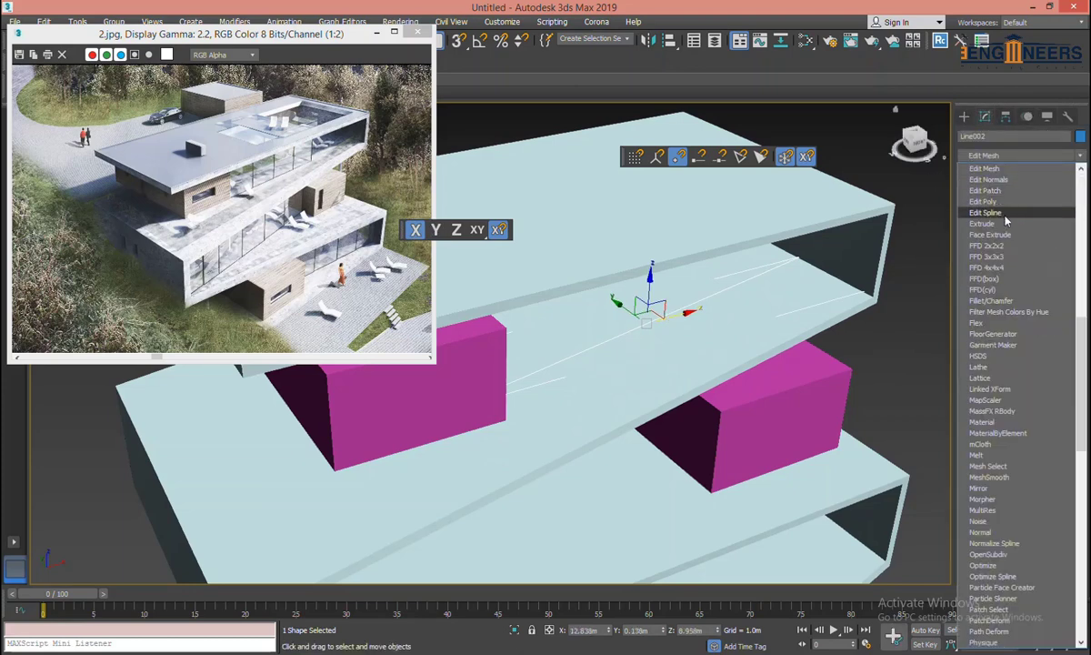
pyautogui.click(996, 224)
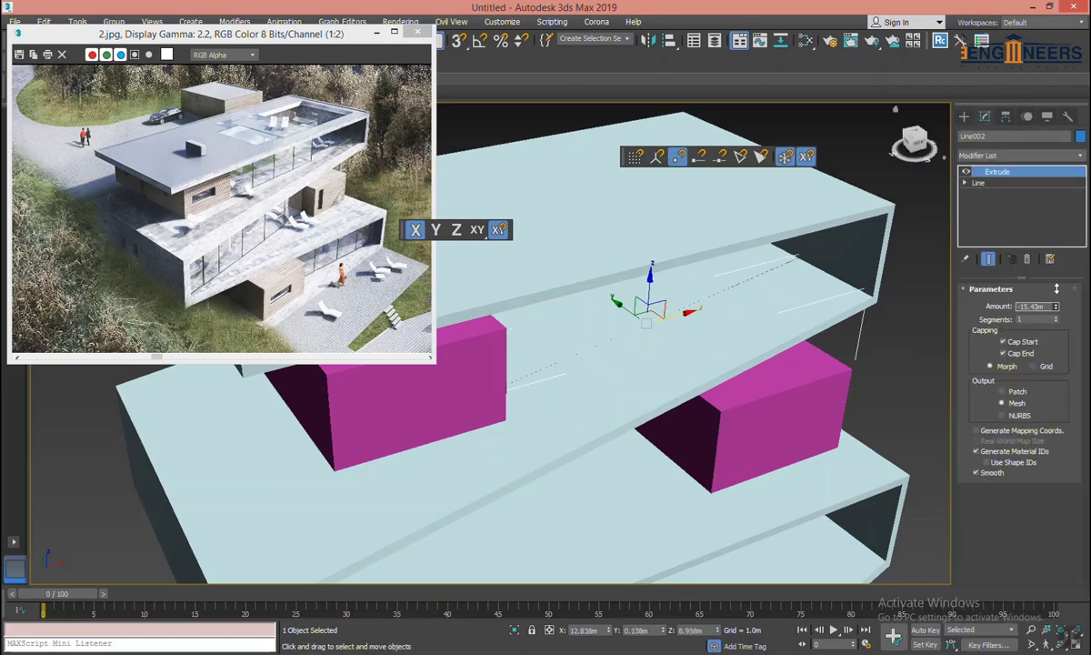
pyautogui.moveTo(36, 457); pyautogui.dragTo(517, 275)
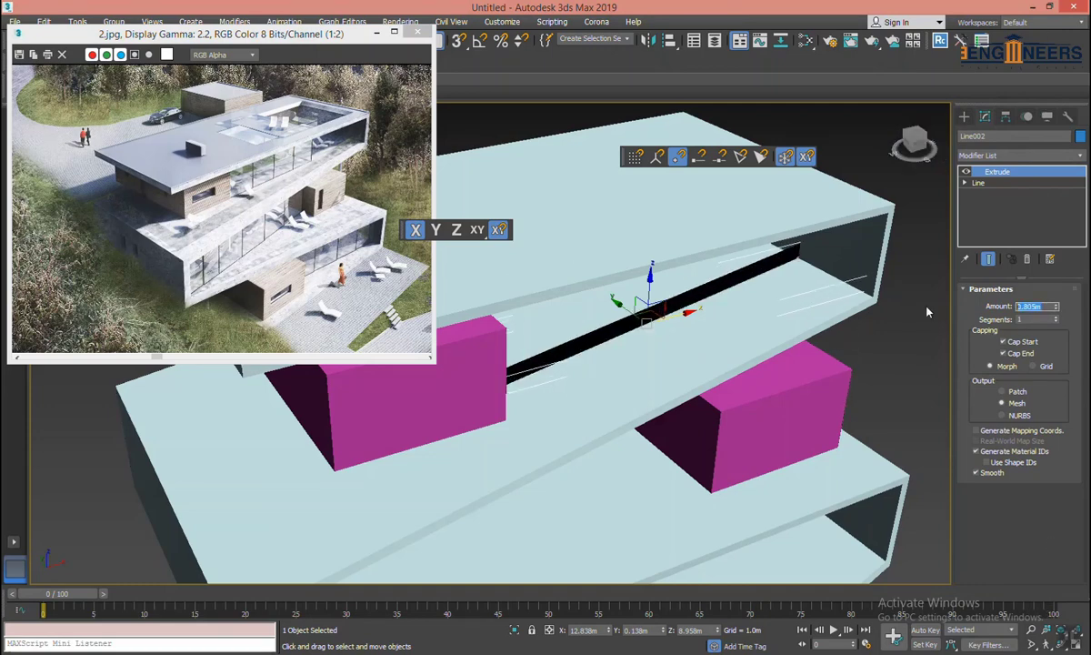
pyautogui.write('4')
pyautogui.press('Return')
pyautogui.moveTo(931, 319)
pyautogui.keyDown('alt'); pyautogui.mouseDown(button='middle')
pyautogui.moveTo(628, 297)
pyautogui.moveTo(621, 312)
pyautogui.mouseUp(button='middle'); pyautogui.keyUp('alt')
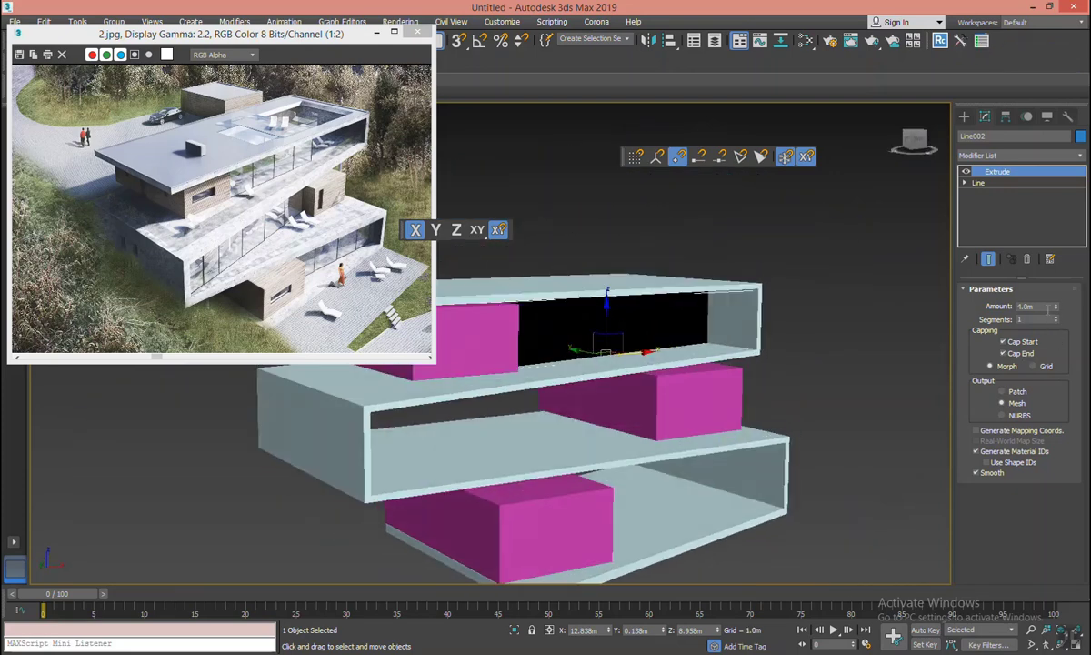
pyautogui.write('5')
pyautogui.press('Return')
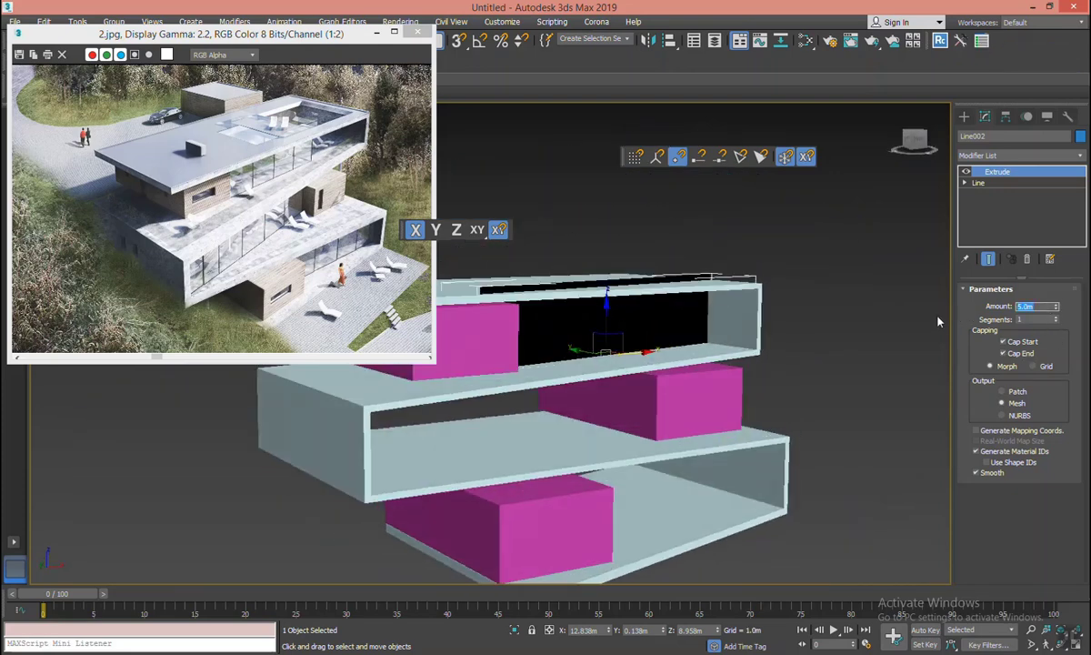
pyautogui.write('4.5')
pyautogui.press('Return')
pyautogui.moveTo(628, 305); pyautogui.dragTo(639, 316, button='middle')
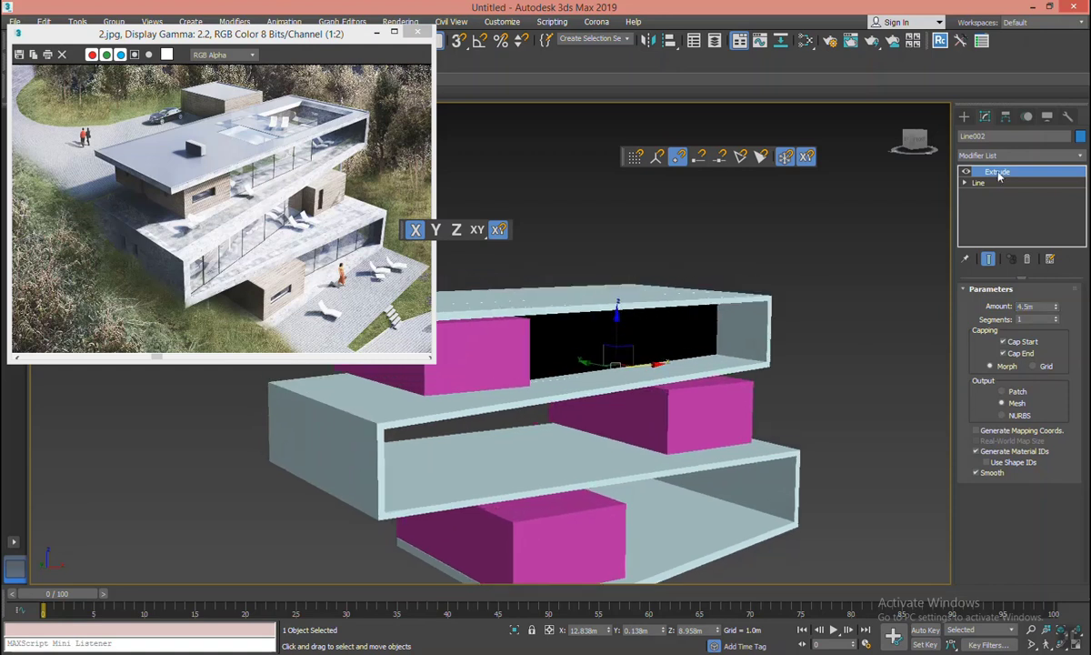
# Select Line002's base segment with Show End Result on, and isolate the wall.
pyautogui.click(964, 183)
pyautogui.click(992, 205)
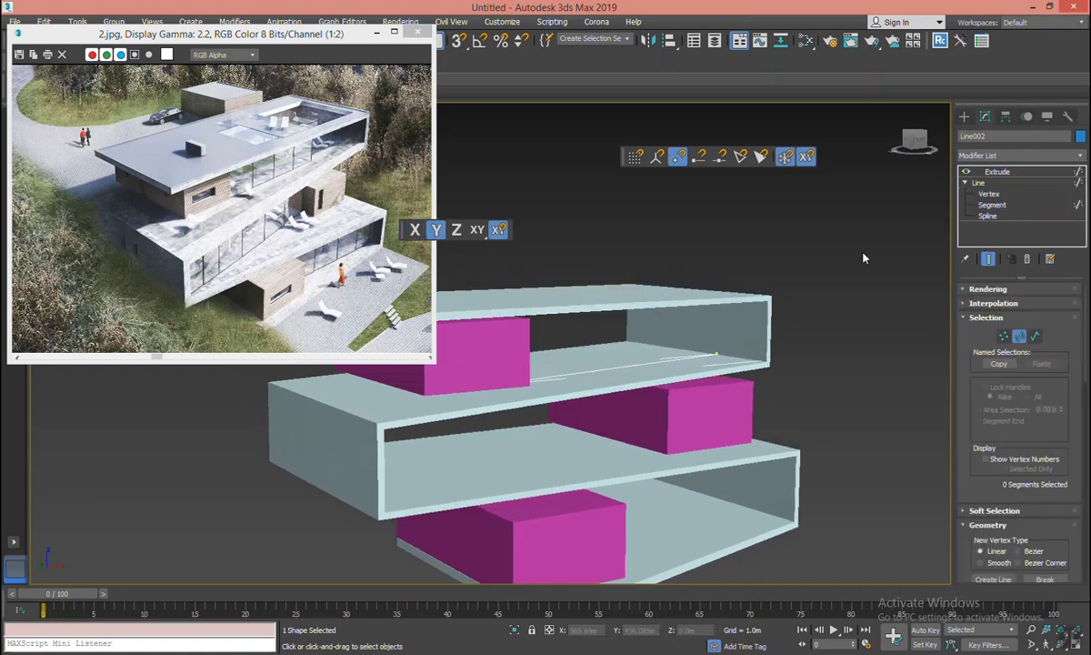
pyautogui.scroll(3, 607, 380)
pyautogui.click(636, 361)
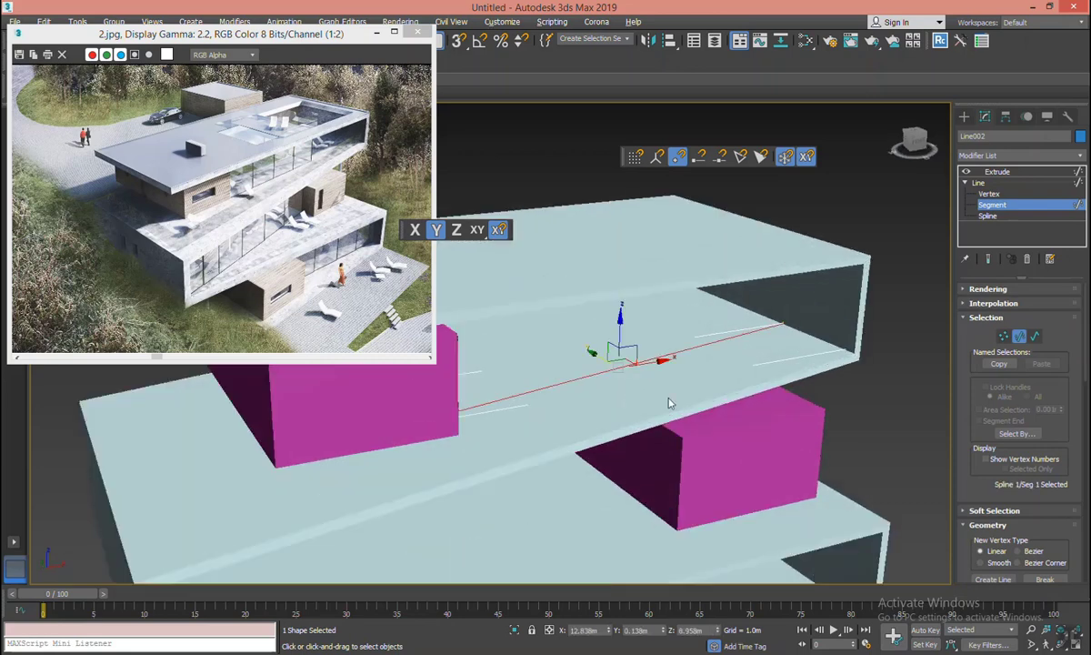
pyautogui.click(991, 260)
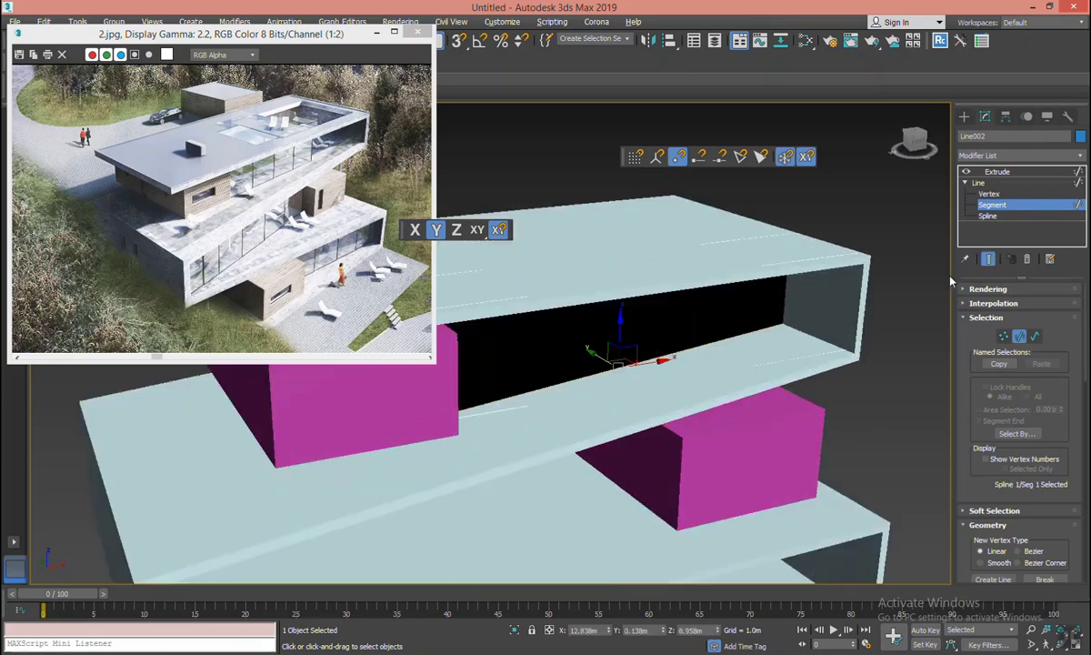
pyautogui.hotkey('alt', 'q')
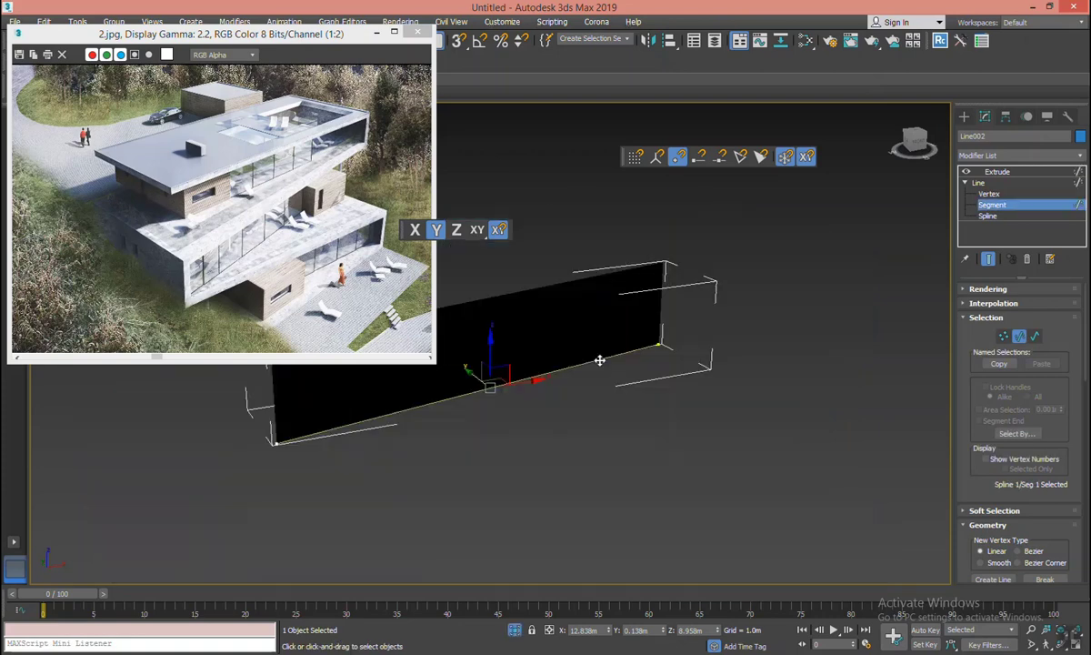
pyautogui.moveTo(600, 360)
pyautogui.keyDown('alt'); pyautogui.mouseDown(button='middle')
pyautogui.moveTo(825, 368)
pyautogui.moveTo(770, 380)
pyautogui.mouseUp(button='middle'); pyautogui.keyUp('alt')
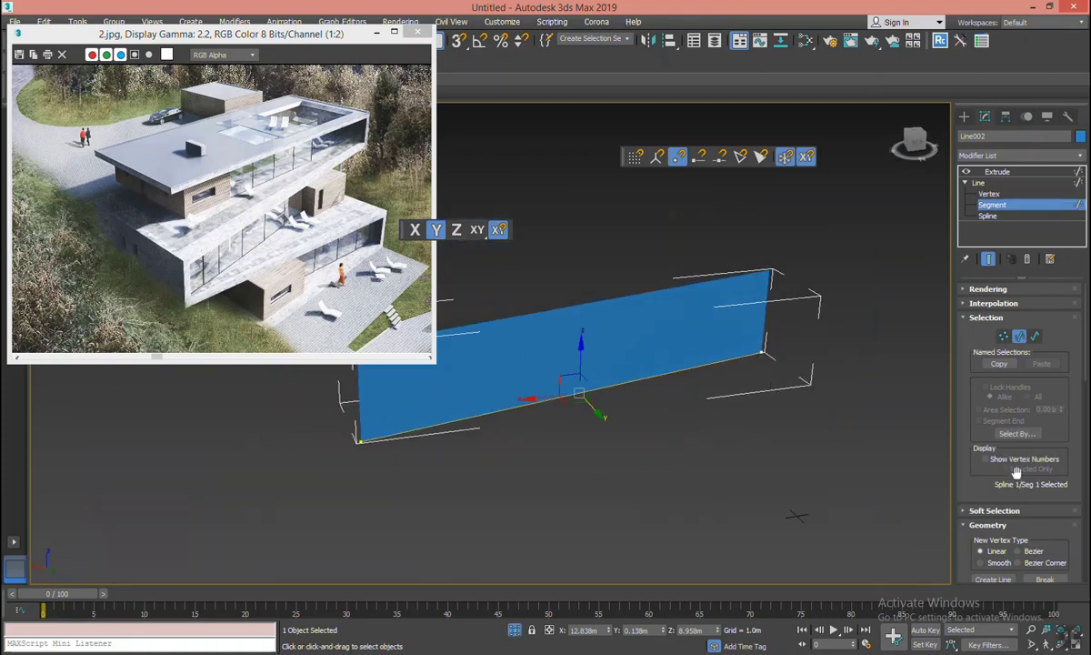
pyautogui.scroll(-3, 1016, 472)
pyautogui.scroll(-3, 1017, 464)
pyautogui.scroll(-3, 1018, 455)
pyautogui.scroll(-3, 1017, 452)
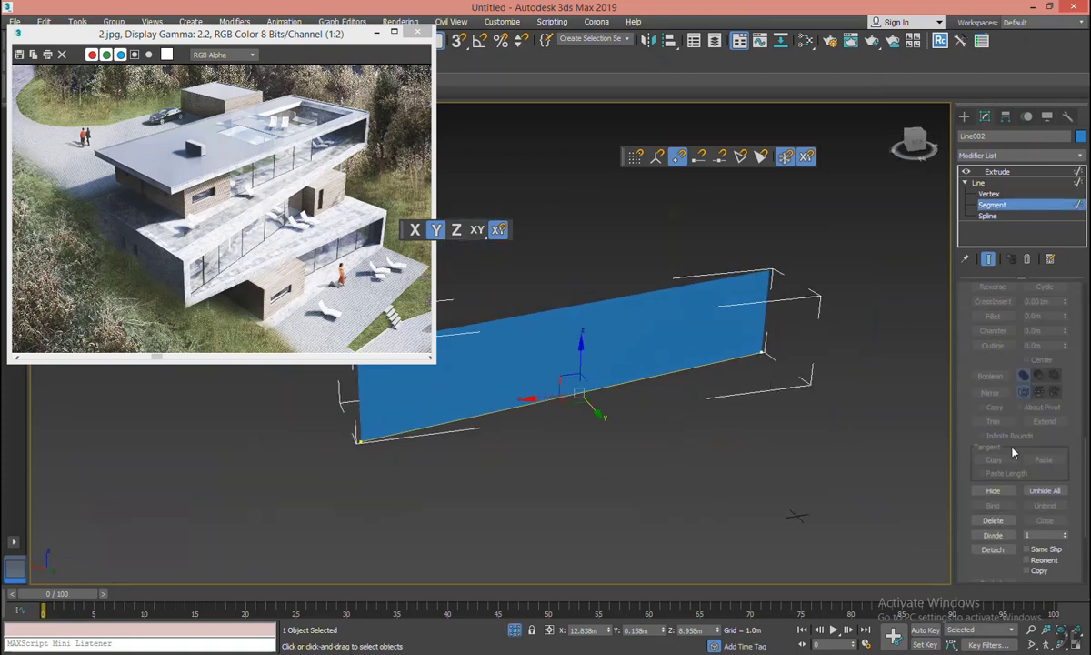
pyautogui.scroll(-3, 1012, 455)
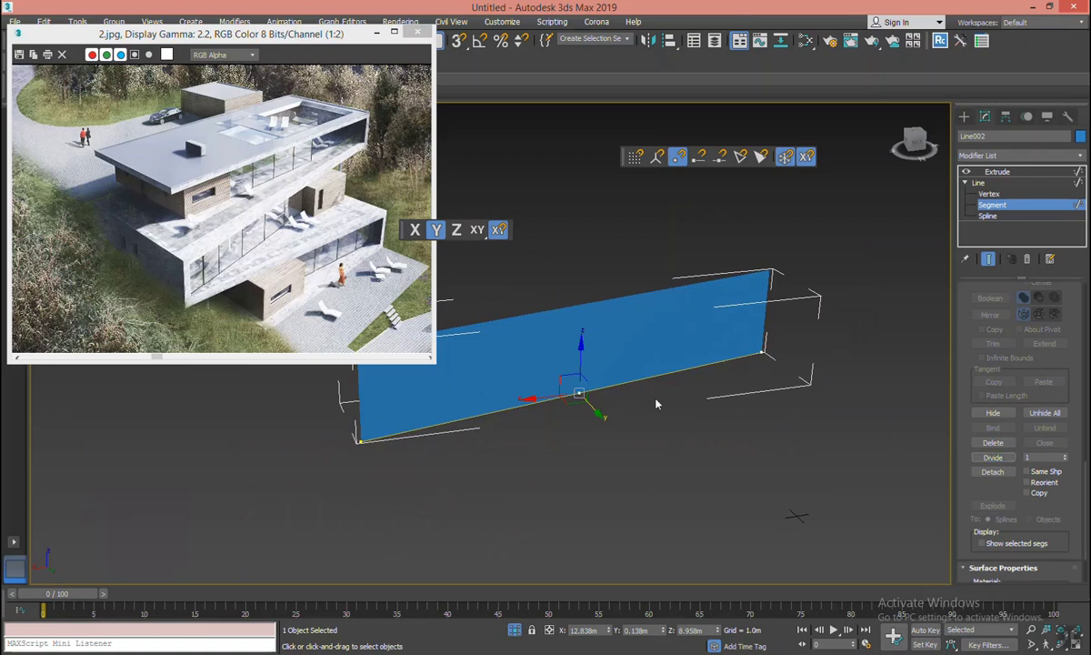
pyautogui.moveTo(580, 392); pyautogui.dragTo(624, 387, button='middle')
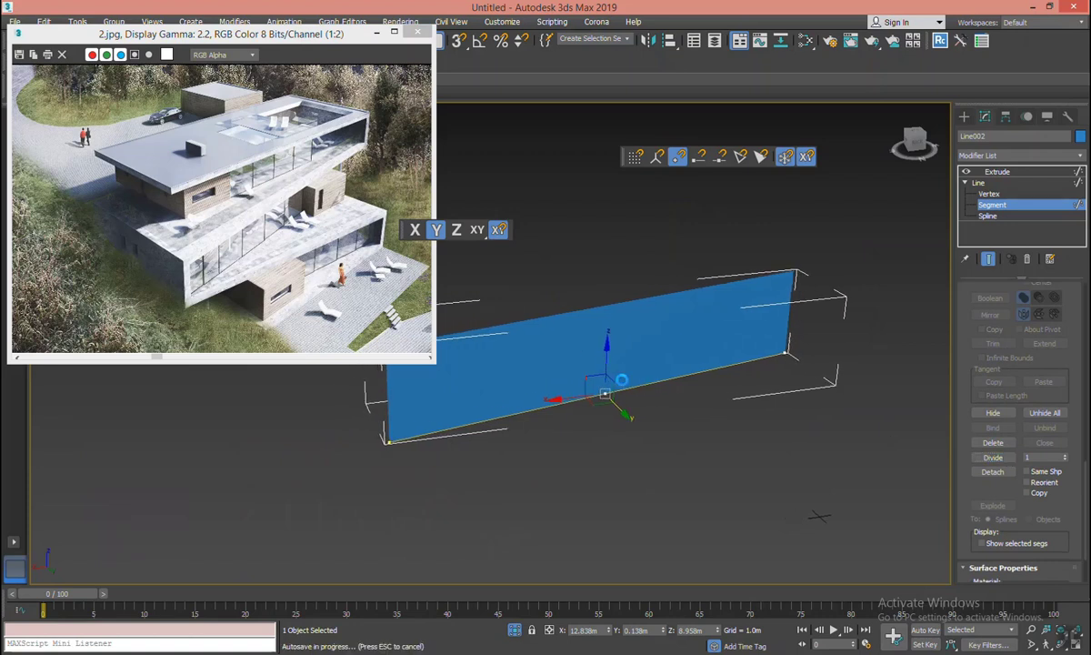
# Divide the segment into 8 parts, end isolation, and return to the Line level.
pyautogui.click(1005, 459)
pyautogui.click(1004, 459)
pyautogui.click(1006, 460)
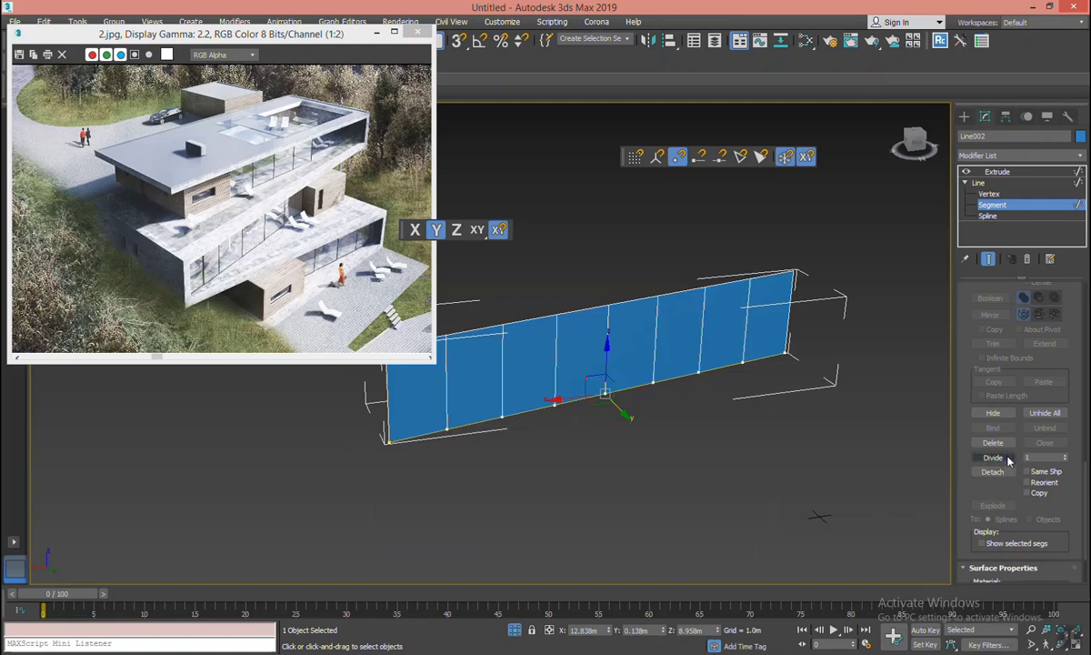
pyautogui.click(515, 629)
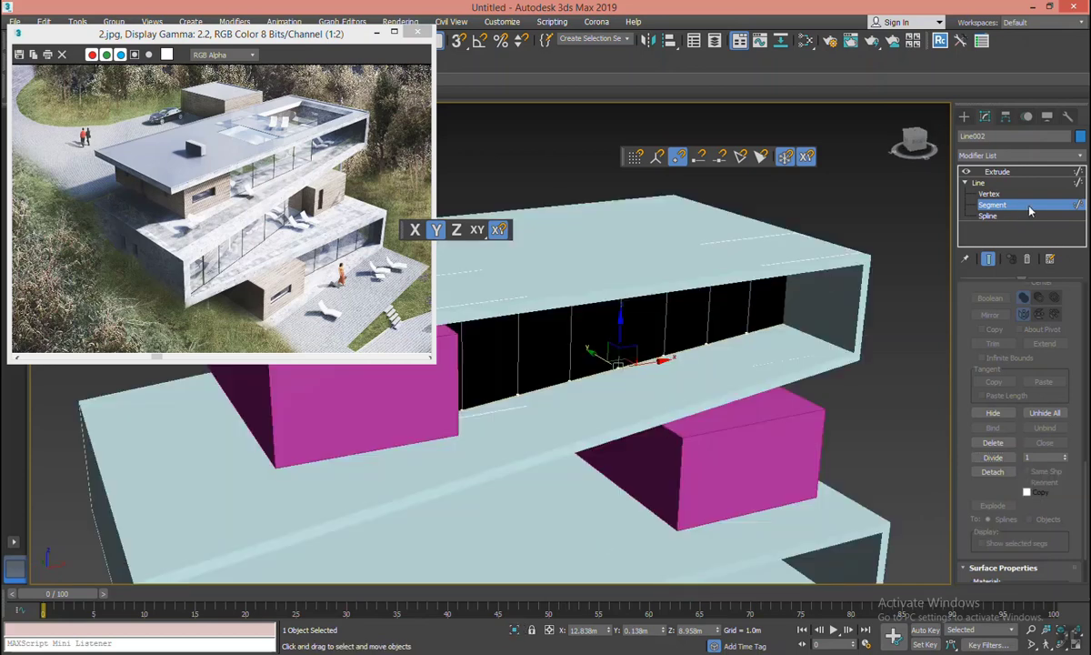
pyautogui.click(1007, 182)
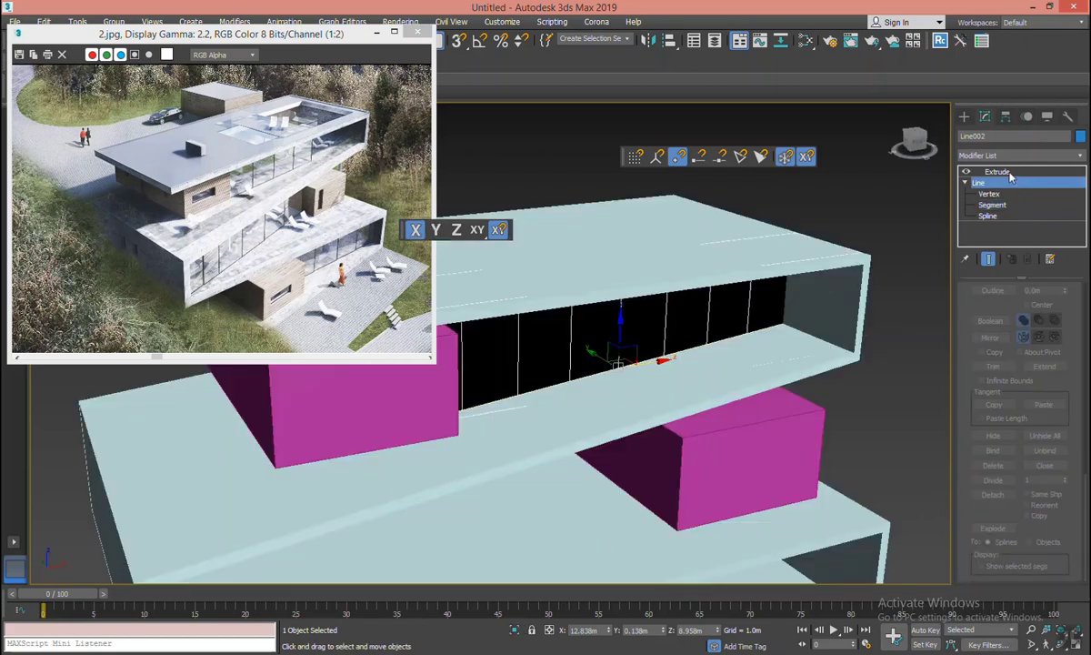
# Add a Lattice with Struts Only from Edges, 0.084m strut radius and 5 sides.
pyautogui.click(1006, 172)
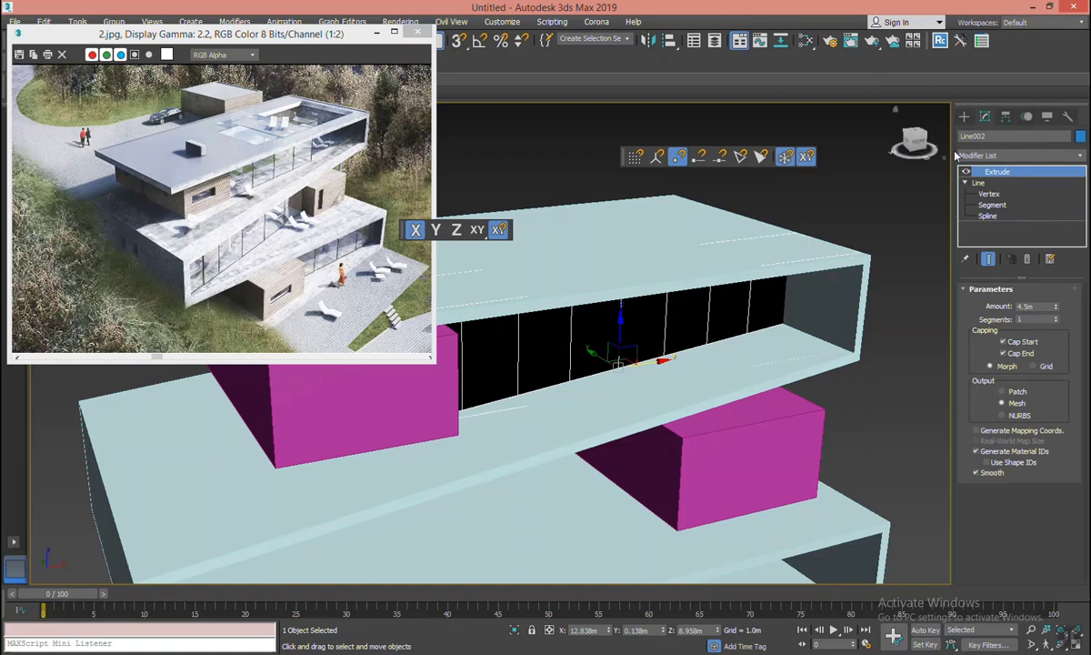
pyautogui.click(1008, 156)
pyautogui.press('l')
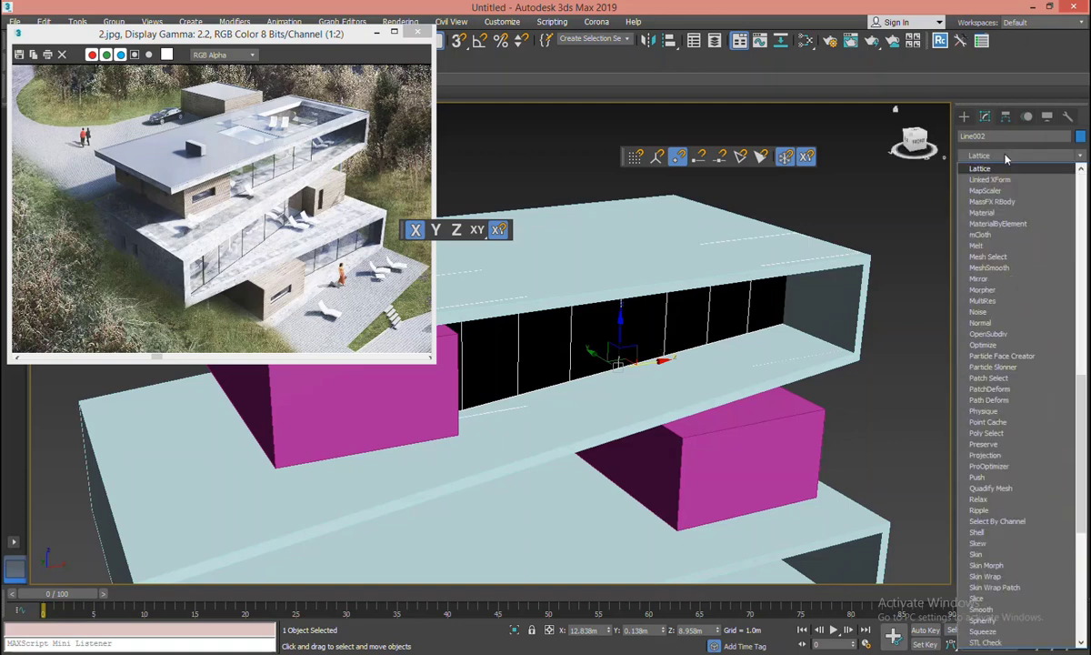
pyautogui.click(1001, 169)
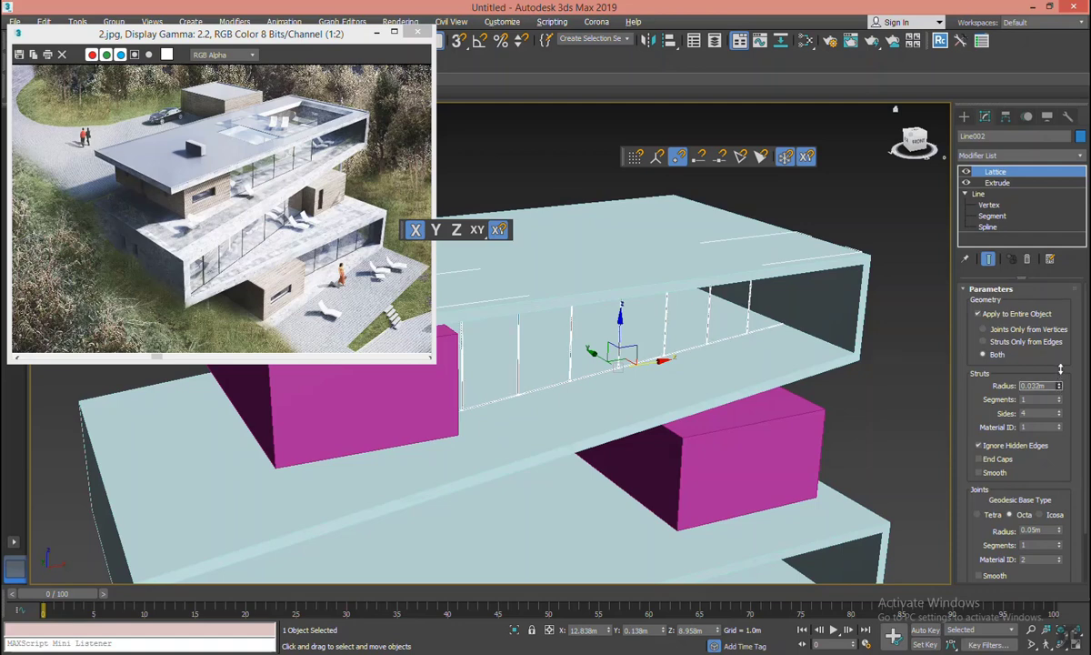
pyautogui.click(1008, 343)
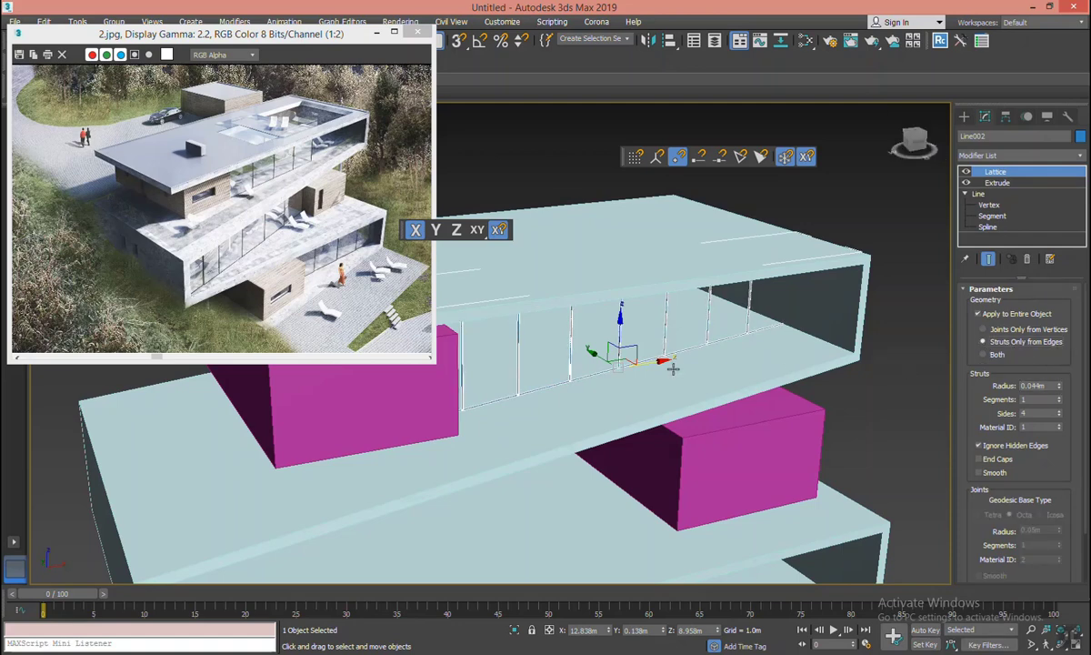
pyautogui.keyDown('alt'); pyautogui.moveTo(691, 300); pyautogui.dragTo(662, 331, button='middle'); pyautogui.keyUp('alt')
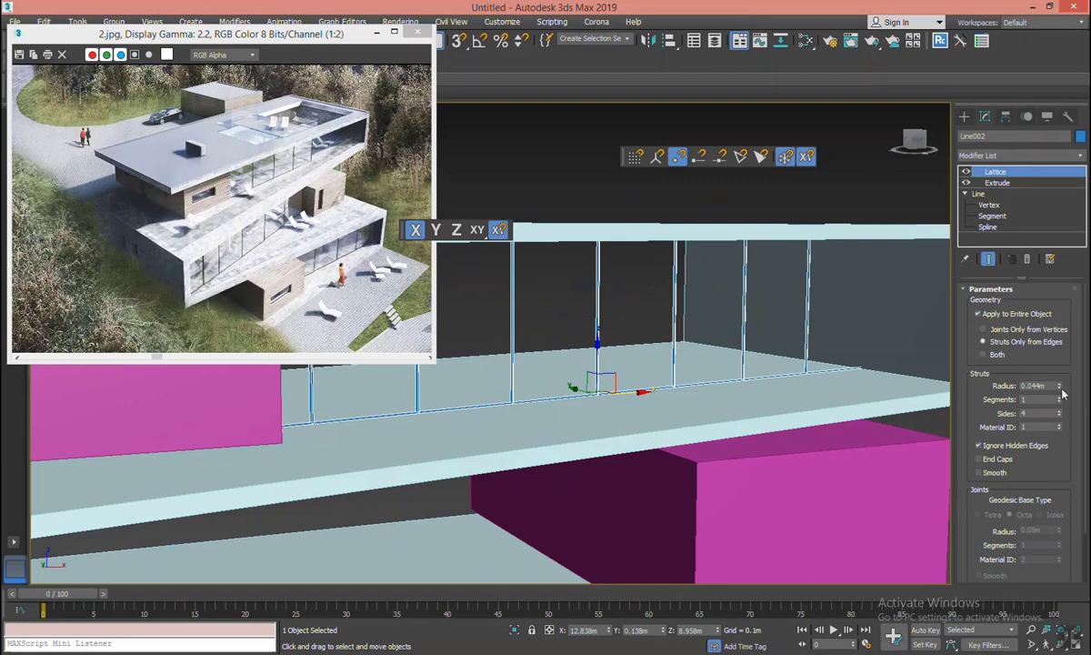
pyautogui.moveTo(1060, 392); pyautogui.dragTo(1060, 388)
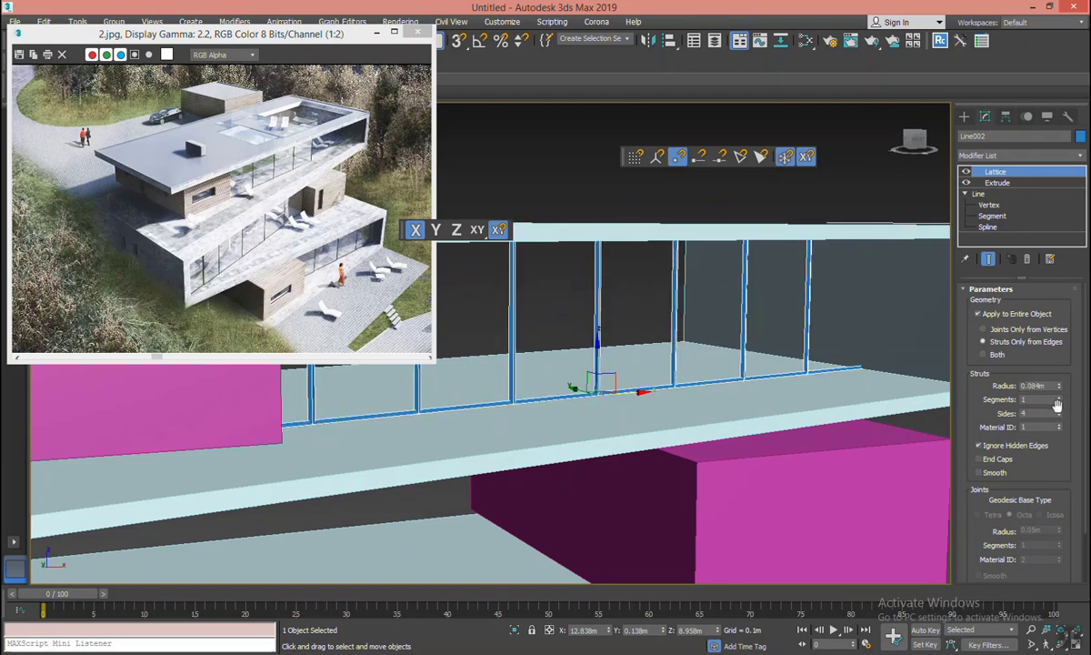
pyautogui.click(1059, 411)
pyautogui.scroll(-3, 763, 385)
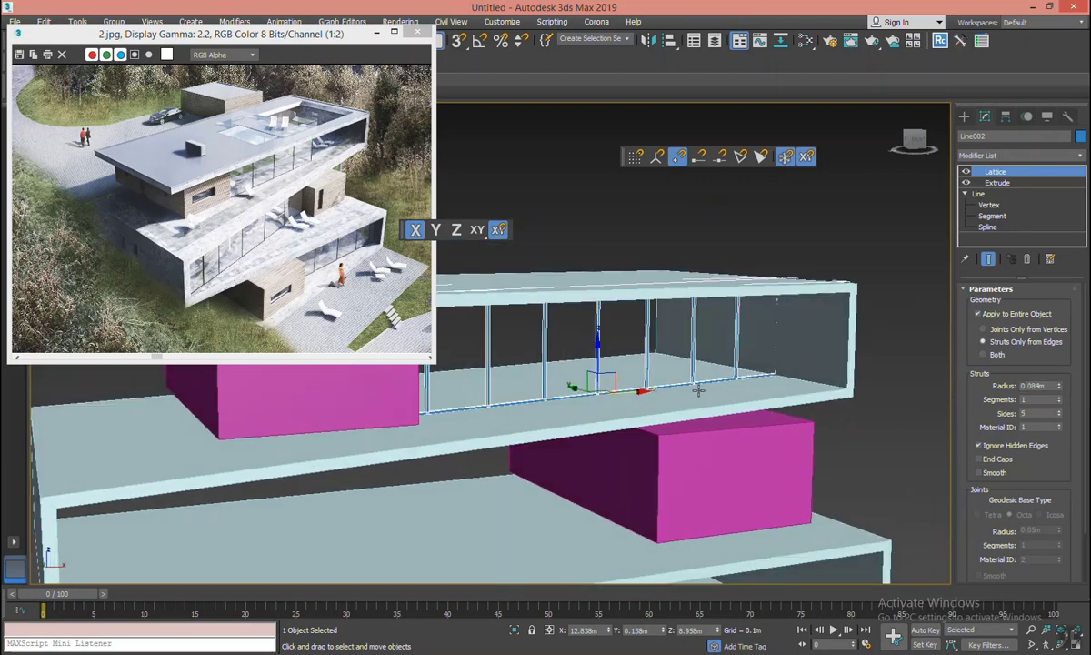
# Copy the glass frame as Line003 and delete its Lattice, keeping the 4.5m Extrude as glass.
pyautogui.hotkey('ctrl', 'v')
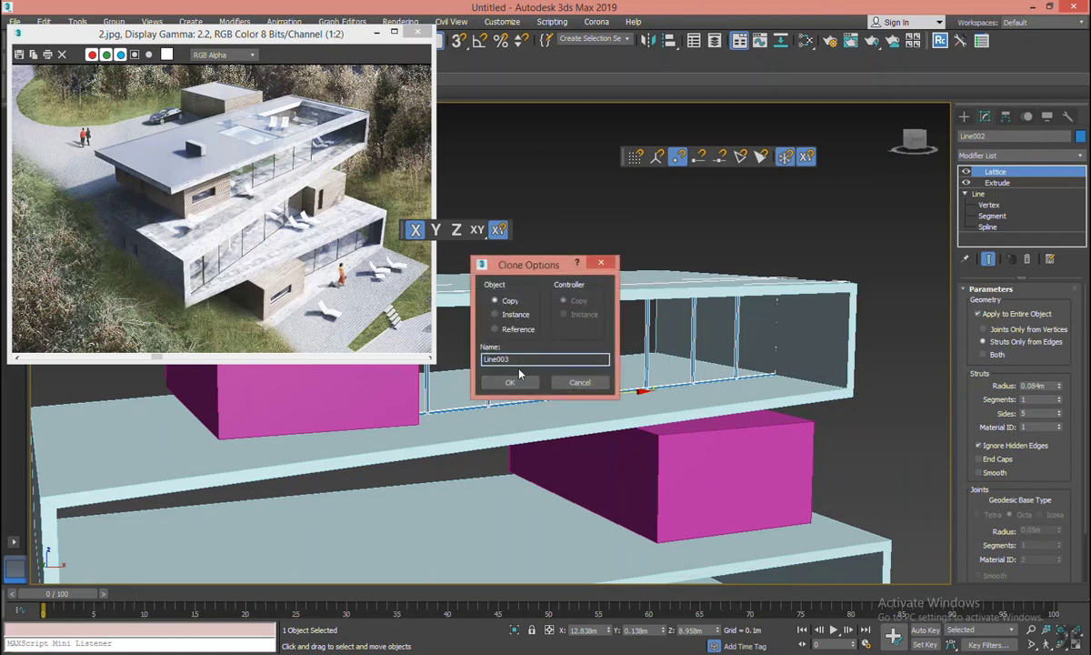
pyautogui.click(514, 381)
pyautogui.click(1026, 262)
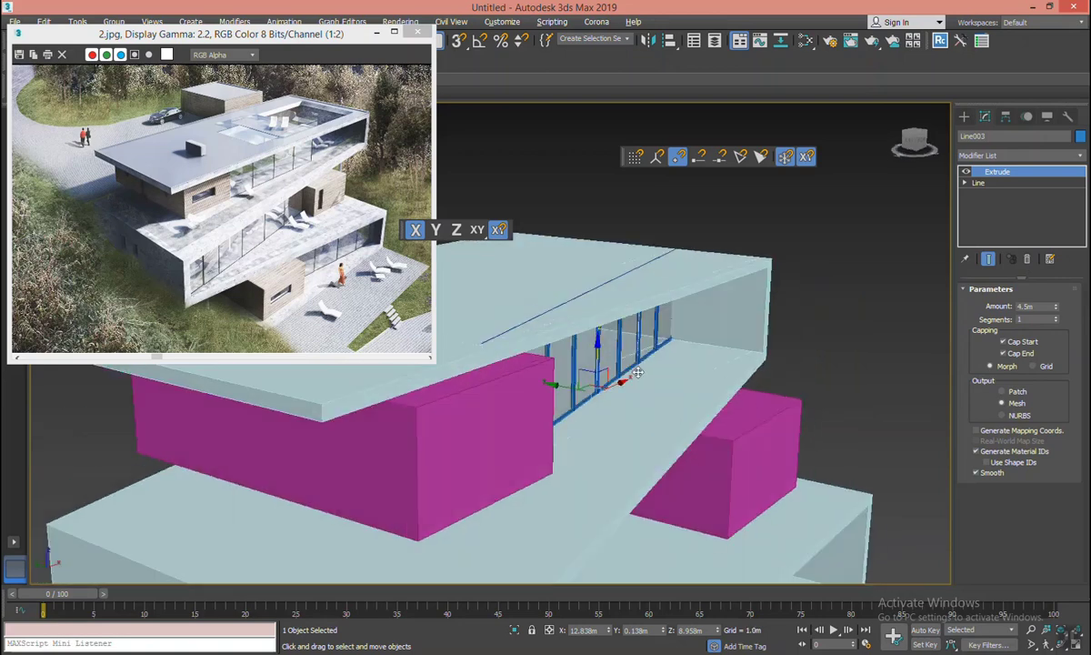
pyautogui.keyDown('alt'); pyautogui.moveTo(750, 316); pyautogui.dragTo(617, 349, button='middle'); pyautogui.keyUp('alt')
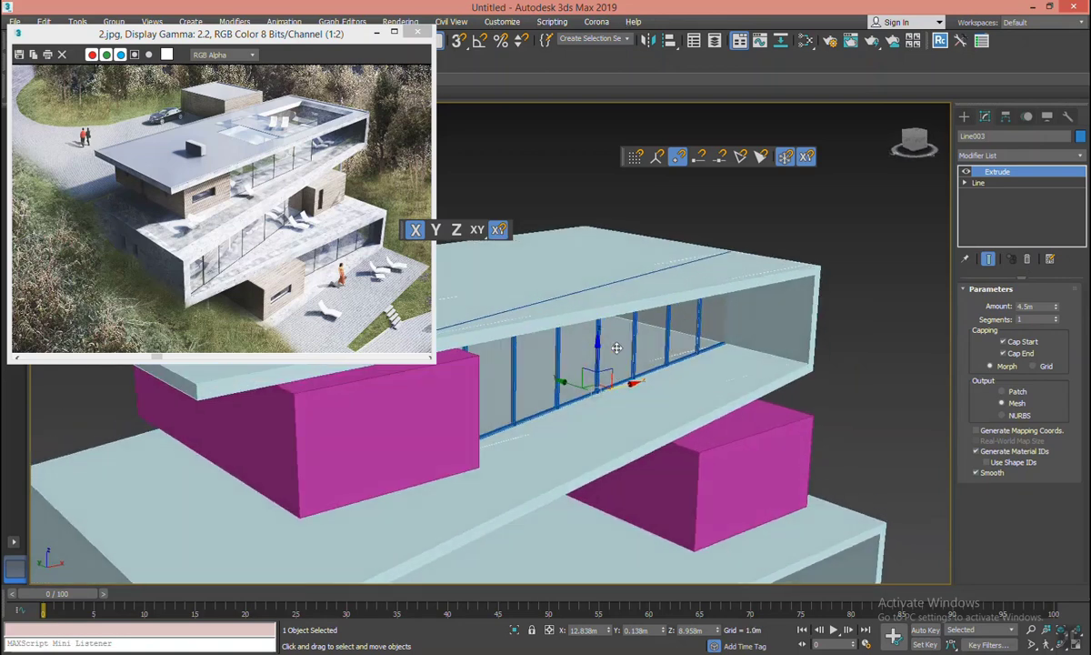
pyautogui.scroll(2, 617, 348)
# Select both mullion objects and slide them along the glass wall.
pyautogui.keyDown('ctrl'); pyautogui.click(642, 327); pyautogui.keyUp('ctrl')
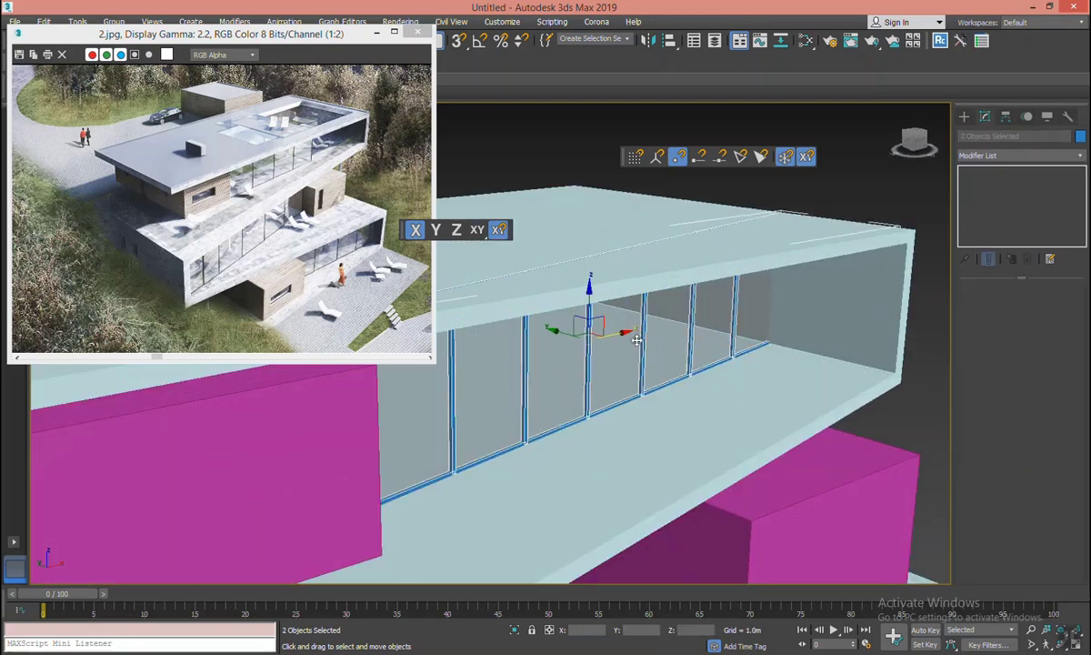
pyautogui.click(577, 325)
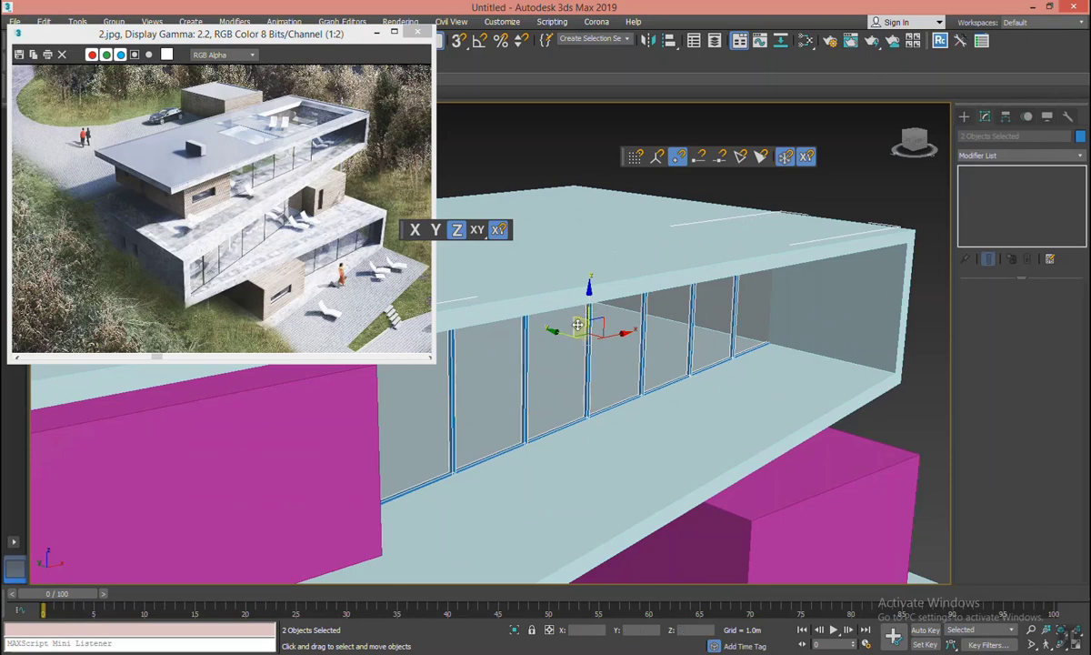
pyautogui.moveTo(570, 337); pyautogui.dragTo(645, 348)
pyautogui.scroll(-2, 677, 367)
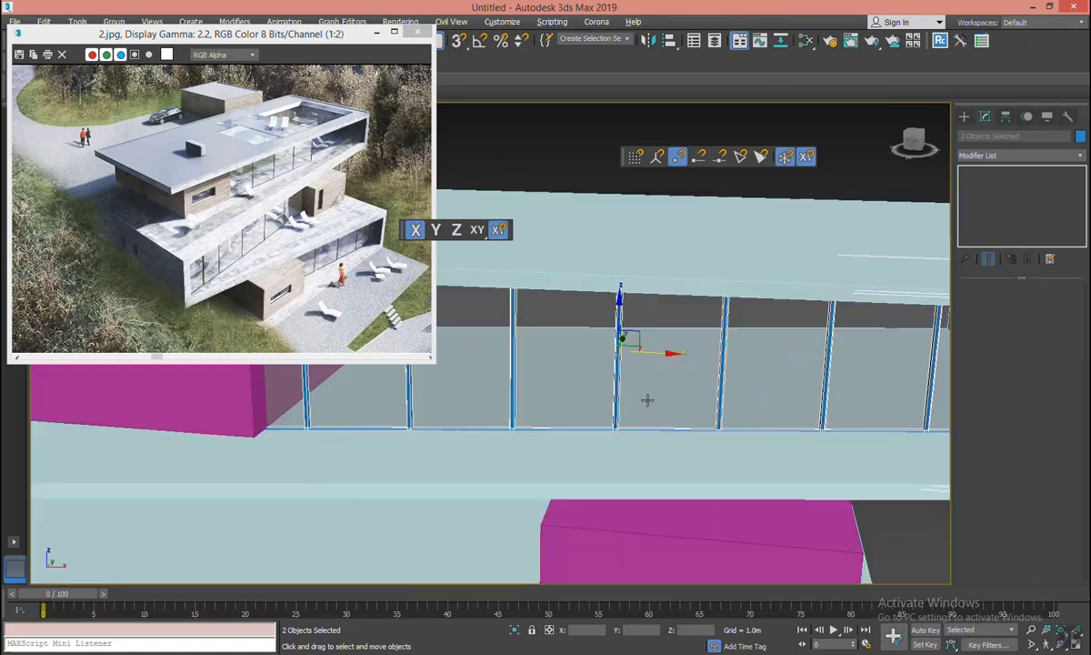
pyautogui.scroll(-3, 677, 373)
pyautogui.scroll(-2, 719, 377)
pyautogui.scroll(-2, 751, 383)
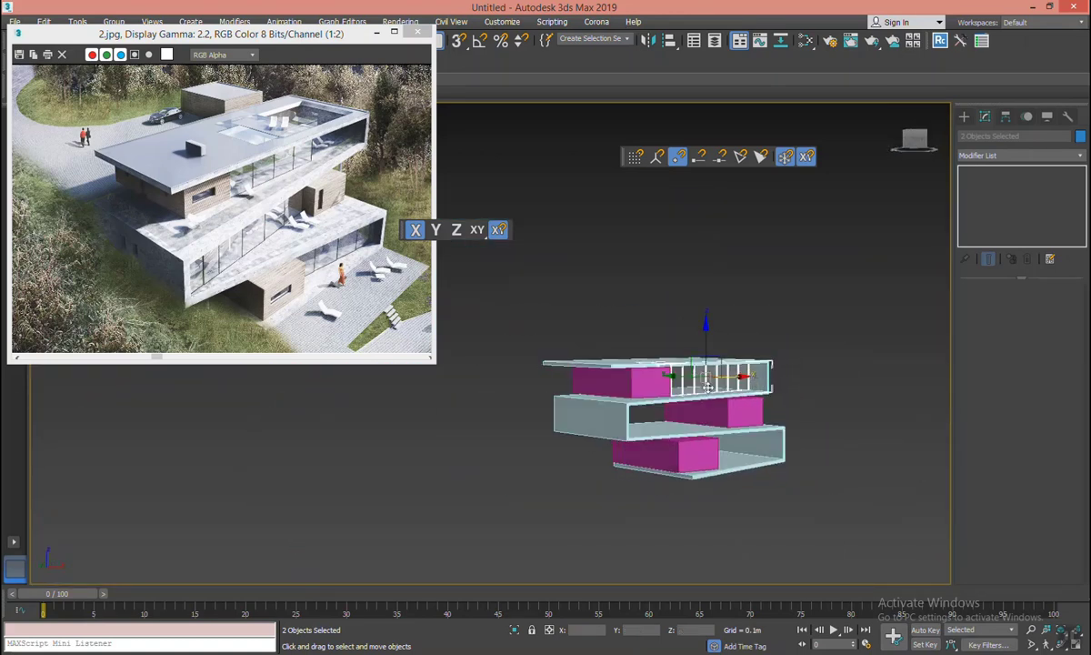
pyautogui.scroll(4, 704, 368)
# Clone the mullions down to the middle floor and align them with its slab edge.
pyautogui.keyDown('shift'); pyautogui.moveTo(704, 330); pyautogui.dragTo(702, 414); pyautogui.keyUp('shift')
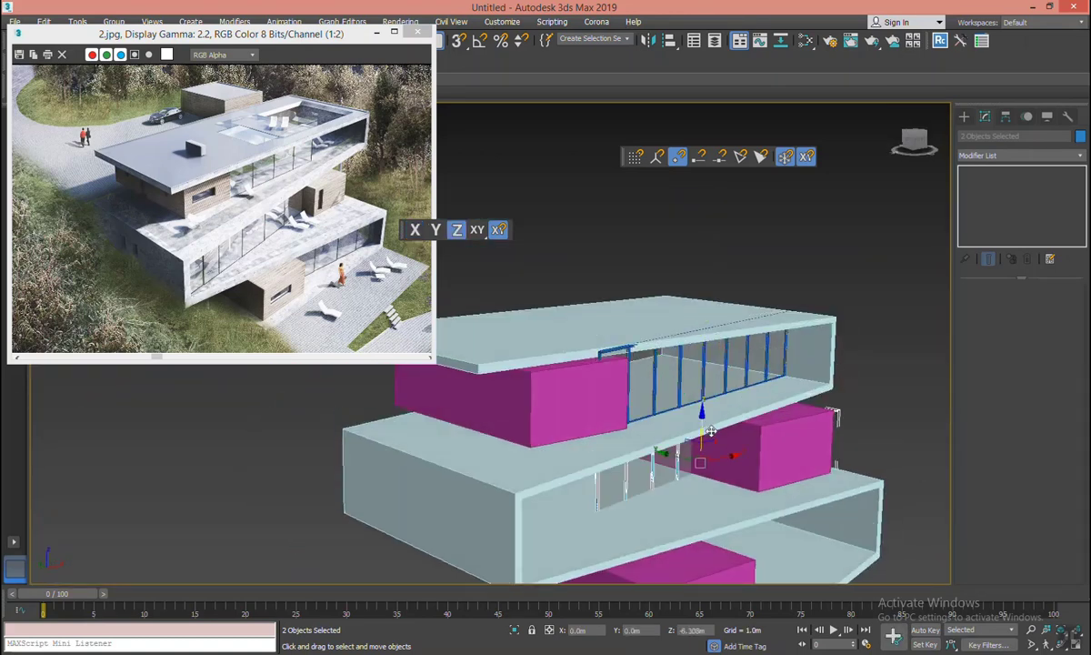
pyautogui.click(546, 388)
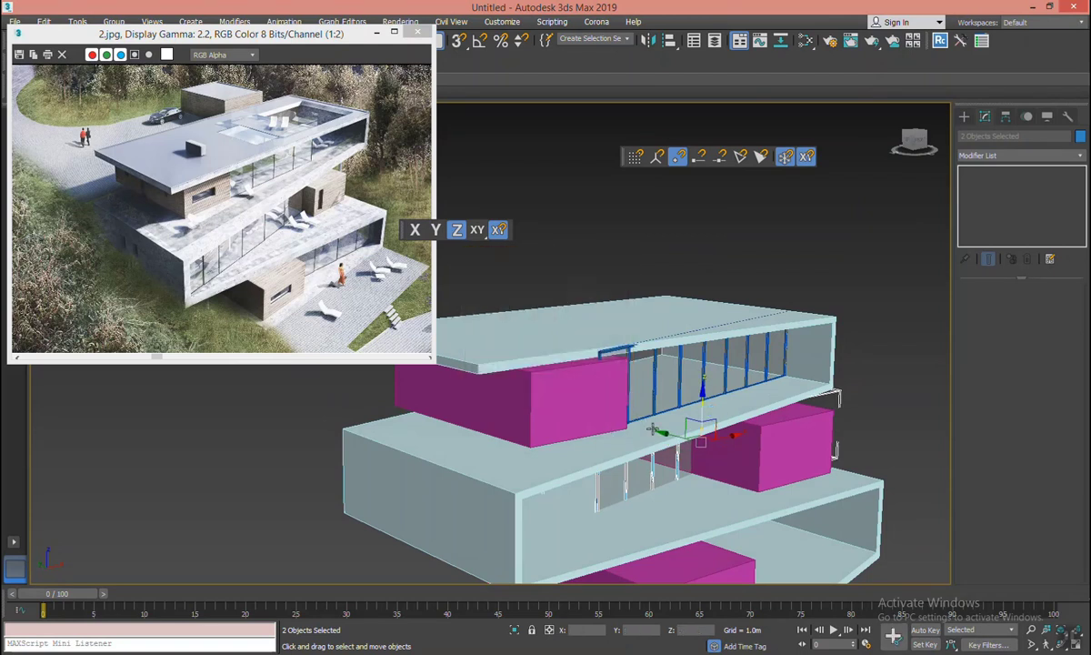
pyautogui.keyDown('alt'); pyautogui.moveTo(550, 391); pyautogui.dragTo(600, 425, button='middle'); pyautogui.keyUp('alt')
pyautogui.moveTo(600, 424); pyautogui.dragTo(581, 425)
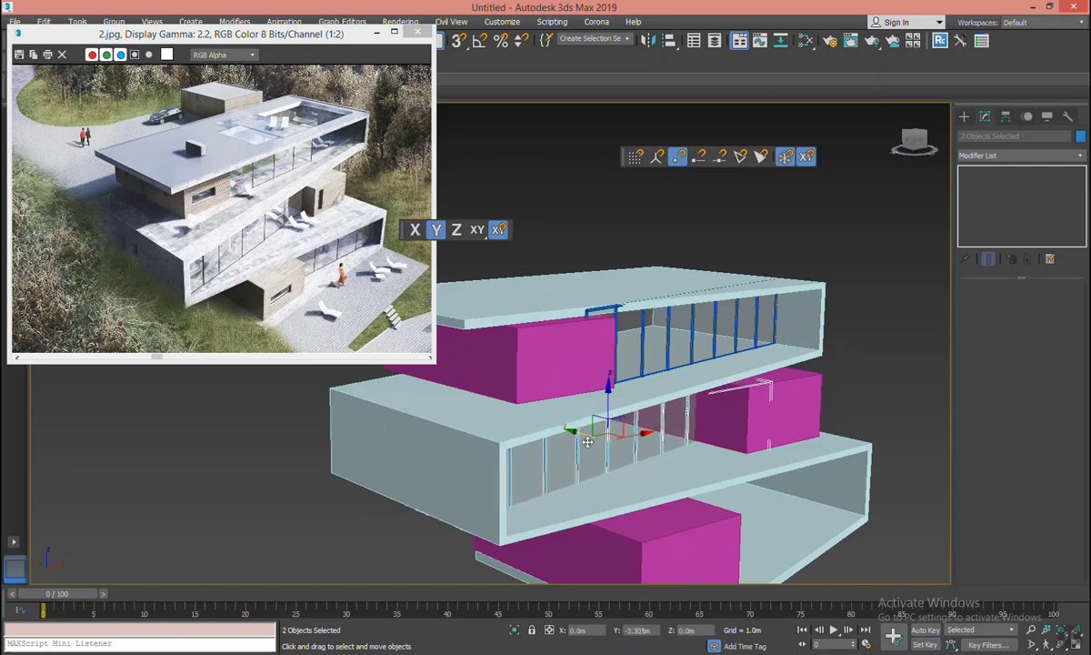
pyautogui.moveTo(582, 425)
pyautogui.keyDown('alt'); pyautogui.mouseDown(button='middle')
pyautogui.moveTo(587, 446)
pyautogui.moveTo(577, 445)
pyautogui.mouseUp(button='middle'); pyautogui.keyUp('alt')
pyautogui.moveTo(652, 443); pyautogui.dragTo(649, 443)
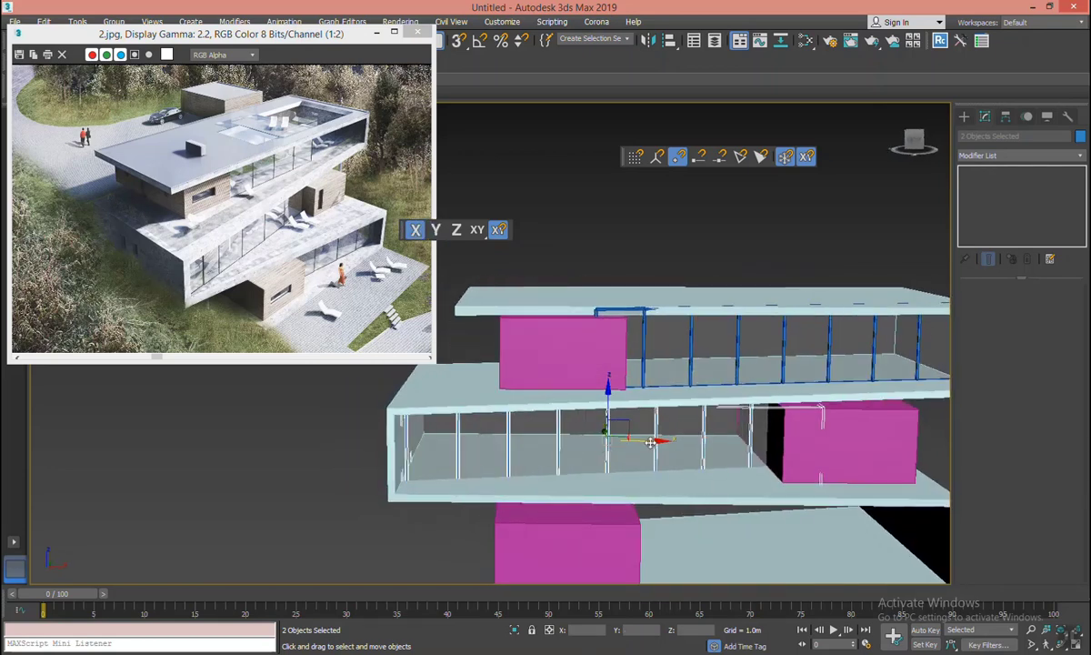
pyautogui.scroll(-2, 649, 443)
pyautogui.keyDown('alt'); pyautogui.moveTo(649, 443); pyautogui.dragTo(546, 381, button='middle'); pyautogui.keyUp('alt')
# Clone the mullions down to the lowest floor and slide the copy along the slab.
pyautogui.keyDown('shift'); pyautogui.moveTo(537, 374); pyautogui.dragTo(537, 442); pyautogui.keyUp('shift')
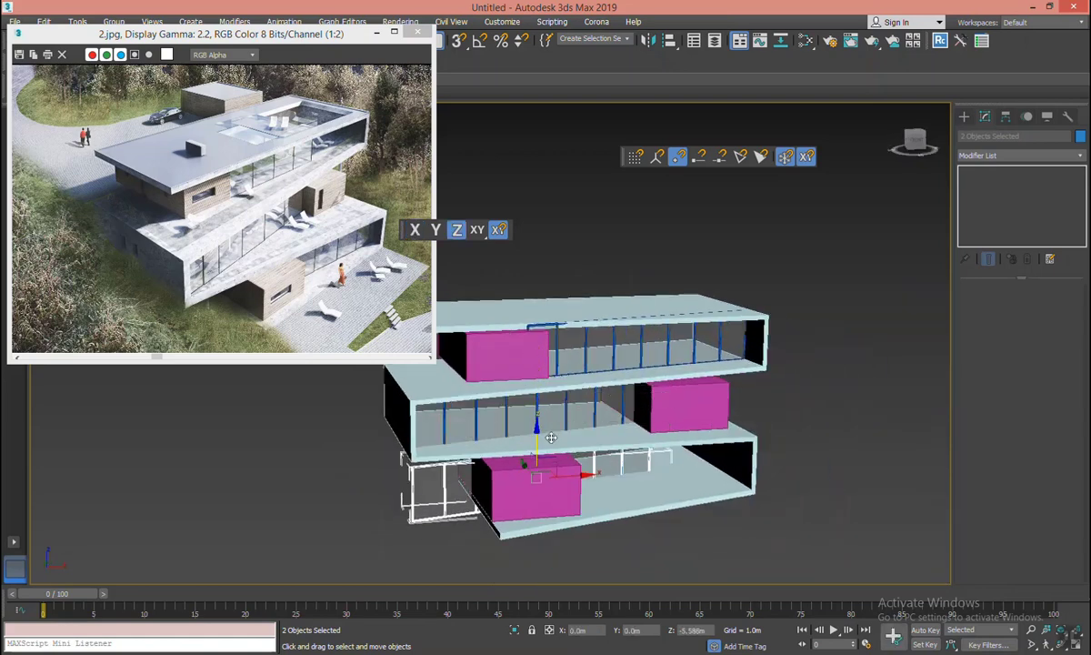
pyautogui.click(547, 390)
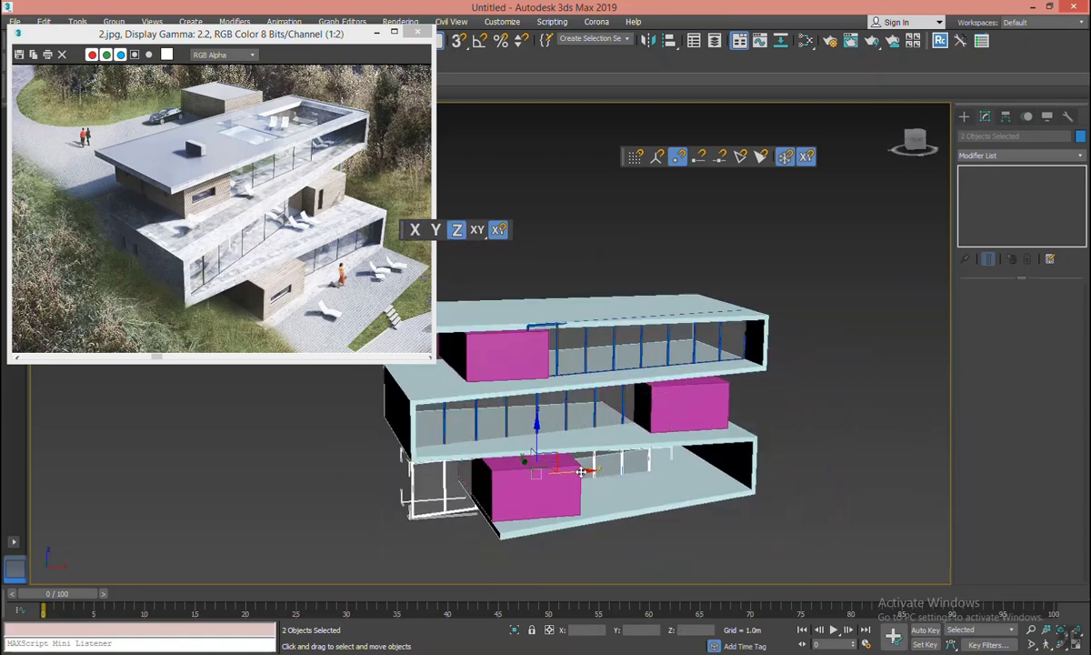
pyautogui.moveTo(581, 472)
pyautogui.mouseDown()
pyautogui.moveTo(660, 472)
pyautogui.moveTo(651, 473)
pyautogui.mouseUp()
pyautogui.moveTo(593, 454); pyautogui.dragTo(627, 452)
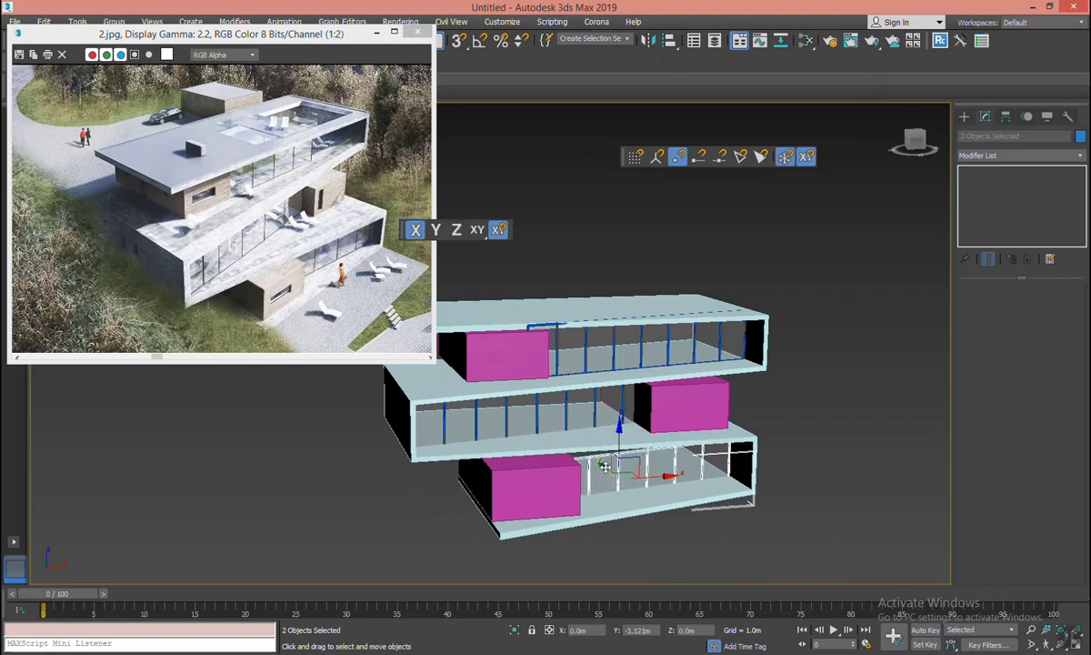
pyautogui.moveTo(637, 450); pyautogui.dragTo(648, 470, button='middle')
pyautogui.scroll(2, 648, 470)
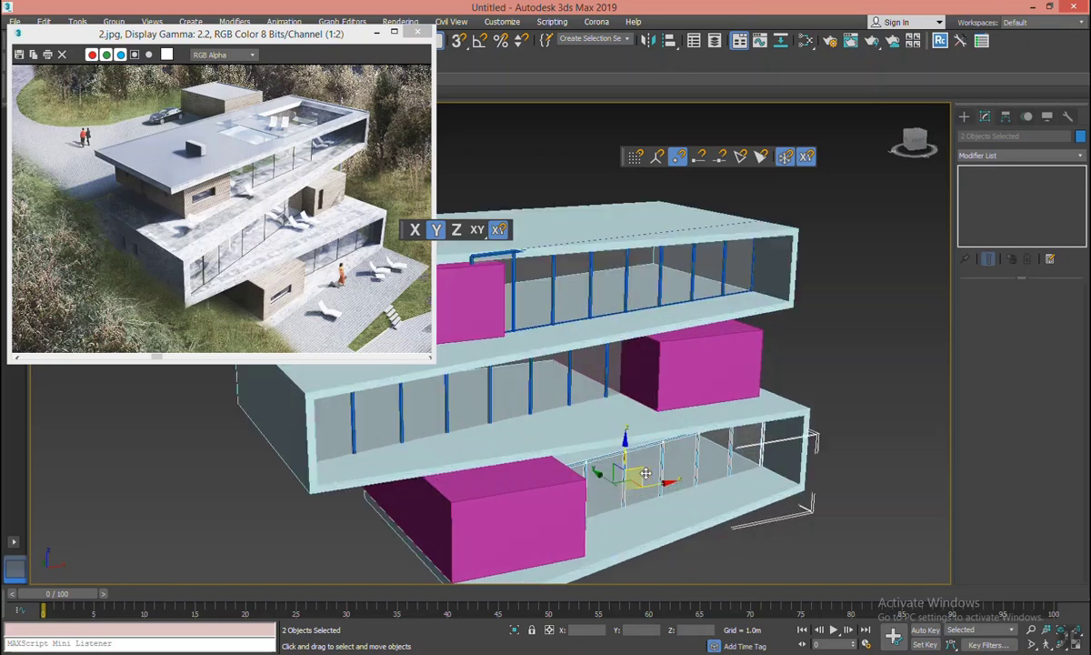
# Rotate the lower copy about 12° around Z and raise it slightly to fit the slab edge.
pyautogui.press('e')
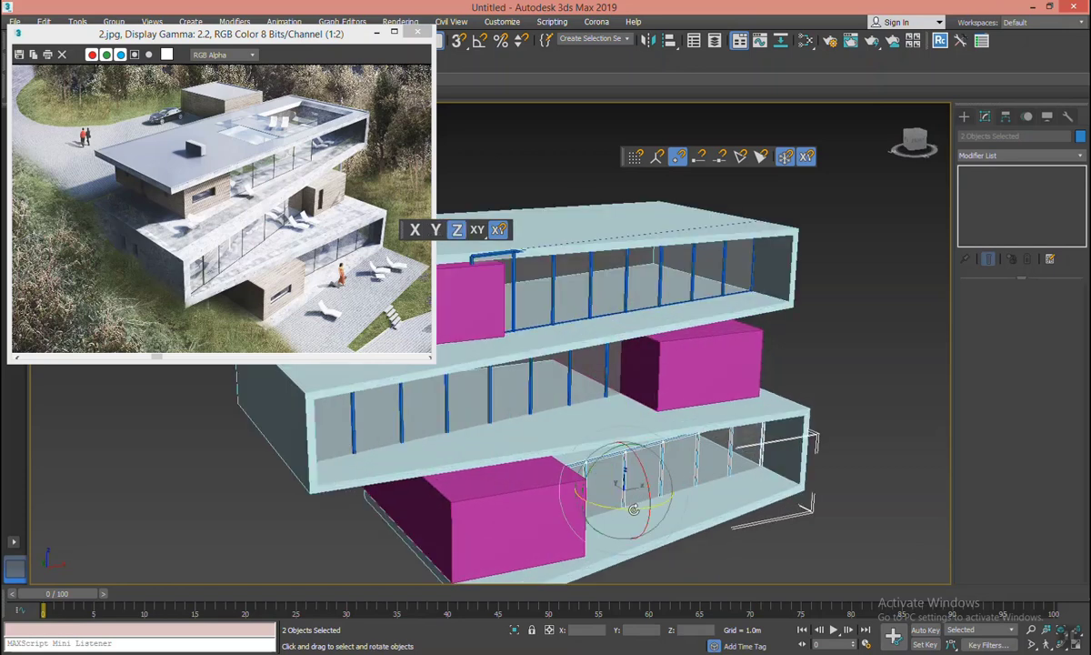
pyautogui.moveTo(633, 509)
pyautogui.mouseDown()
pyautogui.moveTo(618, 506)
pyautogui.moveTo(604, 473)
pyautogui.mouseUp()
pyautogui.press('w')
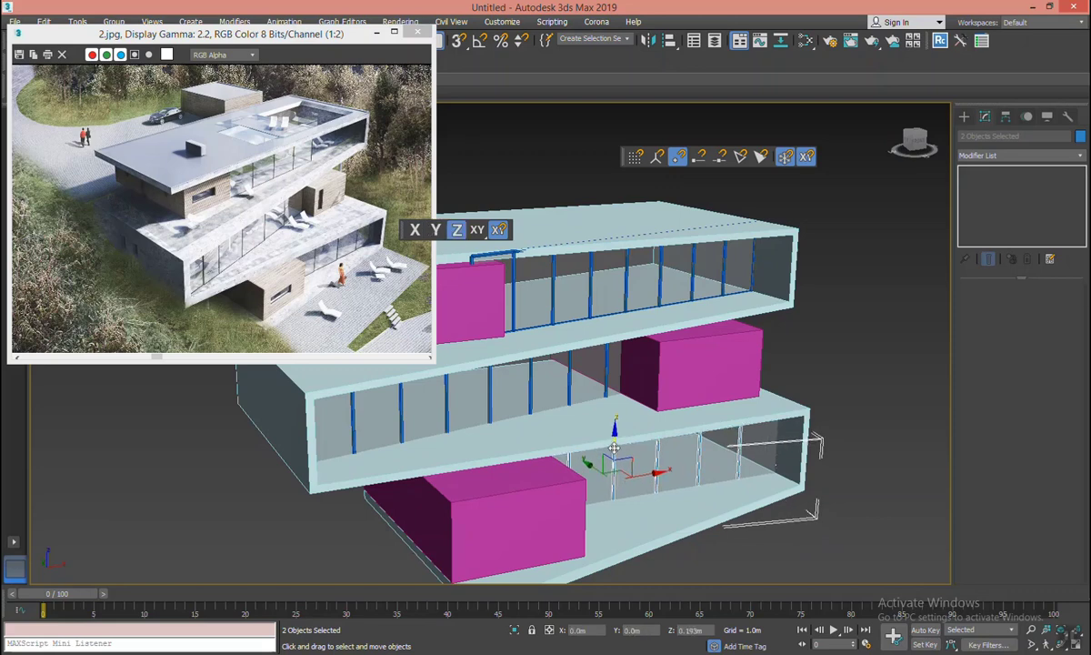
pyautogui.press('f')
pyautogui.press('p')
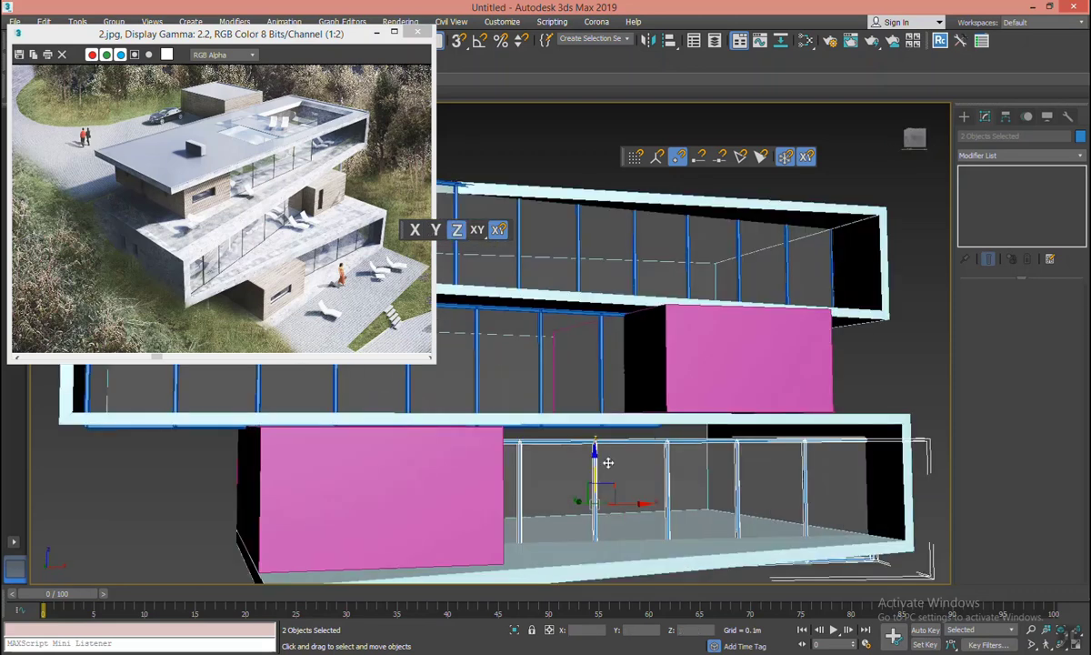
pyautogui.moveTo(593, 451); pyautogui.dragTo(592, 445)
pyautogui.keyDown('alt'); pyautogui.moveTo(605, 450); pyautogui.dragTo(655, 445, button='middle'); pyautogui.keyUp('alt')
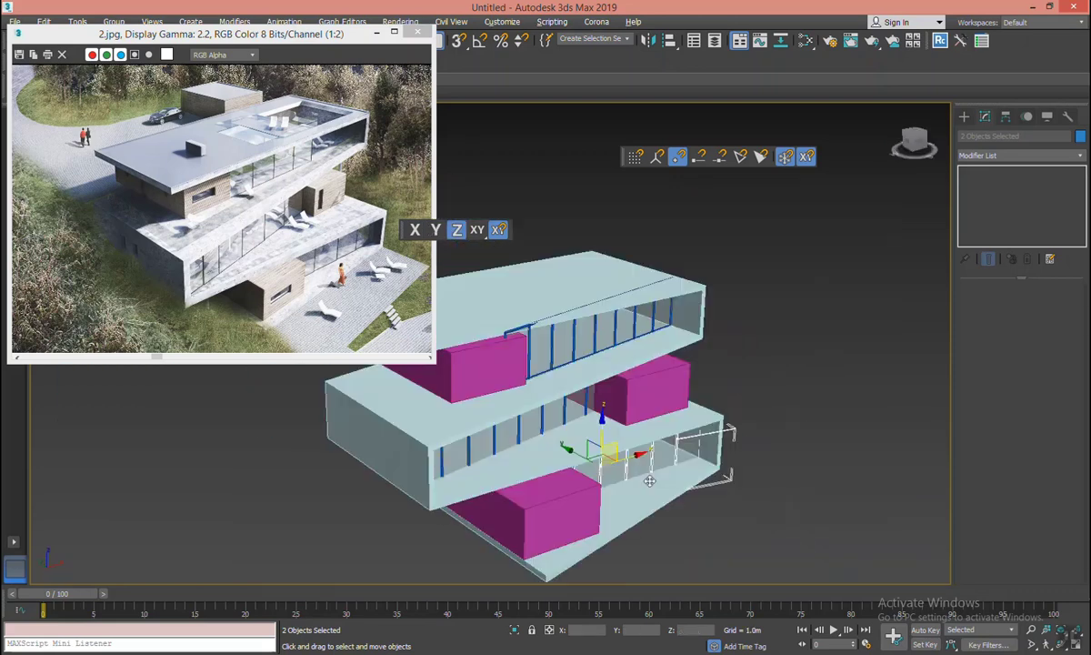
pyautogui.click(746, 472)
pyautogui.scroll(-3, 701, 441)
# Draw a flat cutter box on the lowest magenta box's front face and push it inward.
pyautogui.scroll(2, 755, 455)
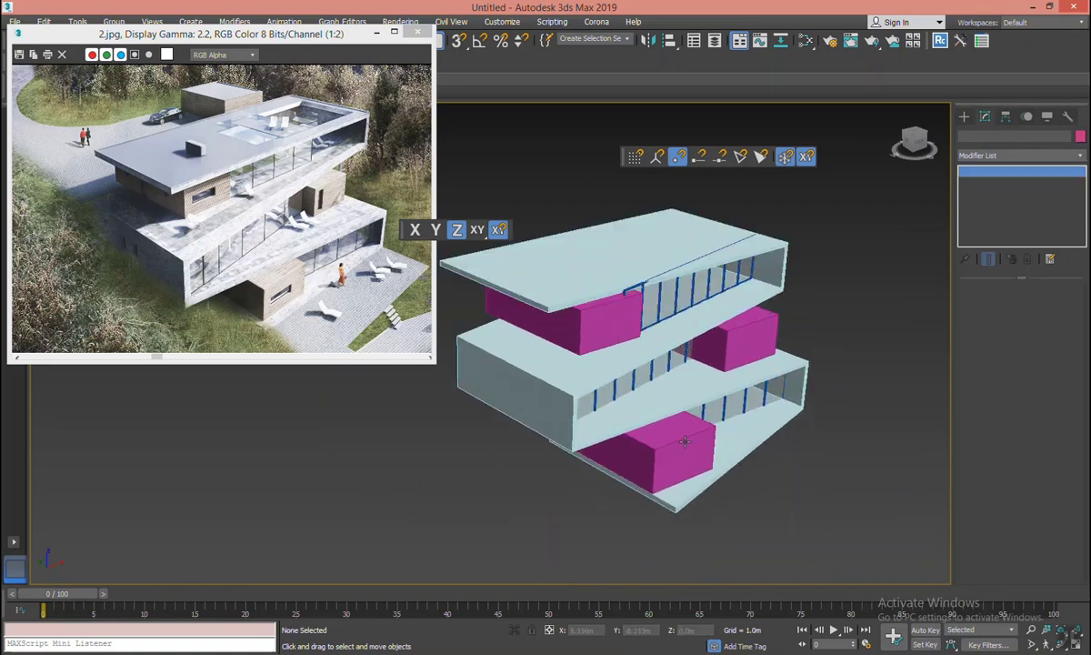
pyautogui.click(678, 454)
pyautogui.click(964, 116)
pyautogui.click(978, 135)
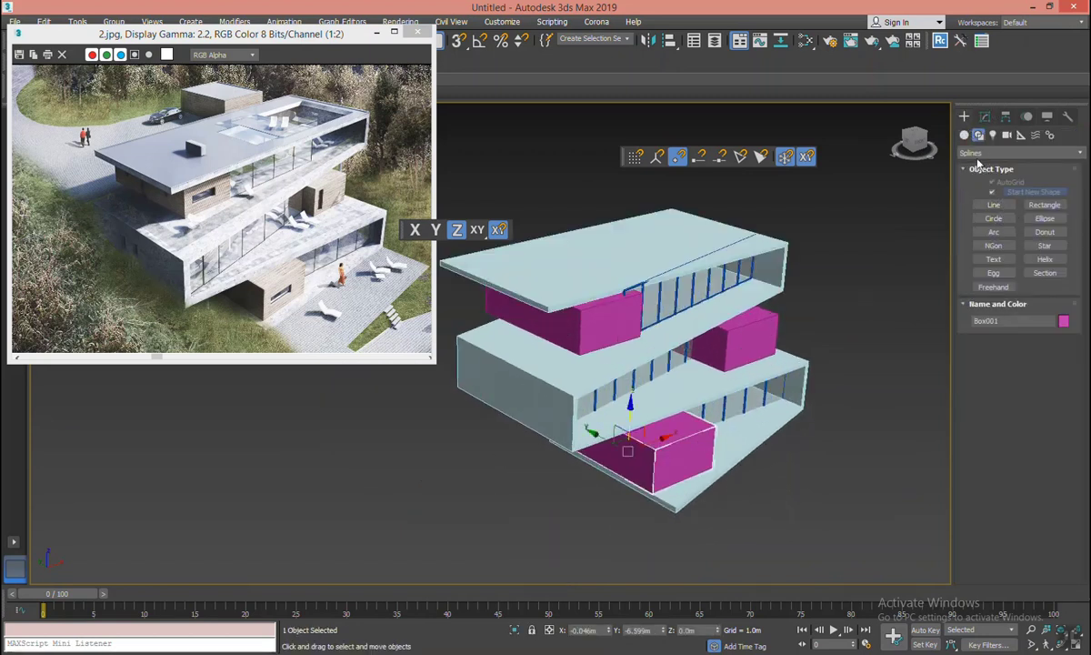
pyautogui.click(964, 135)
pyautogui.click(993, 192)
pyautogui.scroll(4, 654, 437)
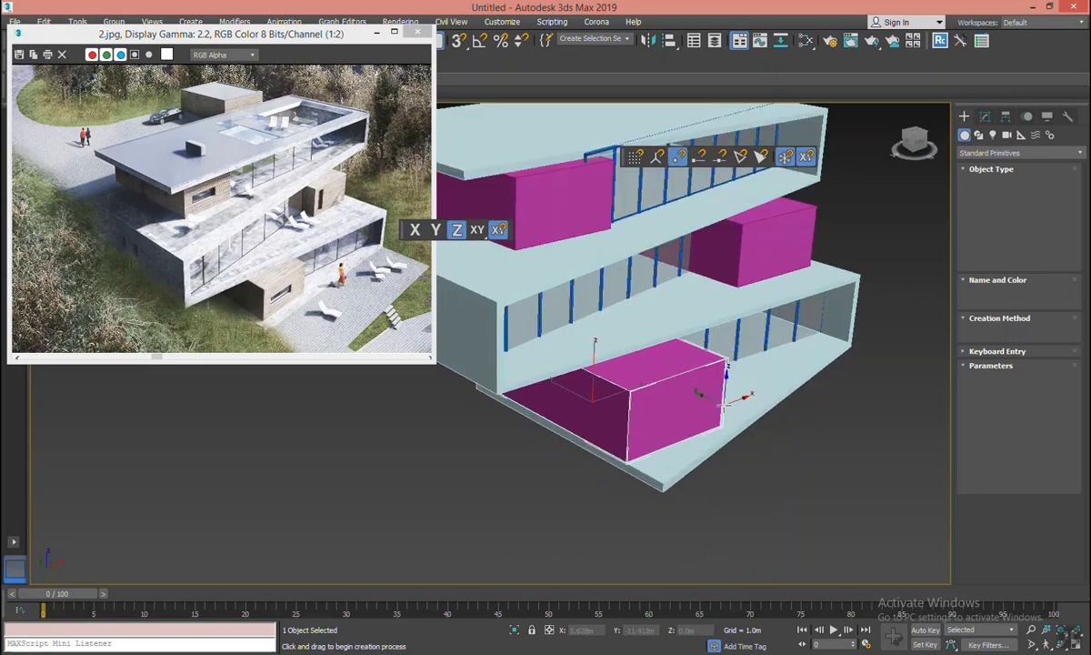
pyautogui.scroll(4, 636, 427)
pyautogui.moveTo(688, 338)
pyautogui.mouseDown()
pyautogui.moveTo(588, 428)
pyautogui.moveTo(538, 445)
pyautogui.mouseUp()
pyautogui.click(728, 477)
pyautogui.press('w')
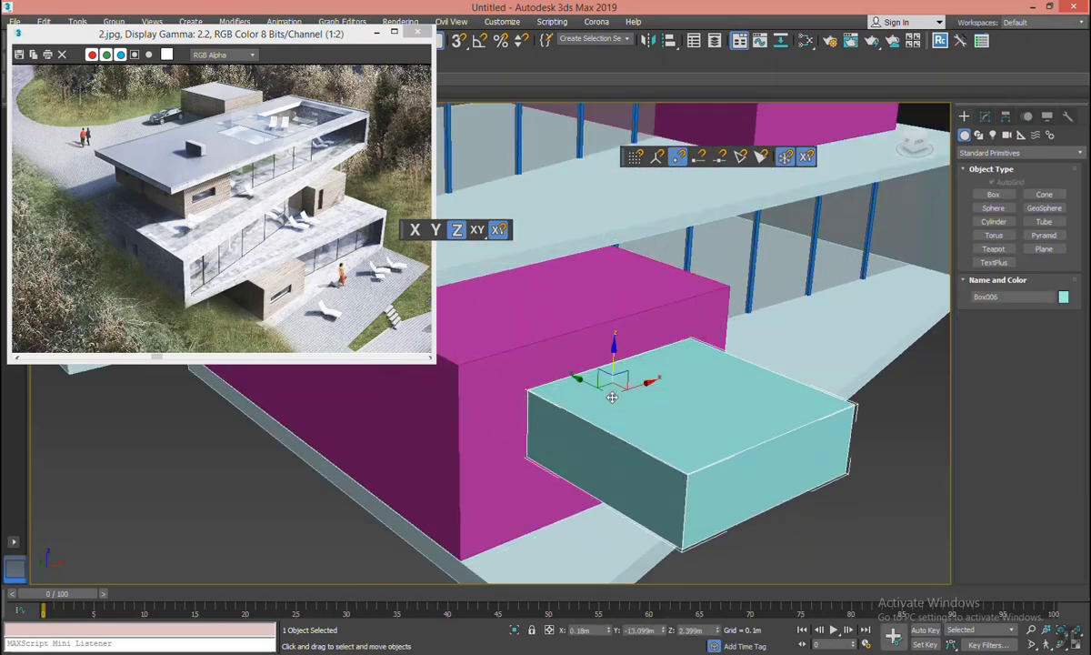
pyautogui.moveTo(612, 377); pyautogui.dragTo(546, 346)
# Subtract the cutter box from Box001 with ProBoolean to cut the window opening.
pyautogui.click(678, 298)
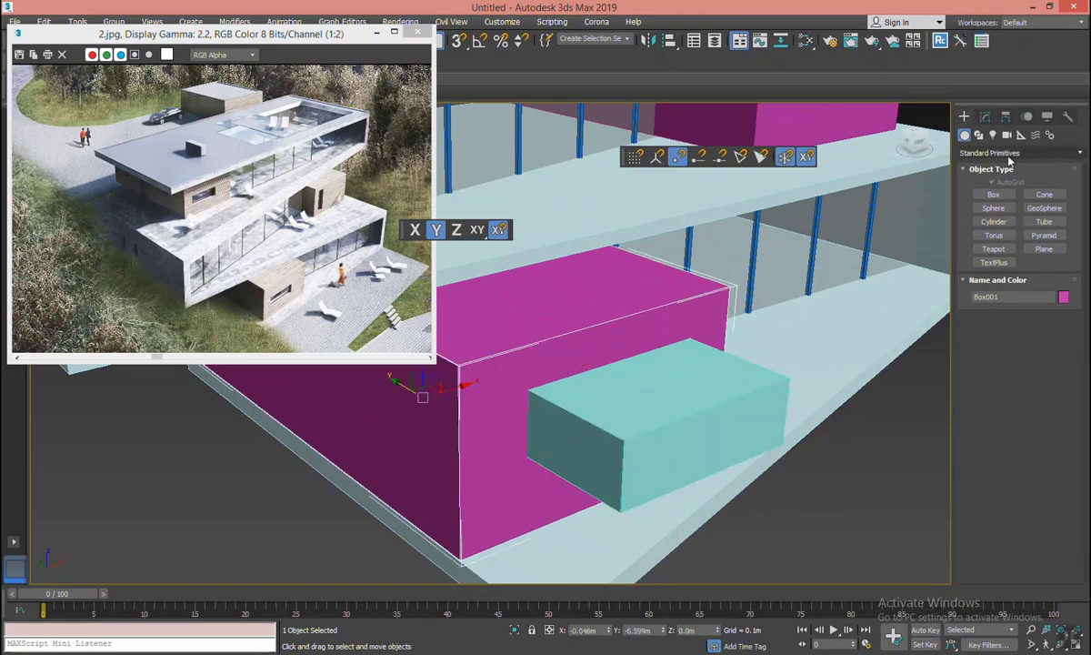
pyautogui.click(1000, 152)
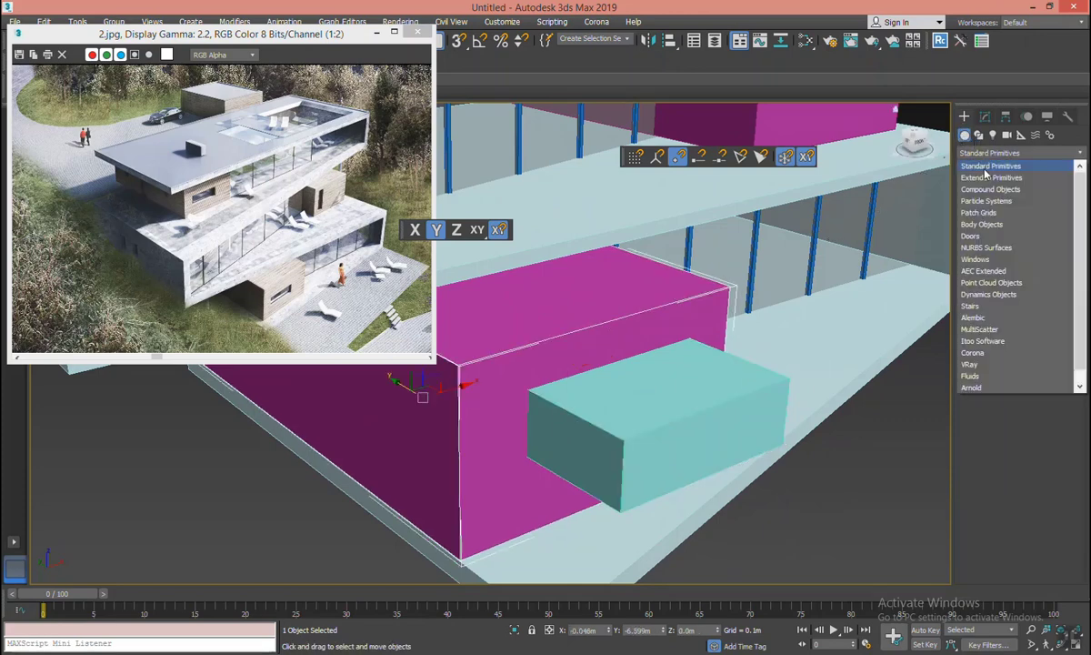
pyautogui.click(992, 168)
pyautogui.click(993, 262)
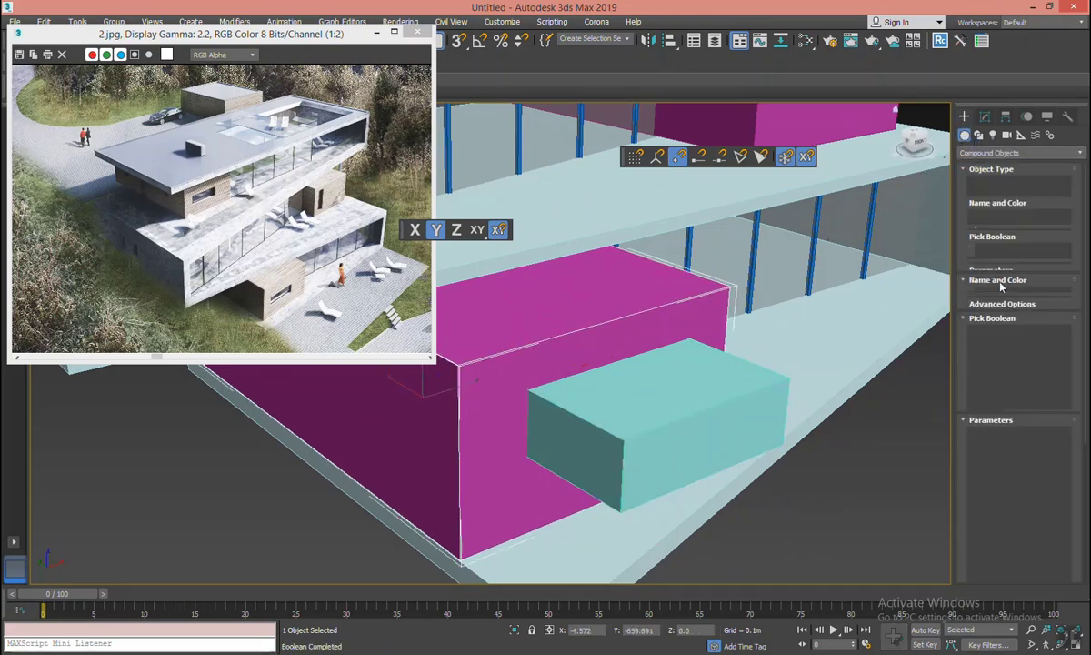
pyautogui.click(1016, 332)
pyautogui.click(708, 397)
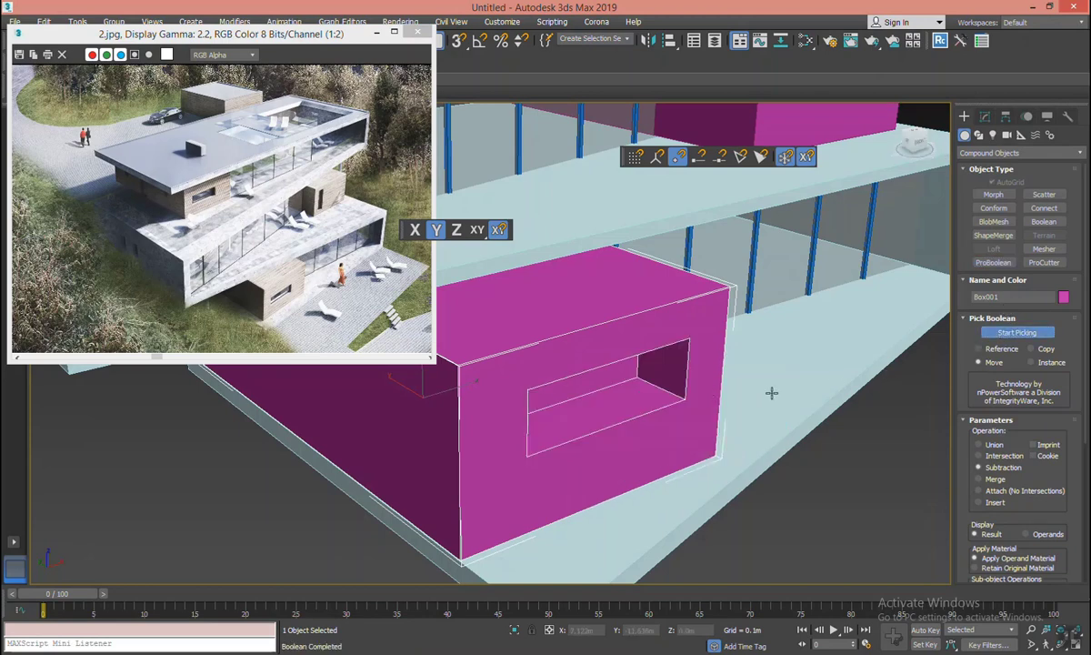
pyautogui.rightClick(765, 390)
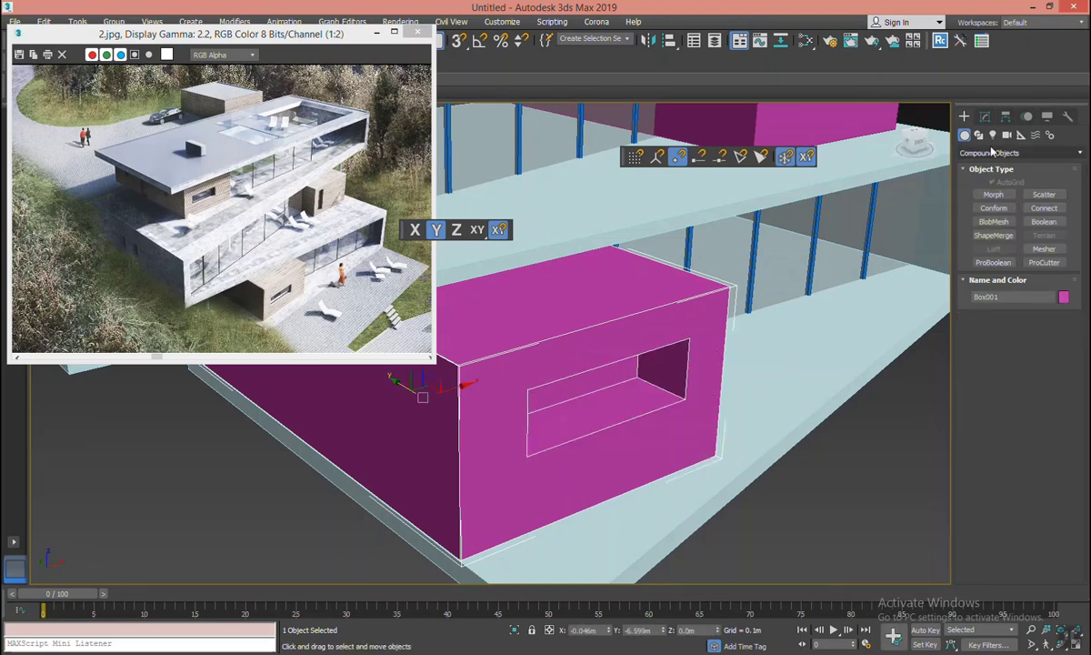
pyautogui.click(978, 134)
# Draw Rectangle001 around the window opening with vertex snapping on.
pyautogui.click(1044, 193)
pyautogui.scroll(2, 710, 318)
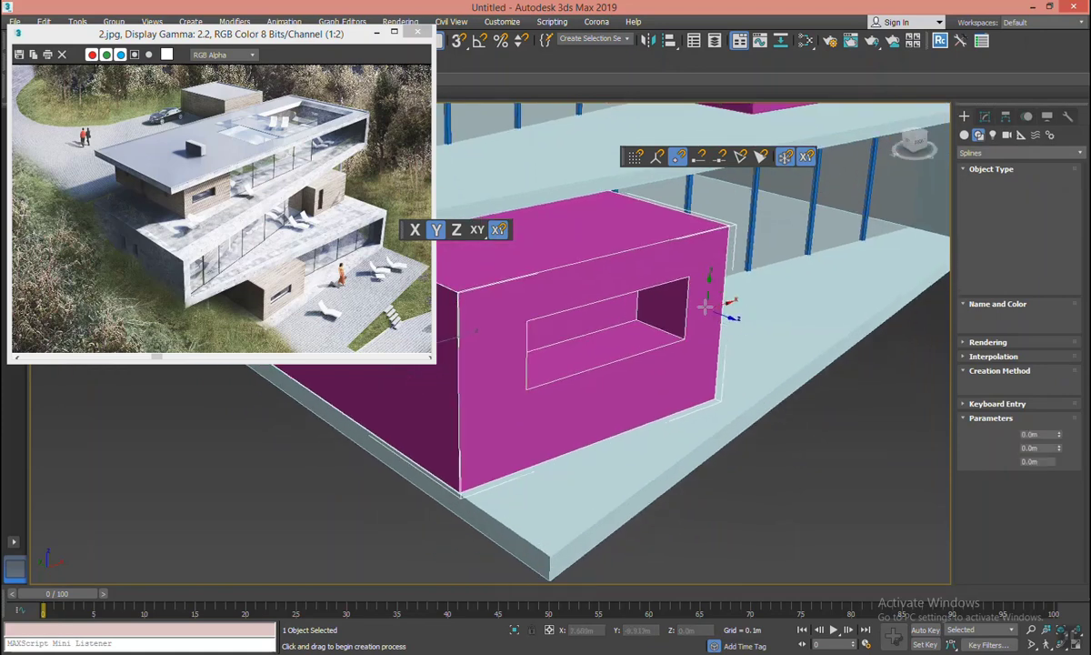
pyautogui.scroll(2, 735, 288)
pyautogui.scroll(1, 753, 285)
pyautogui.press('s')
pyautogui.moveTo(744, 277); pyautogui.dragTo(490, 457)
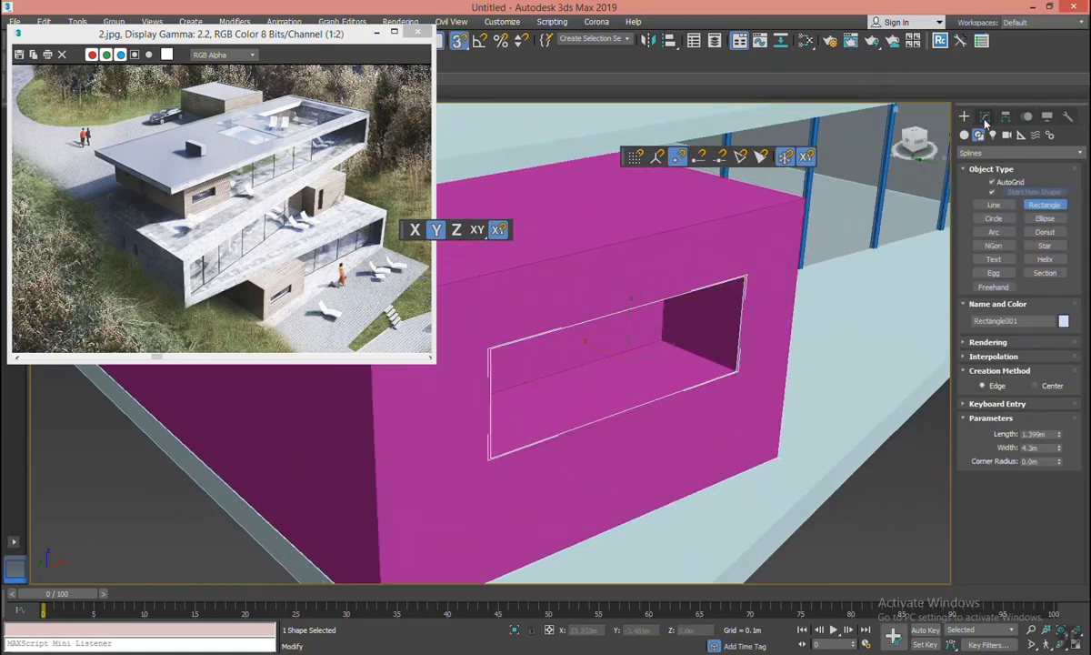
# Sweep the rectangle with a 0.06m Bar profile, top-right pivot alignment and Smooth Path off.
pyautogui.click(984, 117)
pyautogui.click(989, 154)
pyautogui.scroll(-1, 985, 292)
pyautogui.scroll(-10, 986, 292)
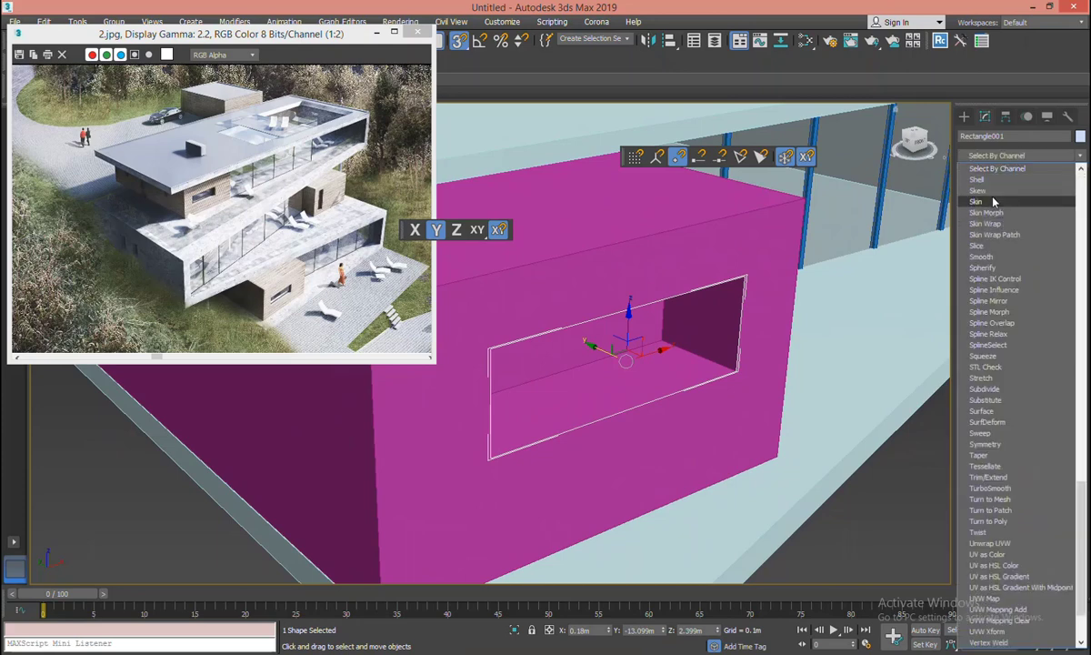
pyautogui.click(1003, 432)
pyautogui.click(1017, 342)
pyautogui.click(1014, 361)
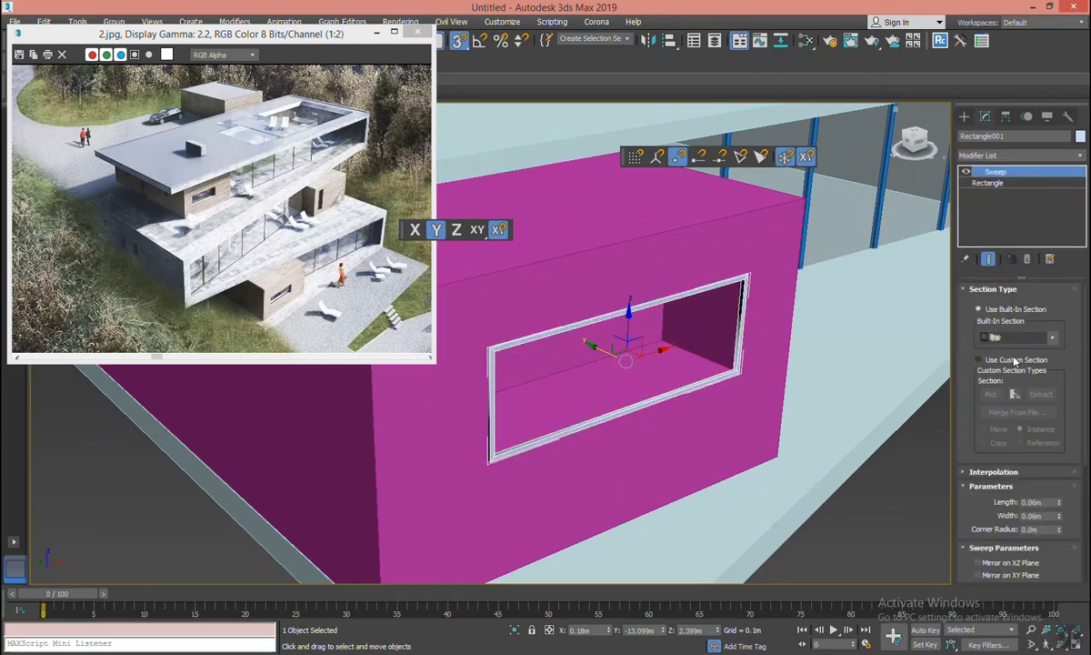
pyautogui.scroll(-5, 1078, 443)
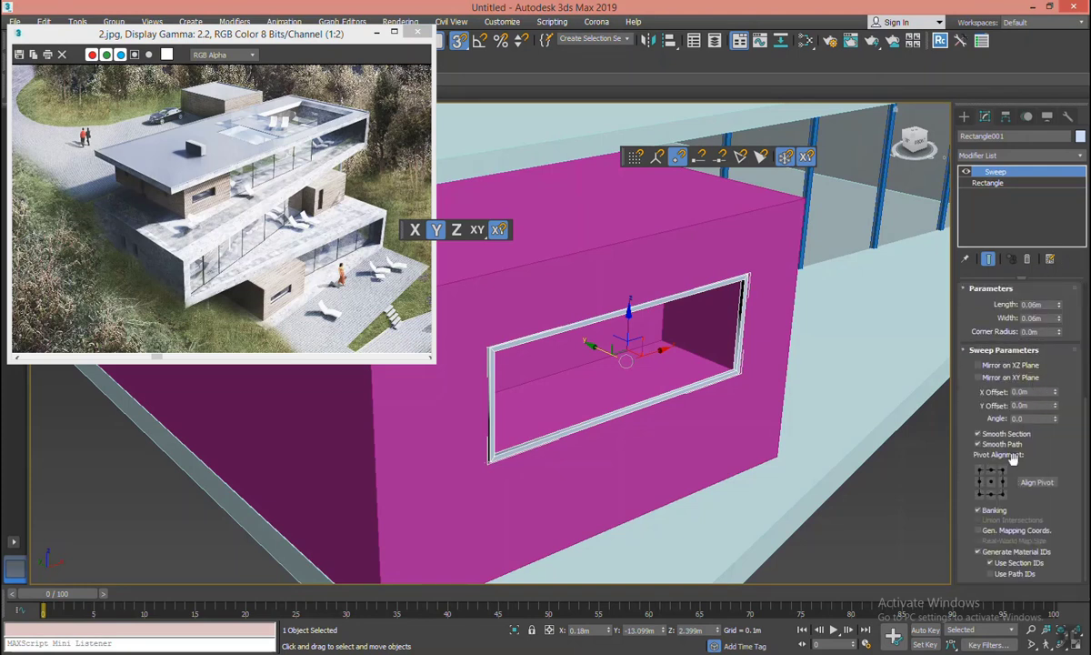
pyautogui.click(1002, 471)
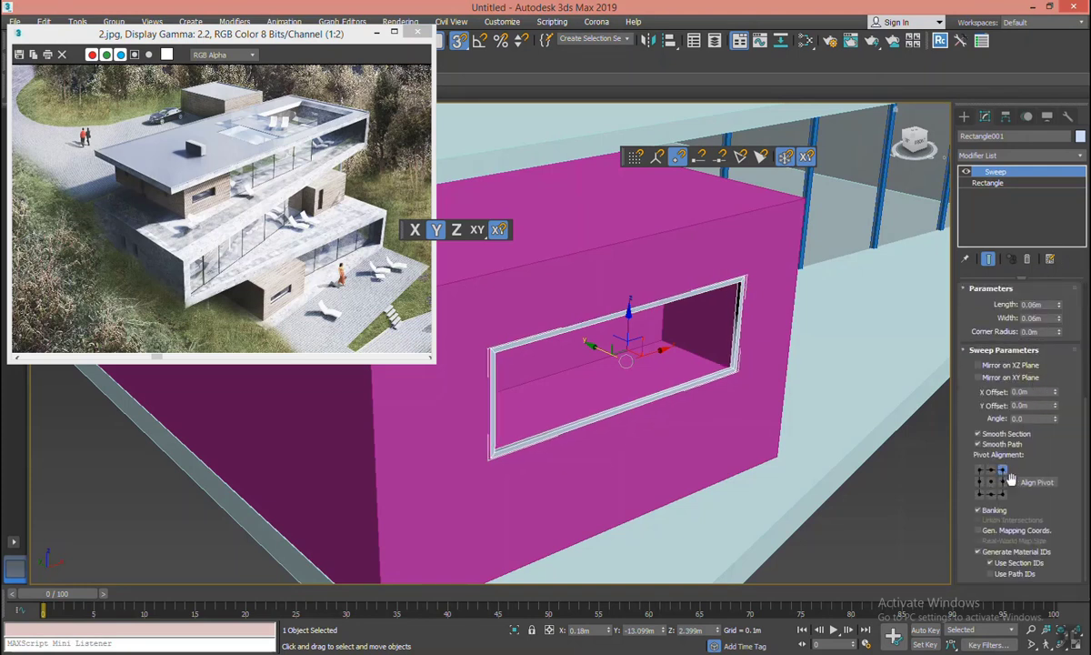
pyautogui.click(1000, 444)
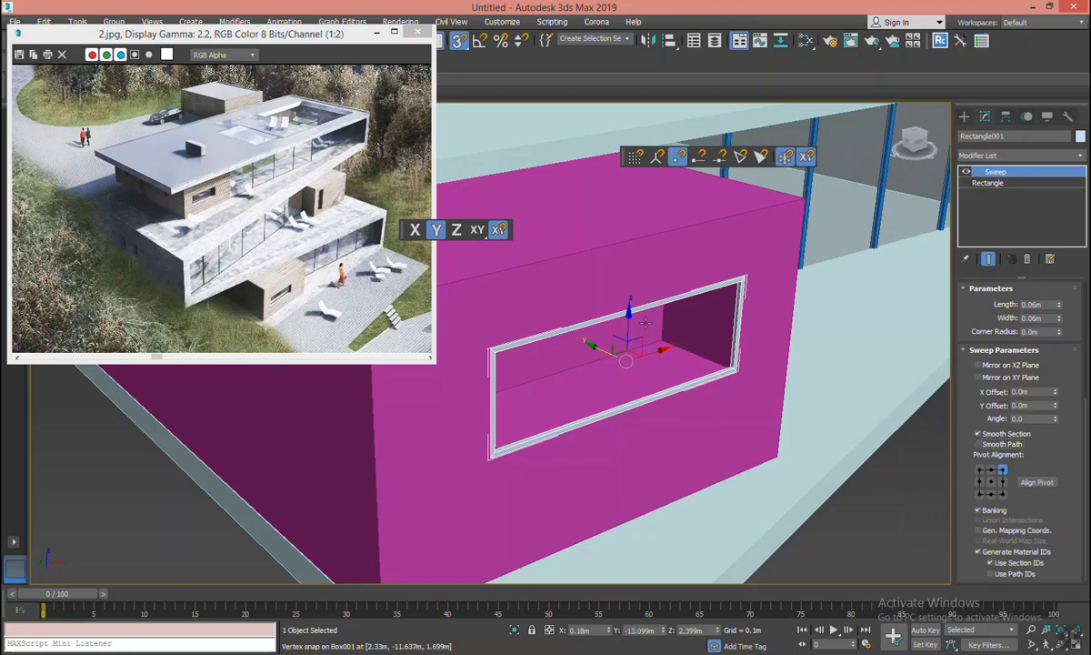
# Move the frame back along Y into the wall opening and start Shift-cloning it.
pyautogui.scroll(2, 628, 345)
pyautogui.scroll(4, 628, 345)
pyautogui.scroll(-1, 628, 345)
pyautogui.scroll(-3, 641, 347)
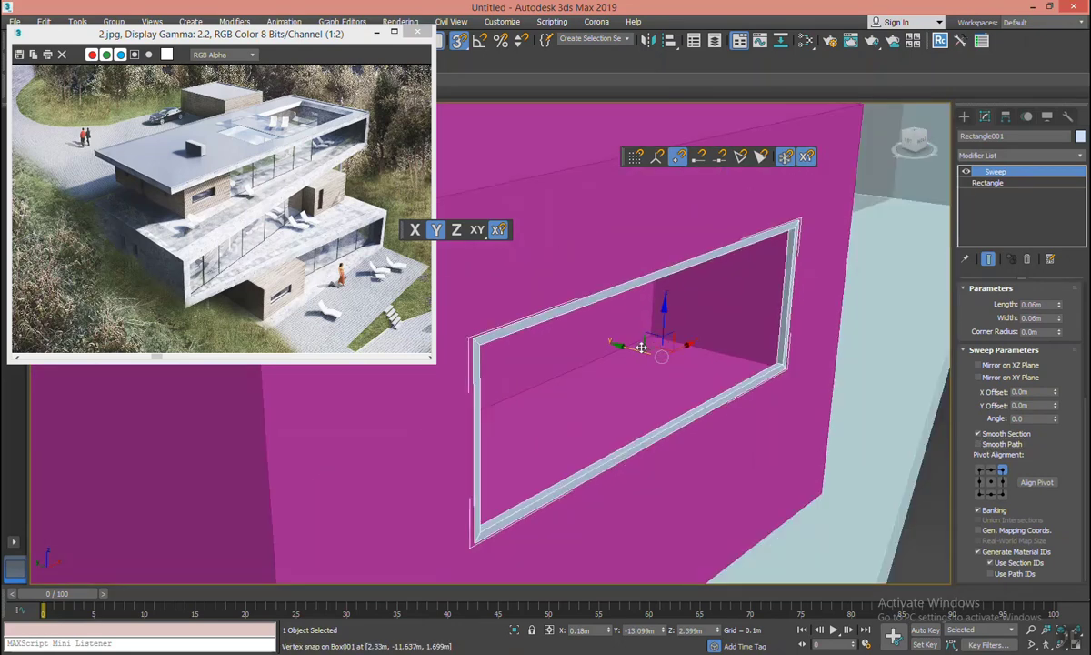
pyautogui.moveTo(639, 346); pyautogui.dragTo(622, 345)
pyautogui.keyDown('alt'); pyautogui.moveTo(769, 371); pyautogui.dragTo(755, 378, button='middle'); pyautogui.keyUp('alt')
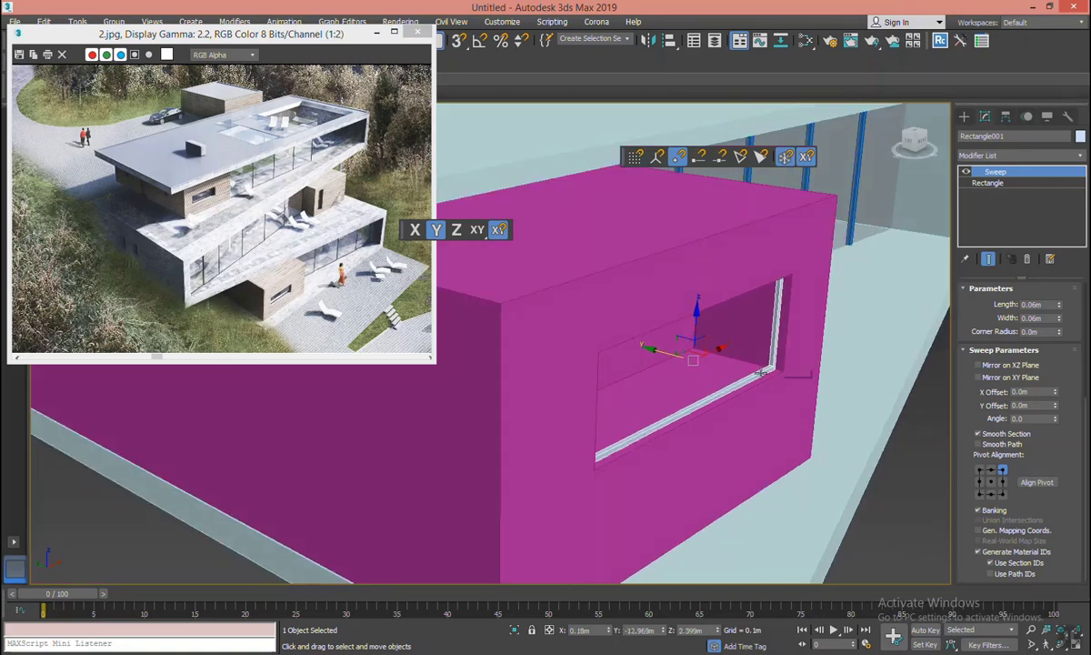
pyautogui.keyDown('shift'); pyautogui.moveTo(751, 378); pyautogui.dragTo(753, 381); pyautogui.keyUp('shift')
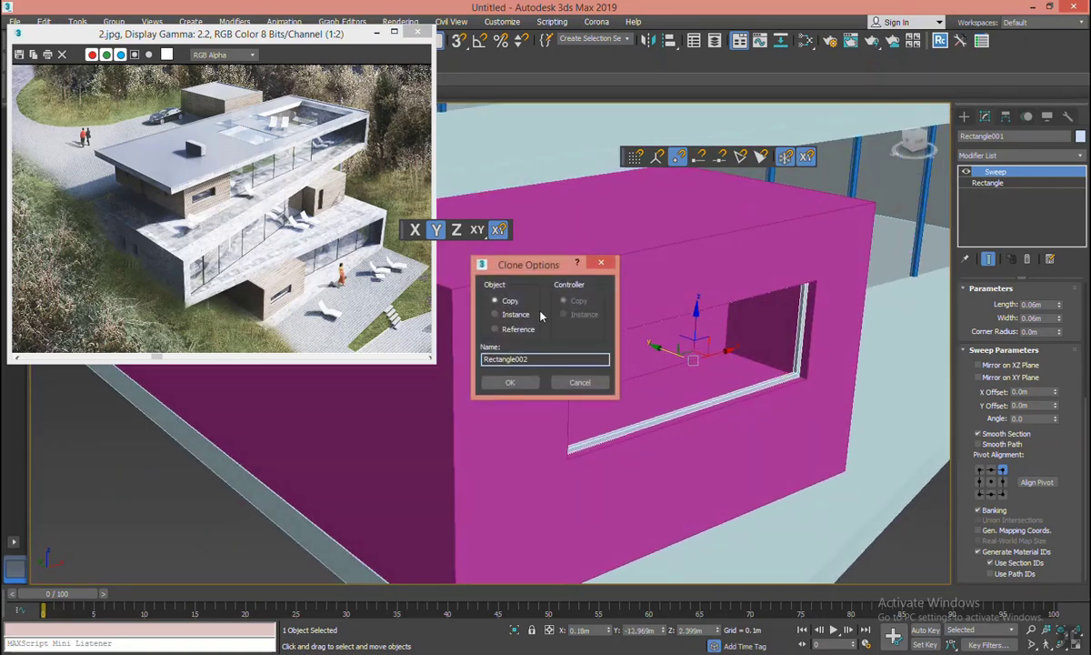
# Make Rectangle002 as a copy and replace its Sweep with a 0.0m Extrude.
pyautogui.click(515, 380)
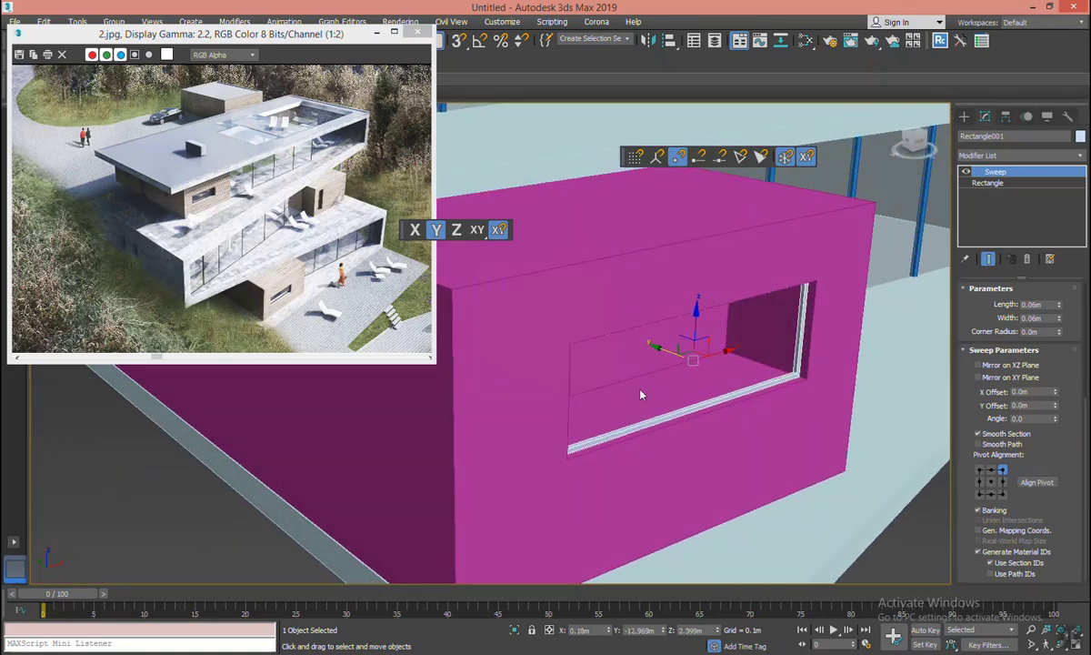
pyautogui.click(1027, 261)
pyautogui.click(1005, 156)
pyautogui.scroll(-1, 1003, 161)
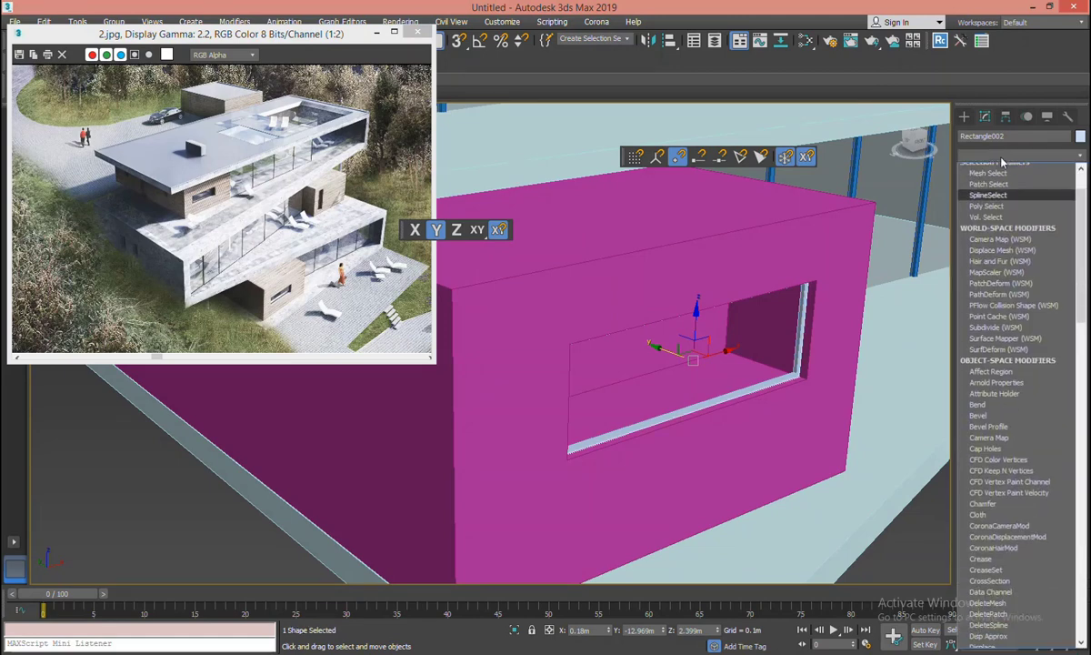
pyautogui.click(1003, 156)
pyautogui.click(1003, 156)
pyautogui.scroll(-10, 991, 221)
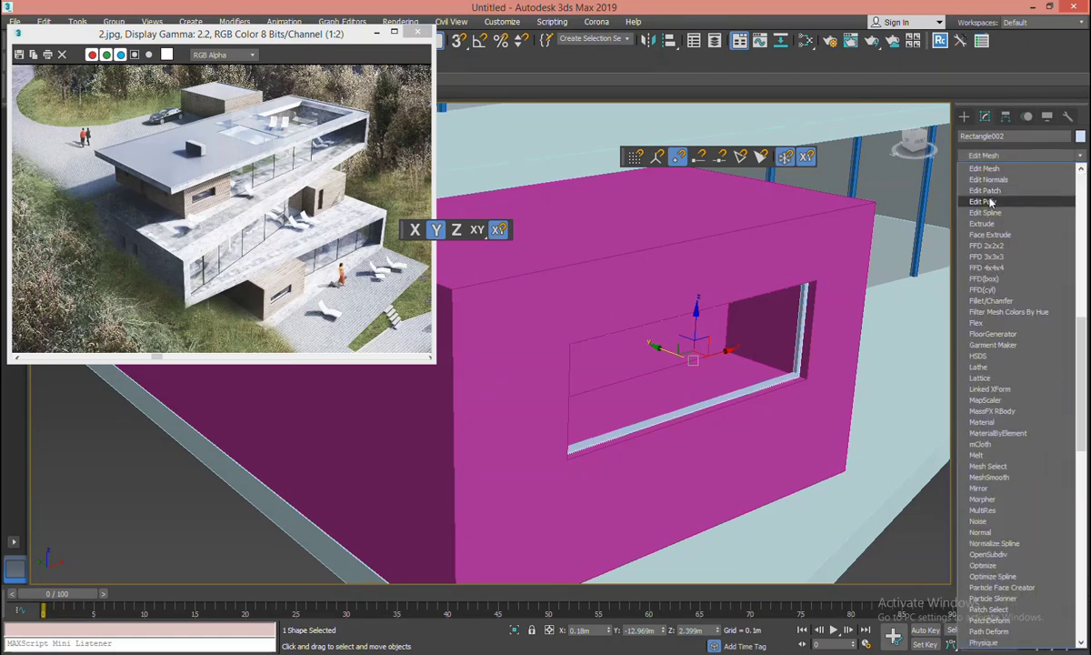
pyautogui.click(991, 222)
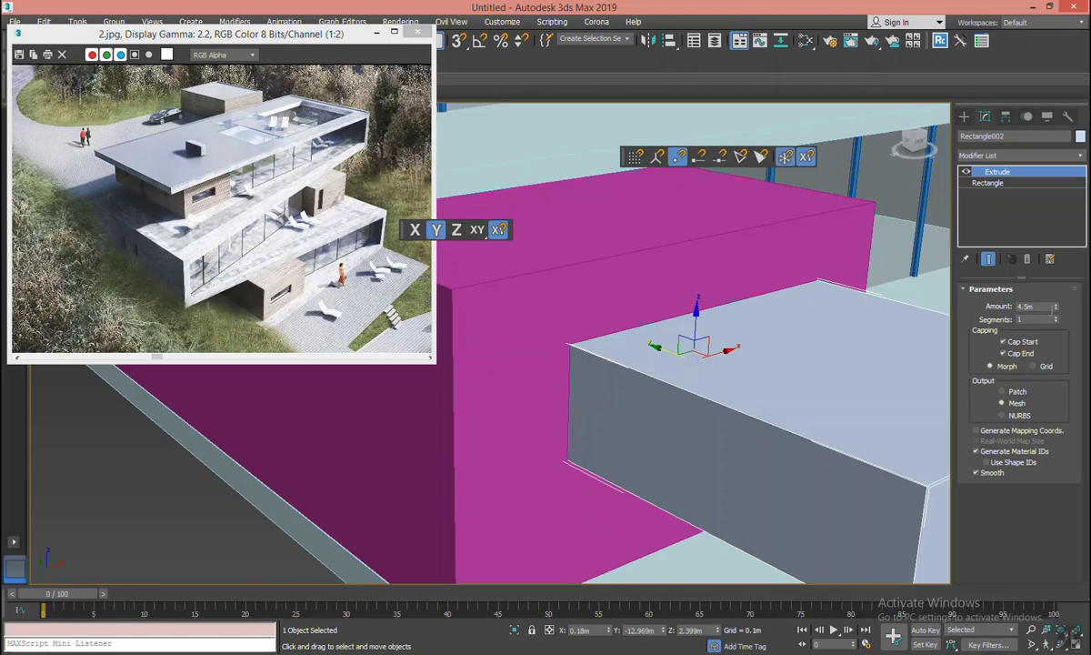
pyautogui.rightClick(1056, 311)
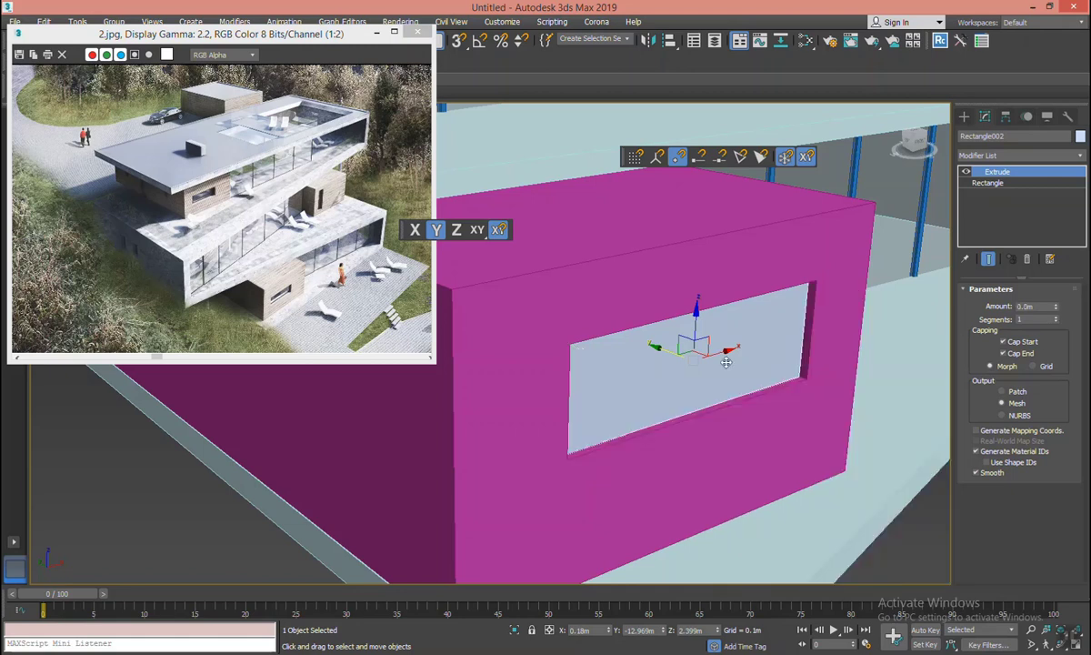
# Nudge the flat pane into the window plane and inspect it from several angles.
pyautogui.moveTo(657, 346); pyautogui.dragTo(666, 348)
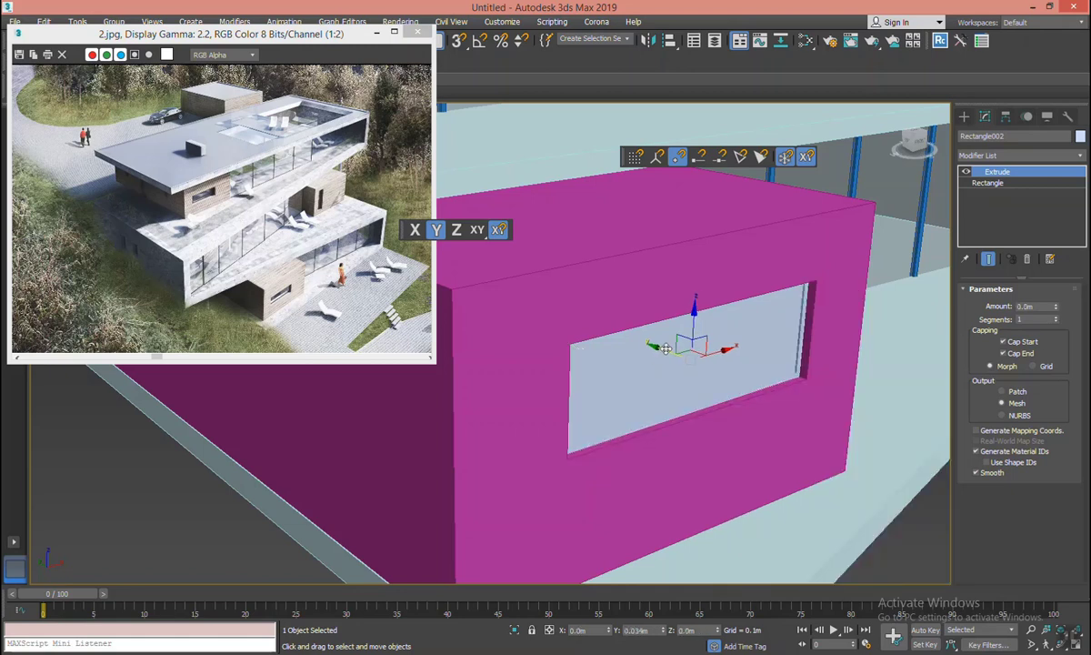
pyautogui.moveTo(770, 345)
pyautogui.keyDown('alt'); pyautogui.mouseDown(button='middle')
pyautogui.moveTo(651, 330)
pyautogui.moveTo(718, 346)
pyautogui.mouseUp(button='middle'); pyautogui.keyUp('alt')
pyautogui.scroll(-3, 651, 329)
pyautogui.scroll(-2, 718, 346)
pyautogui.scroll(3, 739, 358)
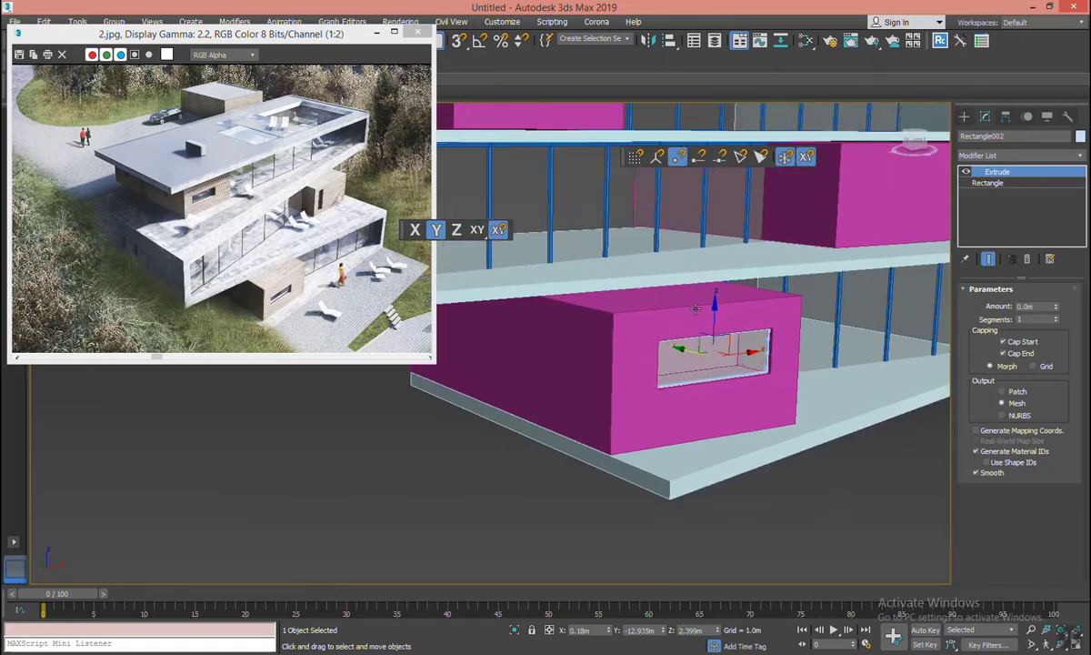
pyautogui.scroll(-2, 677, 320)
pyautogui.keyDown('alt'); pyautogui.moveTo(677, 320); pyautogui.dragTo(659, 293, button='middle'); pyautogui.keyUp('alt')
pyautogui.scroll(2, 720, 319)
pyautogui.scroll(-3, 718, 317)
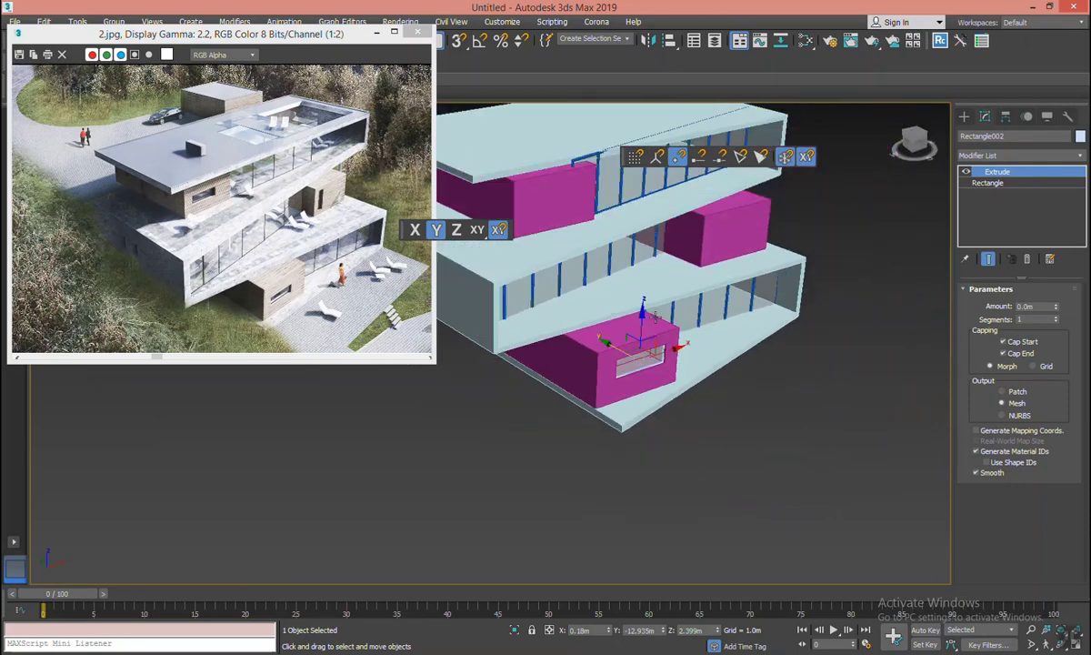
pyautogui.scroll(-3, 618, 291)
pyautogui.scroll(2, 586, 289)
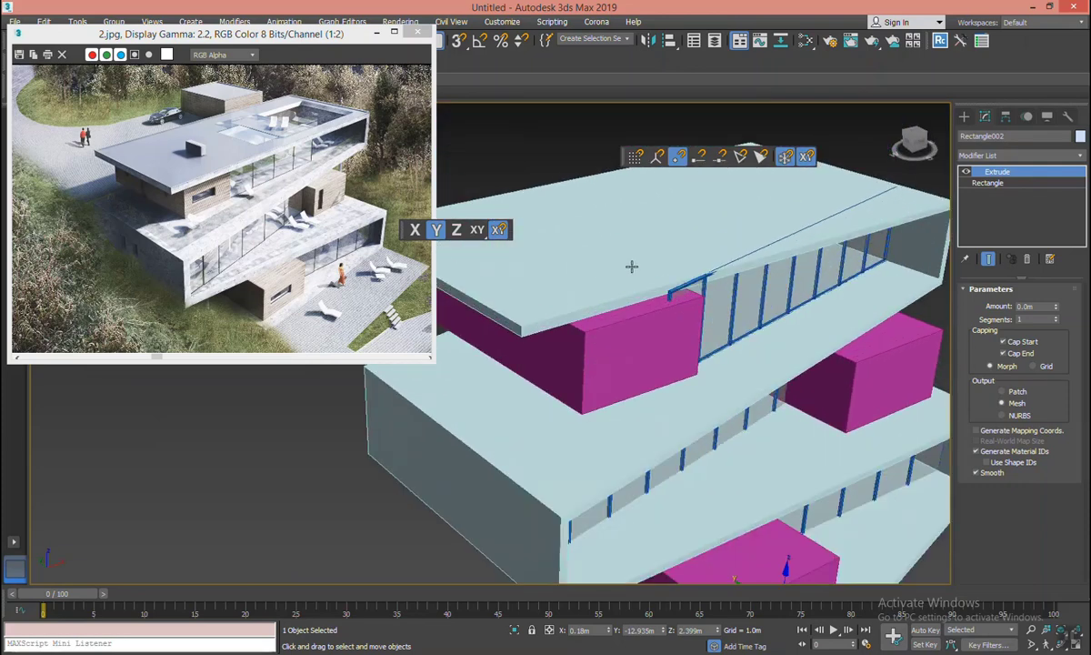
pyautogui.scroll(-2, 631, 266)
# Draw a cyan box on the top roof slab and shift it into place over the slab.
pyautogui.keyDown('alt'); pyautogui.moveTo(653, 302); pyautogui.dragTo(723, 296, button='middle'); pyautogui.keyUp('alt')
pyautogui.click(782, 460)
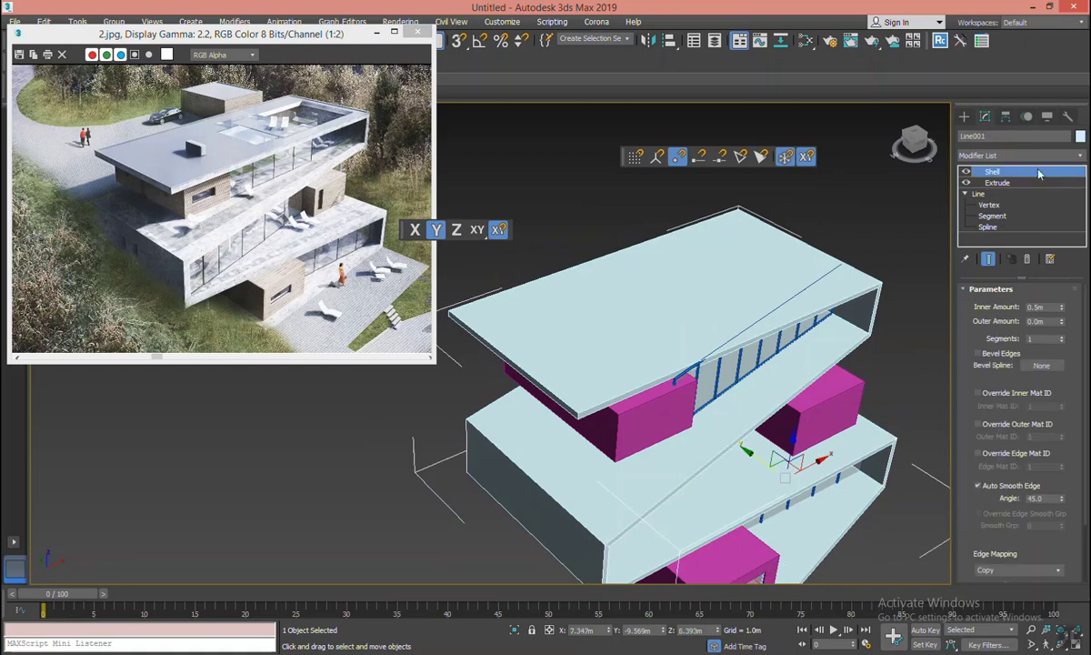
pyautogui.click(964, 117)
pyautogui.click(964, 135)
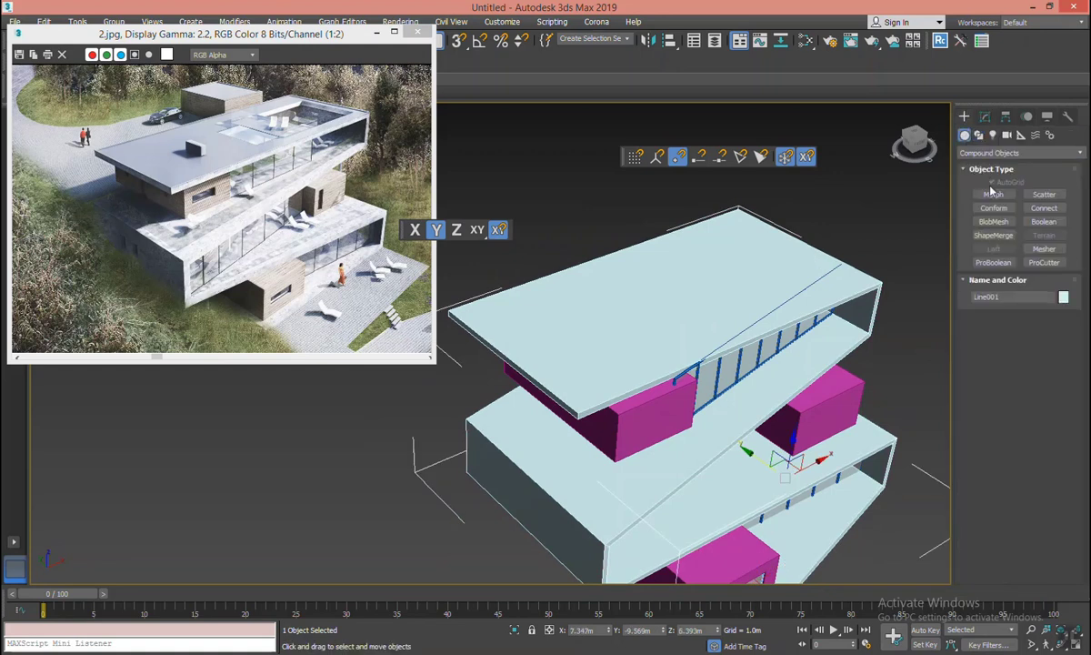
pyautogui.click(1019, 152)
pyautogui.click(996, 160)
pyautogui.click(993, 195)
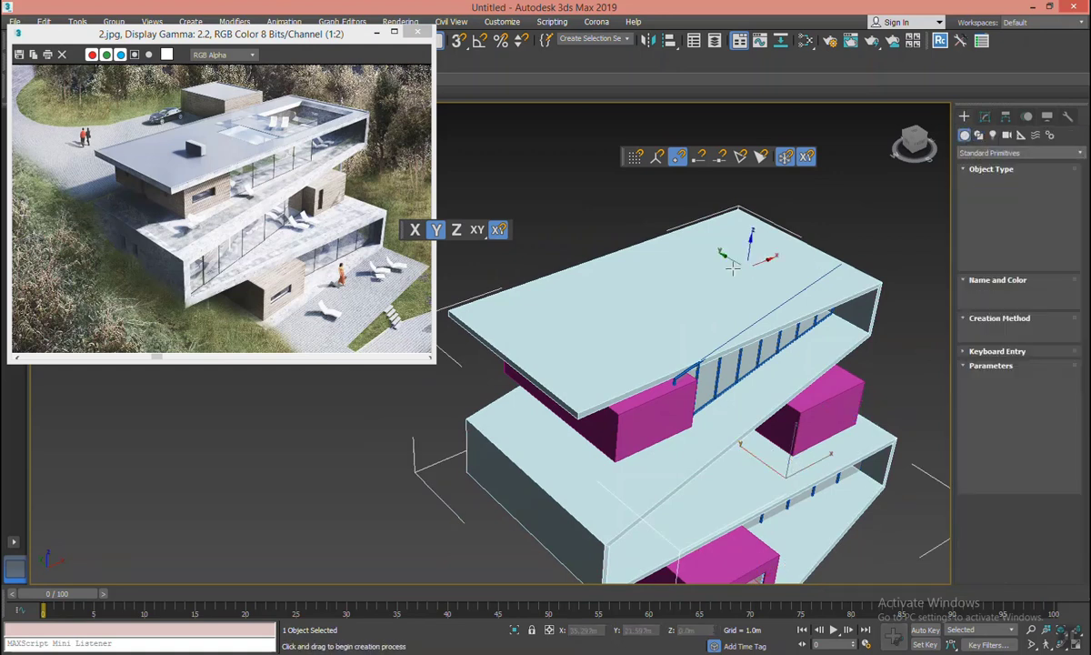
pyautogui.moveTo(737, 235); pyautogui.dragTo(713, 325)
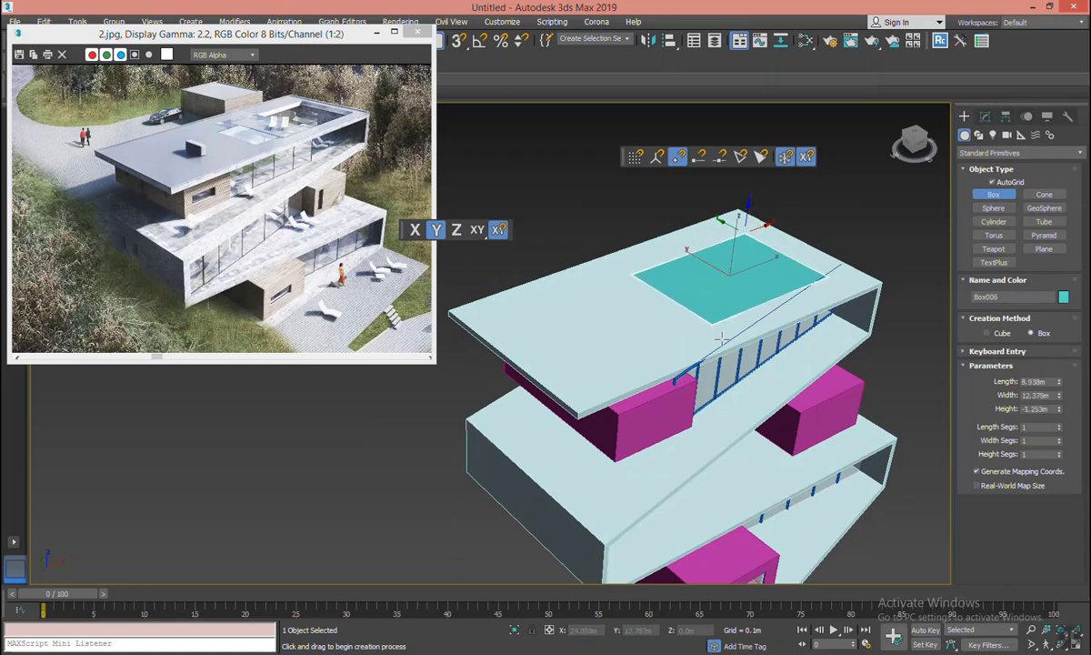
pyautogui.click(716, 262)
pyautogui.rightClick(716, 261)
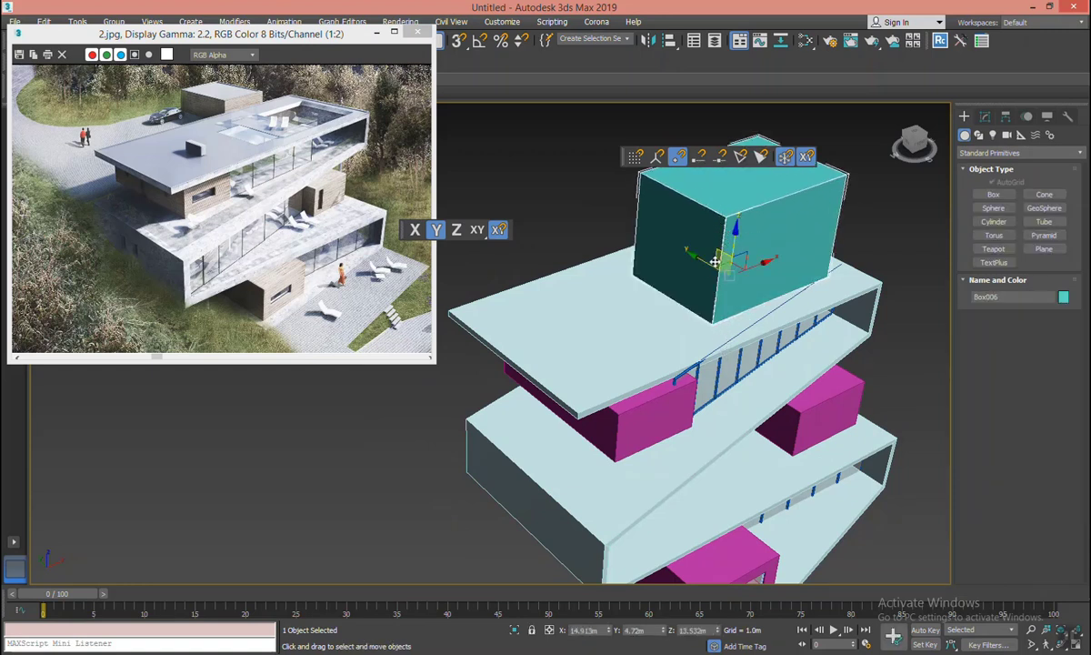
pyautogui.moveTo(716, 262); pyautogui.dragTo(688, 252)
# Subtract the box from roof slab Line001 with a ProBoolean subtraction.
pyautogui.click(673, 309)
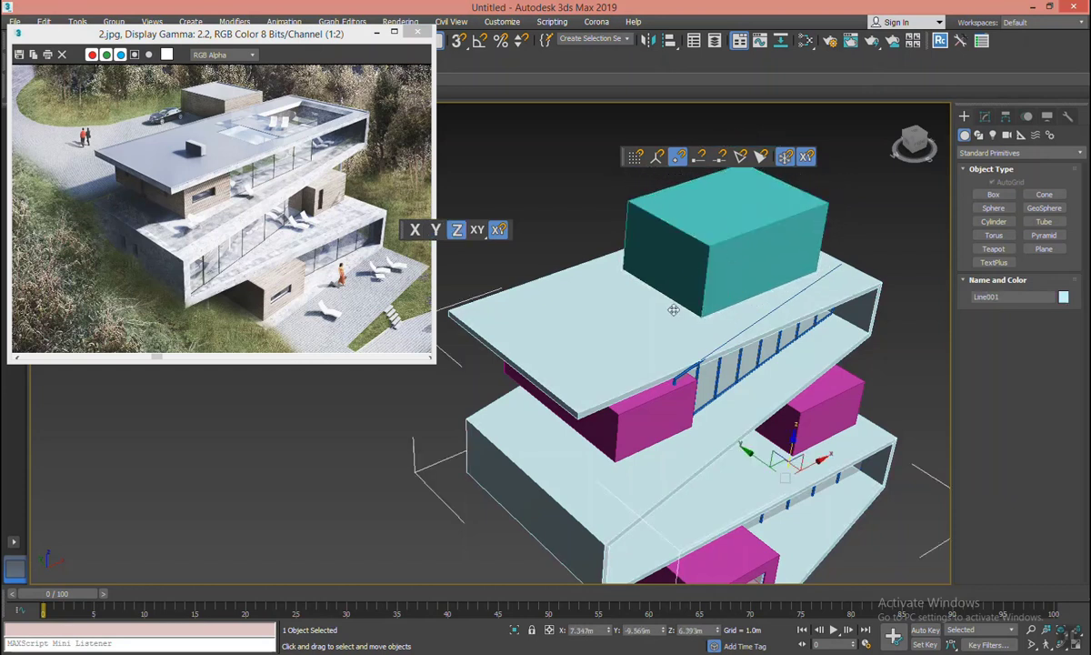
pyautogui.click(982, 153)
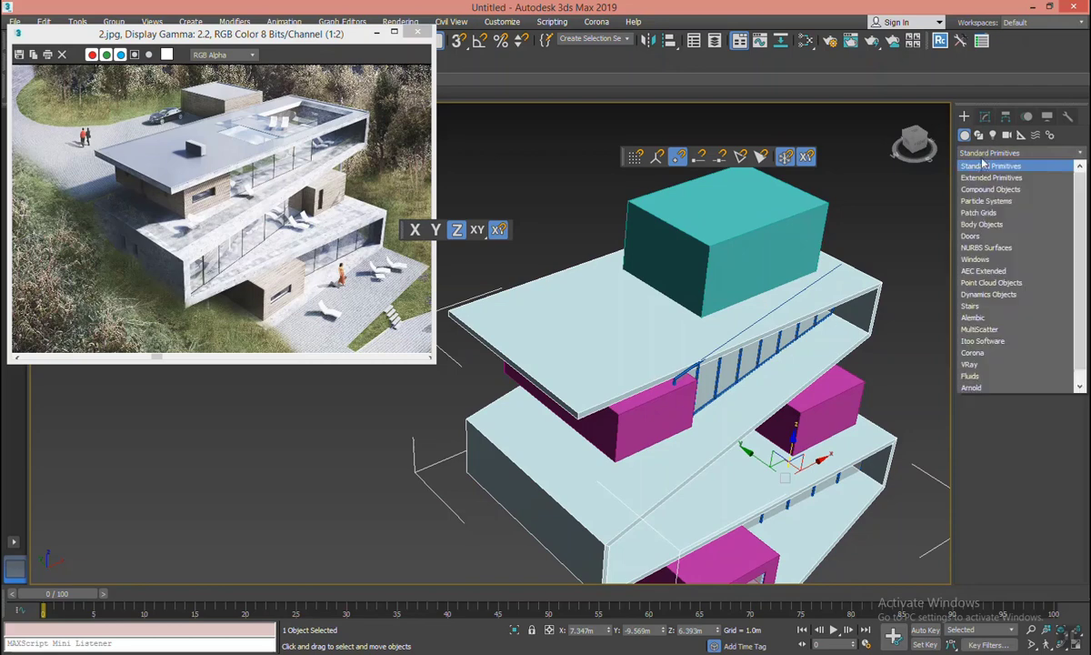
pyautogui.click(990, 189)
pyautogui.click(993, 262)
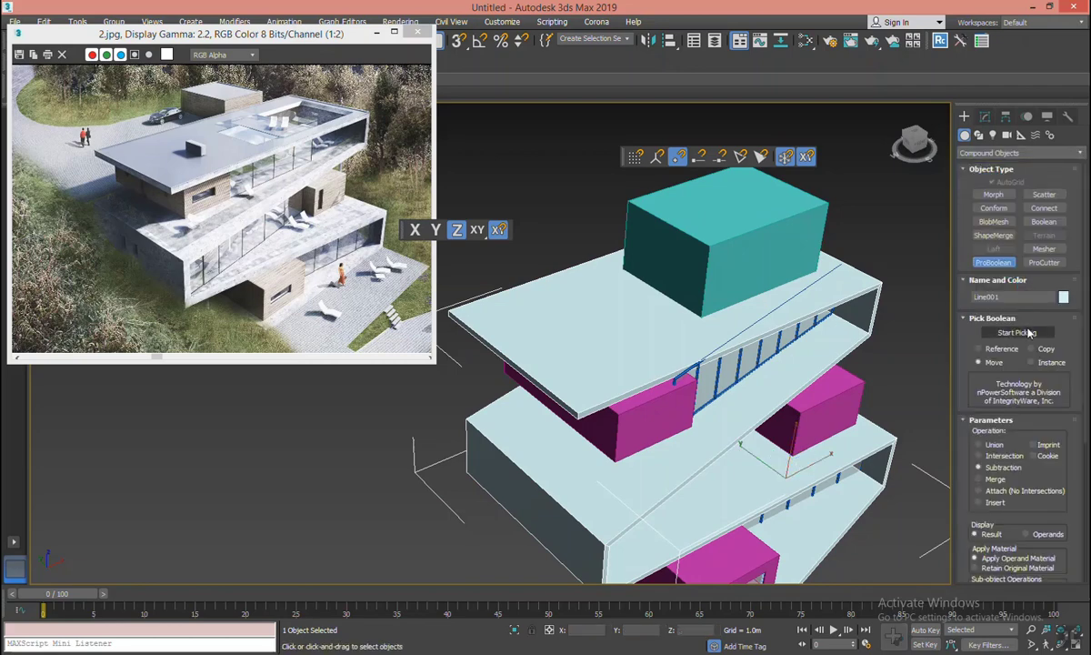
pyautogui.click(1014, 333)
pyautogui.click(808, 223)
pyautogui.rightClick(809, 223)
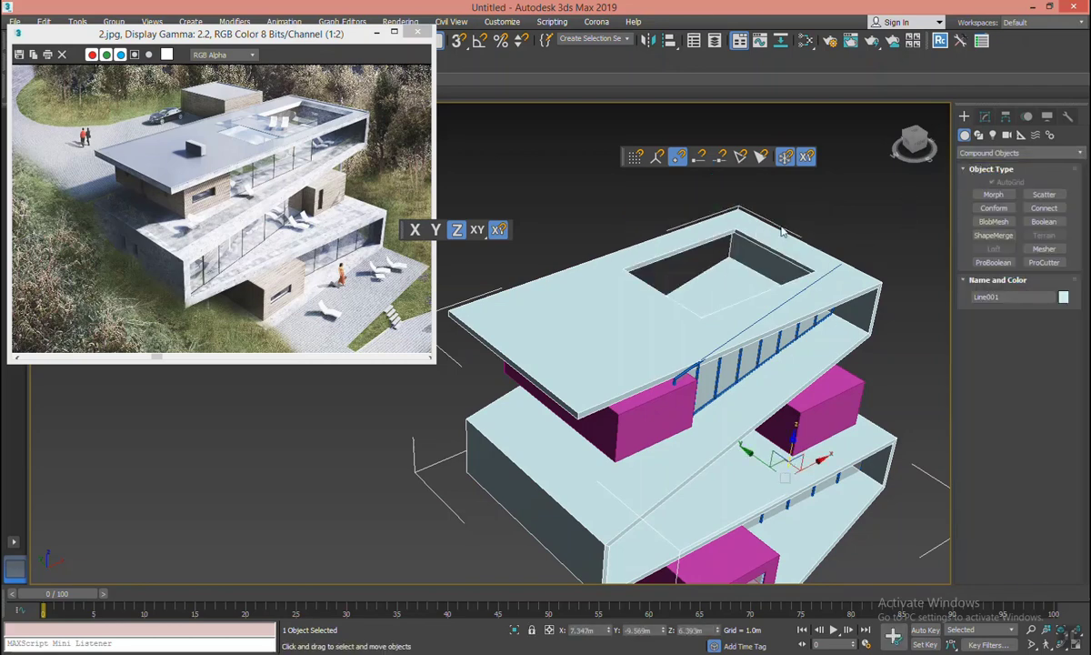
pyautogui.moveTo(781, 231)
pyautogui.keyDown('alt'); pyautogui.mouseDown(button='middle')
pyautogui.moveTo(928, 202)
pyautogui.moveTo(847, 205)
pyautogui.moveTo(818, 226)
pyautogui.moveTo(854, 232)
pyautogui.mouseUp(button='middle'); pyautogui.keyUp('alt')
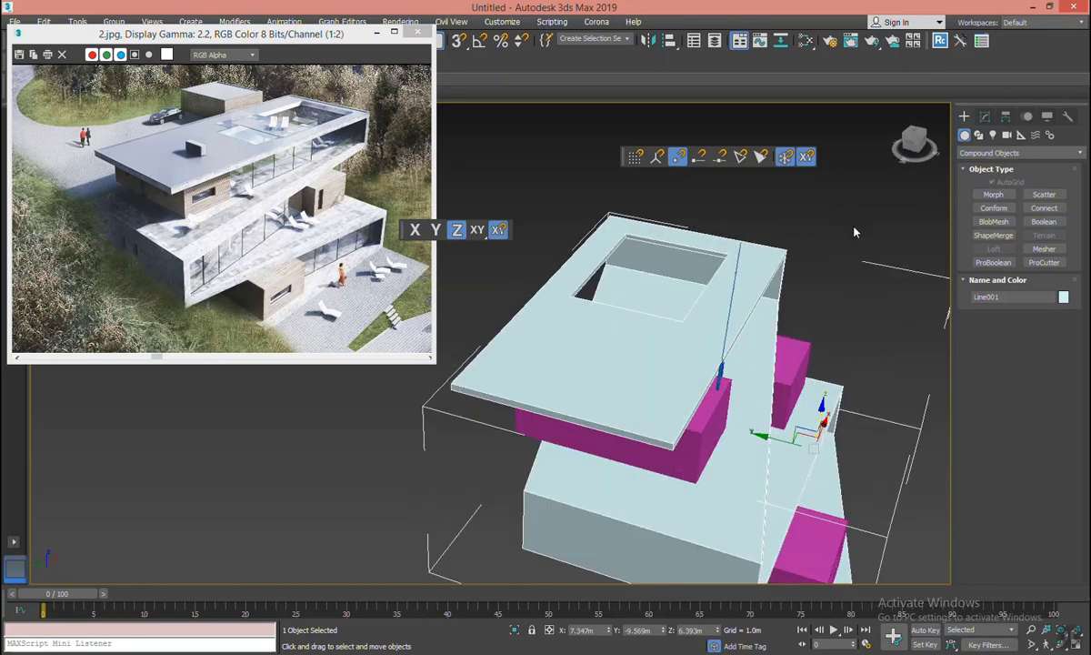
pyautogui.click(985, 116)
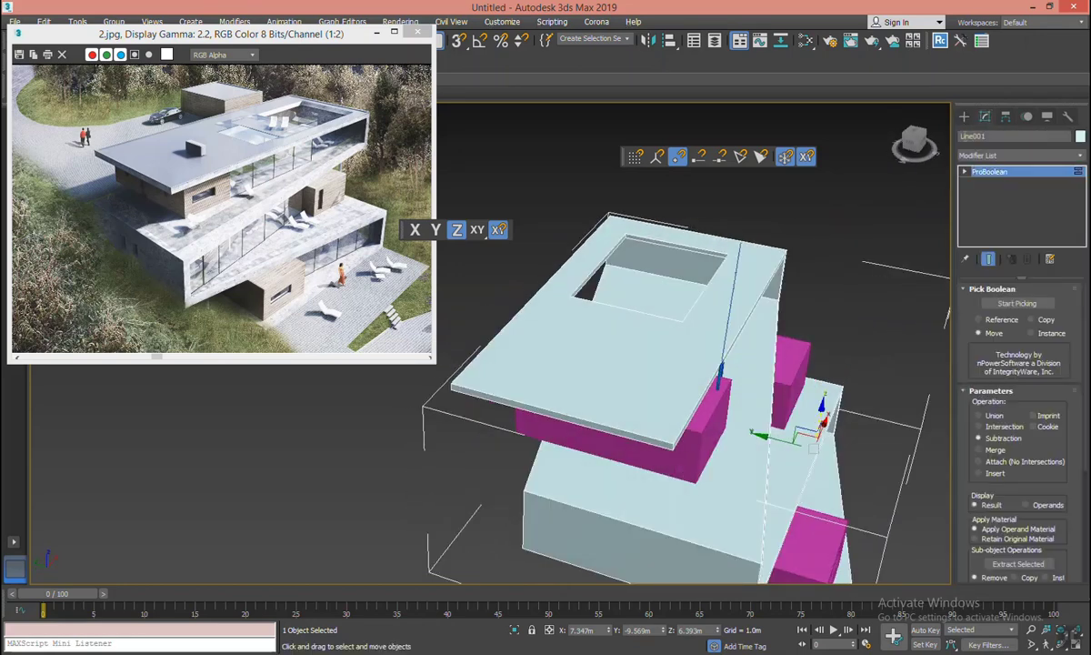
pyautogui.click(963, 116)
# Draw a snapped rectangle along the edge of the roof opening.
pyautogui.click(987, 152)
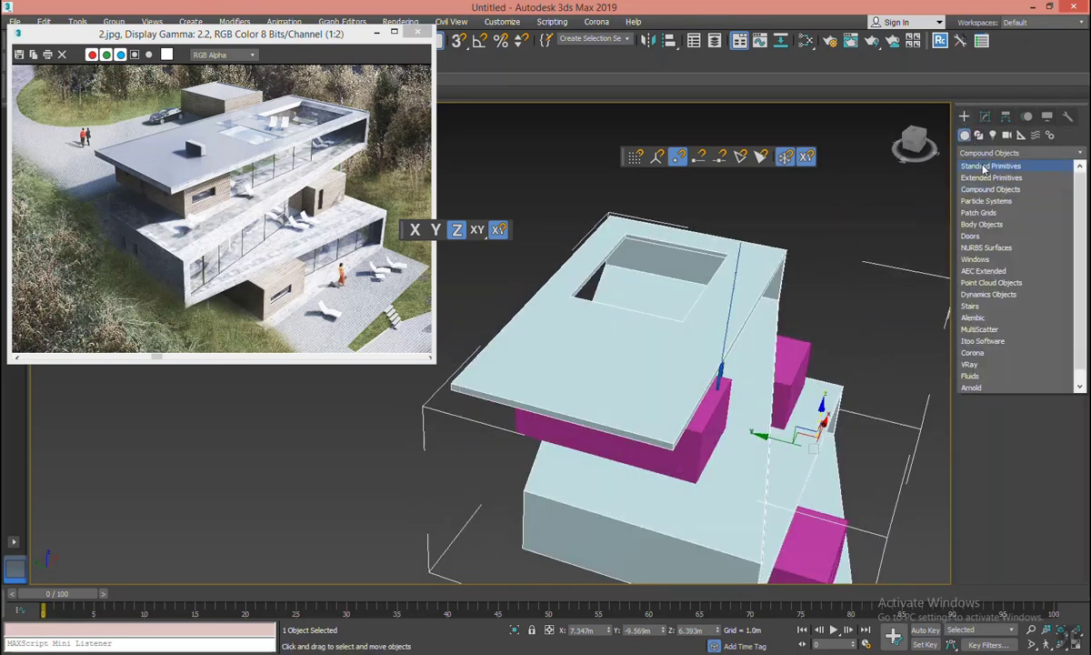
pyautogui.click(983, 166)
pyautogui.click(978, 134)
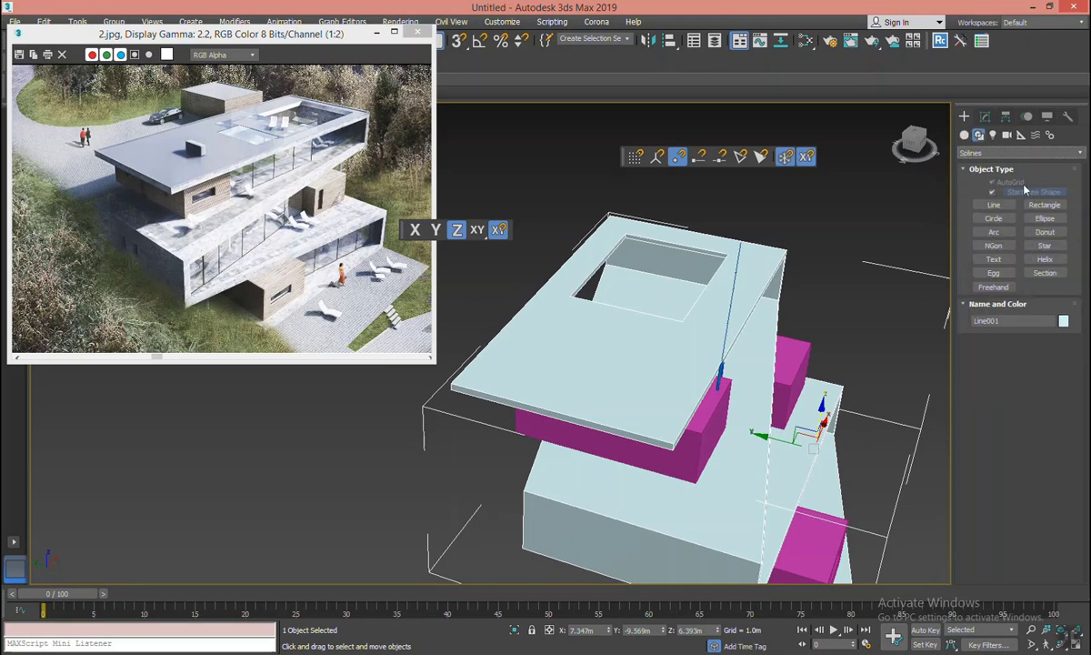
pyautogui.click(1045, 204)
pyautogui.keyDown('alt'); pyautogui.moveTo(641, 228); pyautogui.dragTo(664, 208, button='middle'); pyautogui.keyUp('alt')
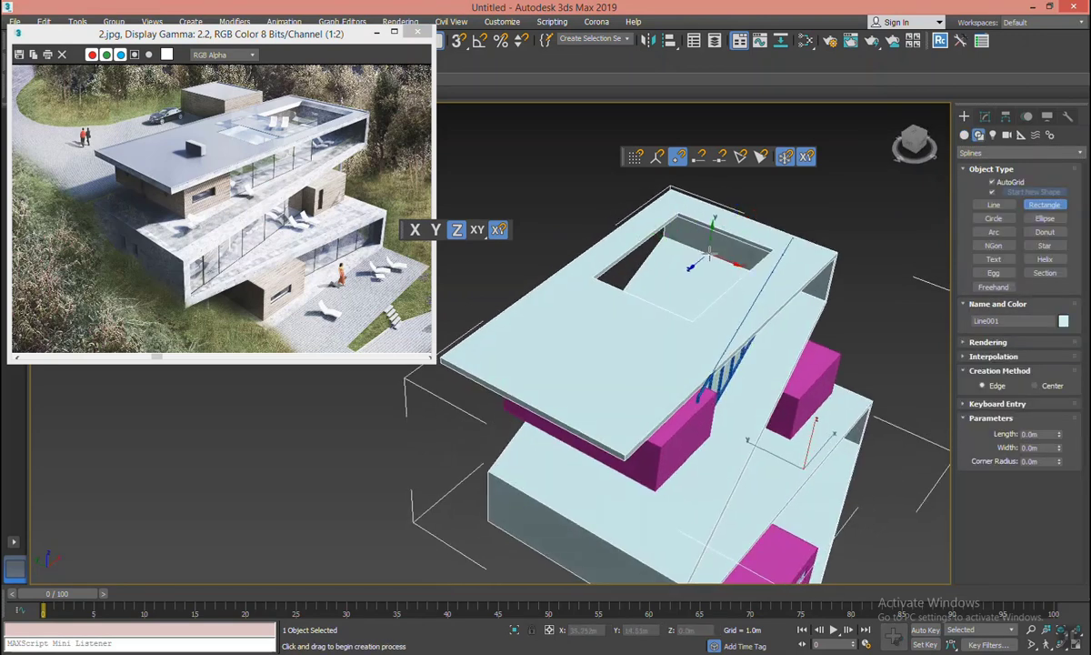
pyautogui.press('s')
pyautogui.moveTo(678, 213); pyautogui.dragTo(704, 240)
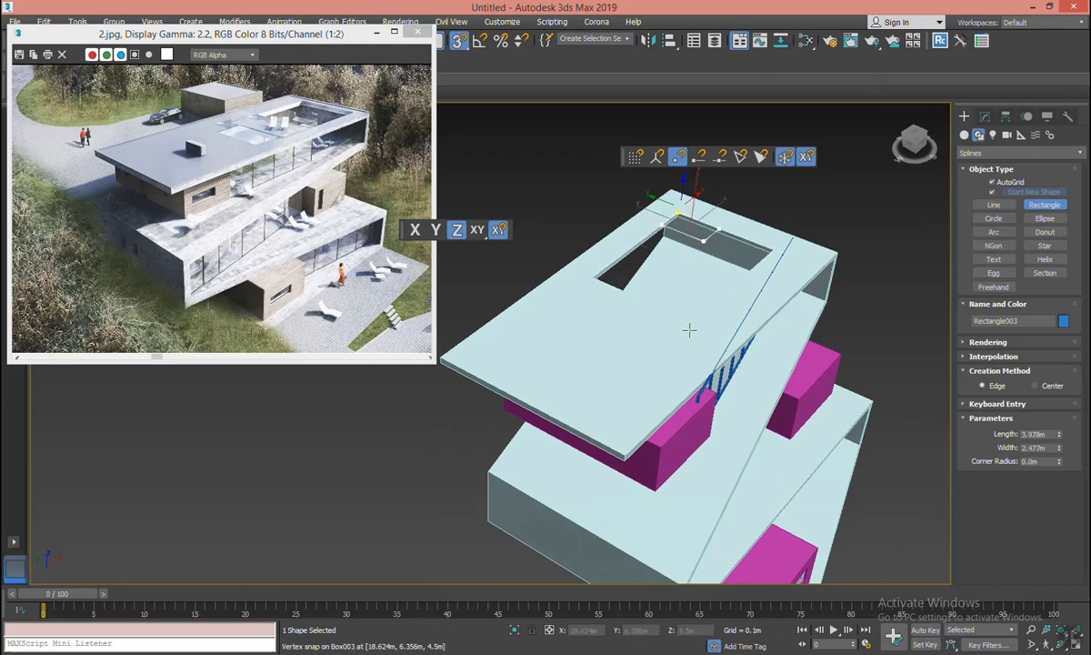
pyautogui.rightClick(693, 308)
pyautogui.moveTo(754, 249)
pyautogui.mouseDown(button='middle')
pyautogui.moveTo(729, 261)
pyautogui.moveTo(686, 317)
pyautogui.mouseUp(button='middle')
pyautogui.scroll(2, 719, 256)
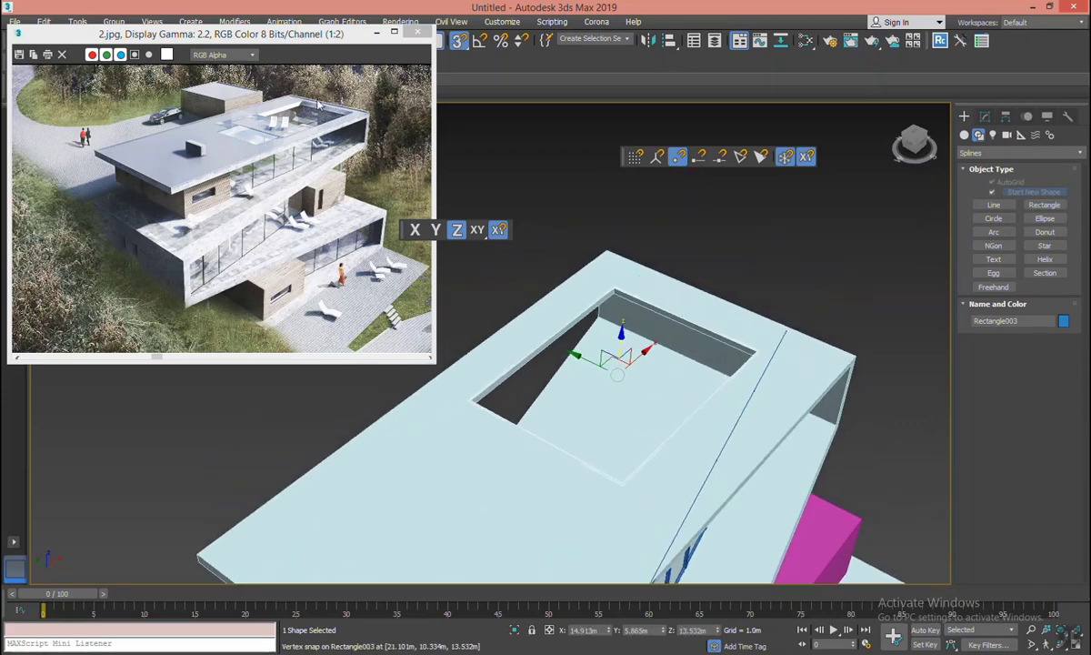
# Sweep a Bar profile along the rectangle with 0.14m width.
pyautogui.click(985, 115)
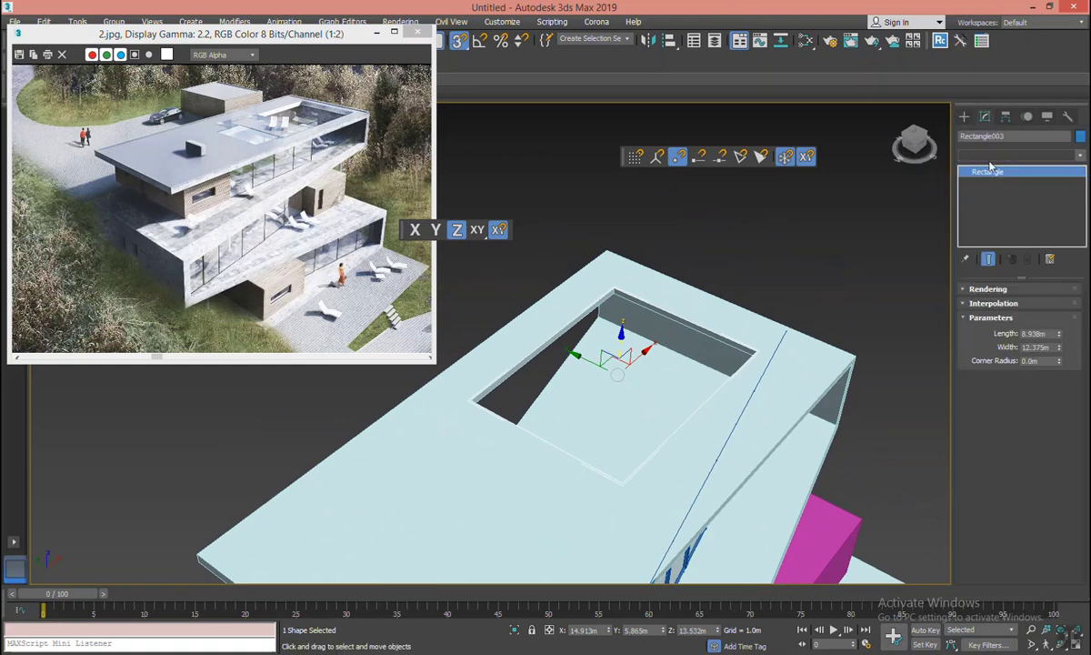
pyautogui.click(991, 156)
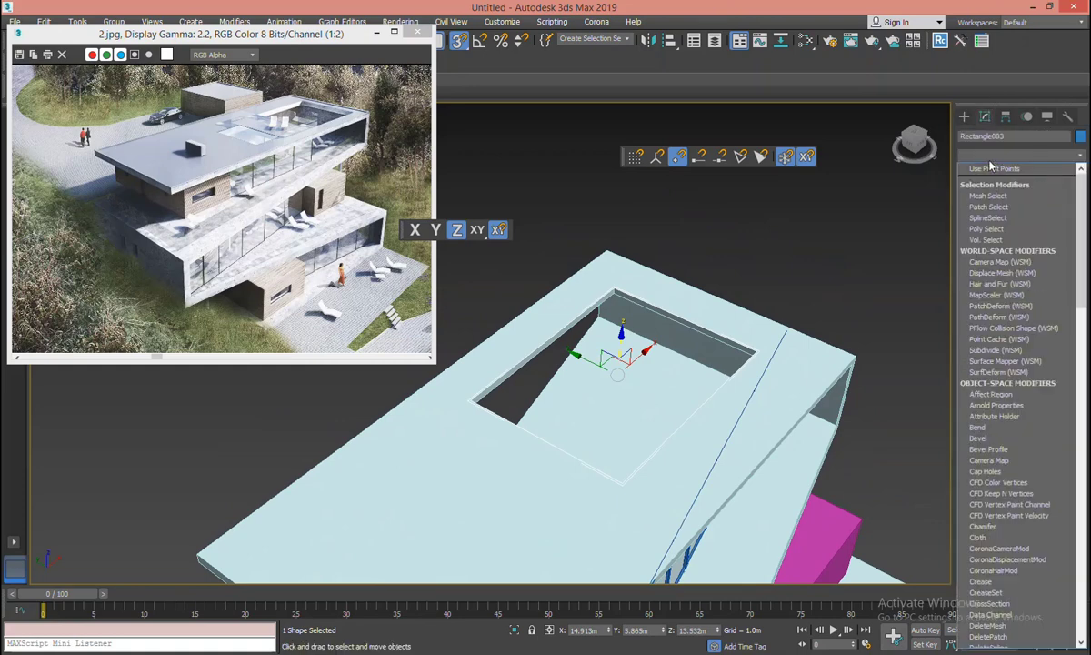
pyautogui.scroll(-5, 982, 227)
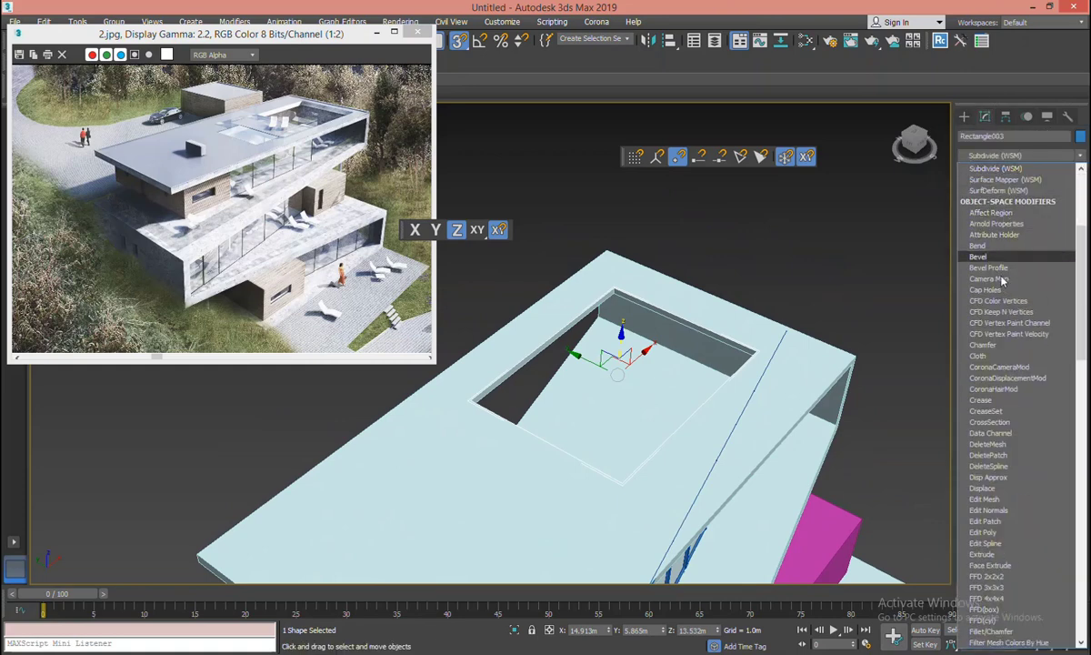
pyautogui.scroll(-10, 969, 280)
pyautogui.scroll(-10, 991, 336)
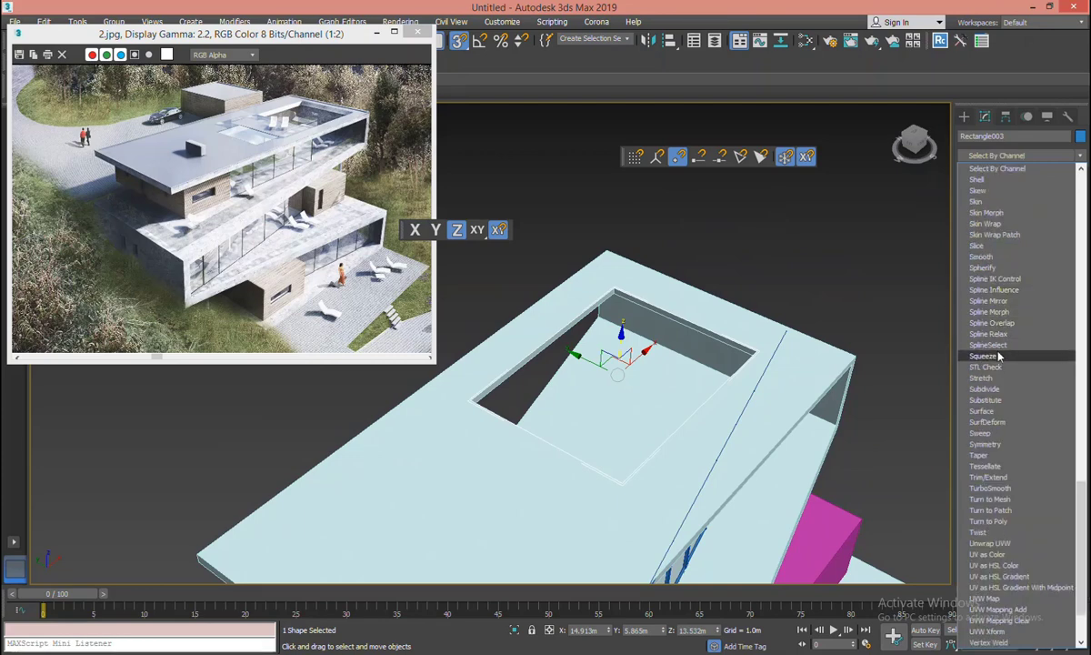
pyautogui.click(982, 433)
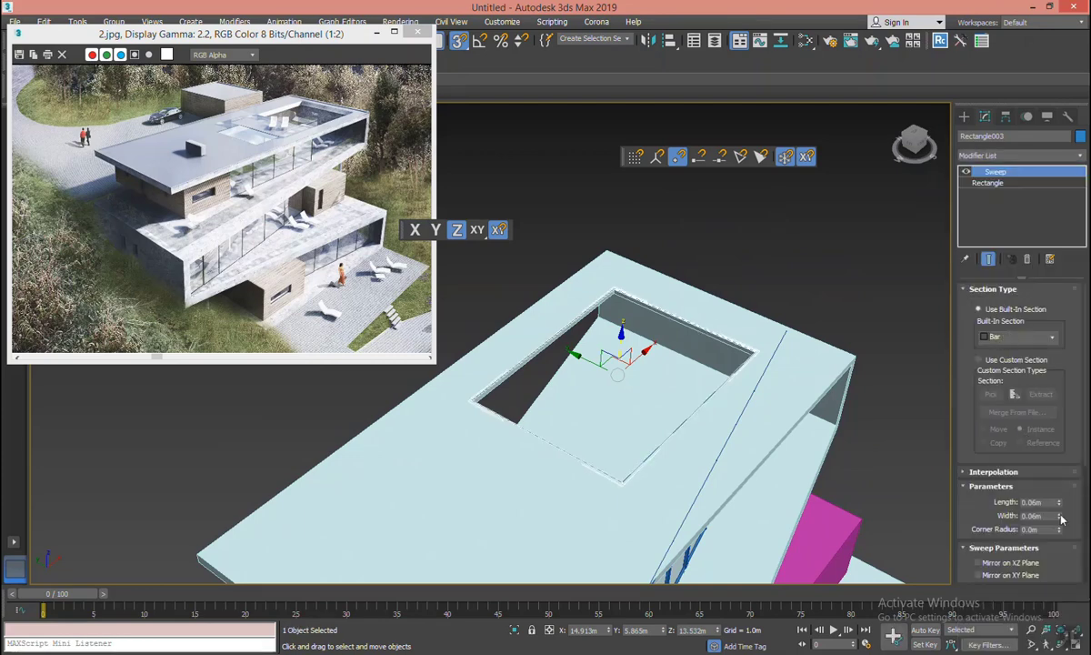
pyautogui.moveTo(1058, 516)
pyautogui.mouseDown()
pyautogui.moveTo(1070, 80)
pyautogui.moveTo(1012, 400)
pyautogui.mouseUp()
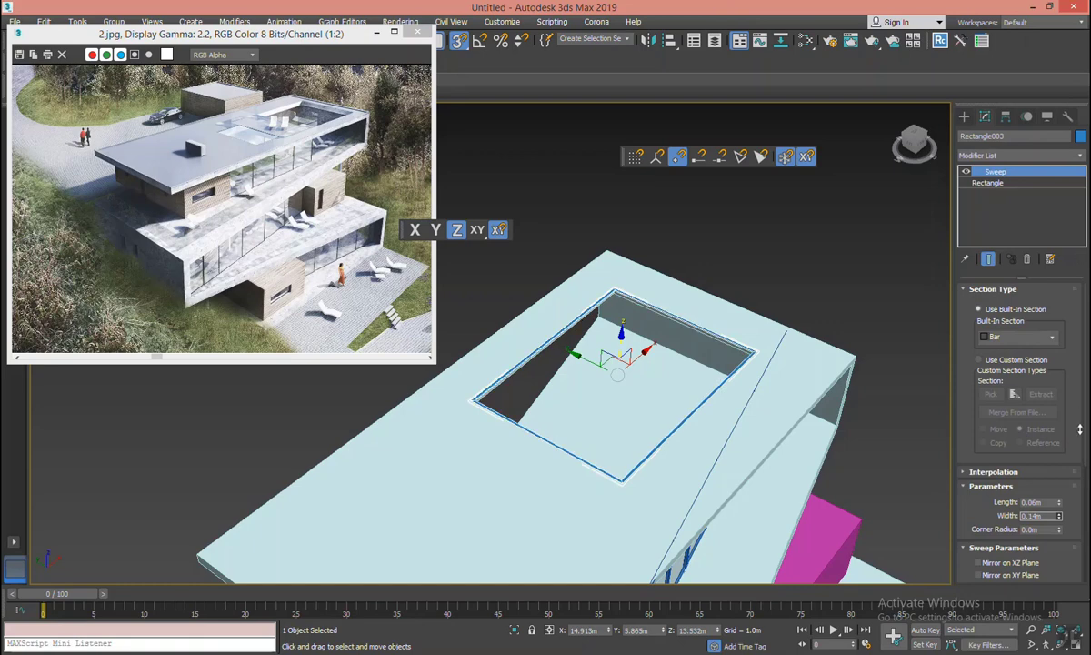
pyautogui.moveTo(1058, 502)
pyautogui.mouseDown()
pyautogui.moveTo(1051, 407)
pyautogui.moveTo(207, 148)
pyautogui.mouseUp()
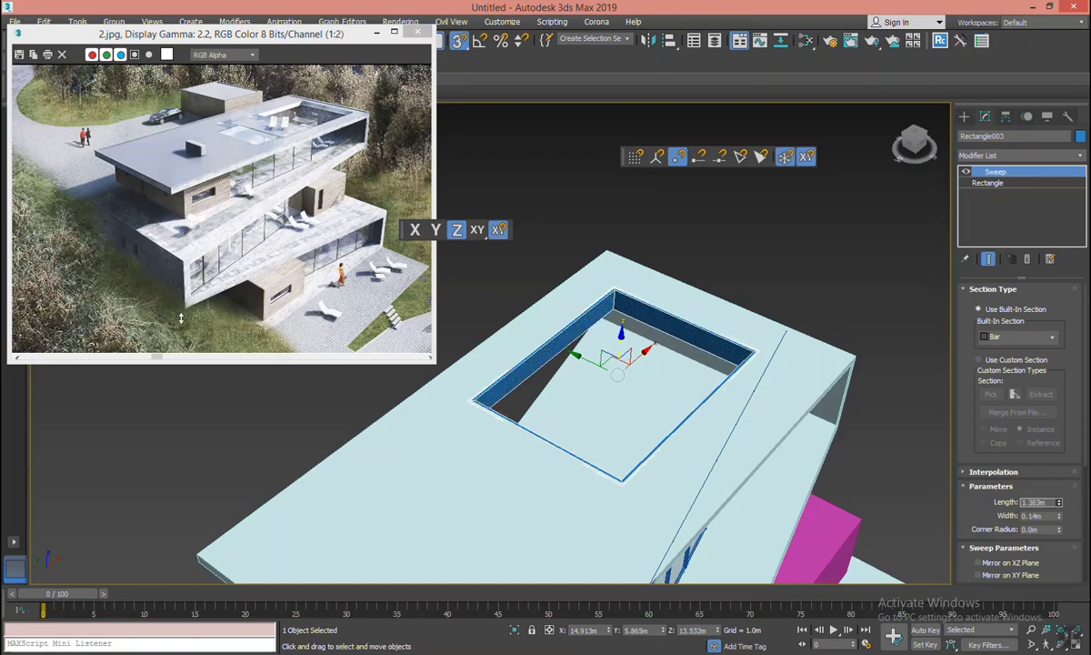
# Raise the rail above the roof, make it see-through, and clear the selection.
pyautogui.keyDown('alt'); pyautogui.moveTo(514, 323); pyautogui.dragTo(563, 288, button='middle'); pyautogui.keyUp('alt')
pyautogui.scroll(4, 621, 338)
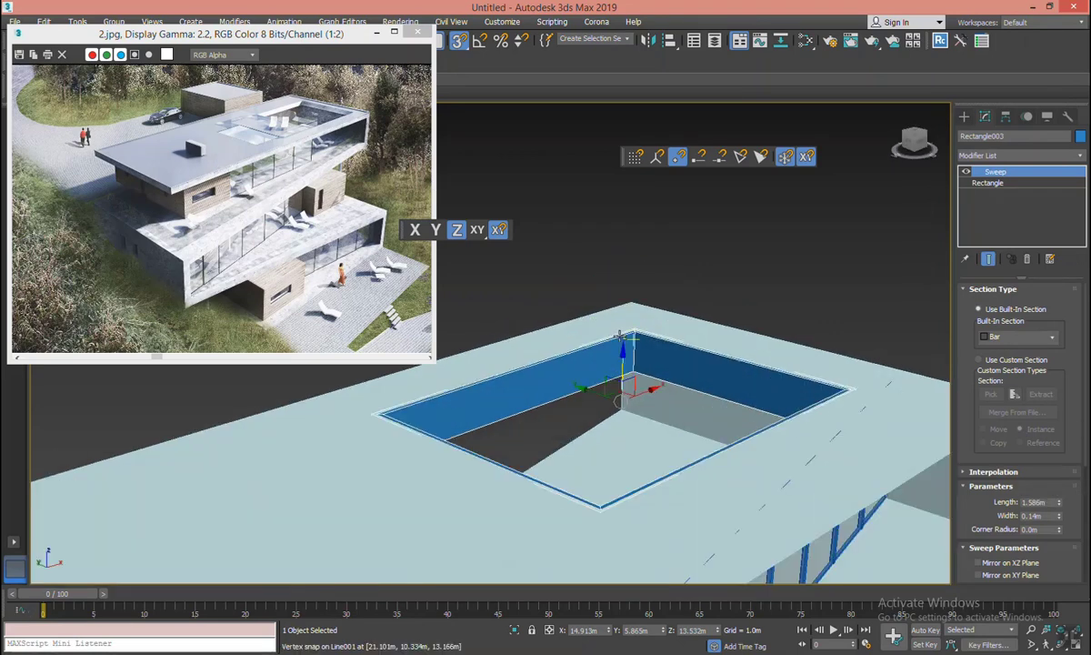
pyautogui.moveTo(622, 338); pyautogui.dragTo(626, 329)
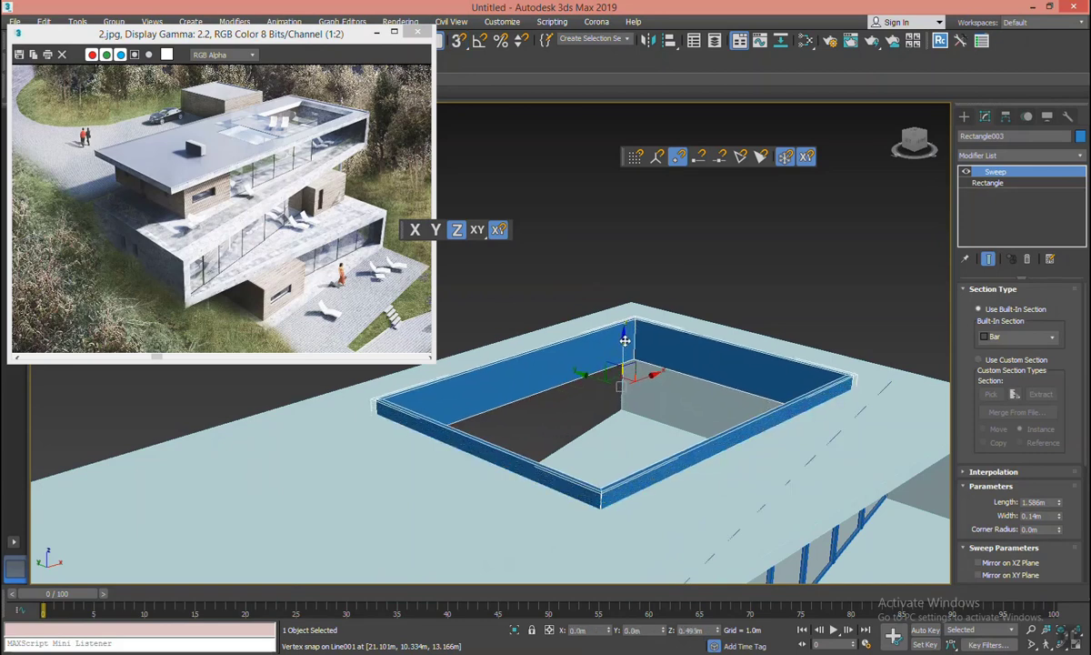
pyautogui.hotkey('alt', 'x')
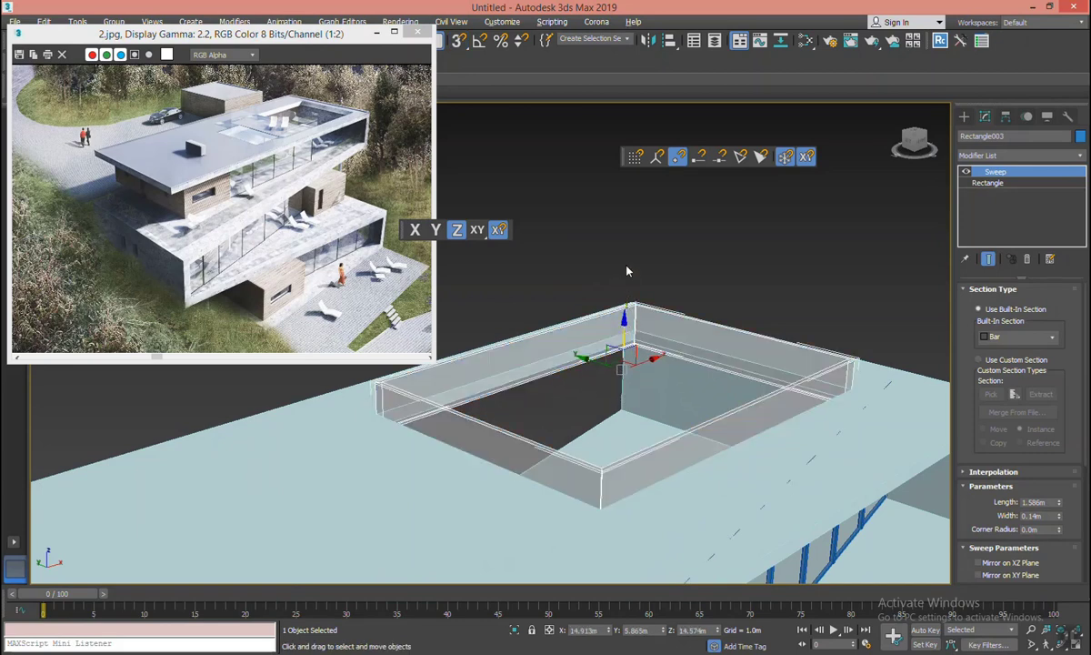
pyautogui.click(633, 262)
pyautogui.scroll(-5, 626, 236)
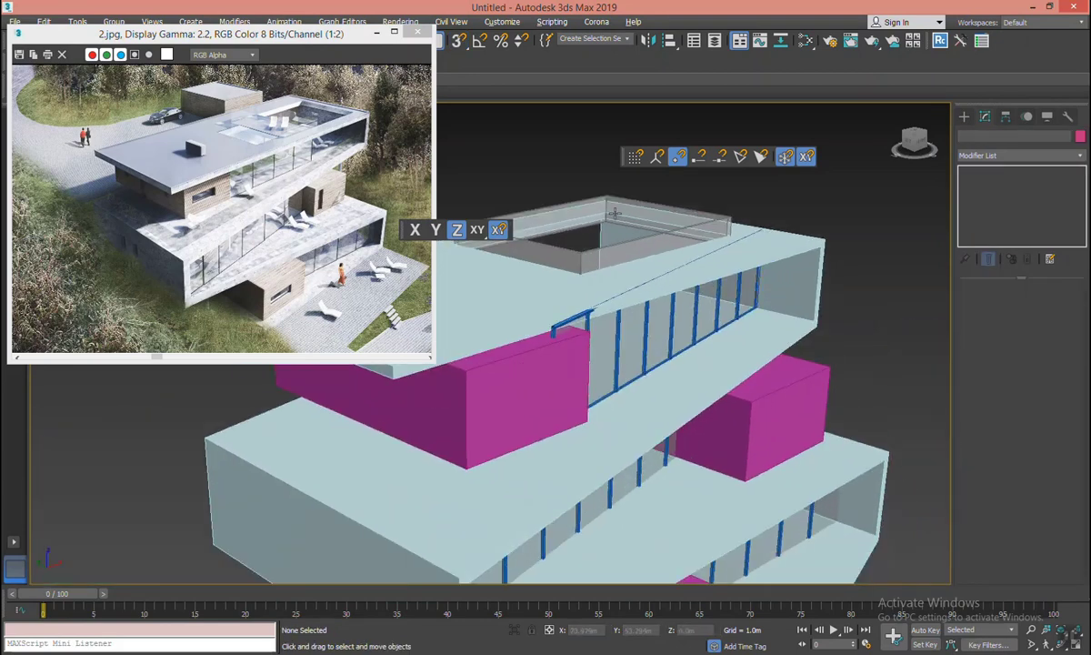
# Draw a three-point line along the upper slab's edge.
pyautogui.scroll(-3, 626, 237)
pyautogui.click(964, 116)
pyautogui.click(993, 205)
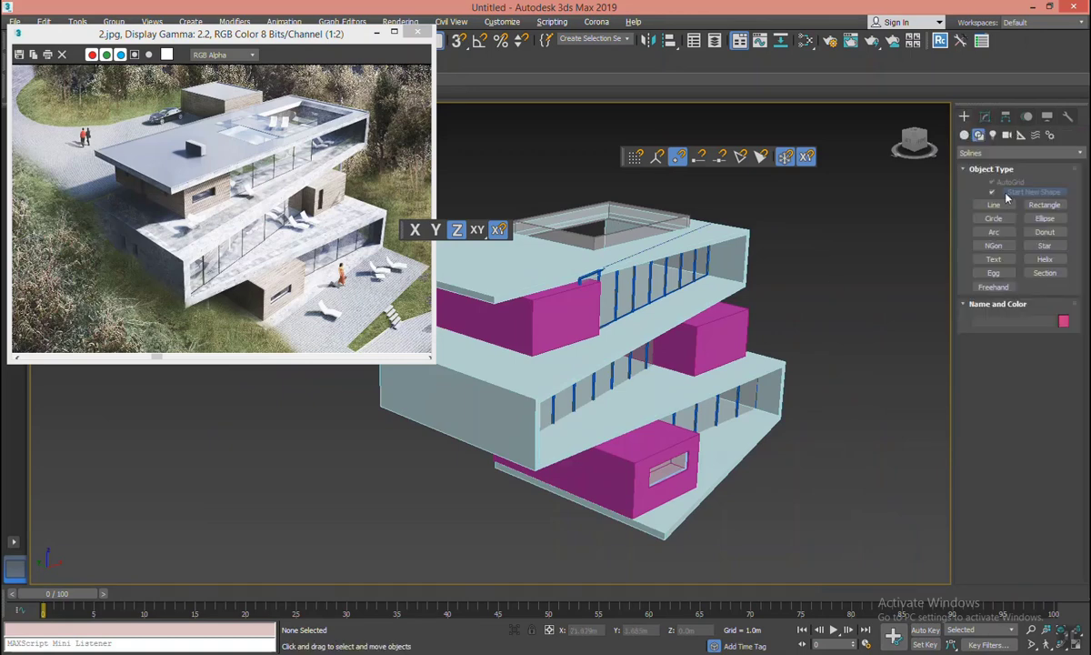
pyautogui.keyDown('alt'); pyautogui.moveTo(687, 308); pyautogui.dragTo(691, 264, button='middle'); pyautogui.keyUp('alt')
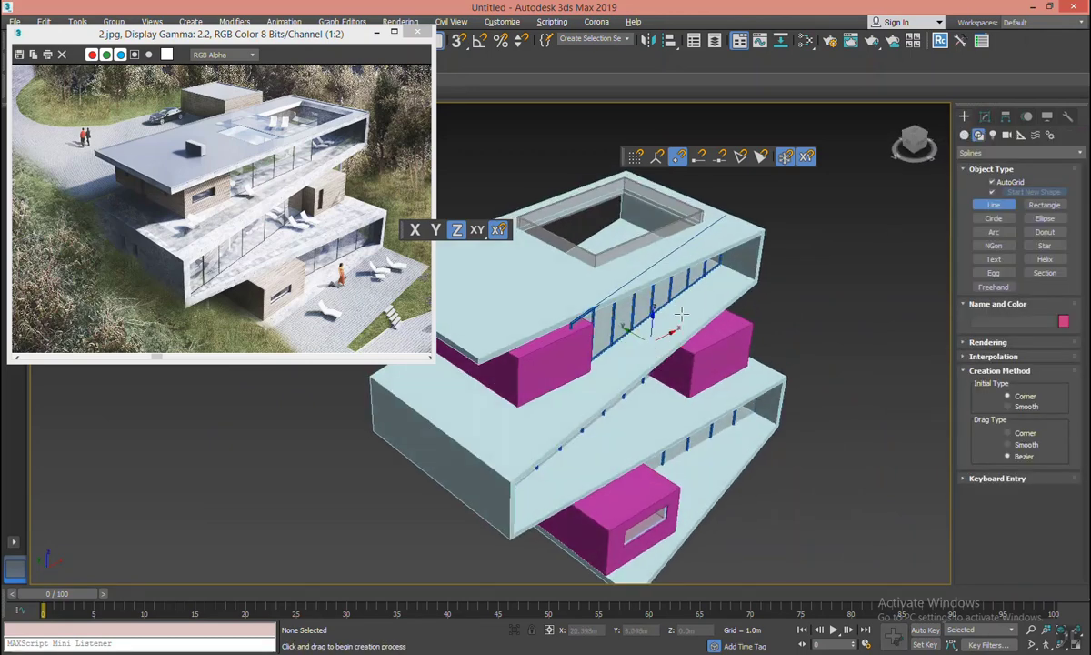
pyautogui.click(749, 279)
pyautogui.click(515, 469)
pyautogui.click(448, 406)
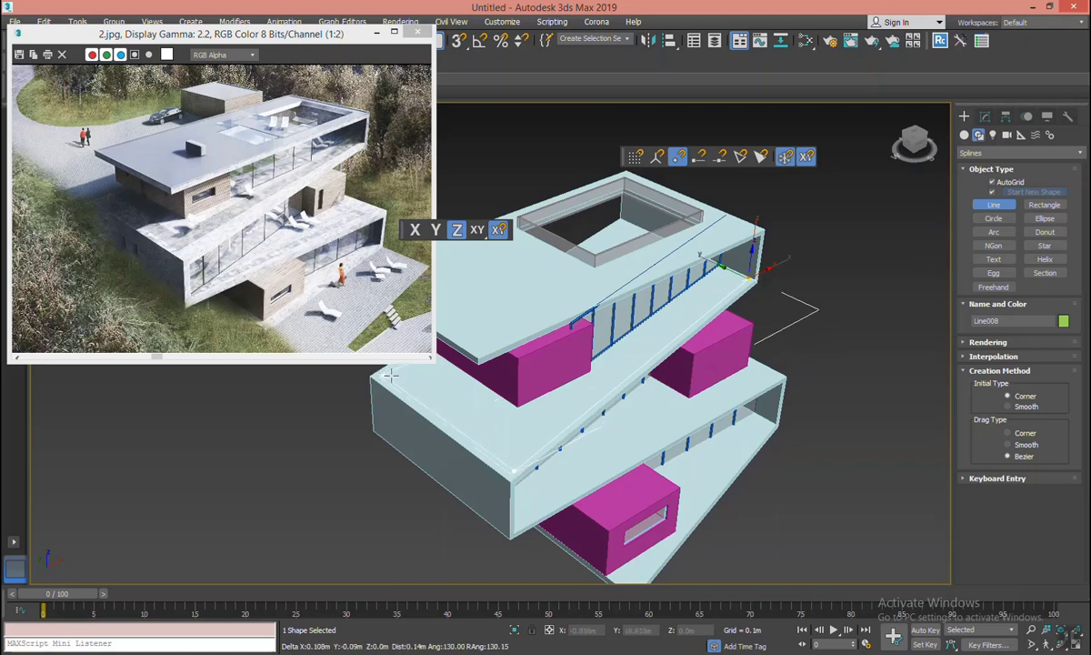
pyautogui.scroll(2, 434, 409)
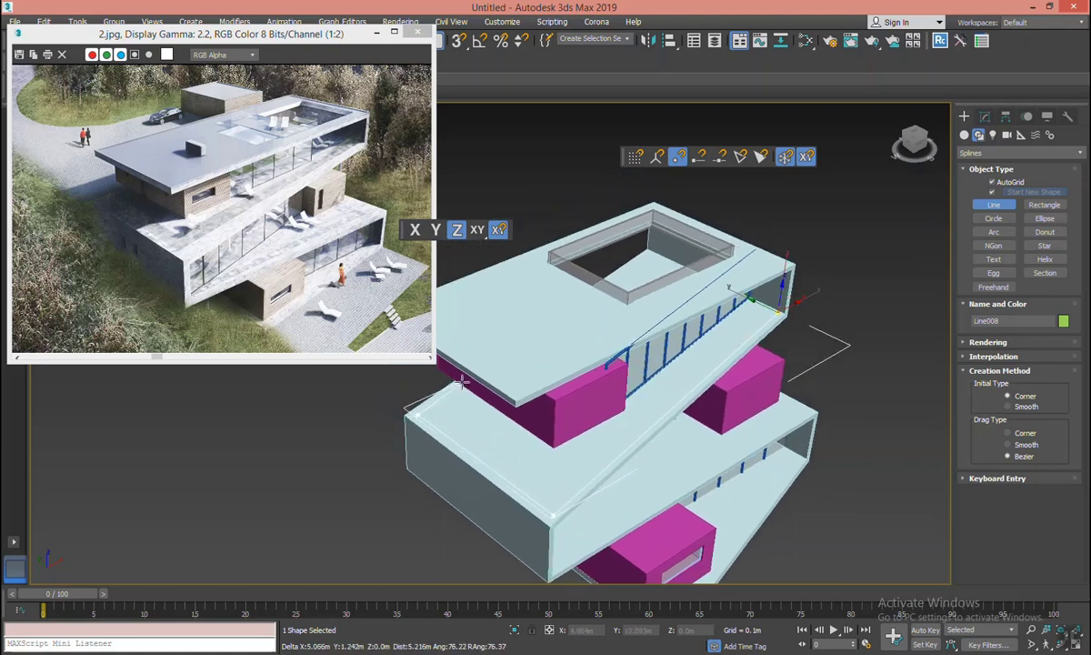
pyautogui.rightClick(463, 382)
# Extrude the line 1.13m high into a band.
pyautogui.click(985, 116)
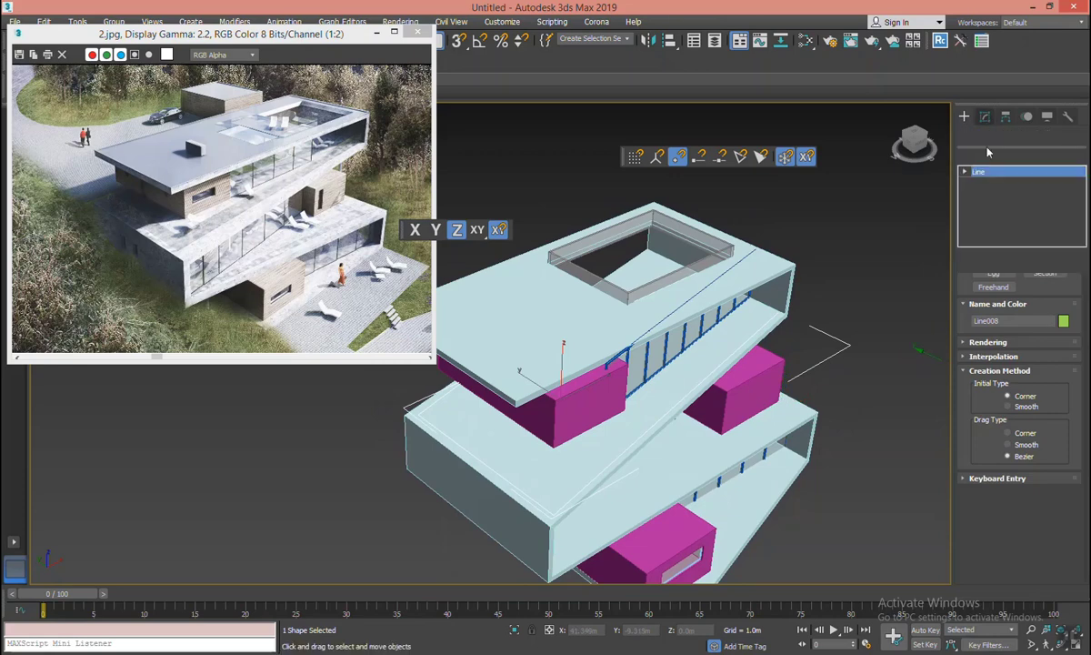
pyautogui.click(989, 155)
pyautogui.press('e')
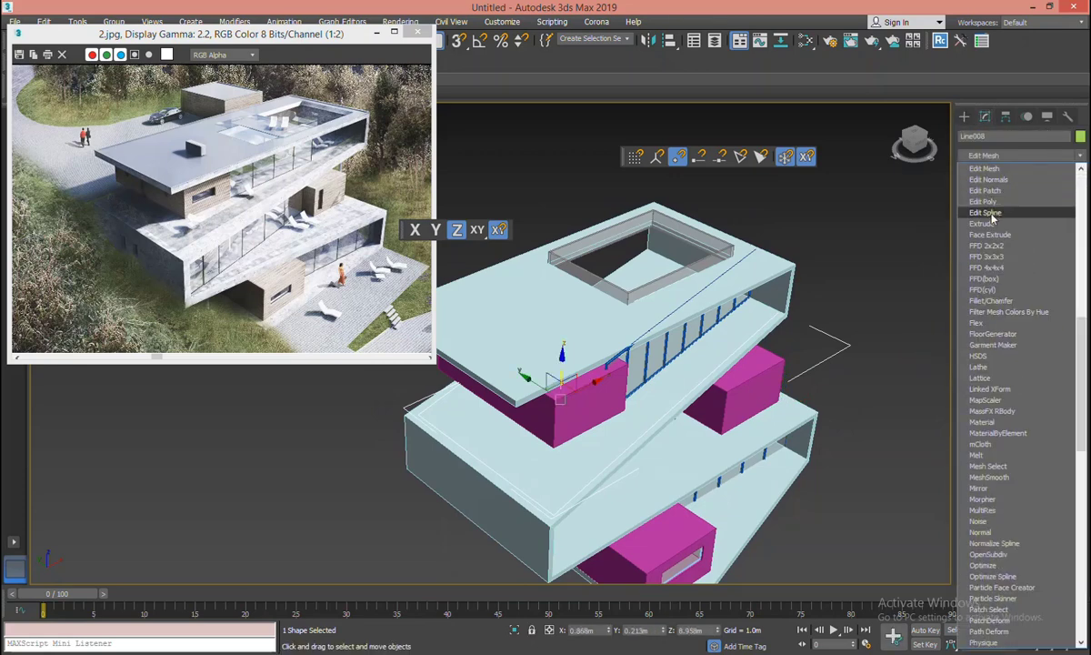
pyautogui.click(983, 224)
pyautogui.keyDown('alt'); pyautogui.moveTo(845, 309); pyautogui.dragTo(809, 310, button='middle'); pyautogui.keyUp('alt')
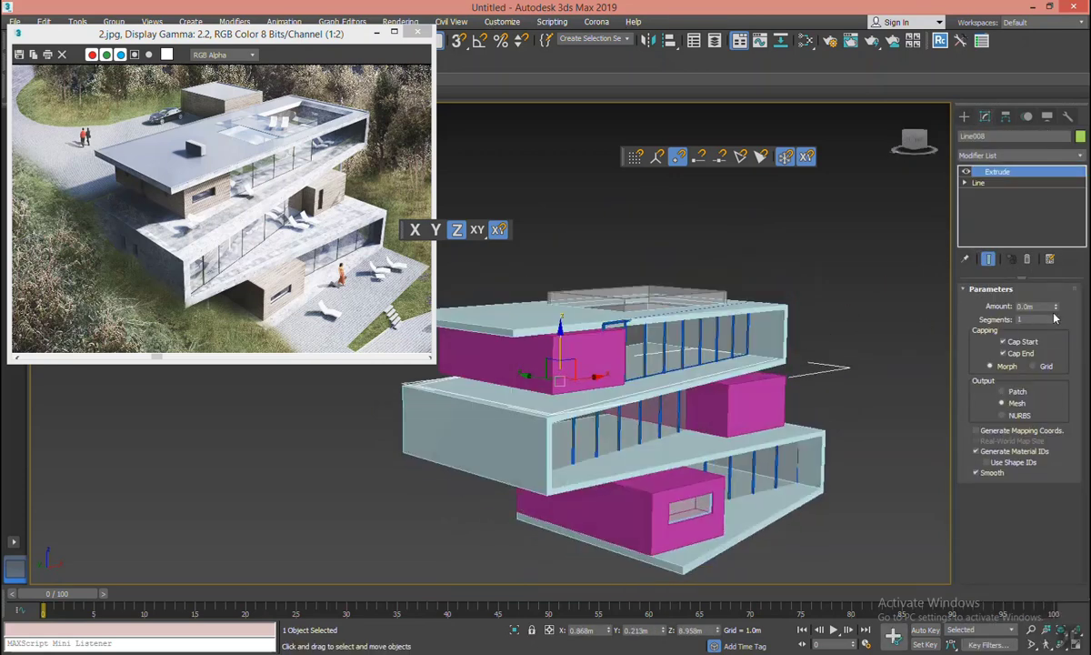
pyautogui.moveTo(1055, 307); pyautogui.dragTo(1023, 175)
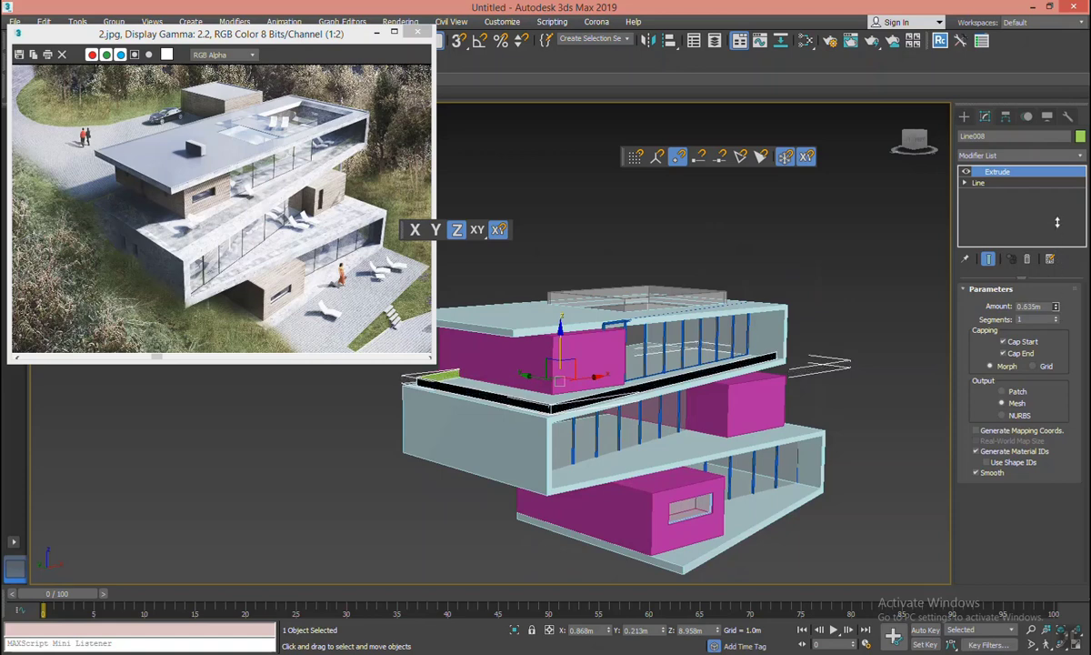
# Add a Shell modifier with 0.2m Inner Amount to the band.
pyautogui.click(1009, 155)
pyautogui.press('s')
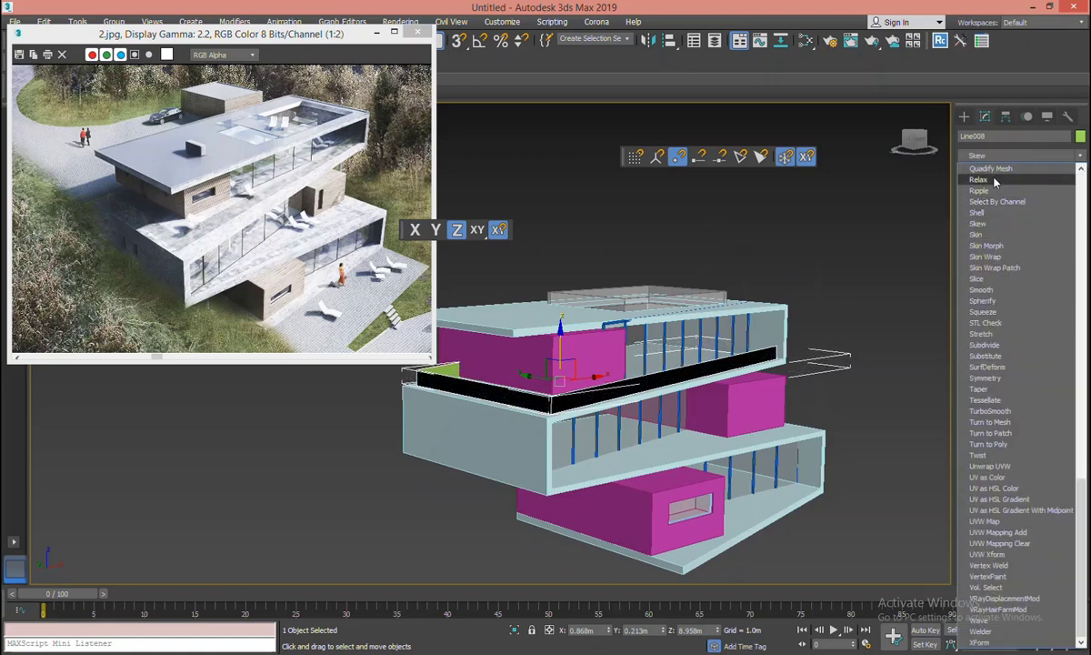
pyautogui.click(978, 212)
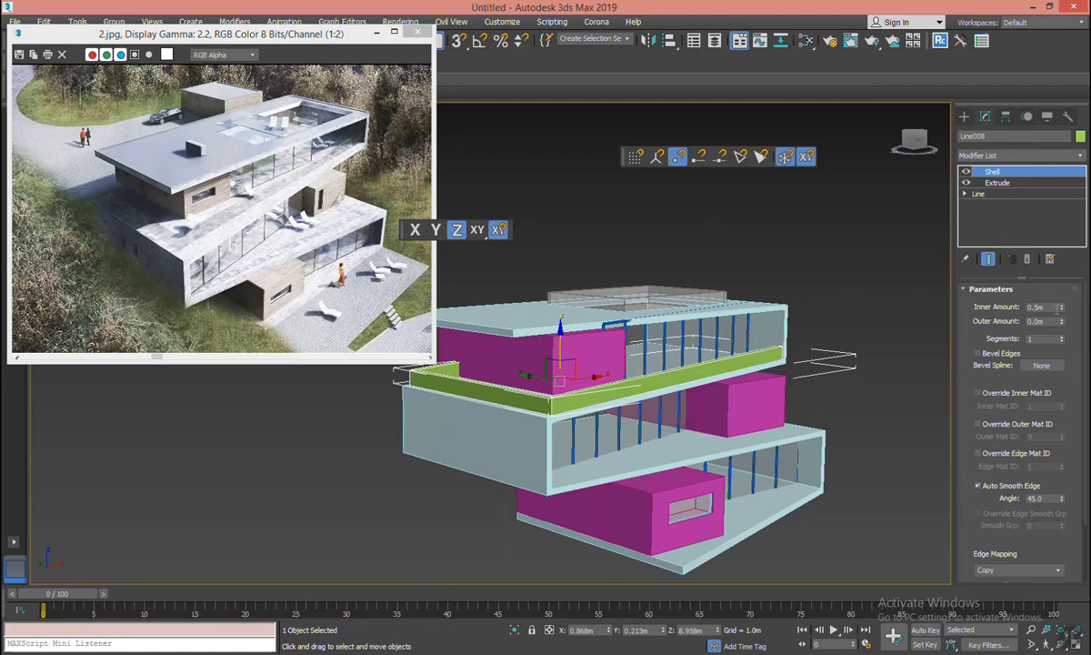
pyautogui.doubleClick(1055, 307)
pyautogui.write('0.2')
pyautogui.press('Return')
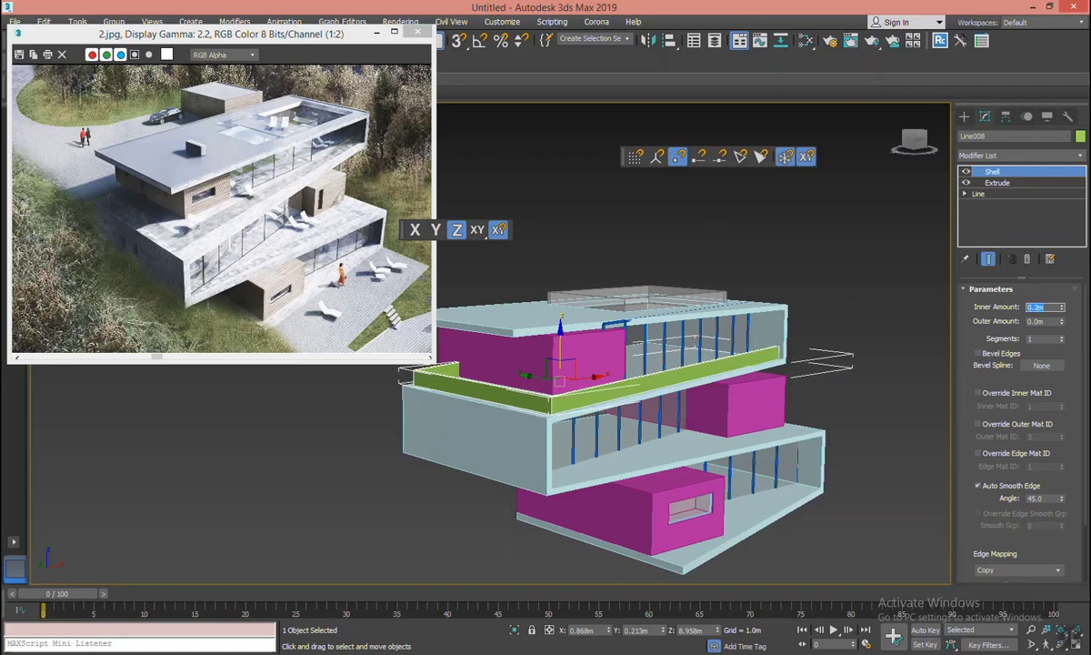
pyautogui.moveTo(508, 459)
pyautogui.keyDown('alt'); pyautogui.mouseDown(button='middle')
pyautogui.moveTo(580, 461)
pyautogui.moveTo(666, 376)
pyautogui.moveTo(791, 422)
pyautogui.moveTo(542, 379)
pyautogui.mouseUp(button='middle'); pyautogui.keyUp('alt')
pyautogui.click(791, 422)
pyautogui.rightClick(791, 422)
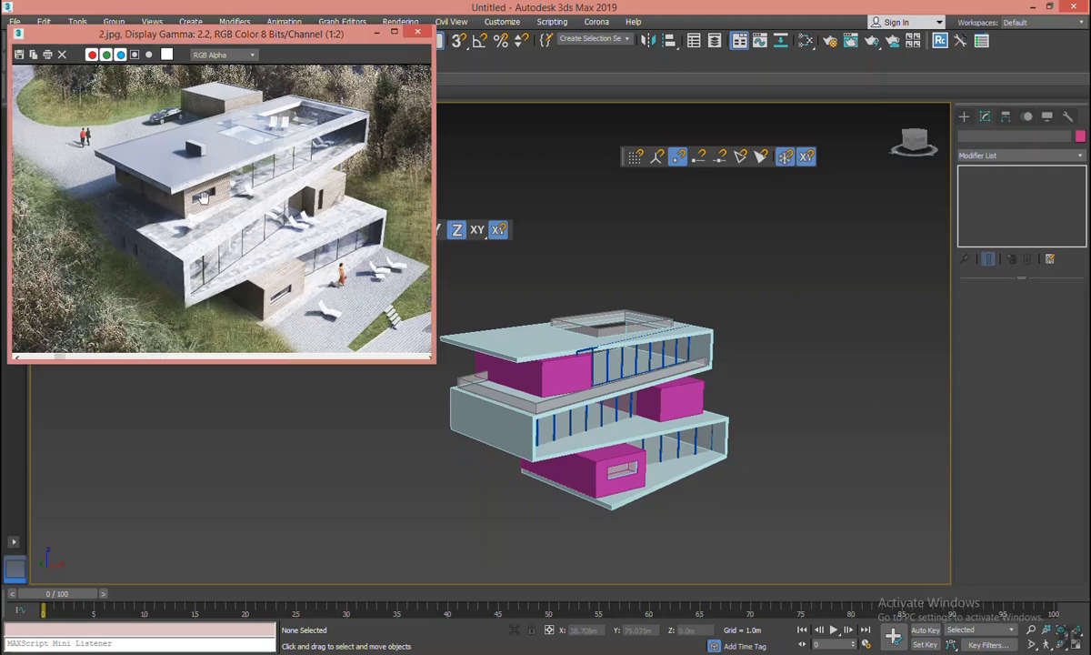
pyautogui.moveTo(187, 185); pyautogui.dragTo(205, 203, button='middle')
pyautogui.scroll(3, 205, 202)
pyautogui.scroll(-5, 296, 261)
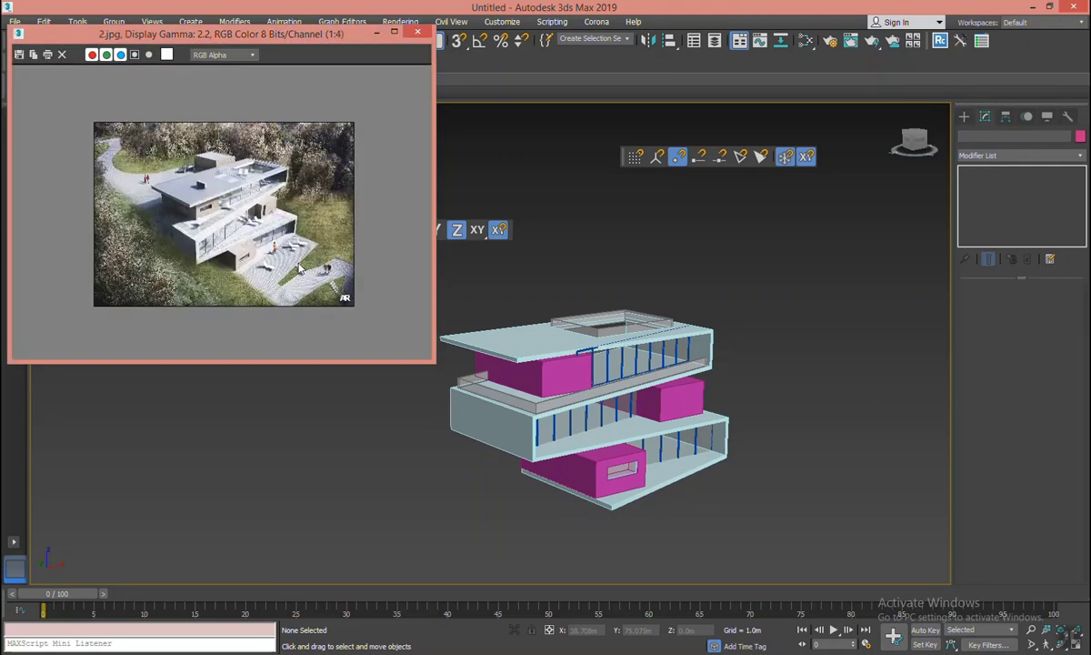
pyautogui.moveTo(251, 259); pyautogui.dragTo(268, 265, button='middle')
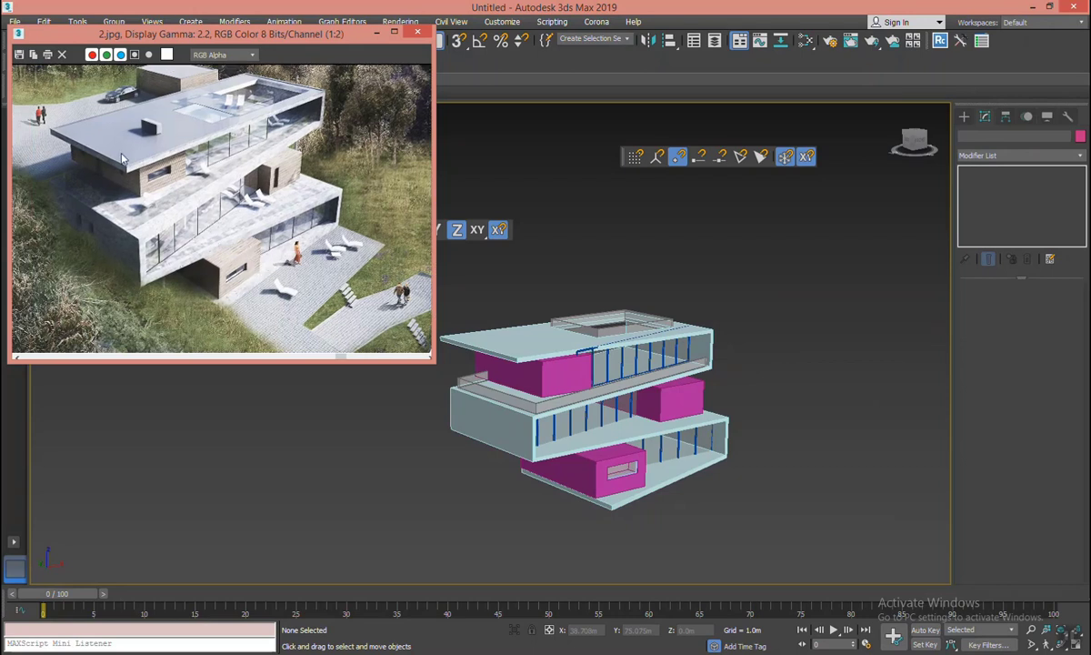
pyautogui.moveTo(174, 138); pyautogui.dragTo(218, 176, button='middle')
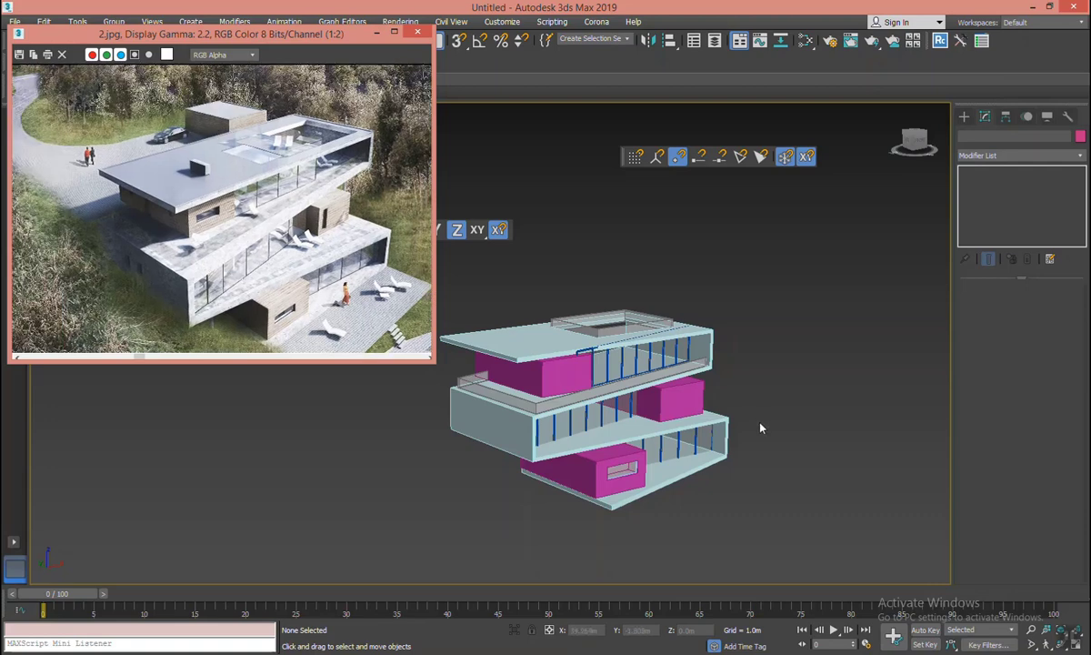
pyautogui.keyDown('alt'); pyautogui.moveTo(762, 427); pyautogui.dragTo(711, 428, button='middle'); pyautogui.keyUp('alt')
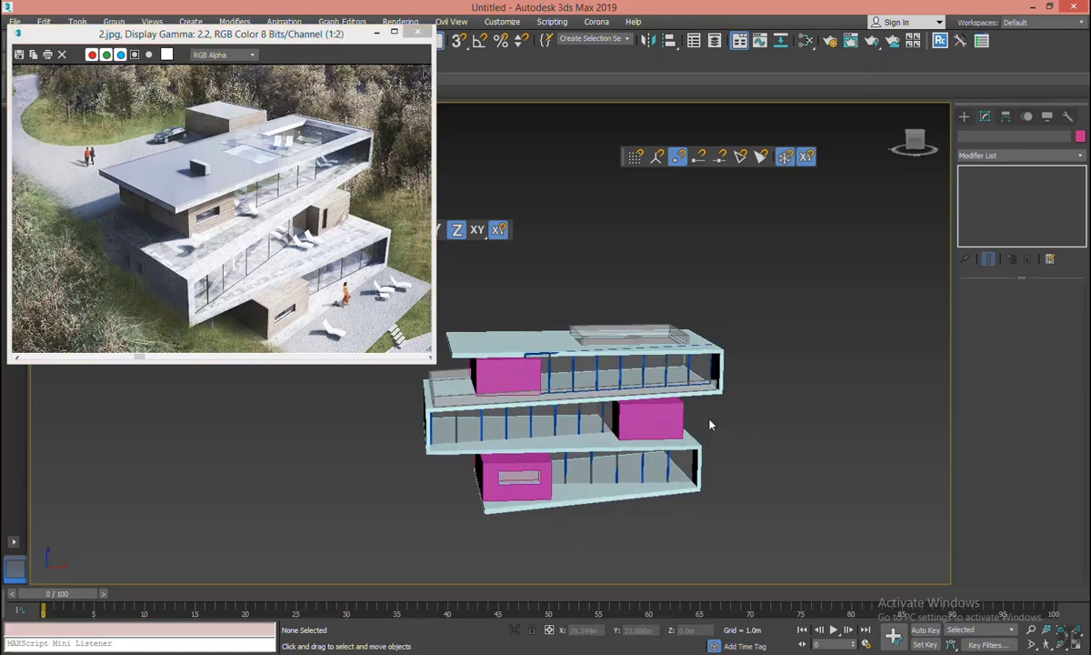